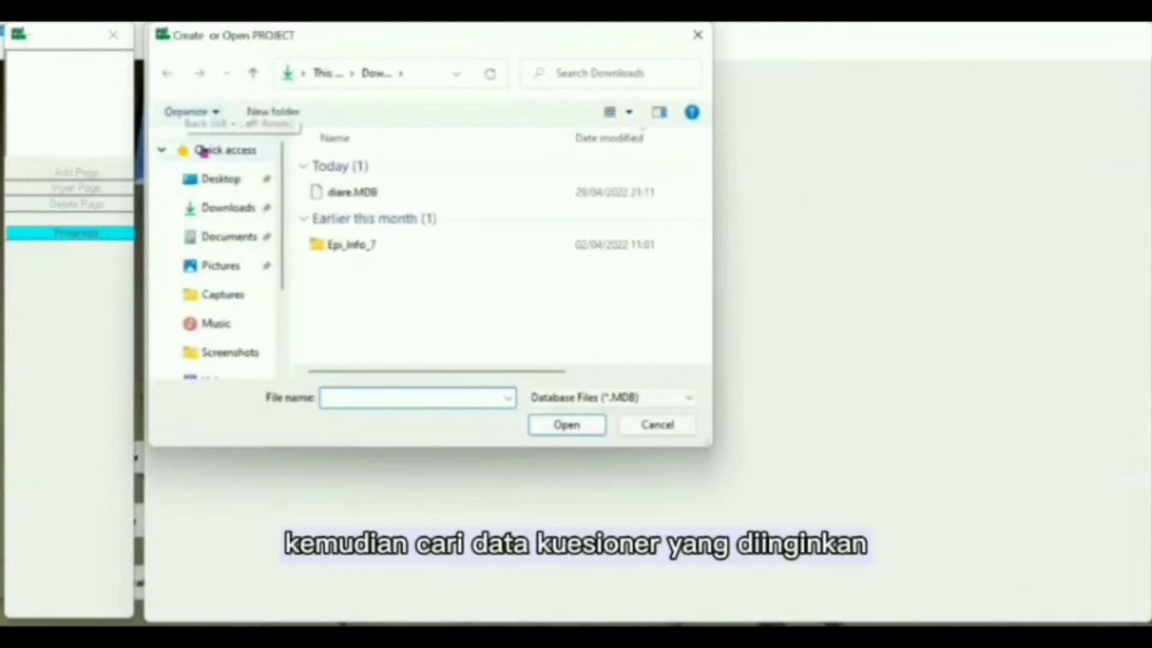
Step: Open the diare.MDB project and name the new form view KuesionerDiare
{"action": "left_click", "coordinate": [345, 197]}
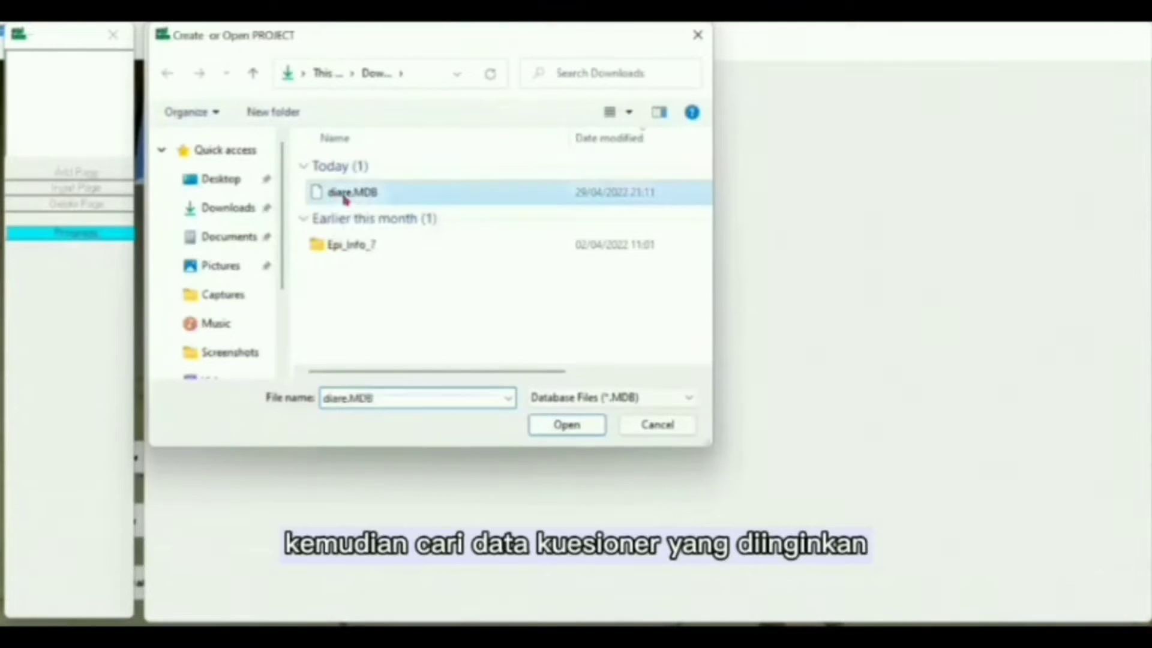
{"action": "left_click", "coordinate": [564, 424]}
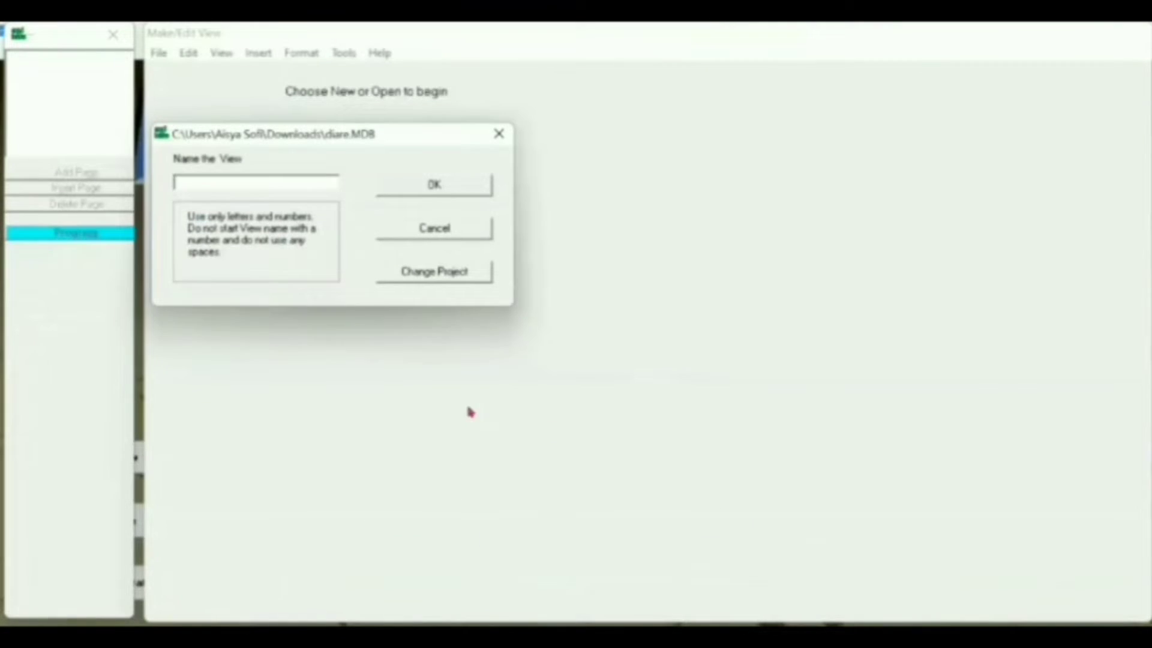
{"action": "type", "text": "KuesionerDiare"}
{"action": "left_click", "coordinate": [470, 191]}
Step: Start a new field with prompt 'GAMBARAN PENGETAHUAN, SIKAP, DAN TINDAKAN TERHADAP KEJADIAN DIARE PADA MASYARAKAT'
{"action": "right_click", "coordinate": [191, 107]}
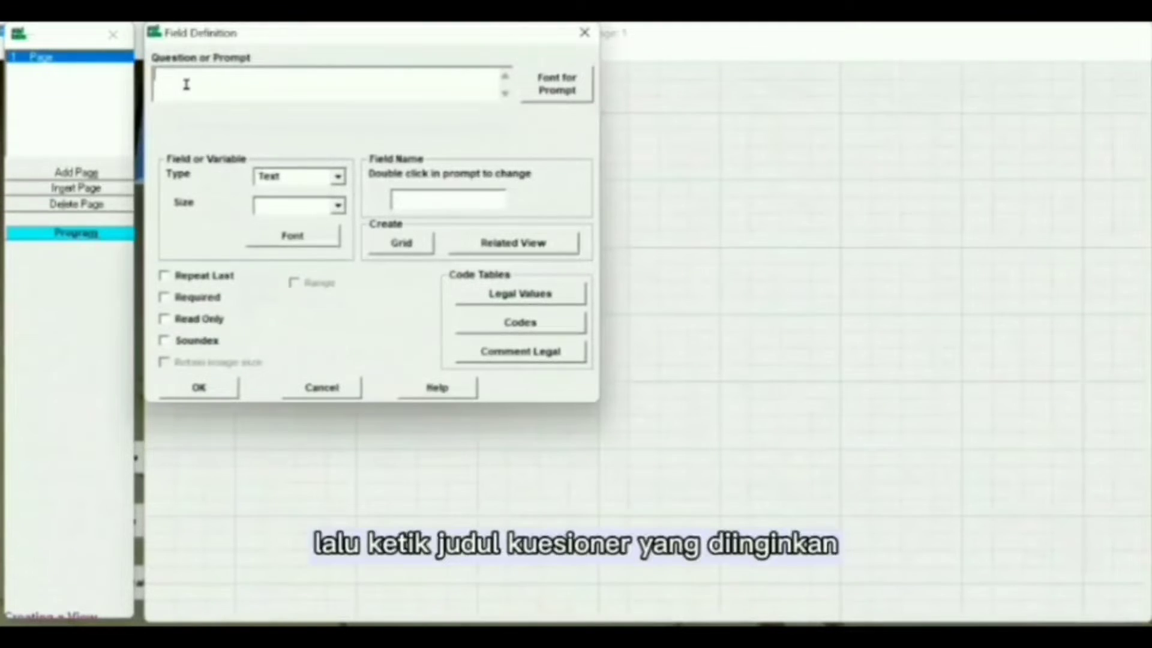
{"action": "type", "text": "GAMBARAN "}
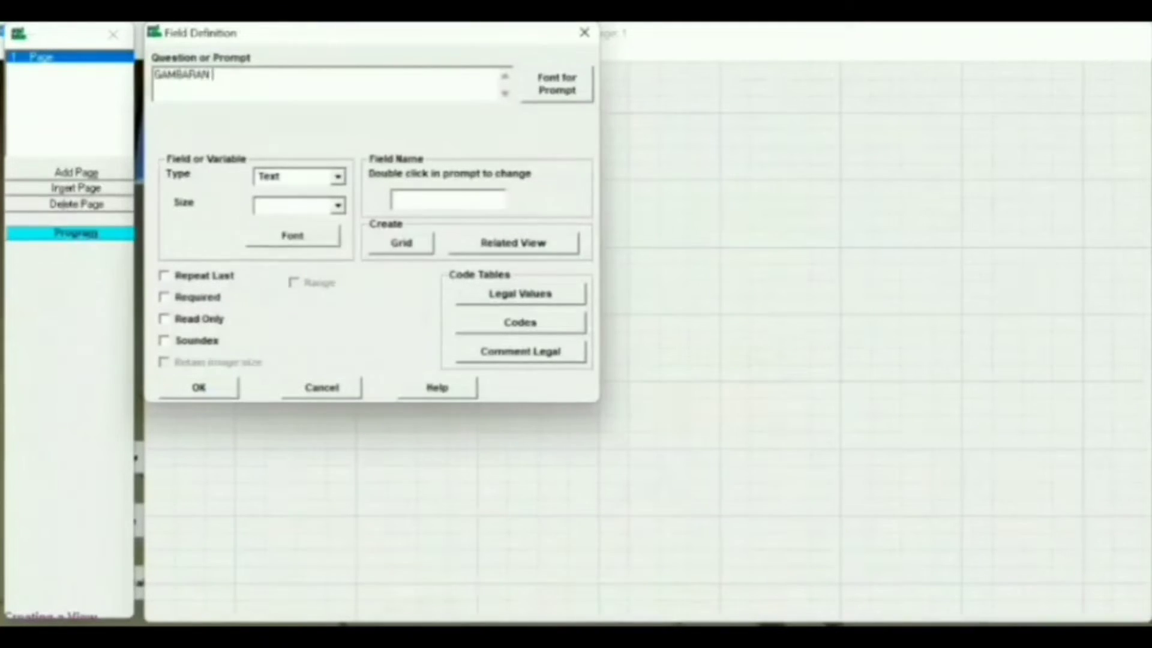
{"action": "type", "text": "PENGGTAHUAN, SIKAP"}
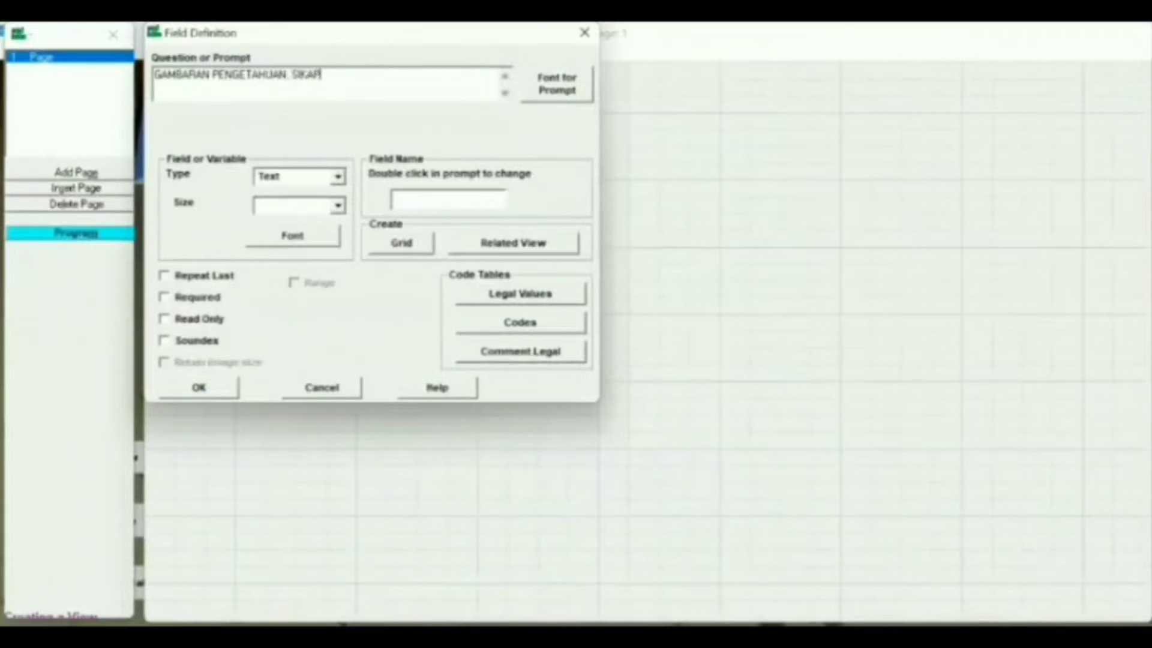
{"action": "type", "text": ", DAN TINDAKAN TER"}
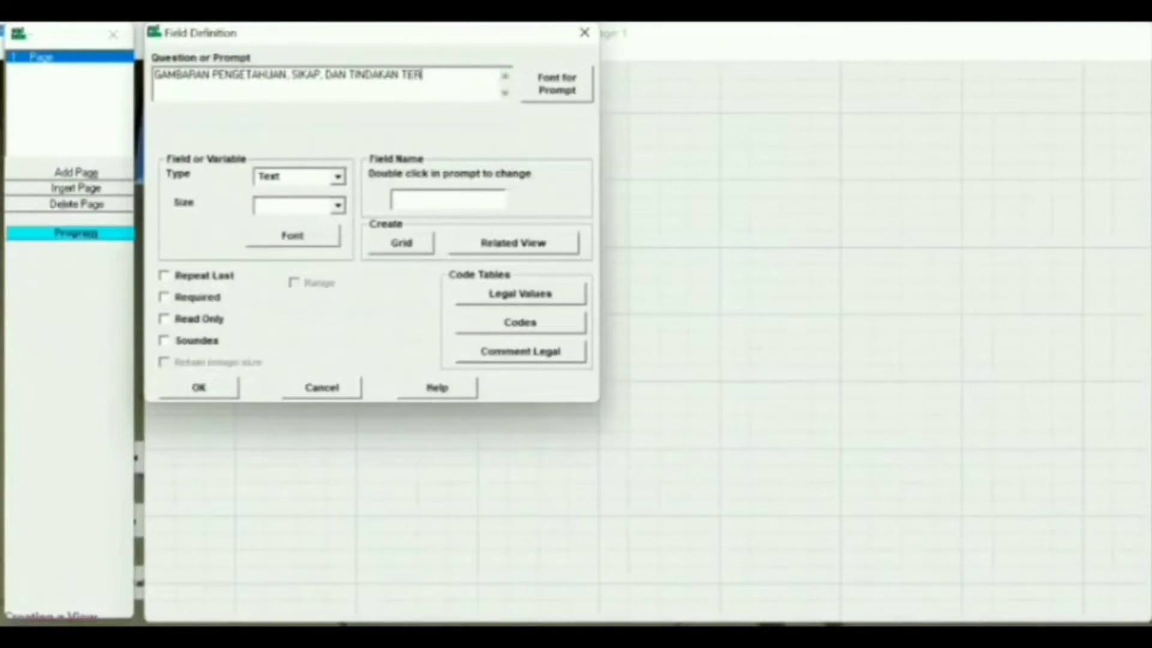
{"action": "type", "text": "HADAP KEJADI"}
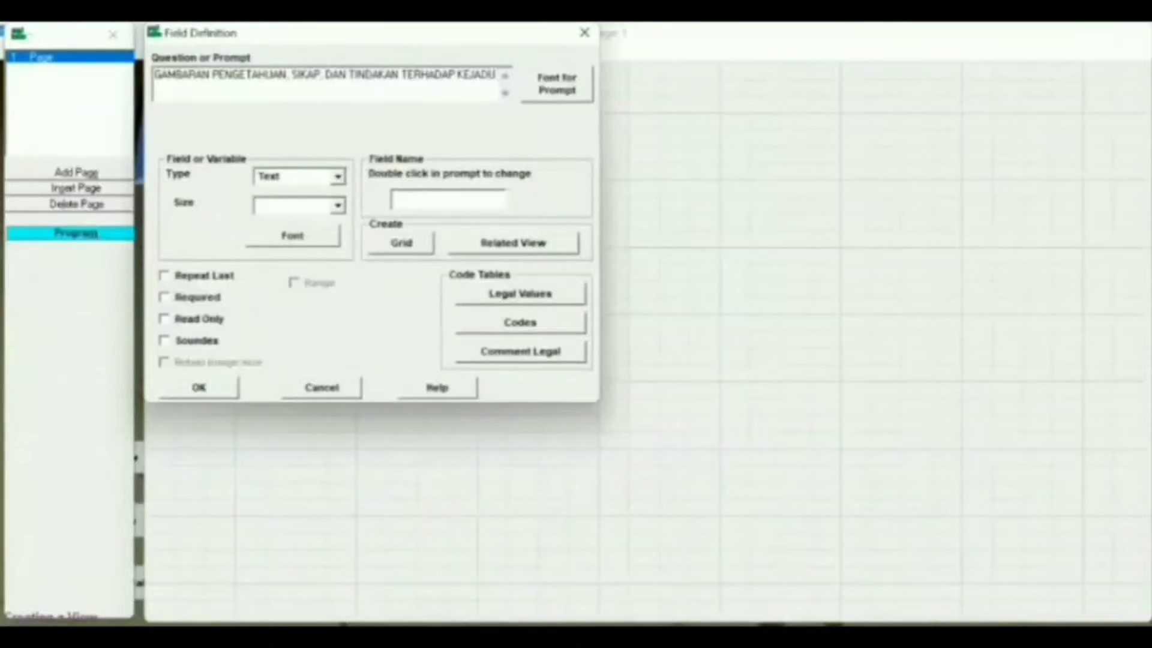
{"action": "type", "text": "AN DIARE "}
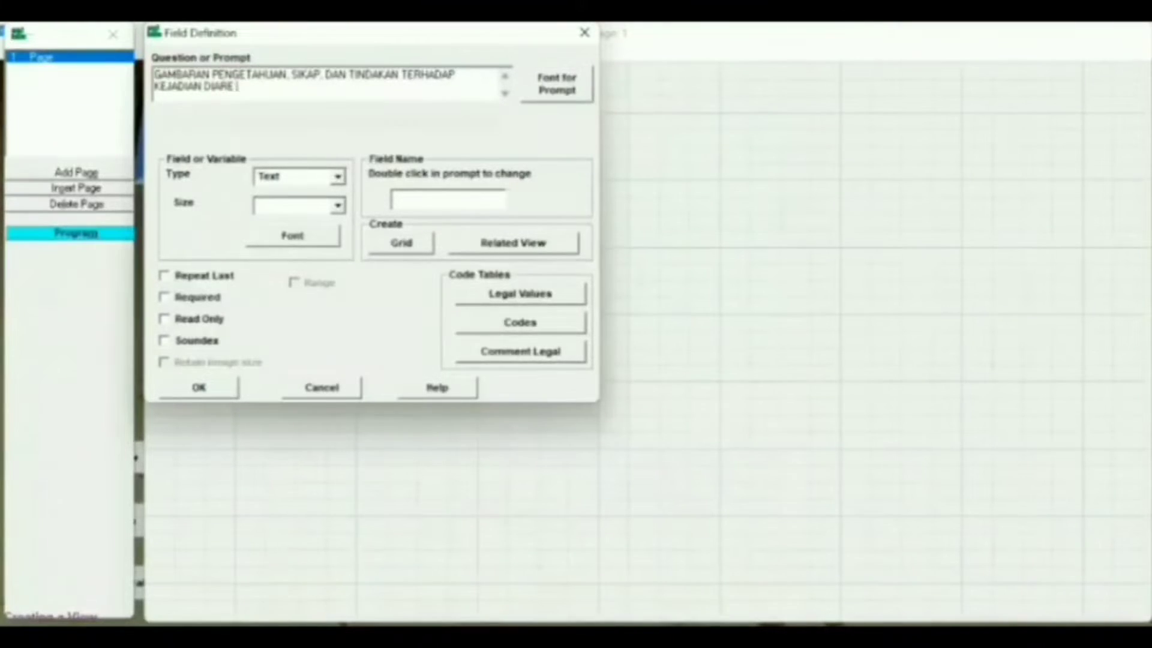
{"action": "type", "text": "PADA MASYARAKAT"}
Step: Set the prompt font to size 14 and make it a Label/Title named Label1
{"action": "left_click", "coordinate": [547, 90]}
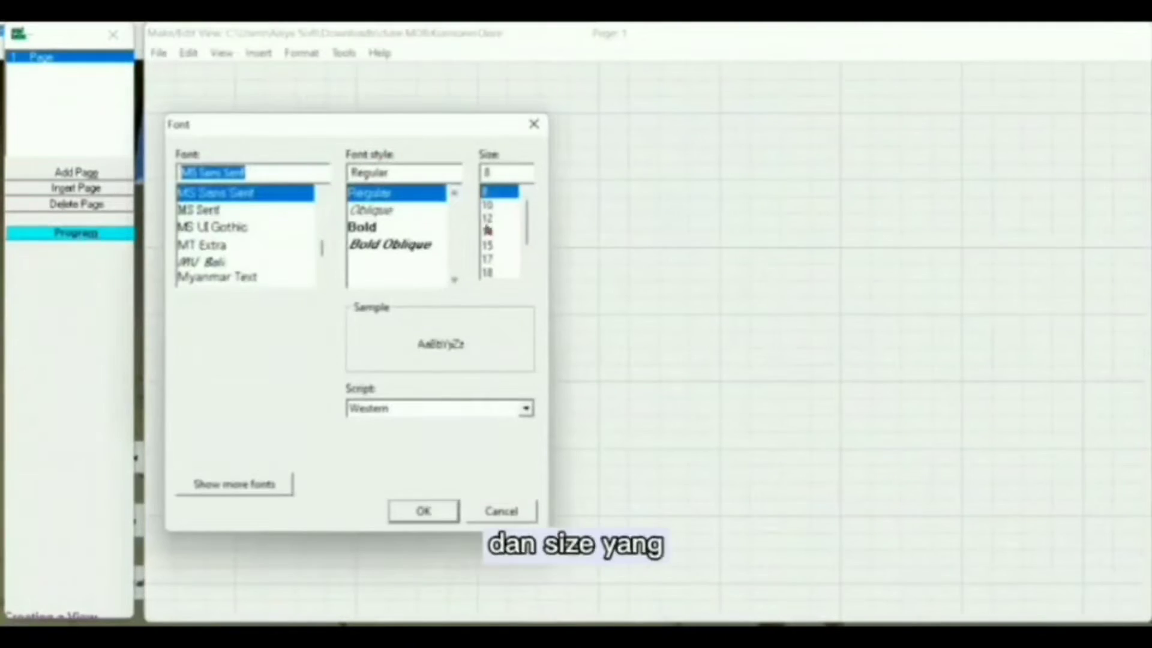
{"action": "left_click", "coordinate": [499, 231]}
{"action": "left_click", "coordinate": [410, 513]}
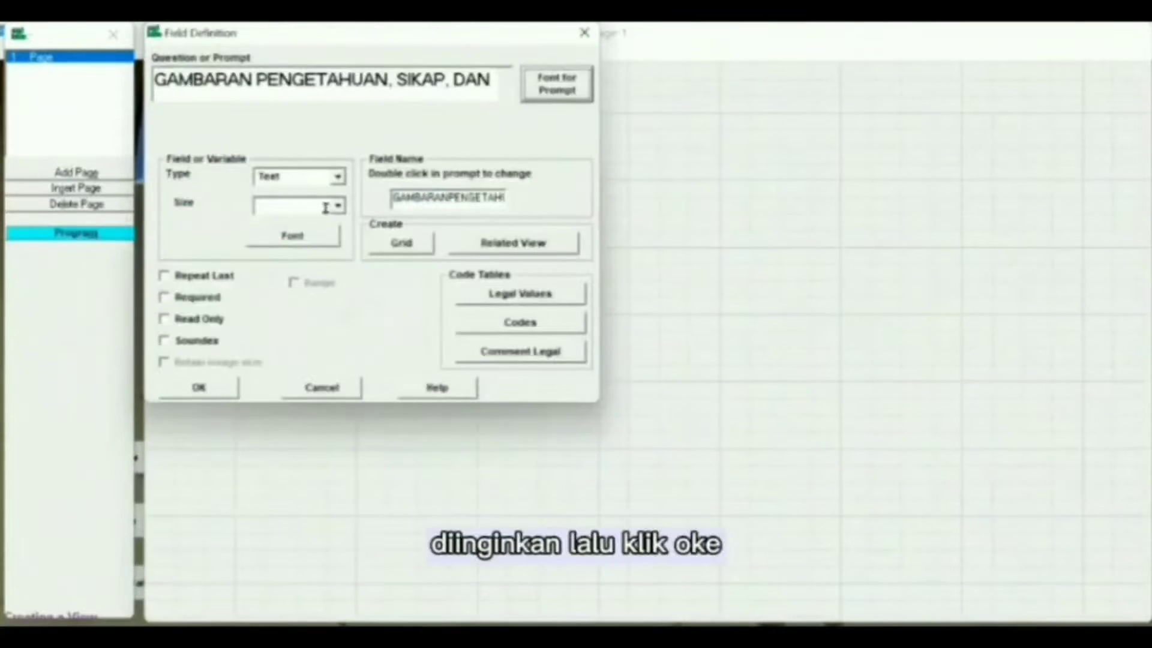
{"action": "left_click", "coordinate": [337, 178]}
{"action": "left_click", "coordinate": [280, 206]}
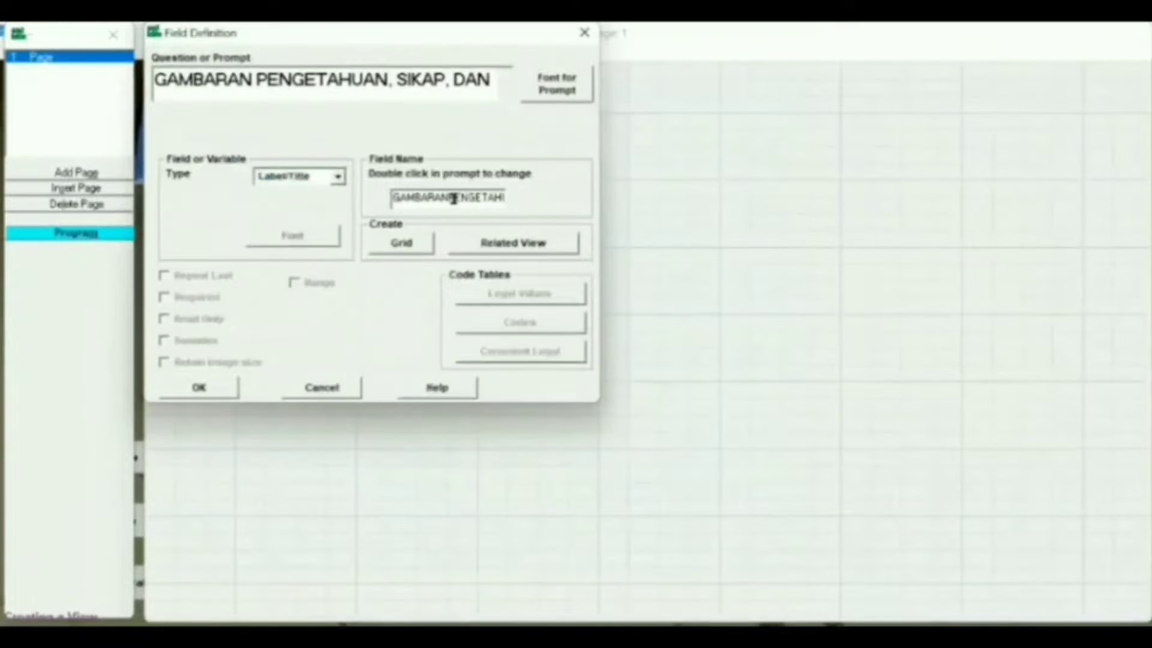
{"action": "key", "text": "BackSpace"}
{"action": "key", "text": "BackSpace"}
{"action": "key", "text": "BackSpace"}
{"action": "key", "text": "BackSpace"}
{"action": "key", "text": "BackSpace"}
{"action": "key", "text": "BackSpace"}
{"action": "key", "text": "BackSpace"}
{"action": "key", "text": "BackSpace"}
{"action": "key", "text": "BackSpace"}
{"action": "key", "text": "BackSpace"}
{"action": "key", "text": "BackSpace"}
{"action": "key", "text": "BackSpace"}
{"action": "key", "text": "BackSpace"}
{"action": "key", "text": "BackSpace"}
{"action": "key", "text": "BackSpace"}
{"action": "key", "text": "BackSpace"}
{"action": "key", "text": "BackSpace"}
{"action": "key", "text": "BackSpace"}
{"action": "key", "text": "BackSpace"}
{"action": "key", "text": "BackSpace"}
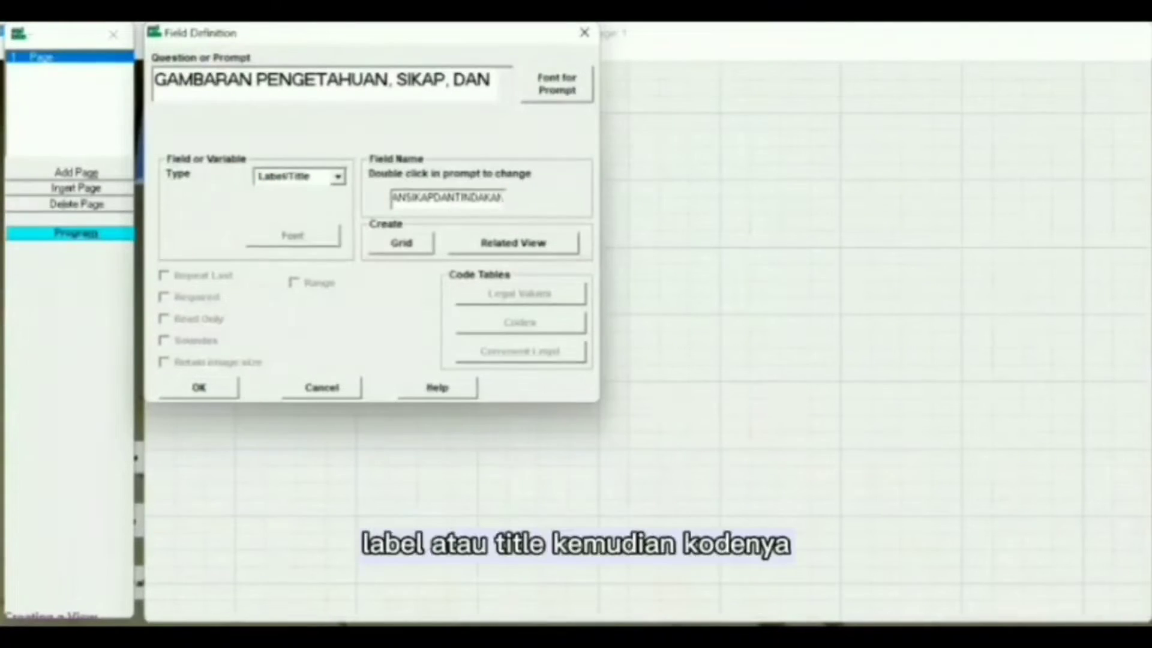
{"action": "type", "text": "Label1"}
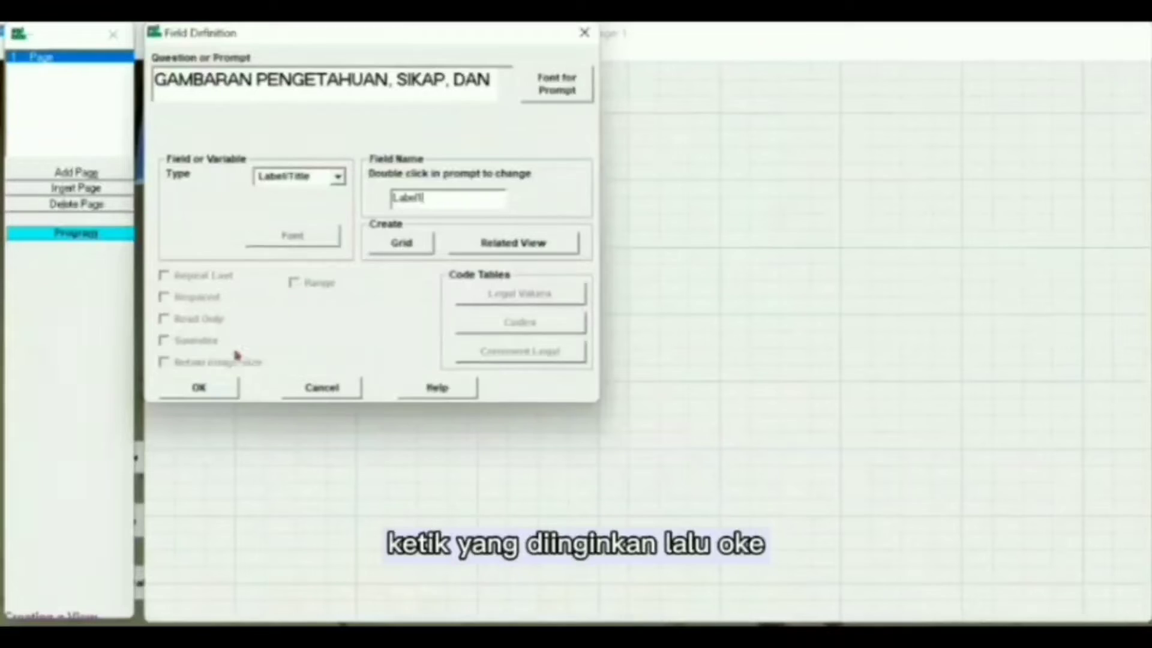
{"action": "left_click", "coordinate": [217, 389]}
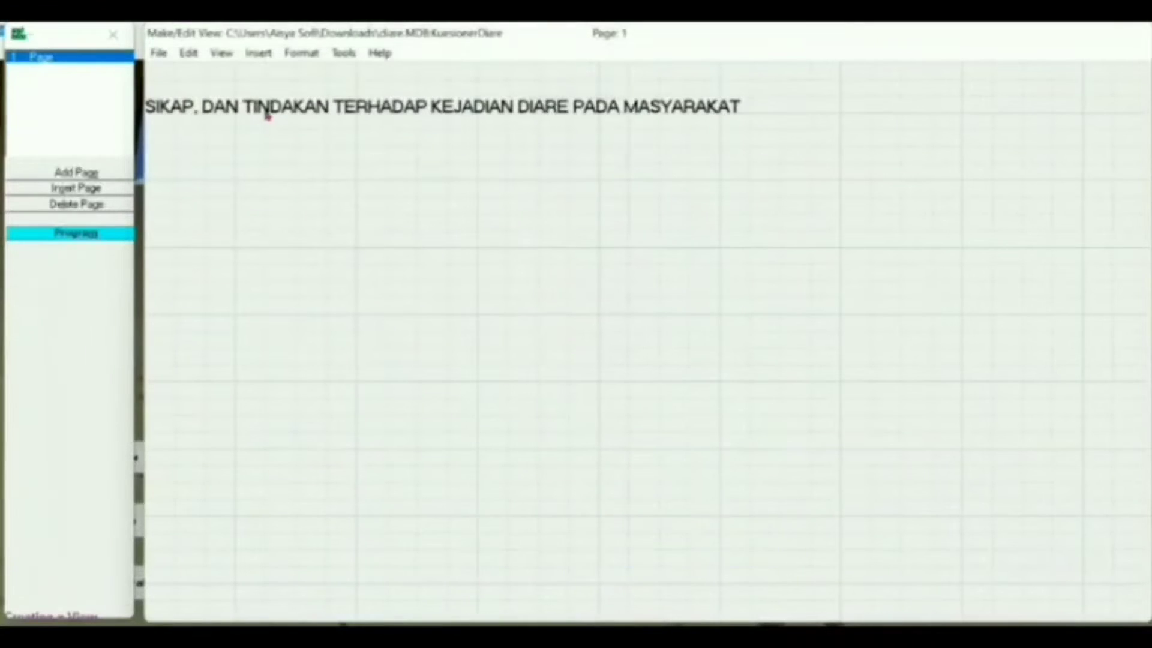
Step: Centre the title and add 'I. IDENTITAS' as a size-12 Label/Title named Label2
{"action": "left_click_drag", "start_coordinate": [358, 111], "coordinate": [537, 108]}
{"action": "right_click", "coordinate": [231, 164]}
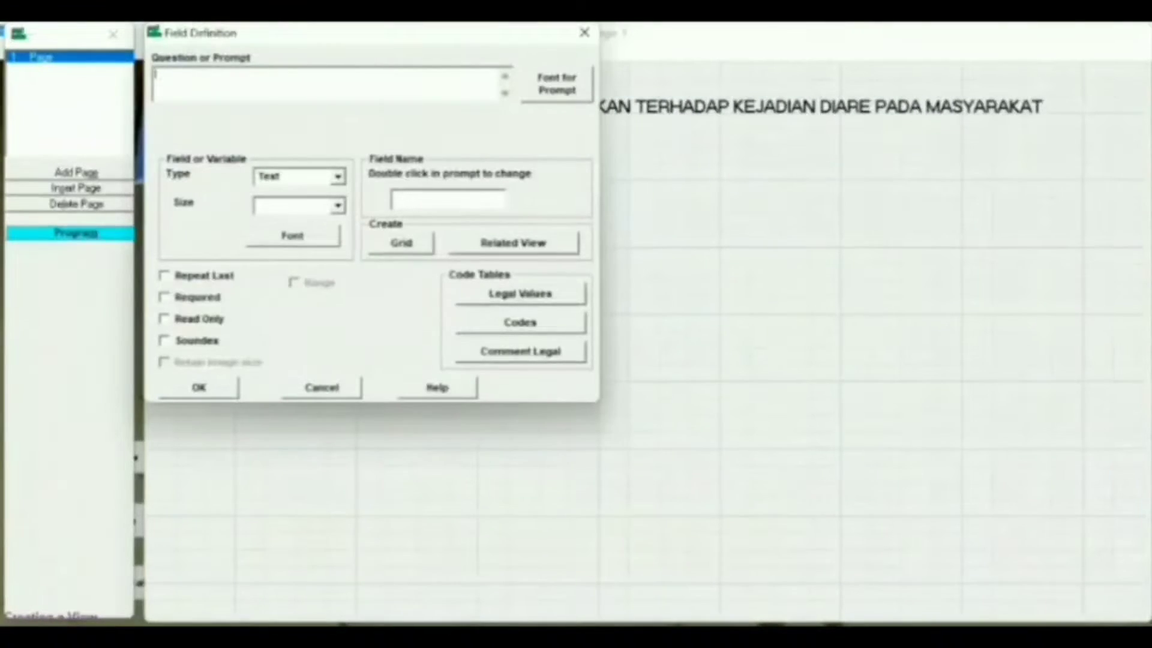
{"action": "type", "text": "I. IDENTITAS"}
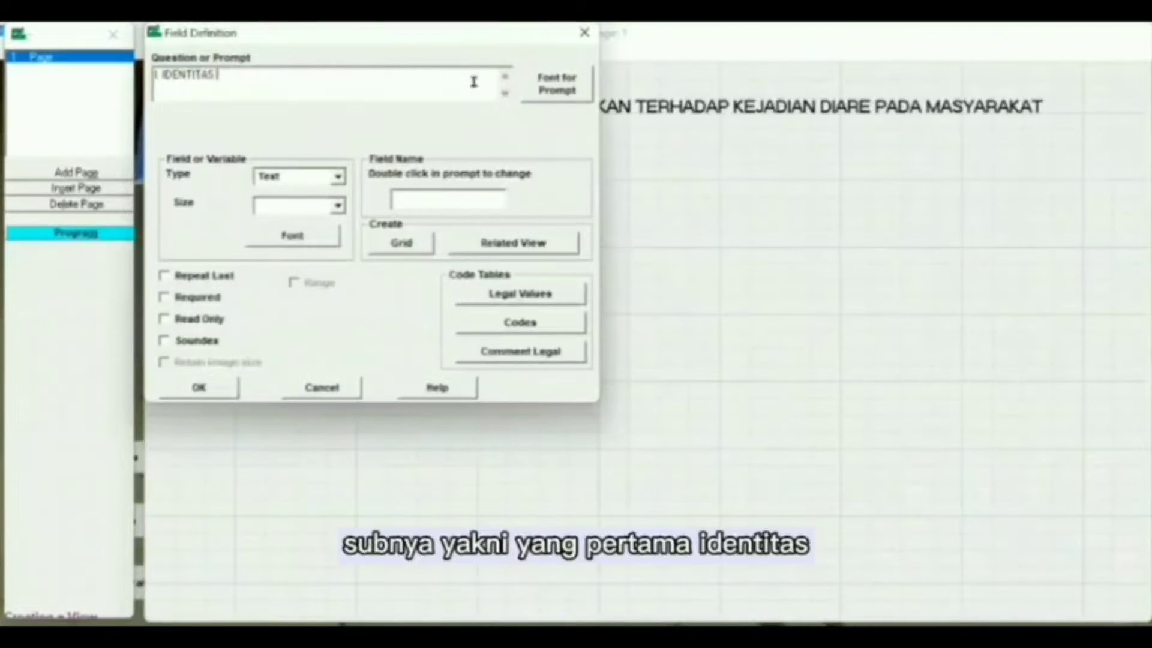
{"action": "left_click", "coordinate": [550, 87]}
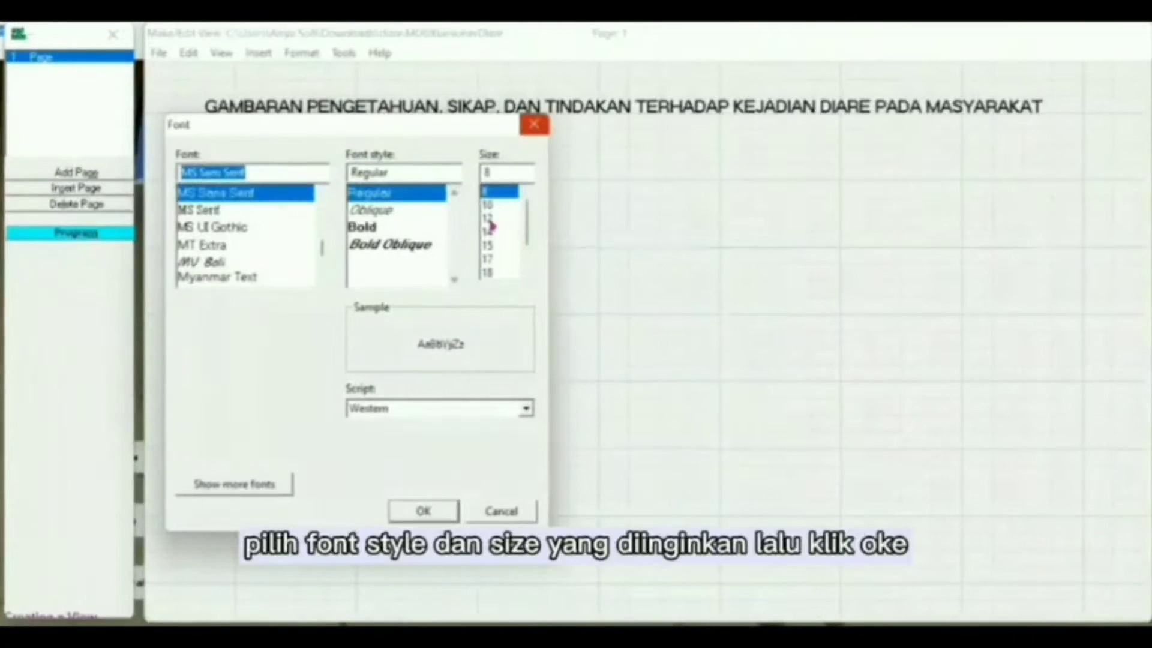
{"action": "left_click", "coordinate": [489, 220]}
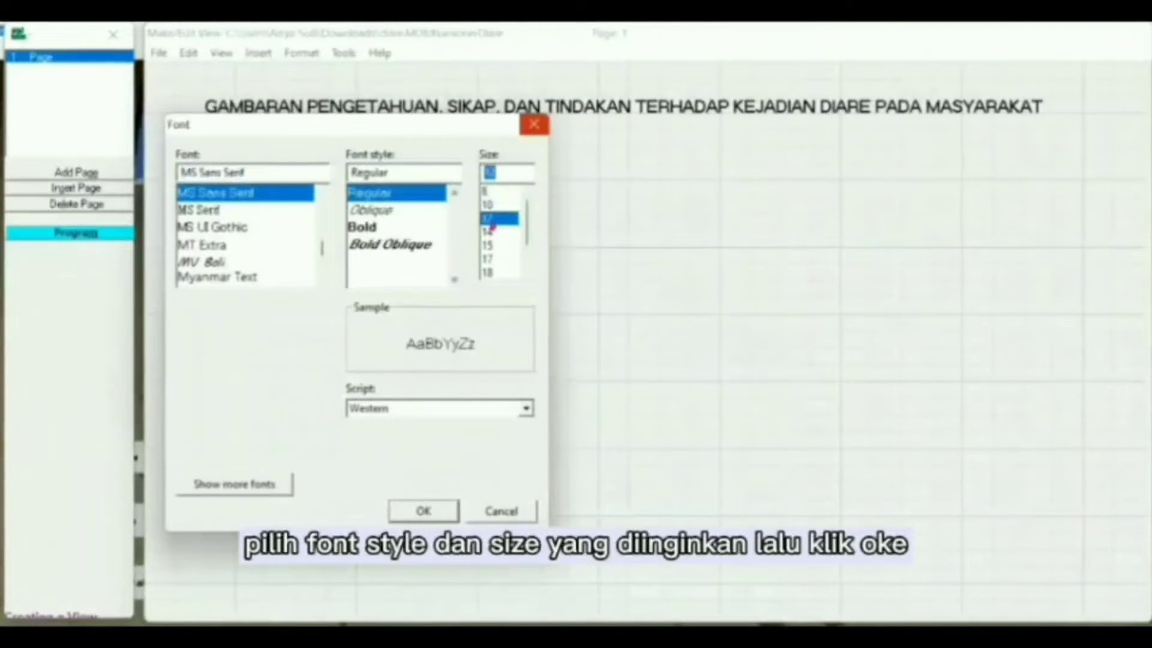
{"action": "left_click", "coordinate": [423, 510]}
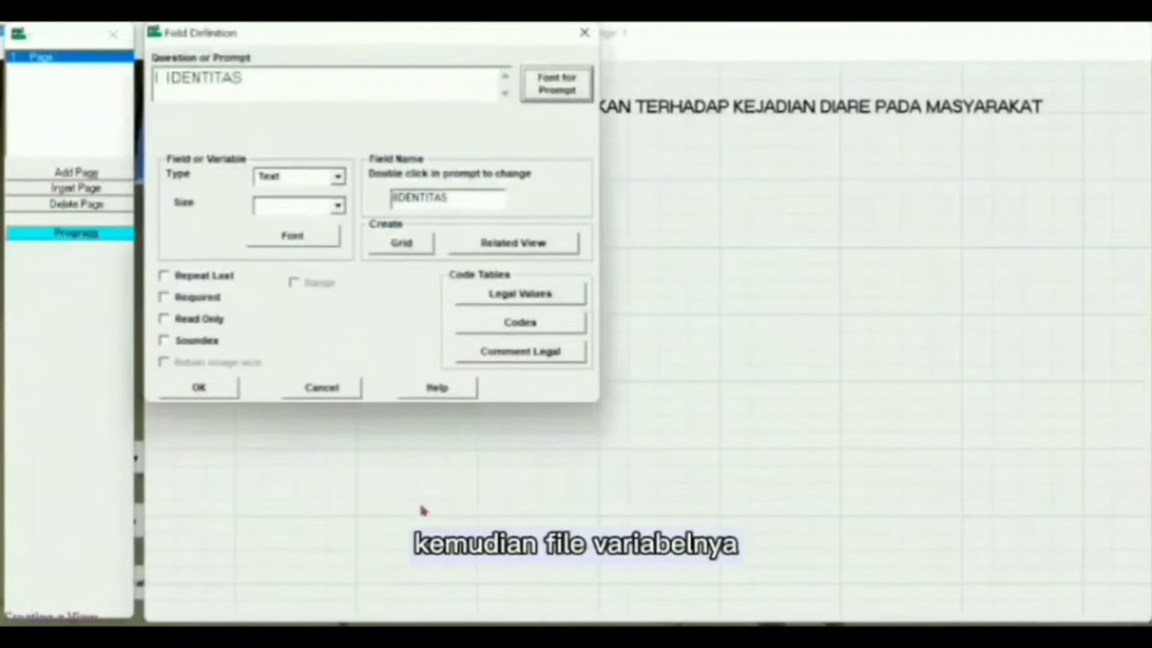
{"action": "left_click", "coordinate": [338, 177]}
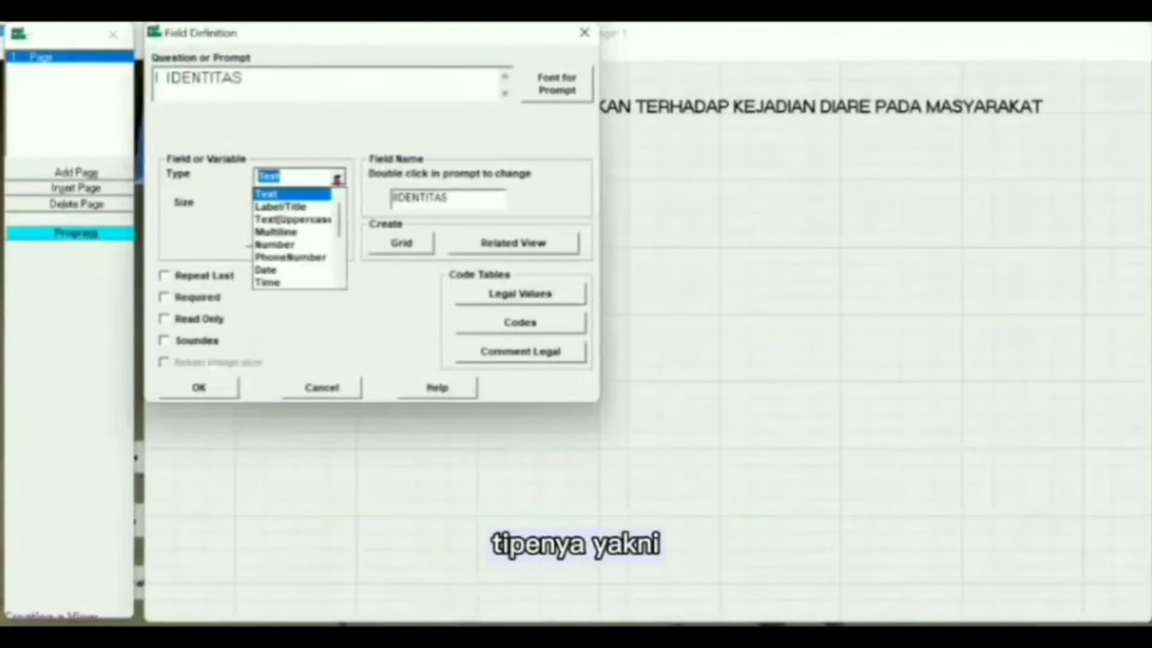
{"action": "left_click", "coordinate": [285, 206]}
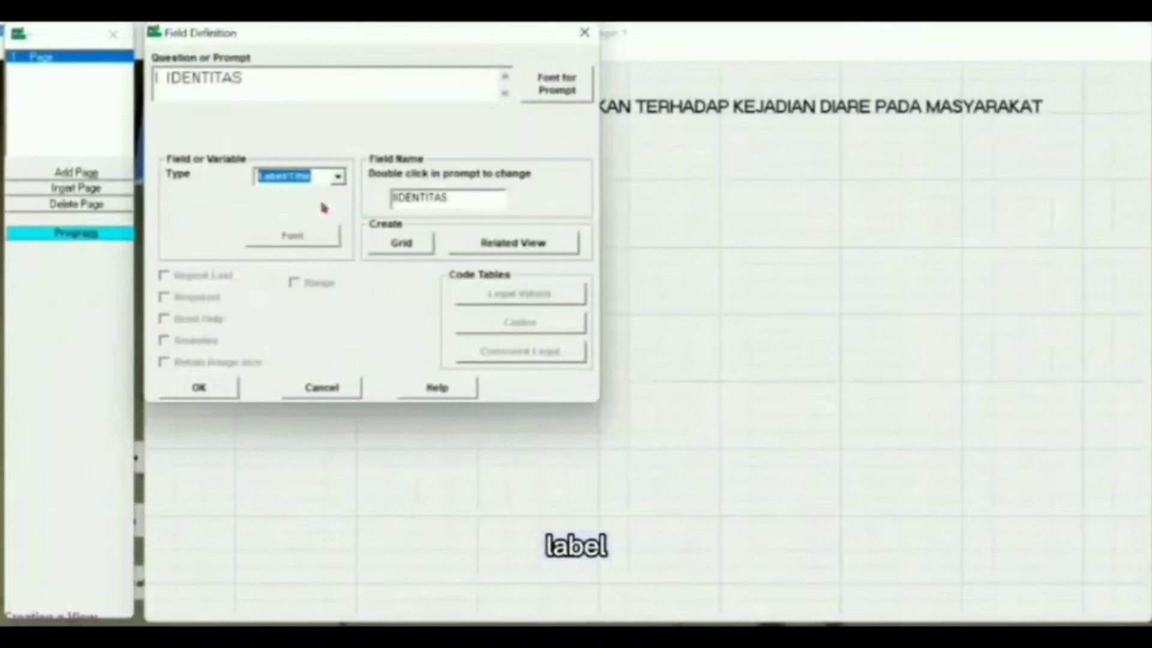
{"action": "left_click", "coordinate": [460, 199]}
{"action": "key", "text": "BackSpace"}
{"action": "key", "text": "BackSpace"}
{"action": "key", "text": "BackSpace"}
{"action": "key", "text": "BackSpace"}
{"action": "key", "text": "BackSpace"}
{"action": "key", "text": "BackSpace"}
{"action": "key", "text": "BackSpace"}
{"action": "key", "text": "BackSpace"}
{"action": "key", "text": "BackSpace"}
{"action": "type", "text": "Label2"}
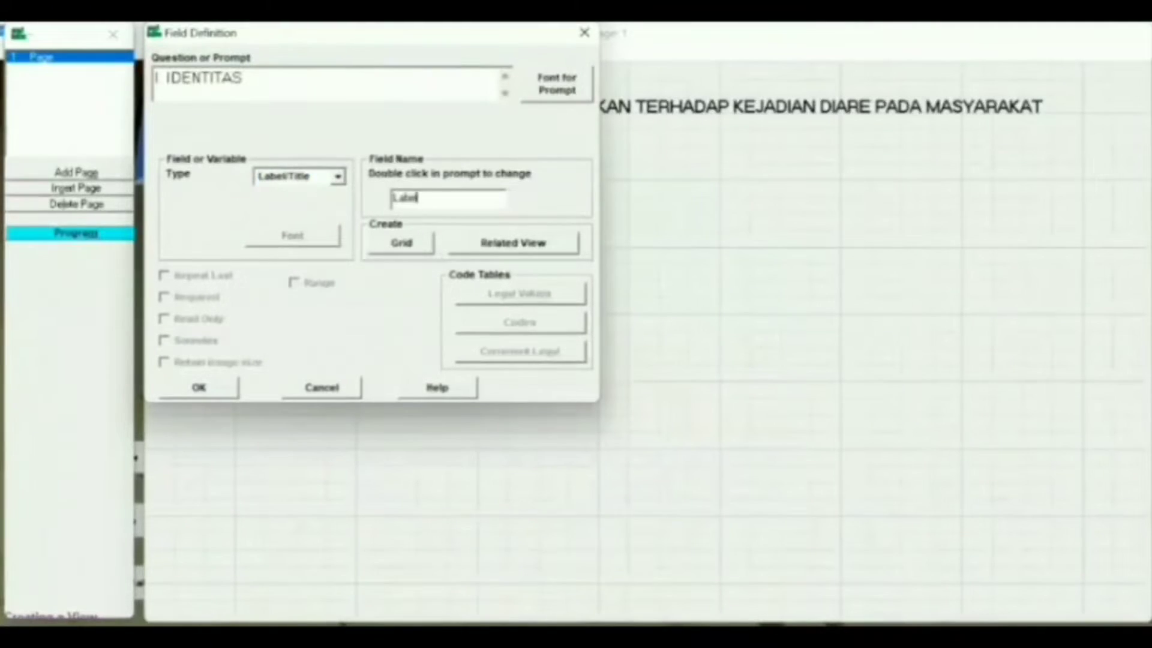
{"action": "left_click", "coordinate": [166, 384]}
Step: Make the I. IDENTITAS label's font bold
{"action": "double_click", "coordinate": [317, 173]}
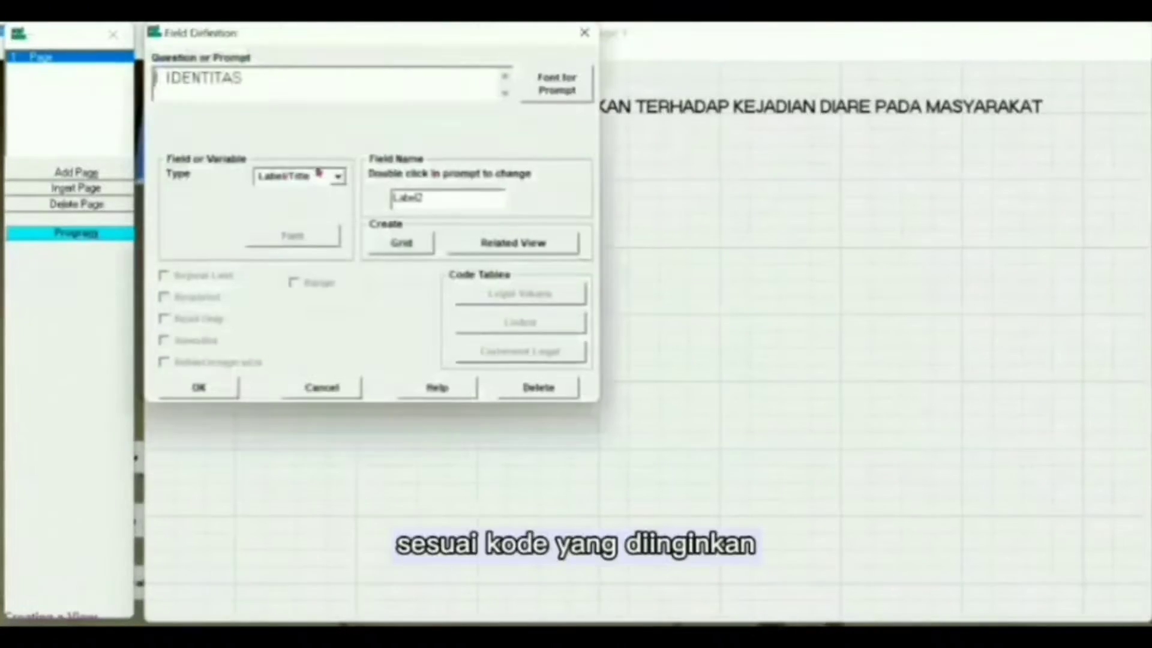
{"action": "left_click", "coordinate": [547, 93]}
{"action": "left_click", "coordinate": [387, 228]}
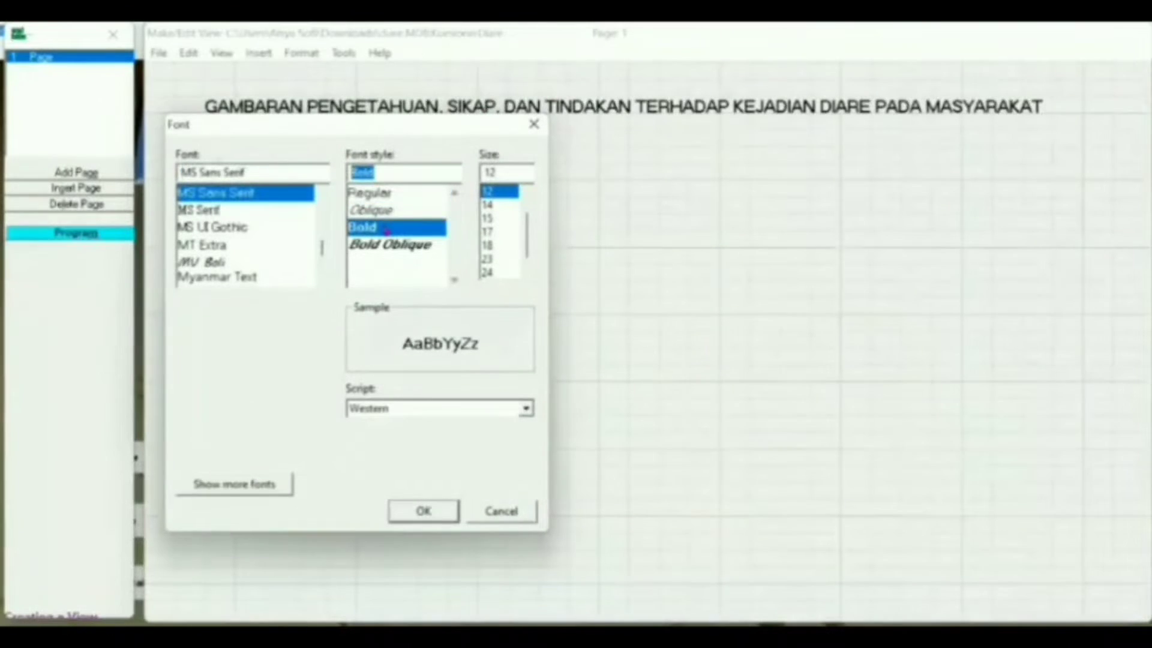
{"action": "left_click", "coordinate": [424, 510]}
{"action": "left_click", "coordinate": [210, 387]}
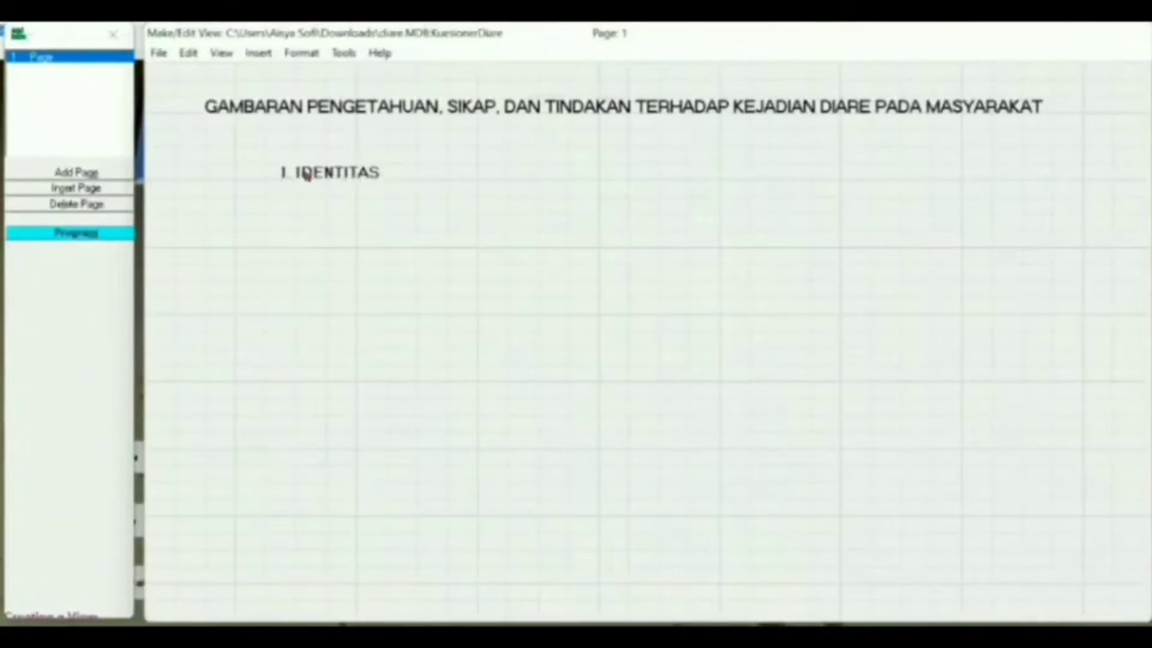
Step: Move I. IDENTITAS up and start the 'a. Nomor Responden' prompt in a larger font
{"action": "left_click_drag", "start_coordinate": [306, 177], "coordinate": [215, 161]}
{"action": "left_click", "coordinate": [277, 198]}
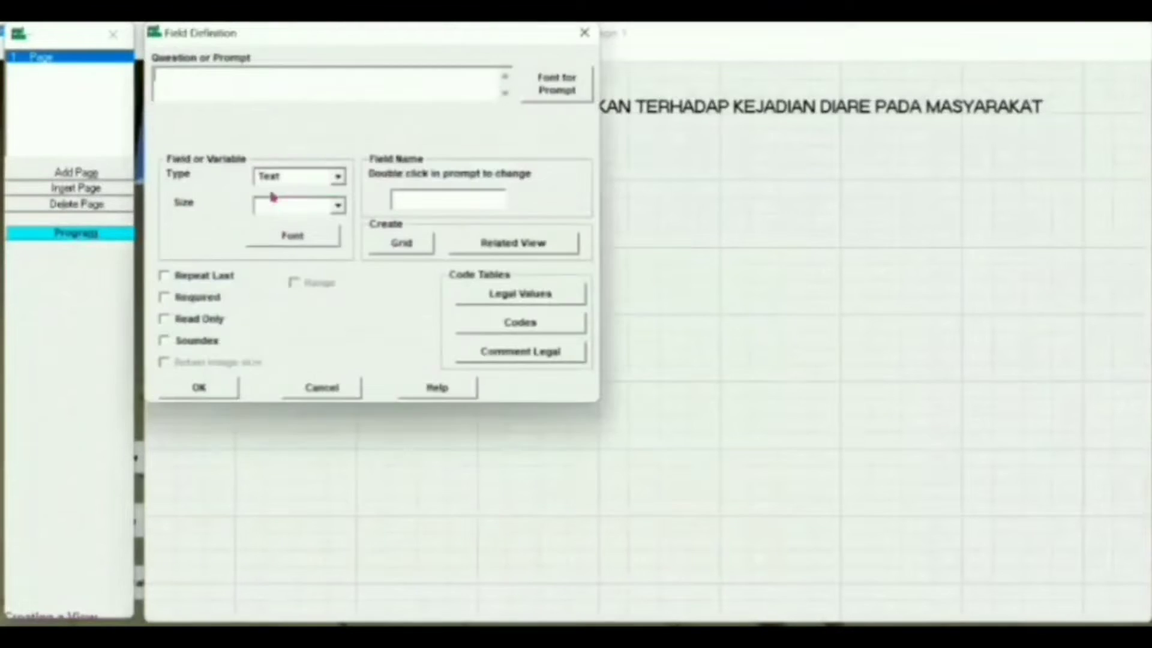
{"action": "type", "text": "a. Nomor"}
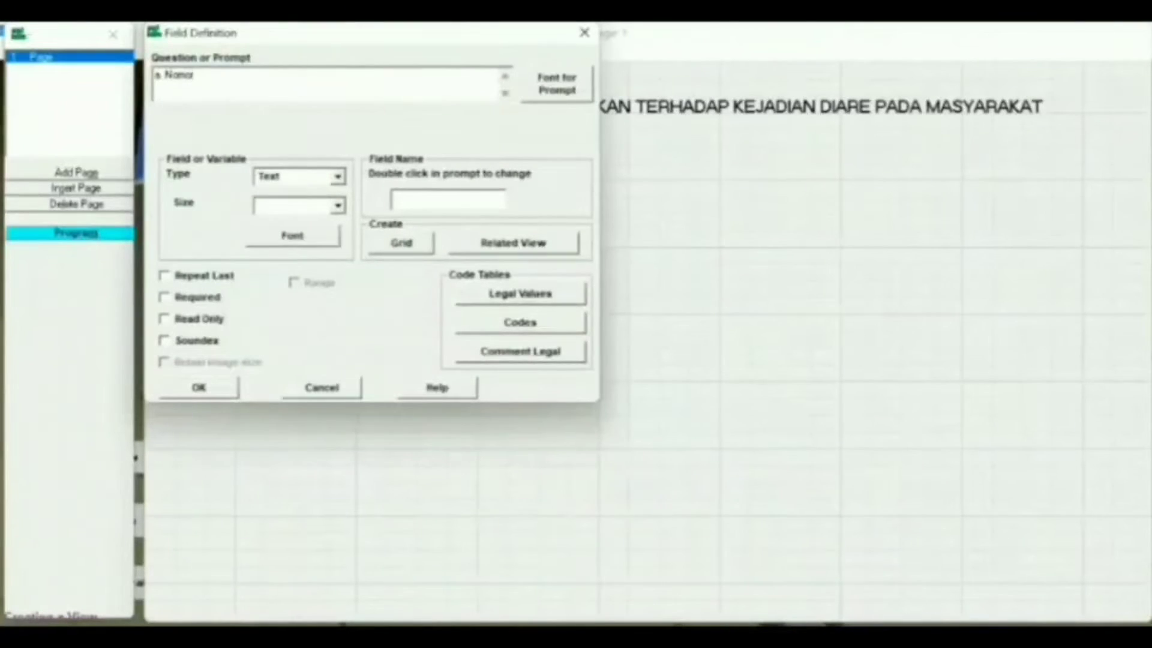
{"action": "type", "text": " Responden"}
{"action": "left_click", "coordinate": [557, 84]}
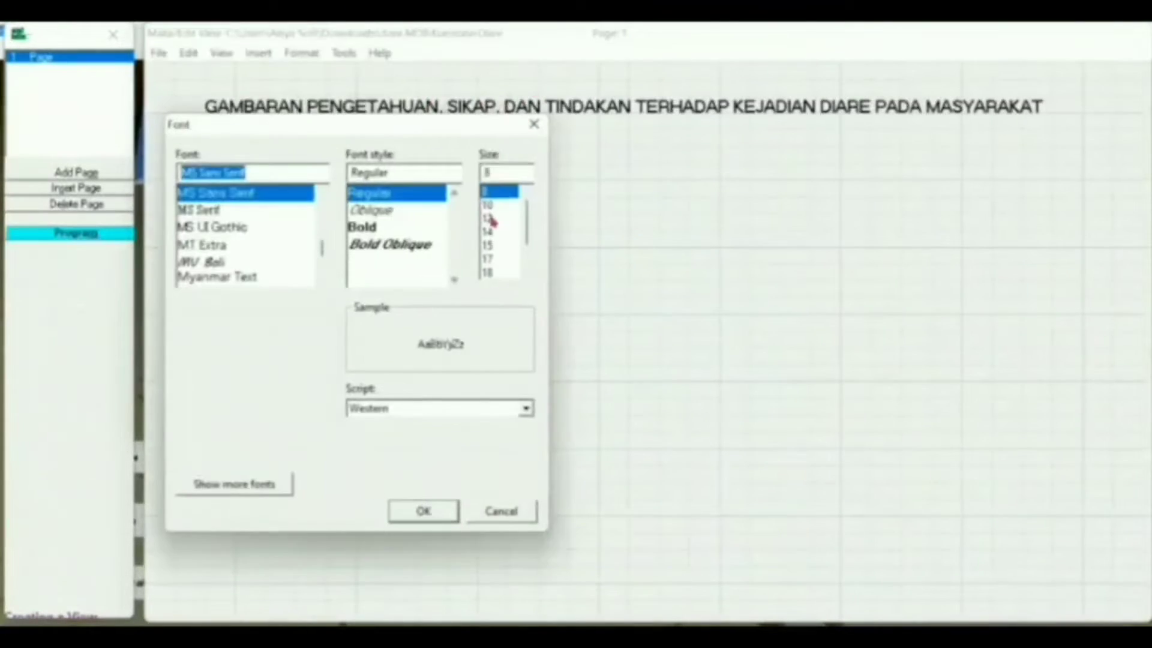
{"action": "left_click", "coordinate": [493, 222]}
{"action": "left_click", "coordinate": [431, 509]}
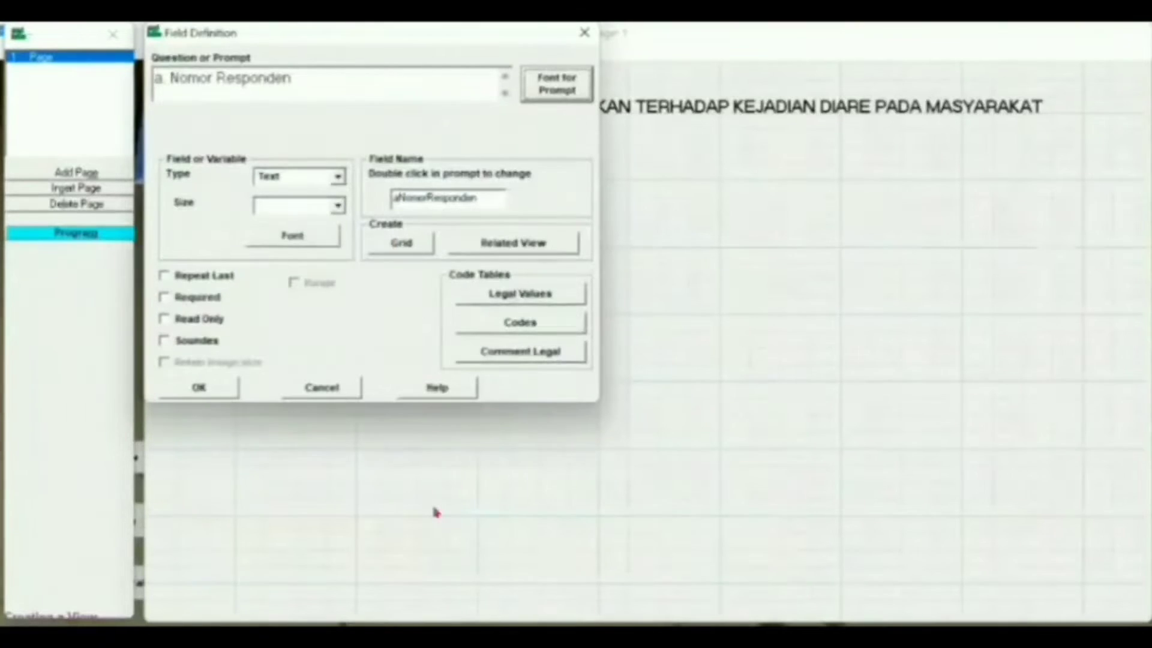
Step: Make Nomor Responden a Number field with the ## pattern and a new field name
{"action": "left_click", "coordinate": [337, 177]}
{"action": "left_click", "coordinate": [305, 245]}
{"action": "left_click", "coordinate": [477, 196]}
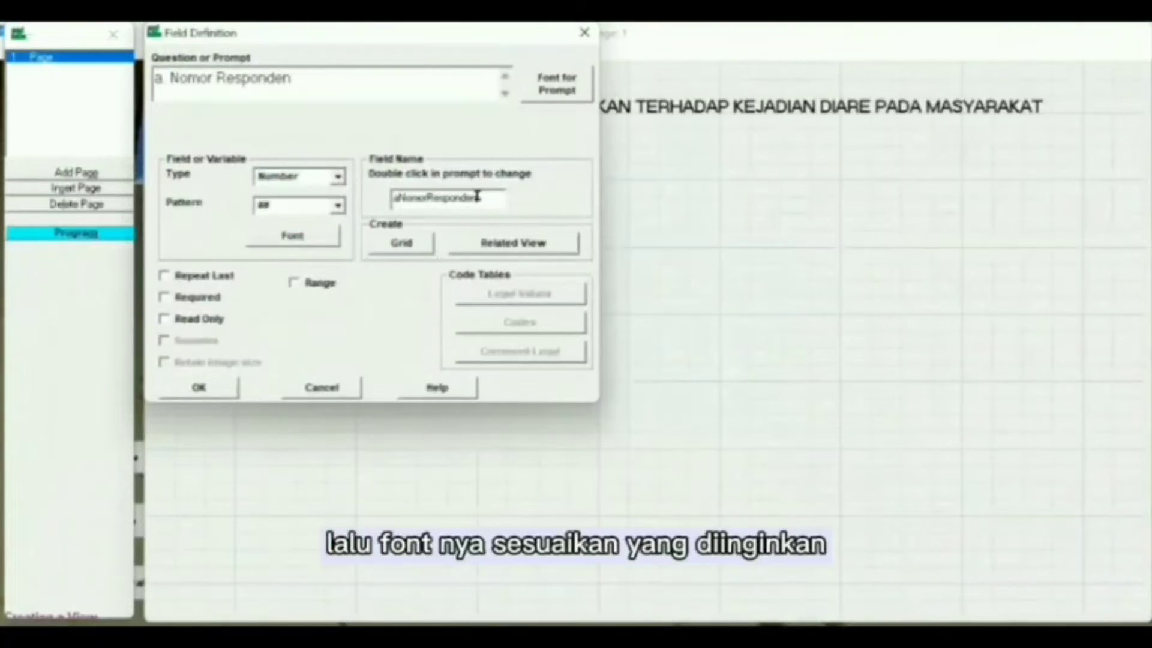
{"action": "key", "text": "BackSpace"}
{"action": "key", "text": "BackSpace"}
{"action": "key", "text": "BackSpace"}
{"action": "key", "text": "BackSpace"}
{"action": "key", "text": "BackSpace"}
{"action": "key", "text": "BackSpace"}
{"action": "key", "text": "BackSpace"}
{"action": "key", "text": "BackSpace"}
{"action": "key", "text": "BackSpace"}
{"action": "key", "text": "BackSpace"}
{"action": "key", "text": "BackSpace"}
{"action": "key", "text": "BackSpace"}
{"action": "key", "text": "BackSpace"}
{"action": "key", "text": "BackSpace"}
{"action": "key", "text": "BackSpace"}
{"action": "type", "text": "Nomo"}
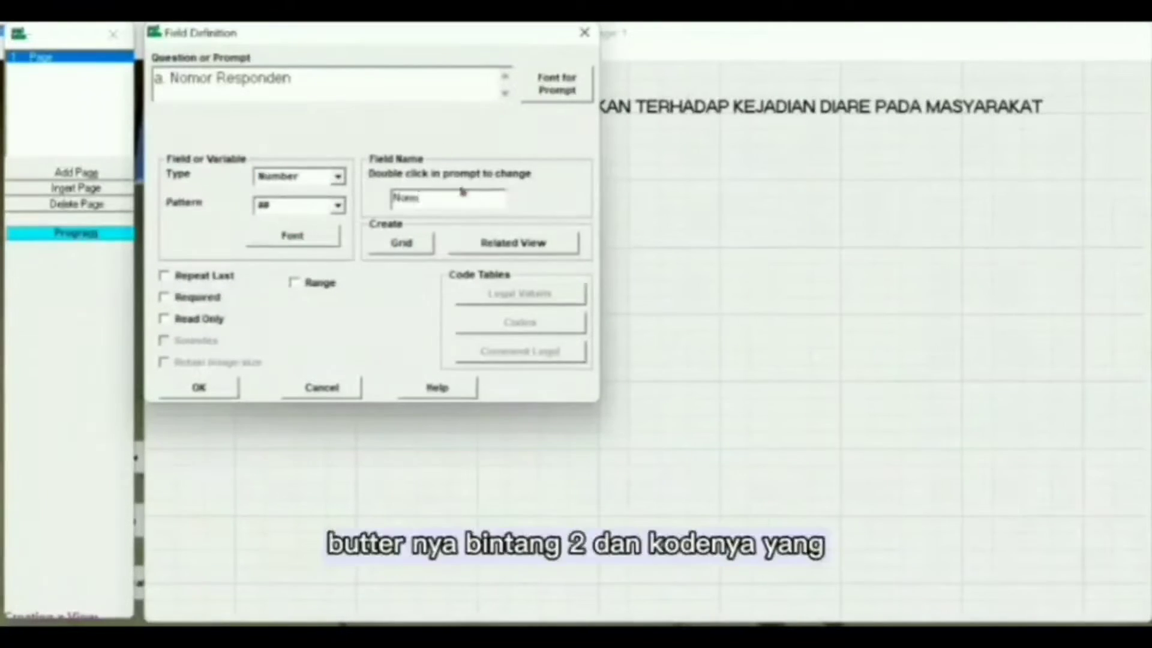
{"action": "left_click", "coordinate": [338, 205]}
{"action": "left_click", "coordinate": [333, 235]}
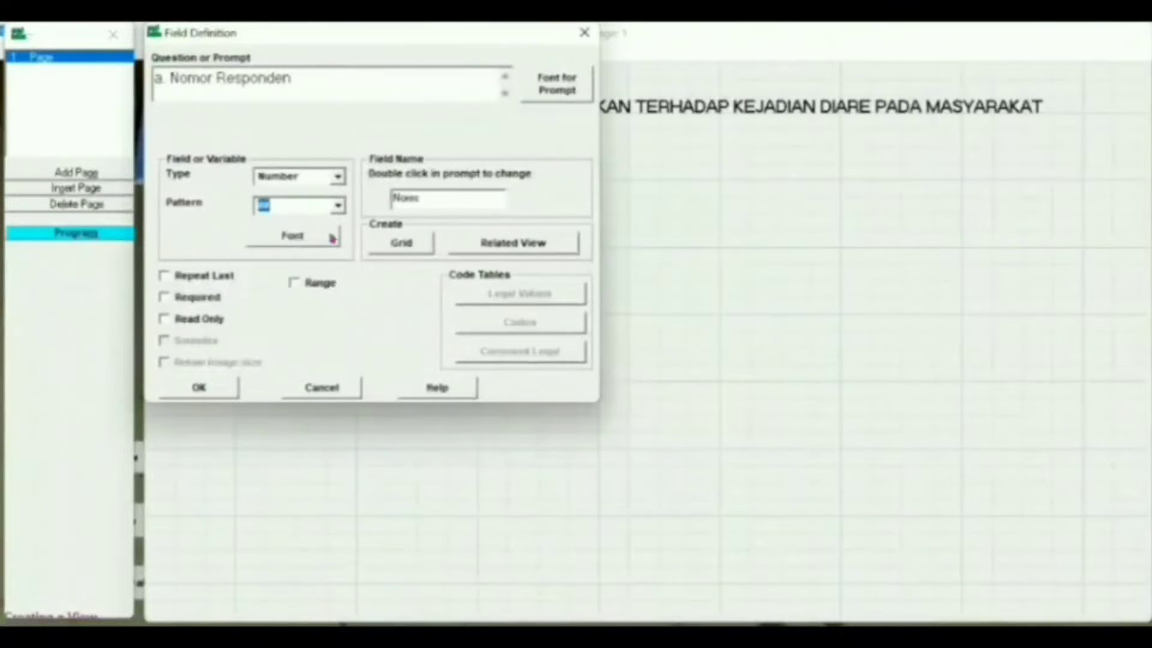
{"action": "left_click", "coordinate": [199, 387]}
Step: Align Nomor Responden under IDENTITAS and start the Nama Responden prompt at size 12
{"action": "left_click_drag", "start_coordinate": [333, 207], "coordinate": [360, 185]}
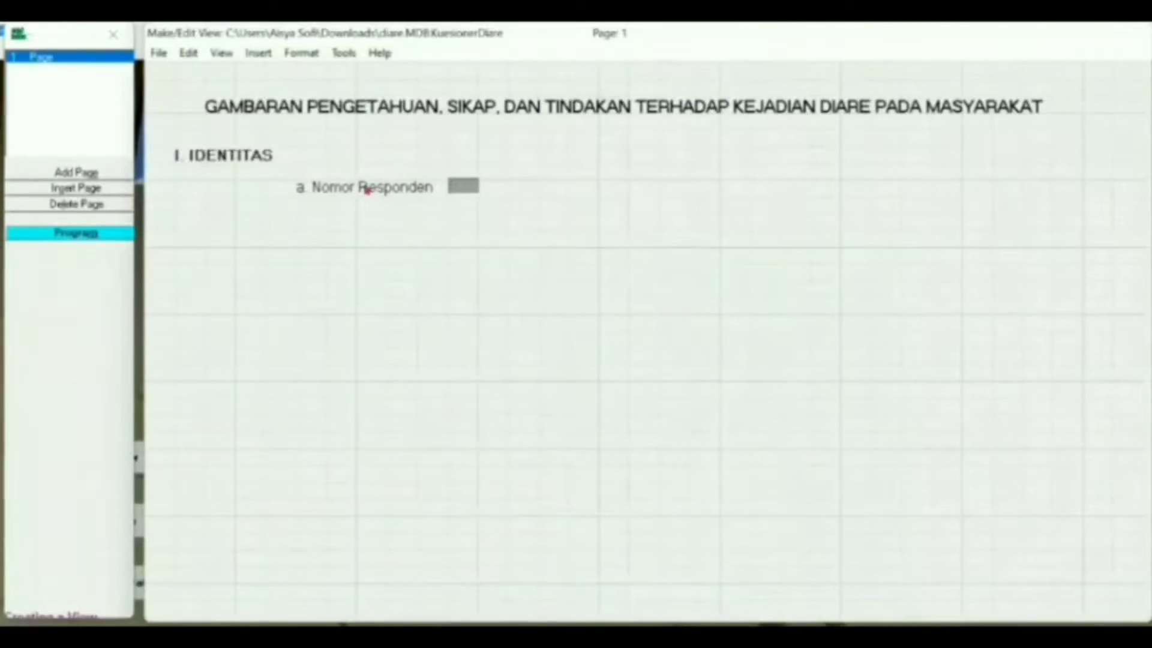
{"action": "left_click", "coordinate": [361, 207]}
{"action": "type", "text": "N"}
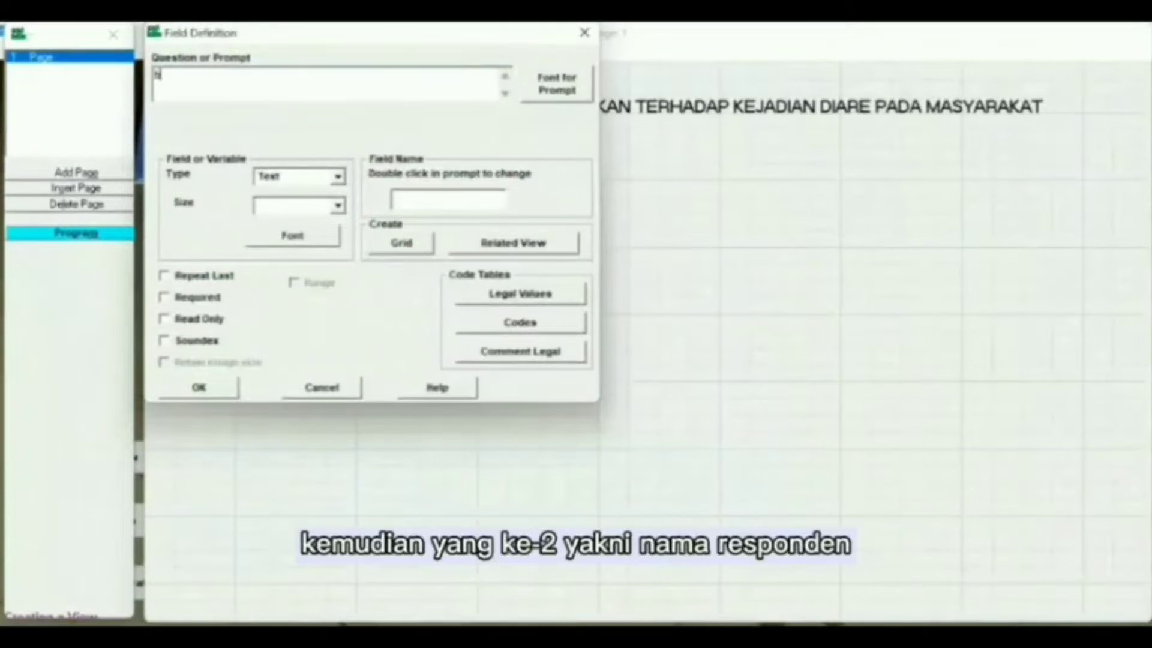
{"action": "type", "text": ". Nama Responden"}
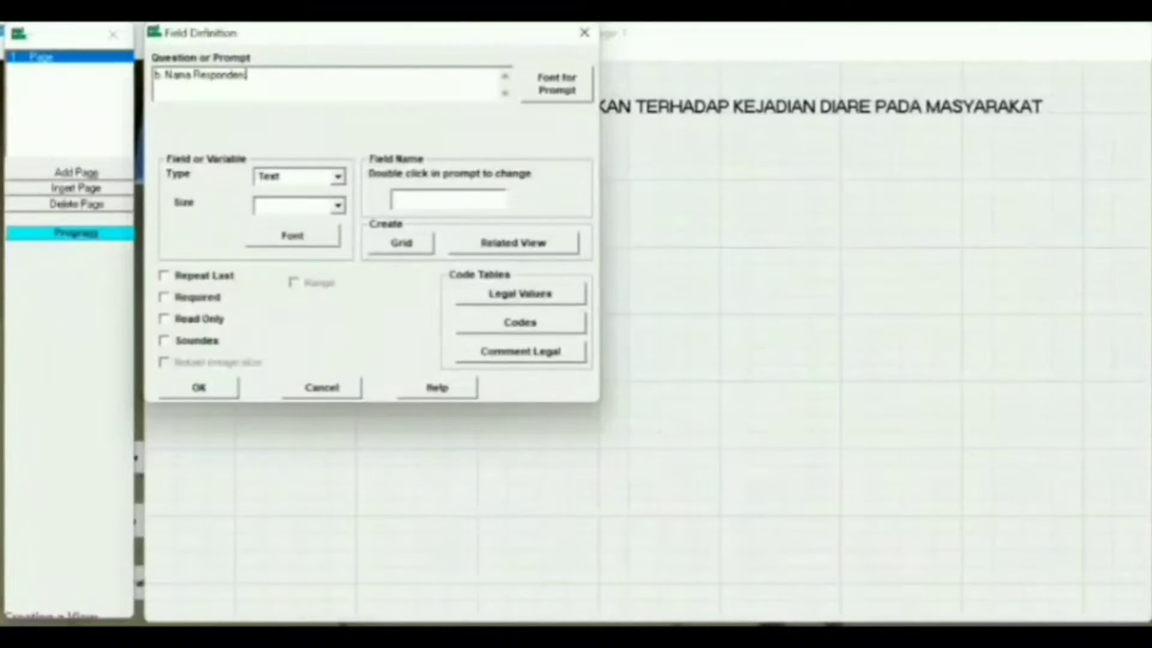
{"action": "left_click", "coordinate": [557, 84]}
{"action": "left_click", "coordinate": [489, 220]}
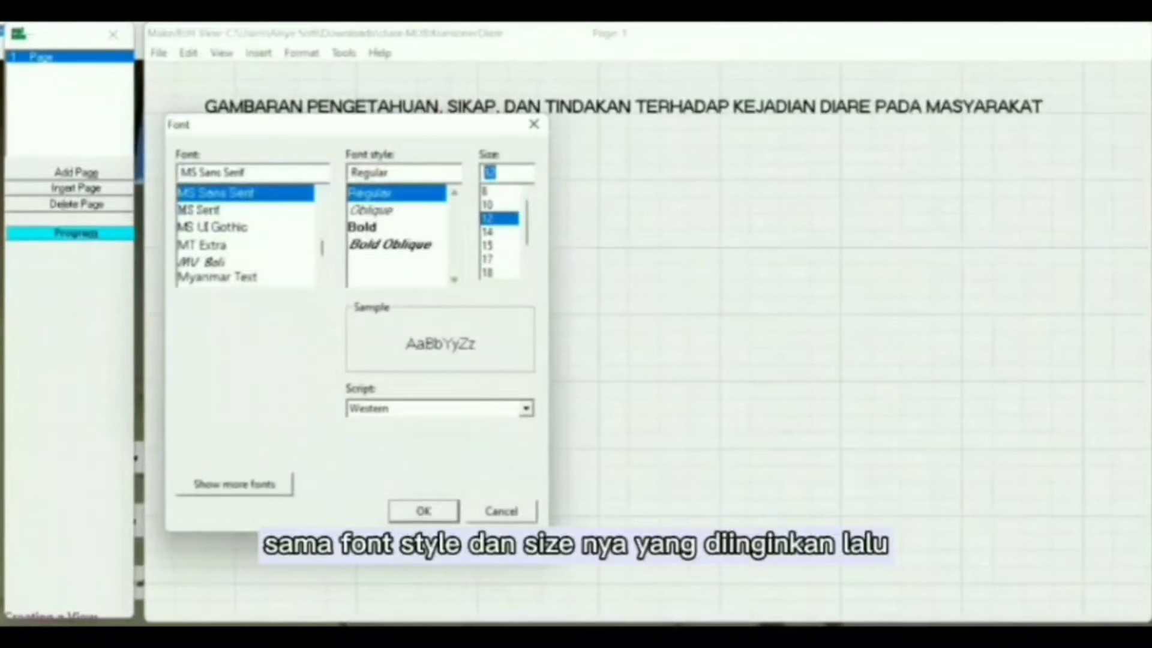
{"action": "left_click", "coordinate": [423, 511]}
Step: Make Nama Responden a Text field of size 30 with a new field name
{"action": "left_click", "coordinate": [337, 176]}
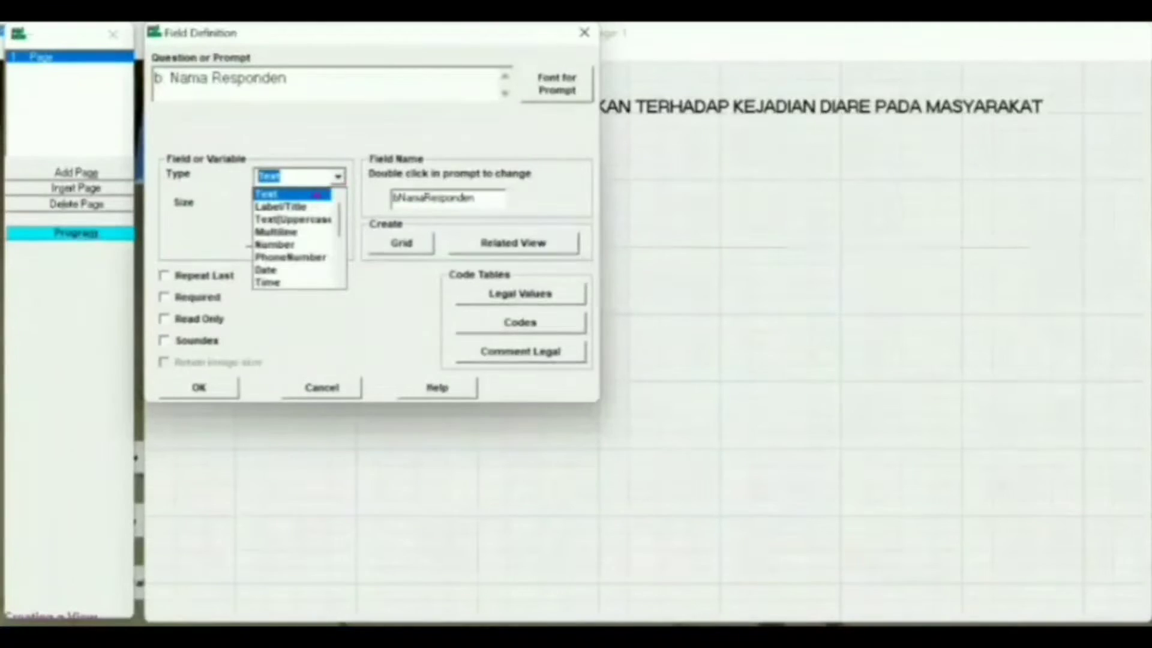
{"action": "left_click", "coordinate": [318, 194]}
{"action": "left_click", "coordinate": [312, 206]}
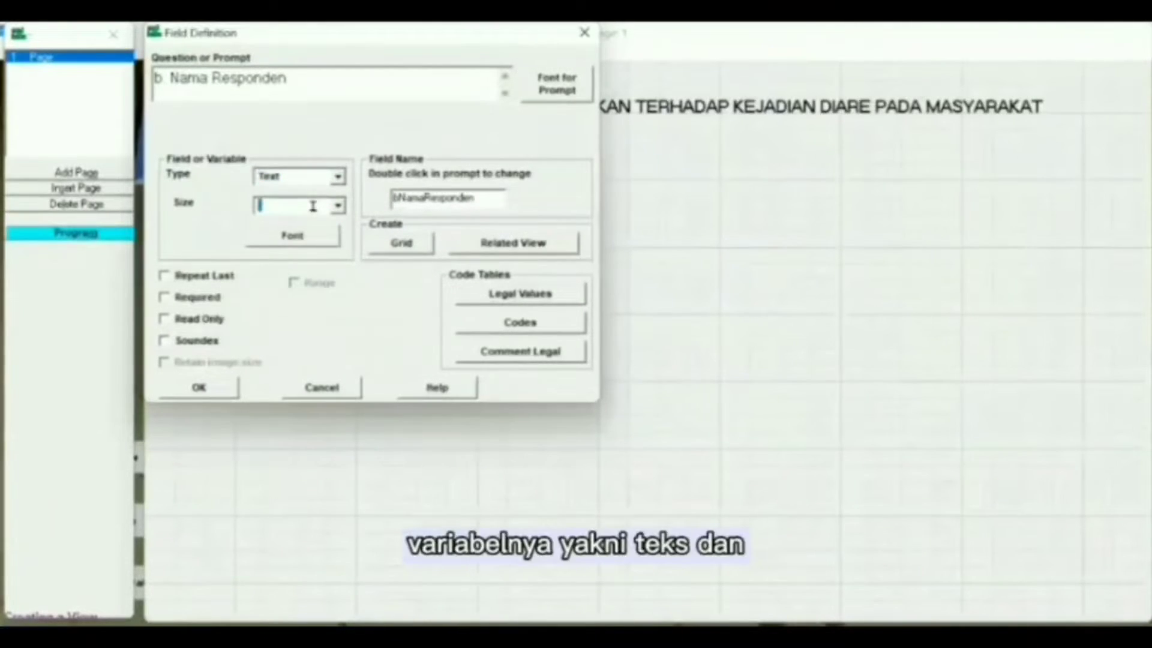
{"action": "type", "text": "30"}
{"action": "double_click", "coordinate": [477, 199]}
{"action": "key", "text": "BackSpace"}
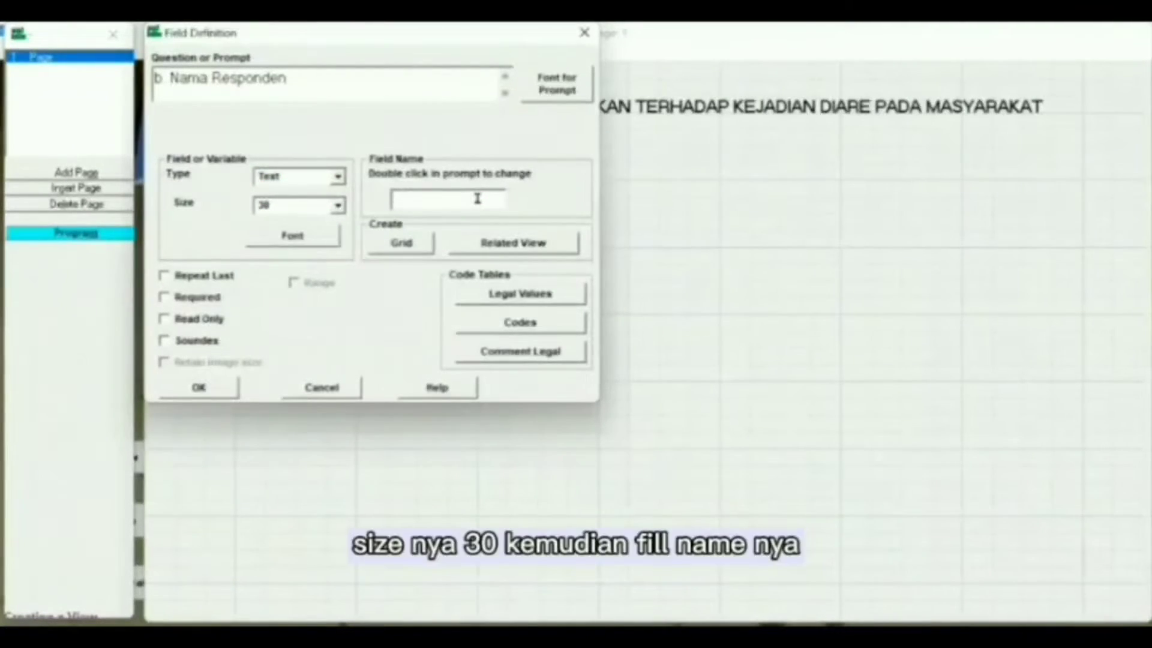
{"action": "type", "text": "Nam"}
{"action": "left_click", "coordinate": [213, 384]}
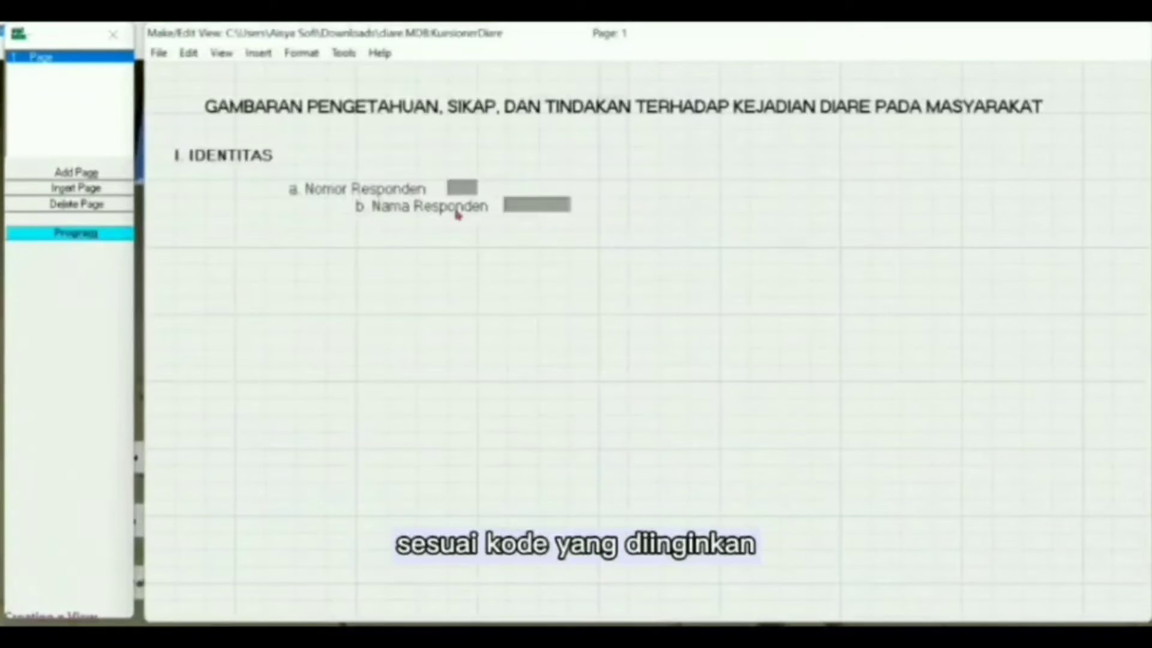
Step: Define 'c. Jenis Kelamin' as a Text field with a larger prompt, named Gender
{"action": "left_click", "coordinate": [420, 223]}
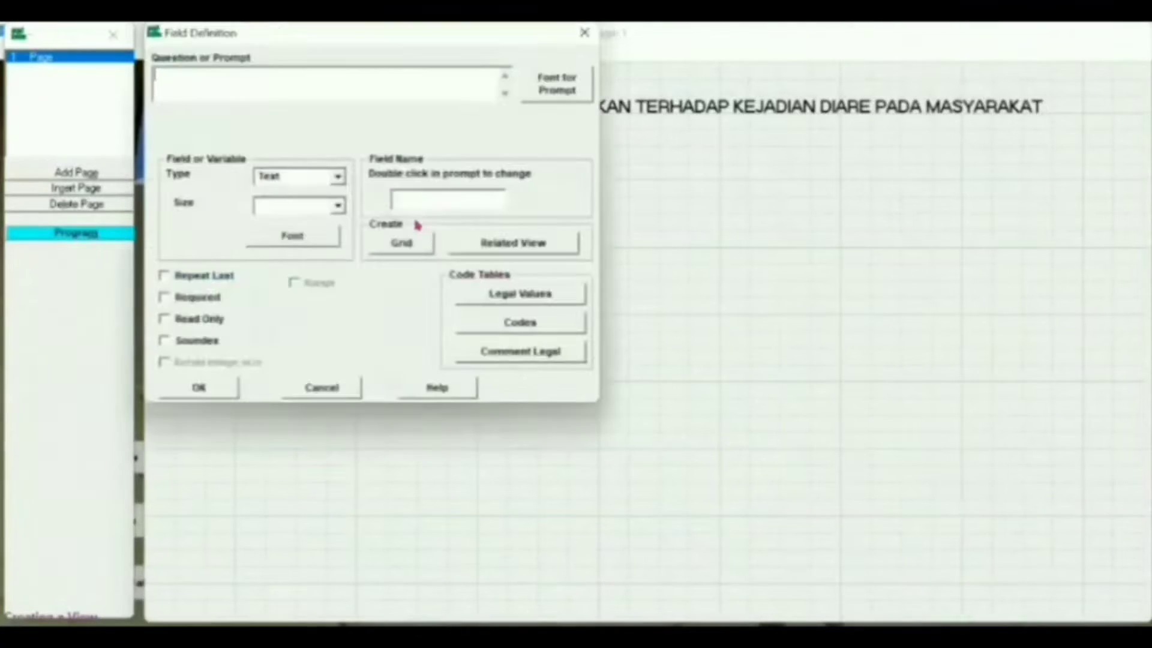
{"action": "type", "text": "c. Jenis Kelamin"}
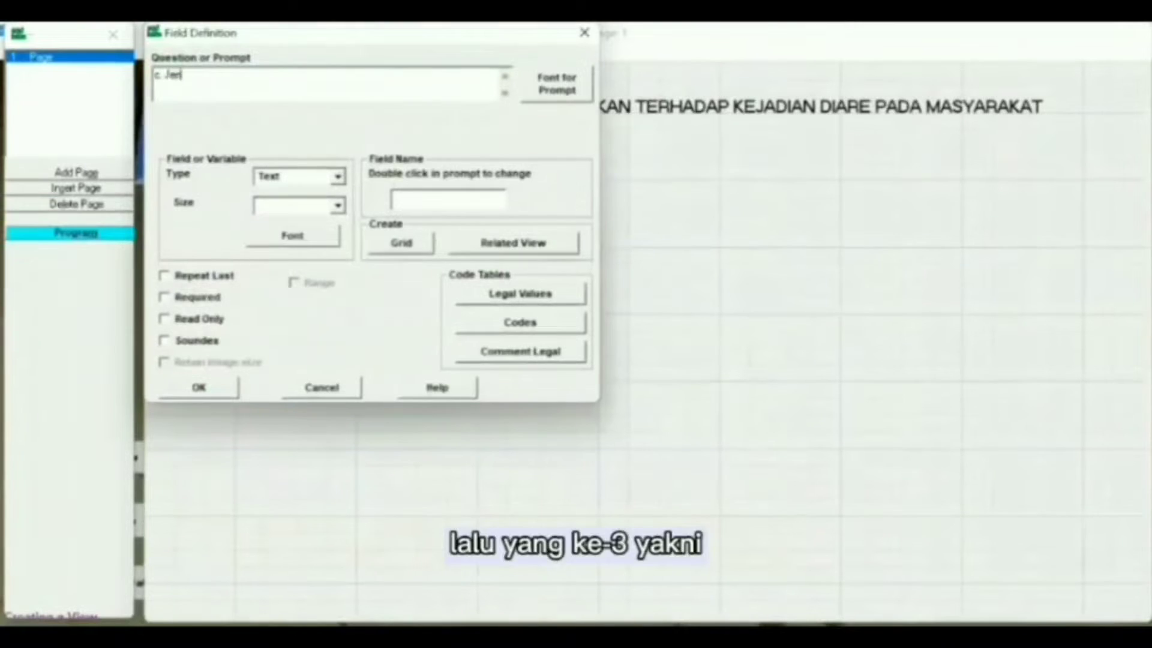
{"action": "left_click", "coordinate": [550, 87]}
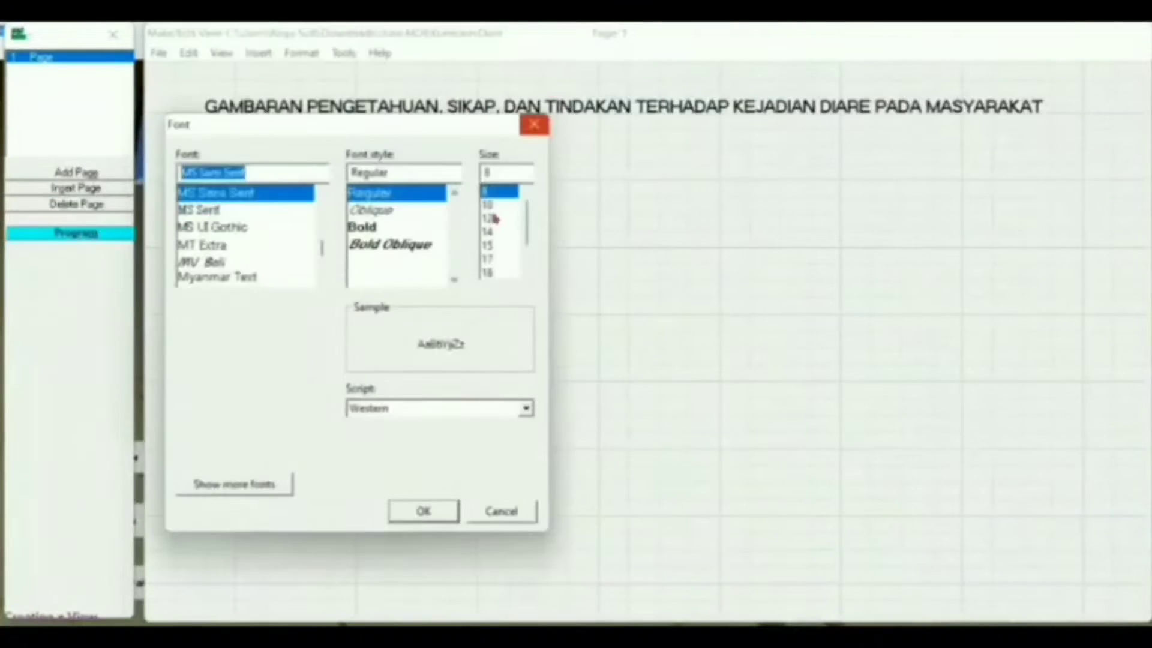
{"action": "left_click", "coordinate": [499, 193]}
{"action": "left_click", "coordinate": [424, 509]}
{"action": "left_click", "coordinate": [339, 177]}
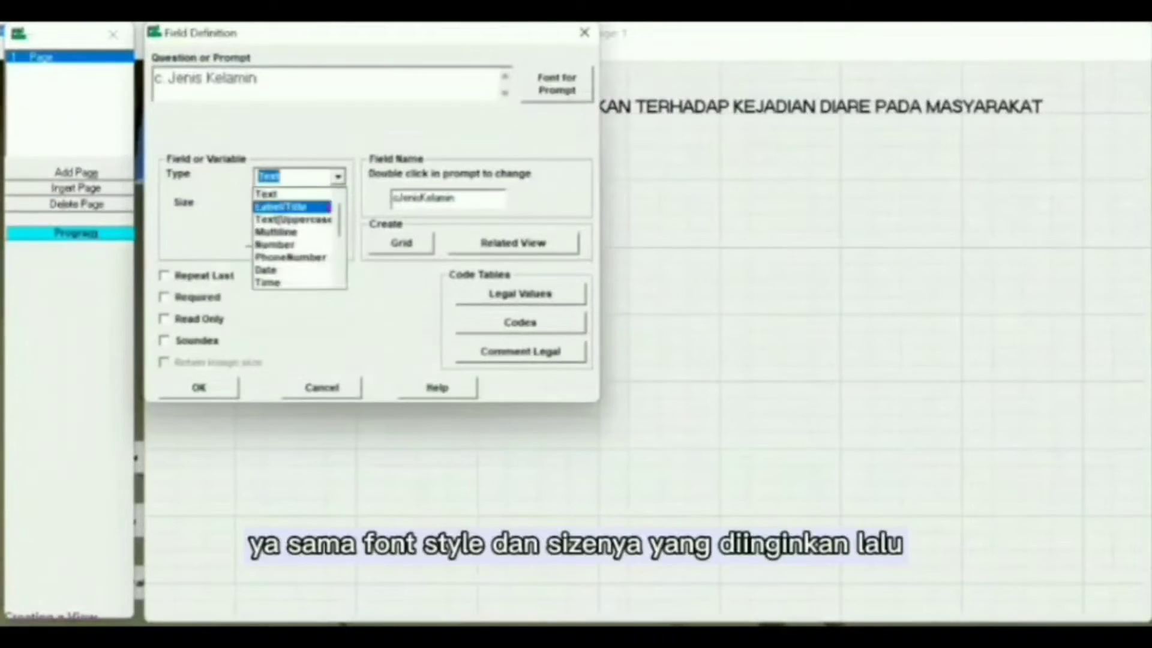
{"action": "left_click", "coordinate": [333, 193]}
{"action": "left_click", "coordinate": [339, 207]}
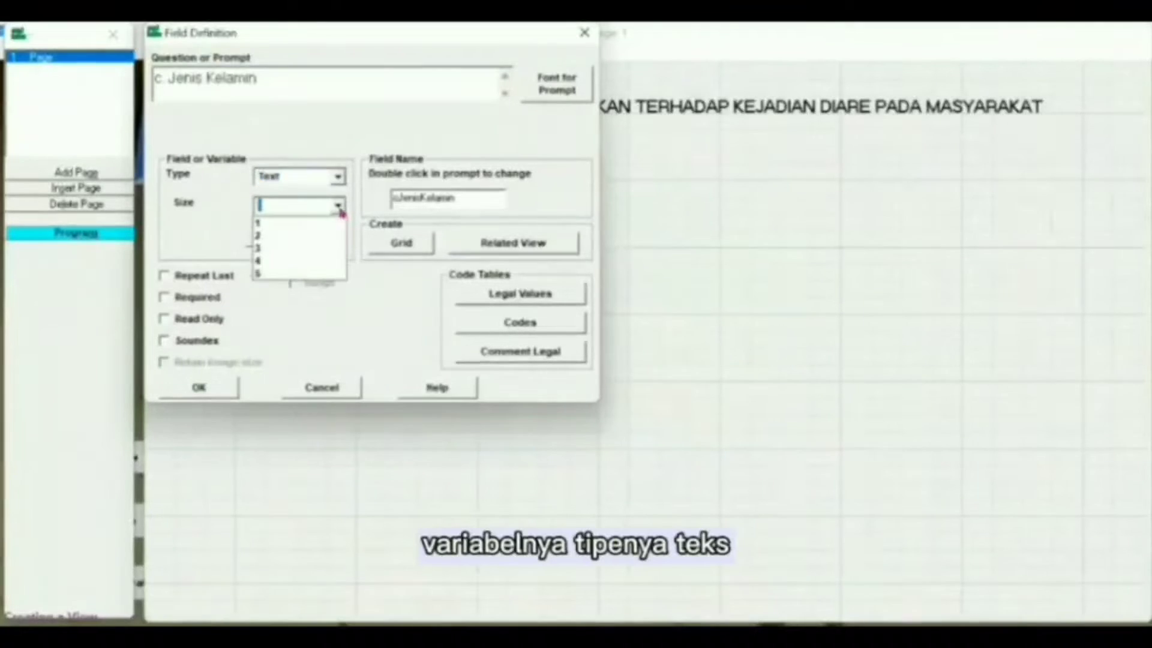
{"action": "left_click", "coordinate": [339, 207]}
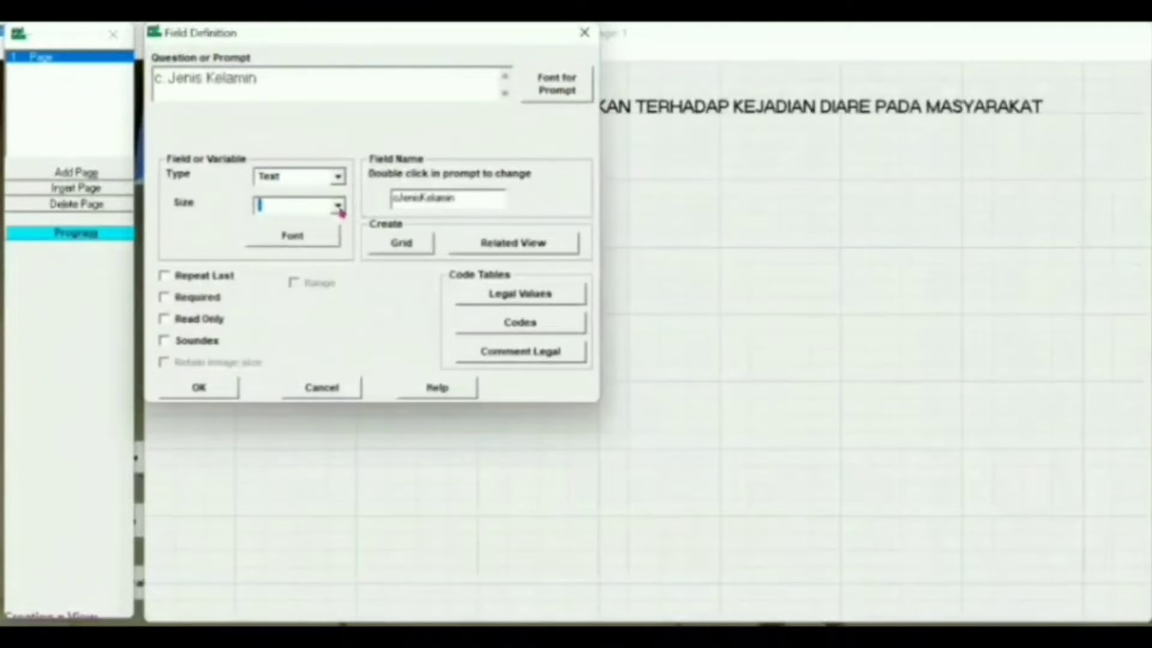
{"action": "left_click", "coordinate": [456, 196]}
{"action": "key", "text": "BackSpace"}
{"action": "key", "text": "BackSpace"}
{"action": "key", "text": "BackSpace"}
{"action": "key", "text": "BackSpace"}
{"action": "key", "text": "BackSpace"}
{"action": "key", "text": "BackSpace"}
{"action": "key", "text": "BackSpace"}
{"action": "key", "text": "BackSpace"}
{"action": "key", "text": "BackSpace"}
{"action": "key", "text": "BackSpace"}
{"action": "key", "text": "BackSpace"}
{"action": "key", "text": "BackSpace"}
{"action": "key", "text": "BackSpace"}
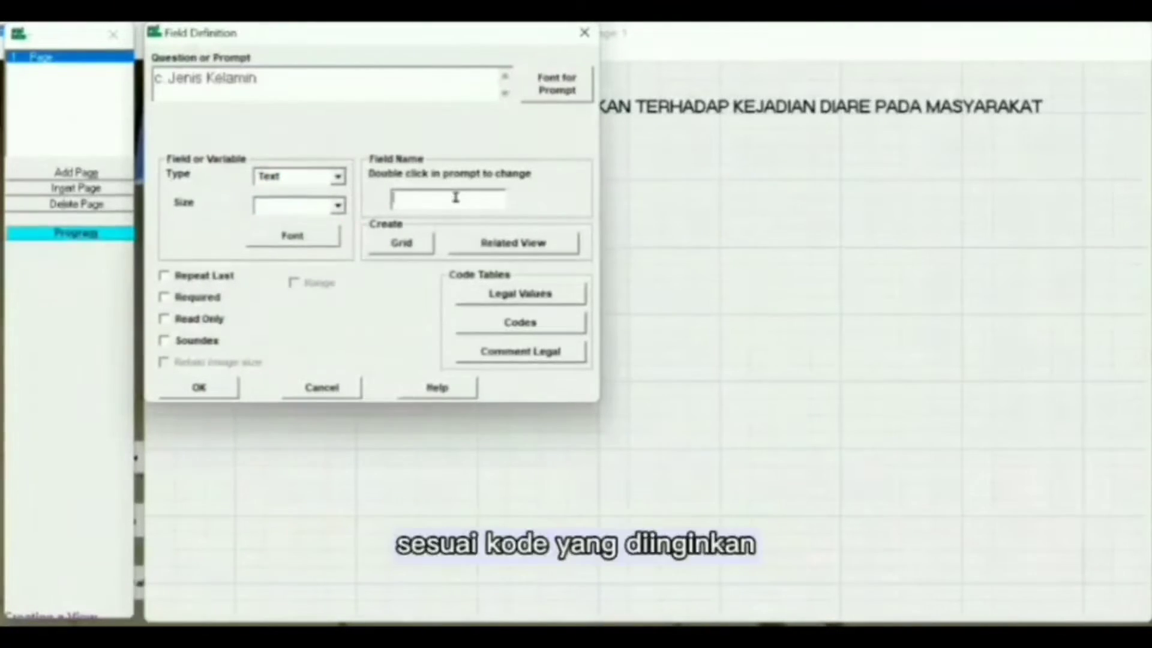
{"action": "type", "text": "Gender"}
Step: Give Gender a new legal-values table with Laki-laki and Perempuan, and place the field
{"action": "left_click", "coordinate": [517, 295]}
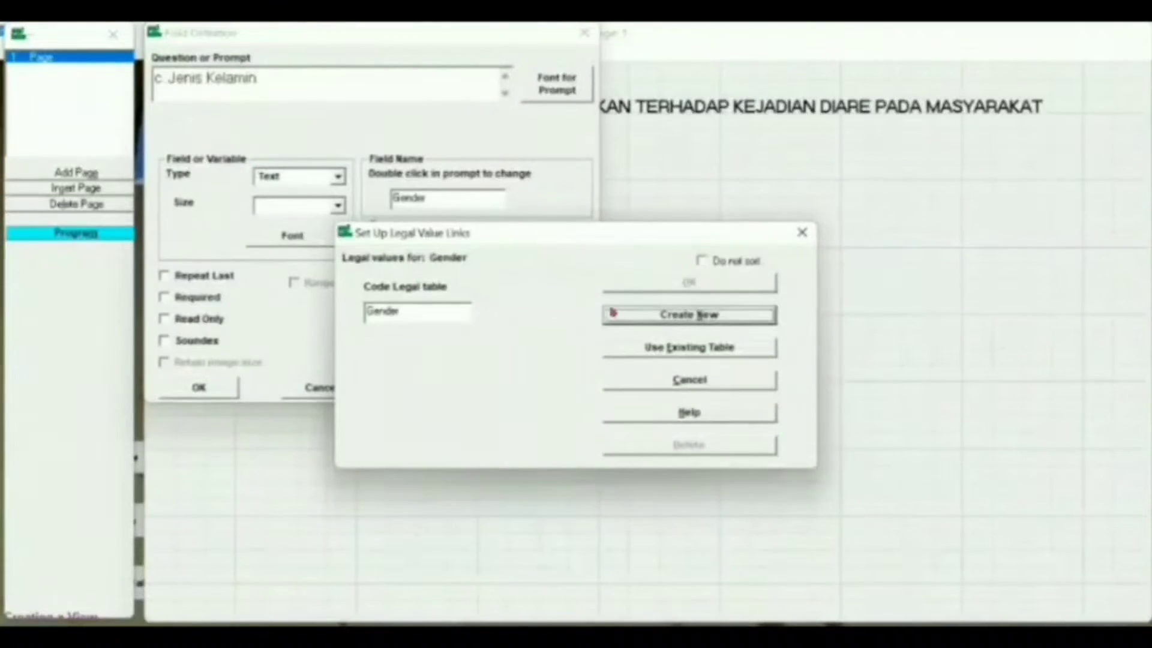
{"action": "left_click", "coordinate": [635, 316]}
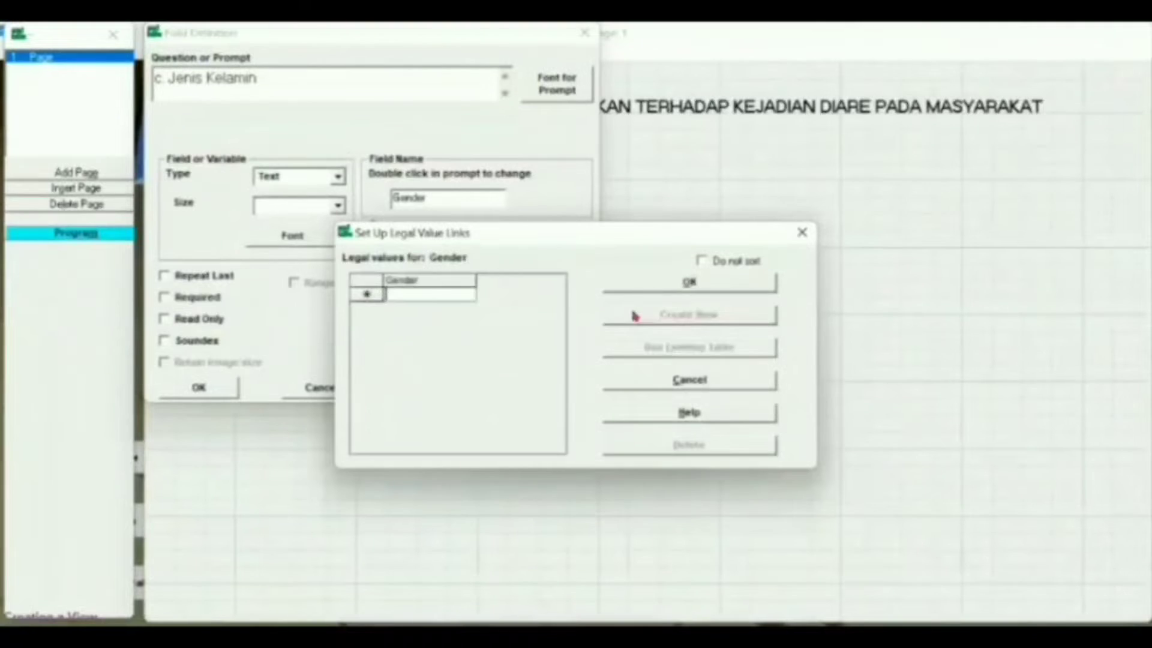
{"action": "left_click", "coordinate": [399, 292]}
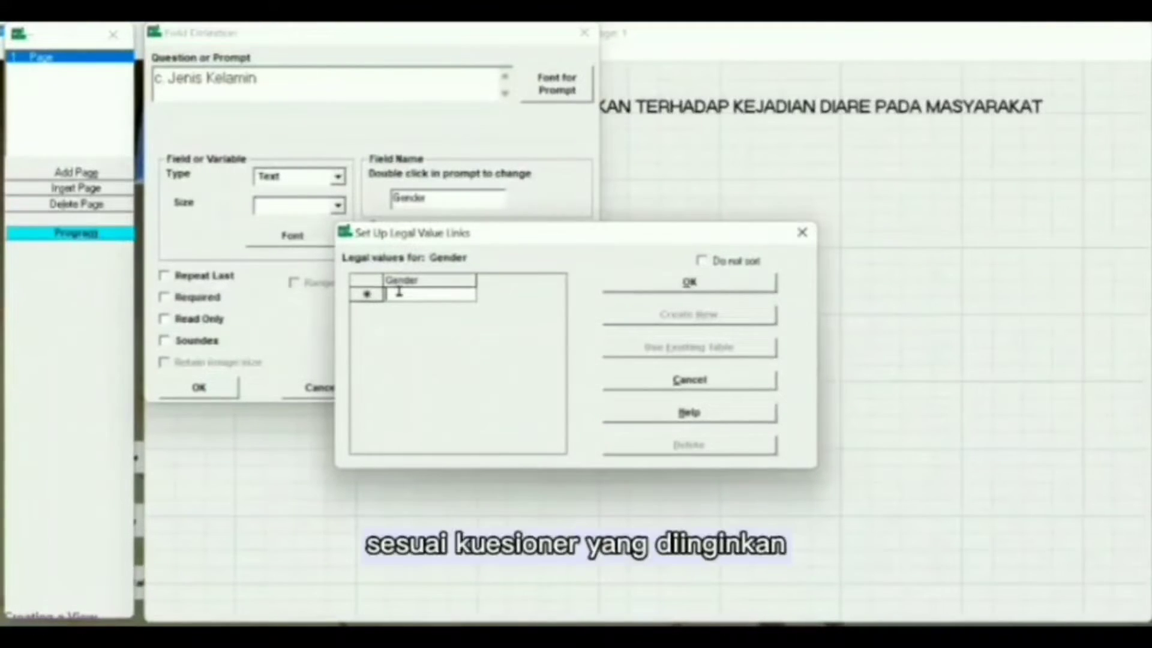
{"action": "type", "text": "Lak"}
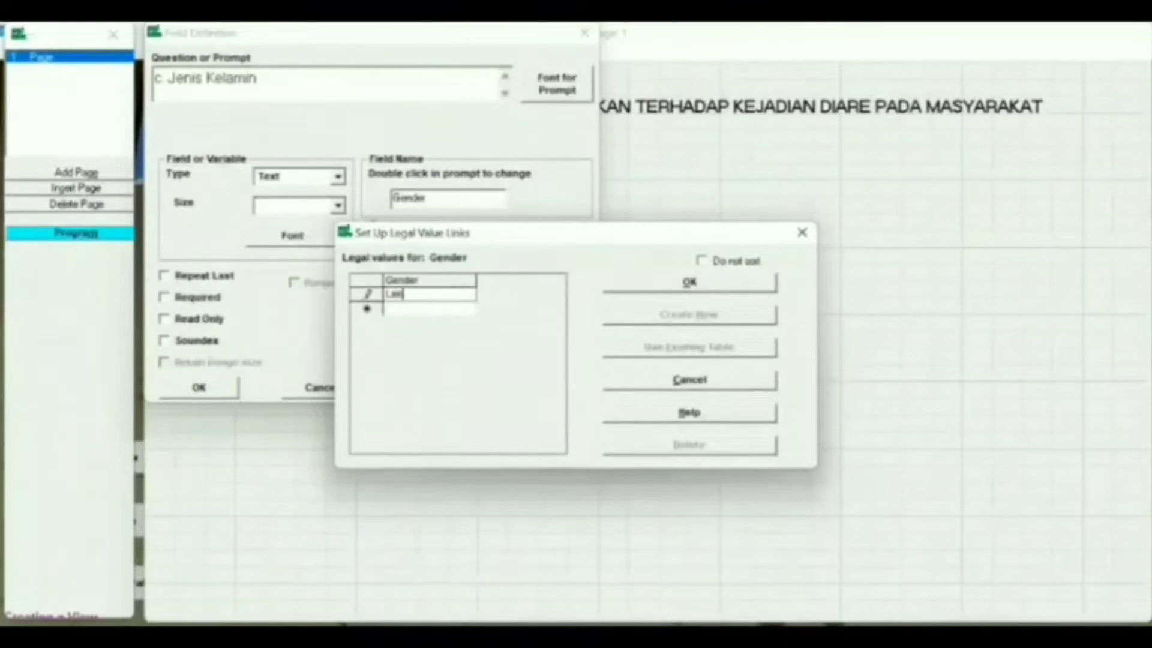
{"action": "type", "text": "i-laki"}
{"action": "key", "text": "Return"}
{"action": "type", "text": "Perempuan"}
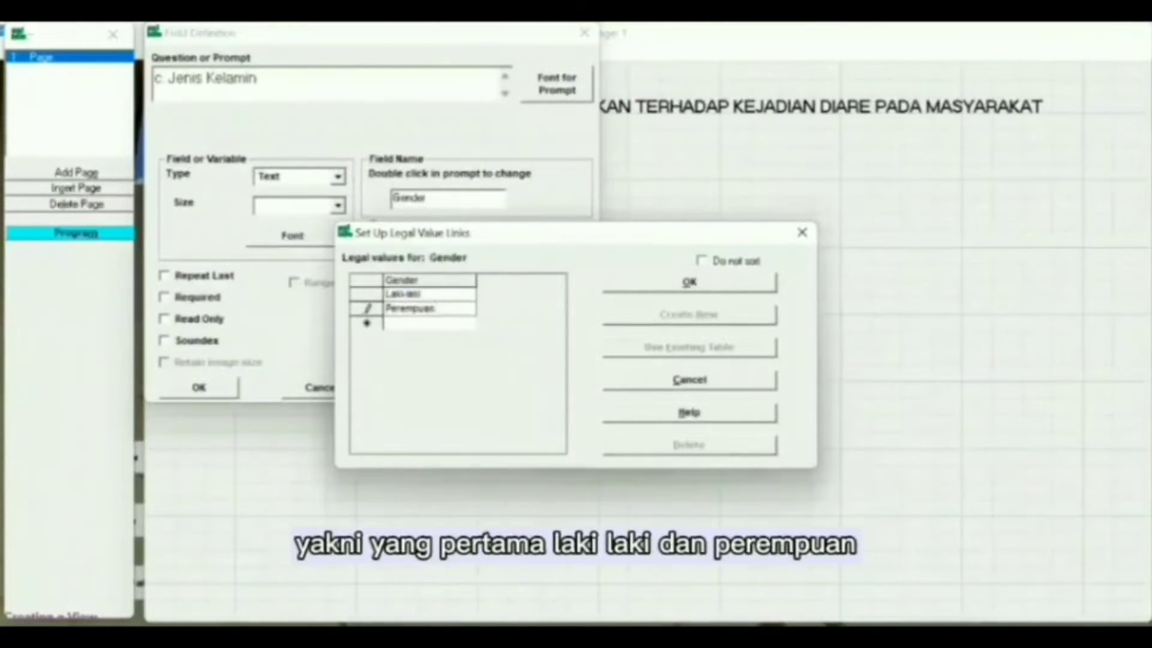
{"action": "left_click", "coordinate": [655, 284]}
{"action": "left_click", "coordinate": [203, 387]}
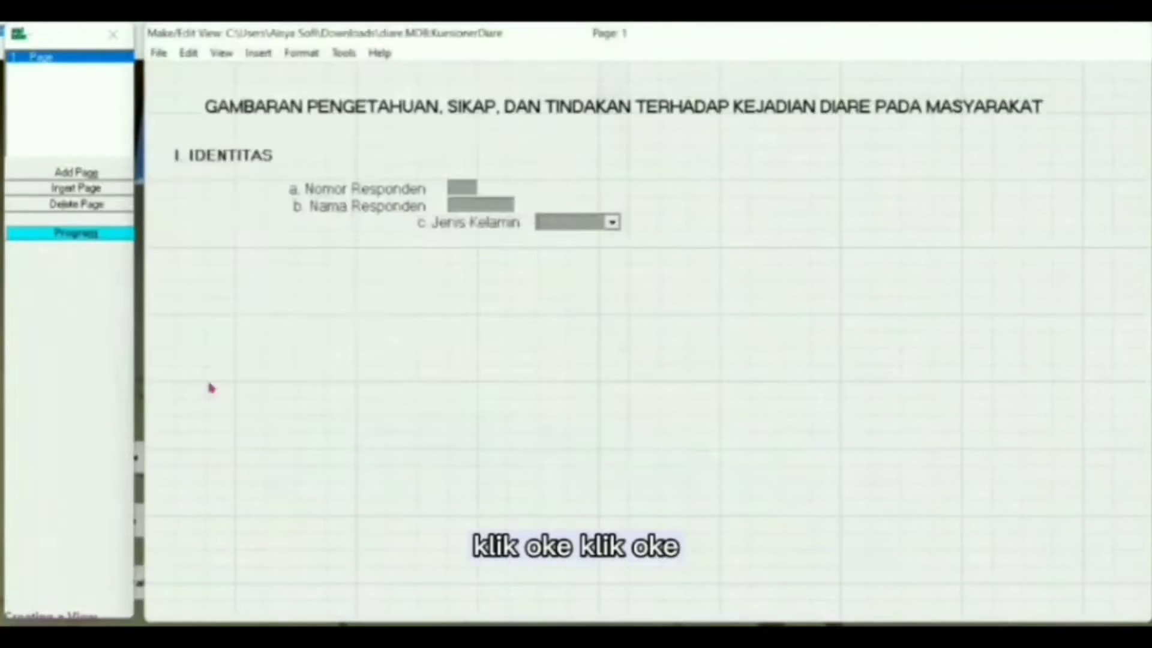
Step: Add 'd. Tanggal Lahir' as a DD-MM-YYYY Date field named TL, aligned under Jenis Kelamin
{"action": "left_click", "coordinate": [341, 244]}
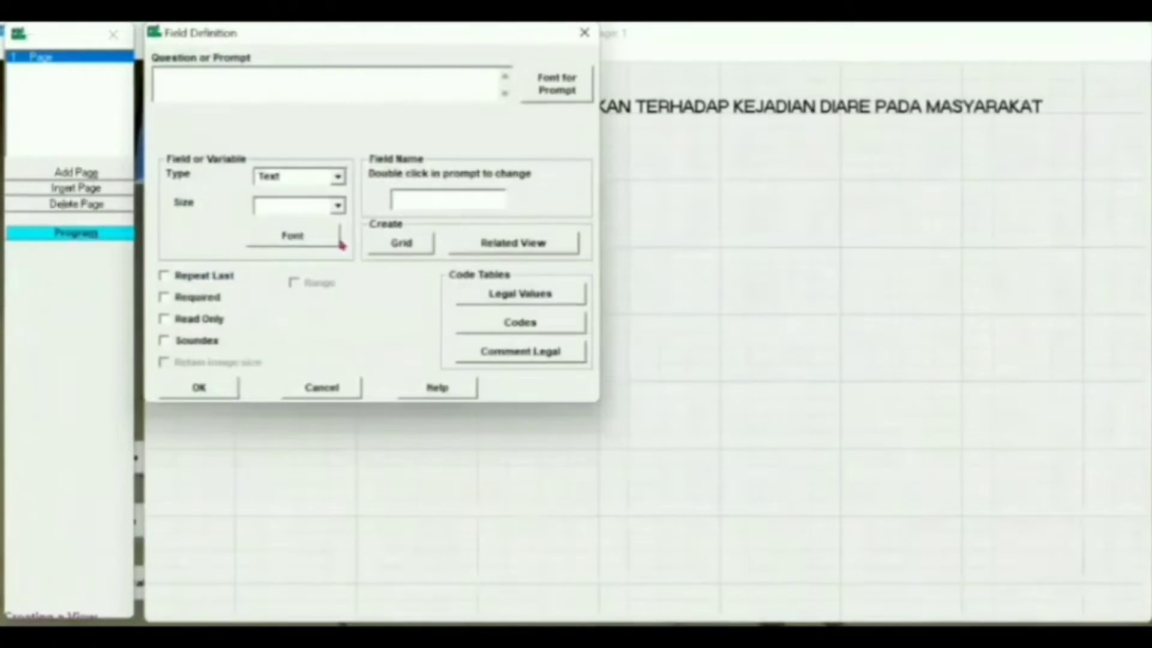
{"action": "type", "text": "d. Tanggal Lahir"}
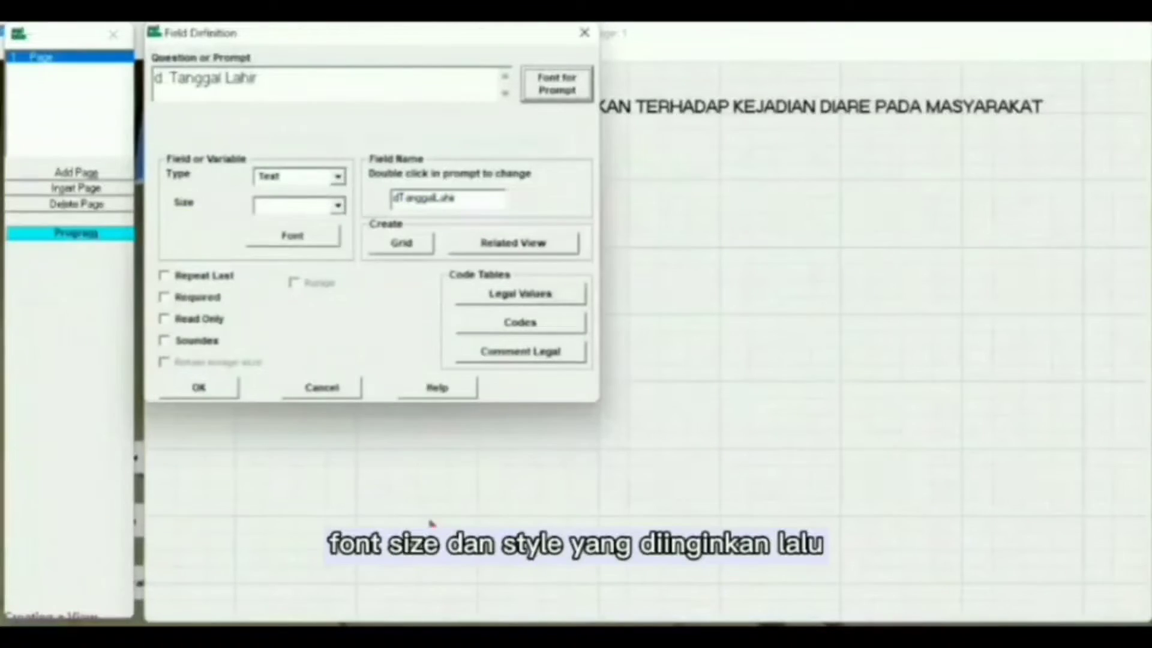
{"action": "left_click", "coordinate": [337, 175]}
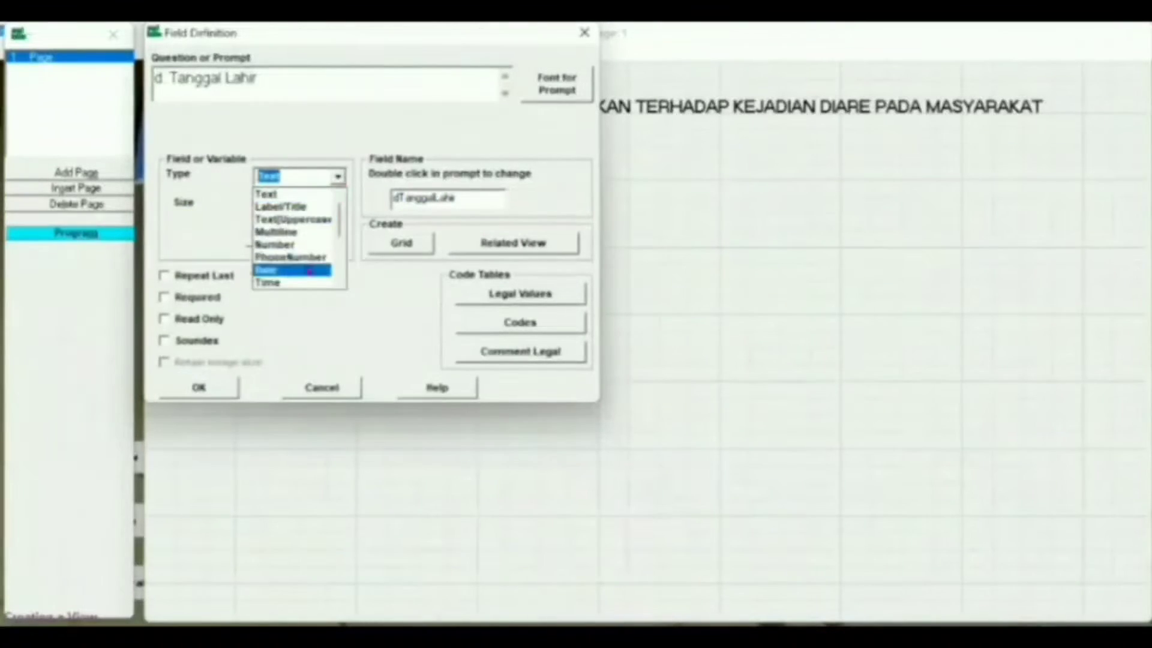
{"action": "left_click", "coordinate": [306, 270]}
{"action": "left_click", "coordinate": [467, 198]}
{"action": "key", "text": "BackSpace"}
{"action": "key", "text": "BackSpace"}
{"action": "key", "text": "BackSpace"}
{"action": "key", "text": "BackSpace"}
{"action": "key", "text": "BackSpace"}
{"action": "key", "text": "BackSpace"}
{"action": "key", "text": "BackSpace"}
{"action": "key", "text": "BackSpace"}
{"action": "key", "text": "BackSpace"}
{"action": "key", "text": "BackSpace"}
{"action": "key", "text": "BackSpace"}
{"action": "key", "text": "BackSpace"}
{"action": "key", "text": "BackSpace"}
{"action": "type", "text": "TL"}
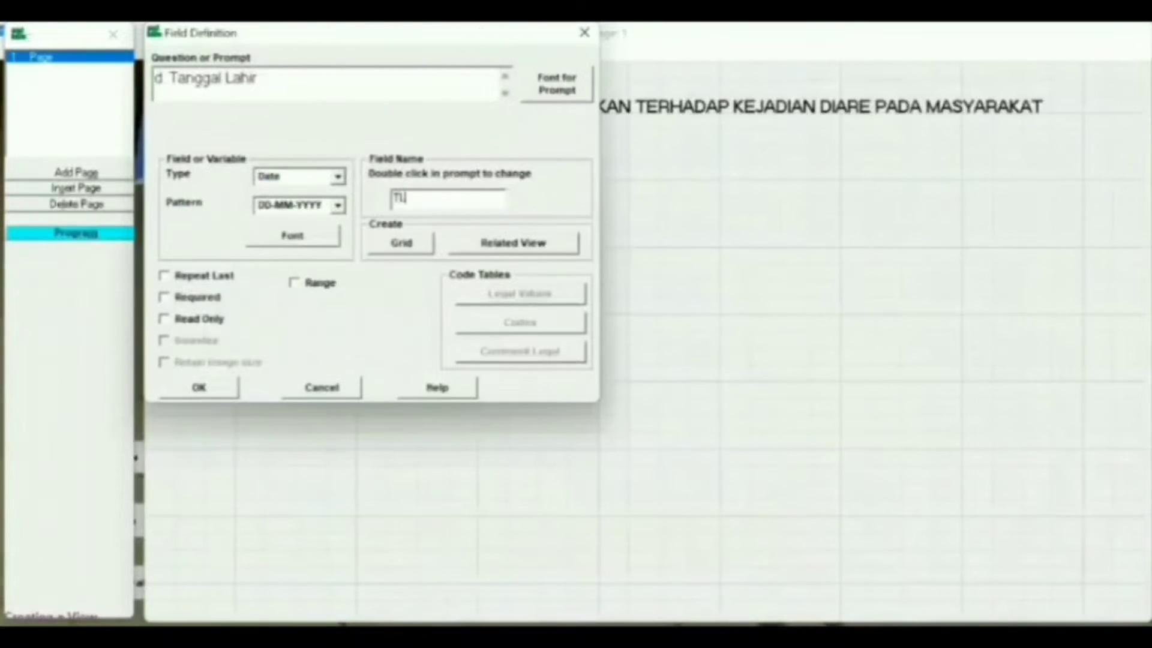
{"action": "left_click", "coordinate": [204, 388]}
{"action": "left_click_drag", "start_coordinate": [364, 261], "coordinate": [344, 250]}
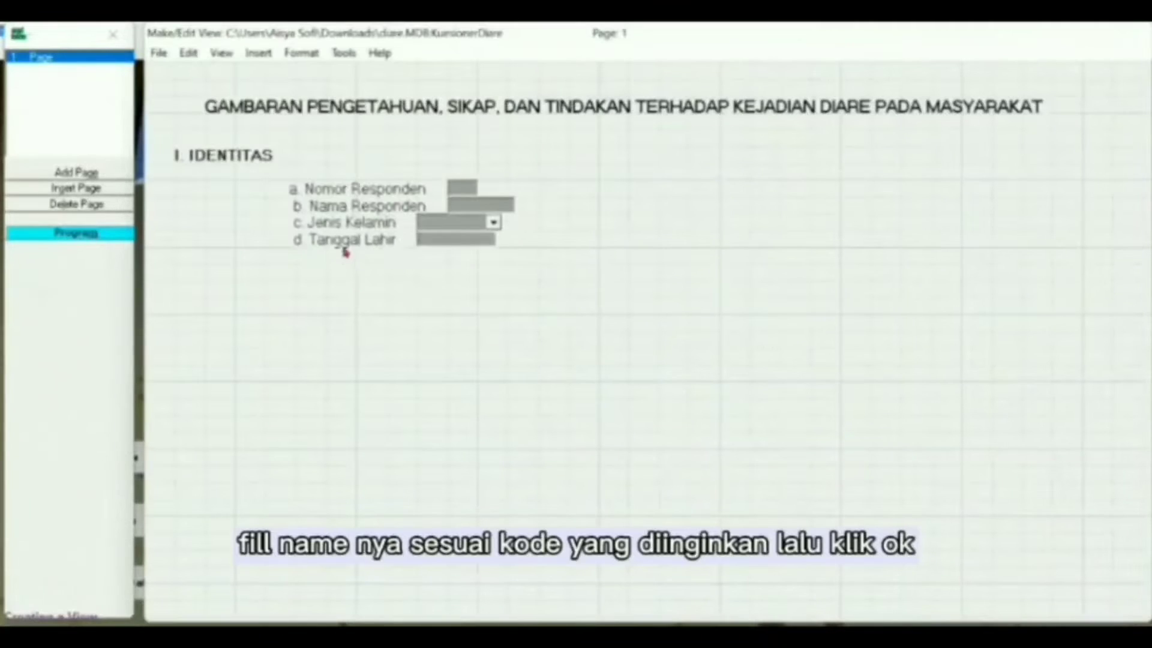
{"action": "right_click", "coordinate": [346, 252]}
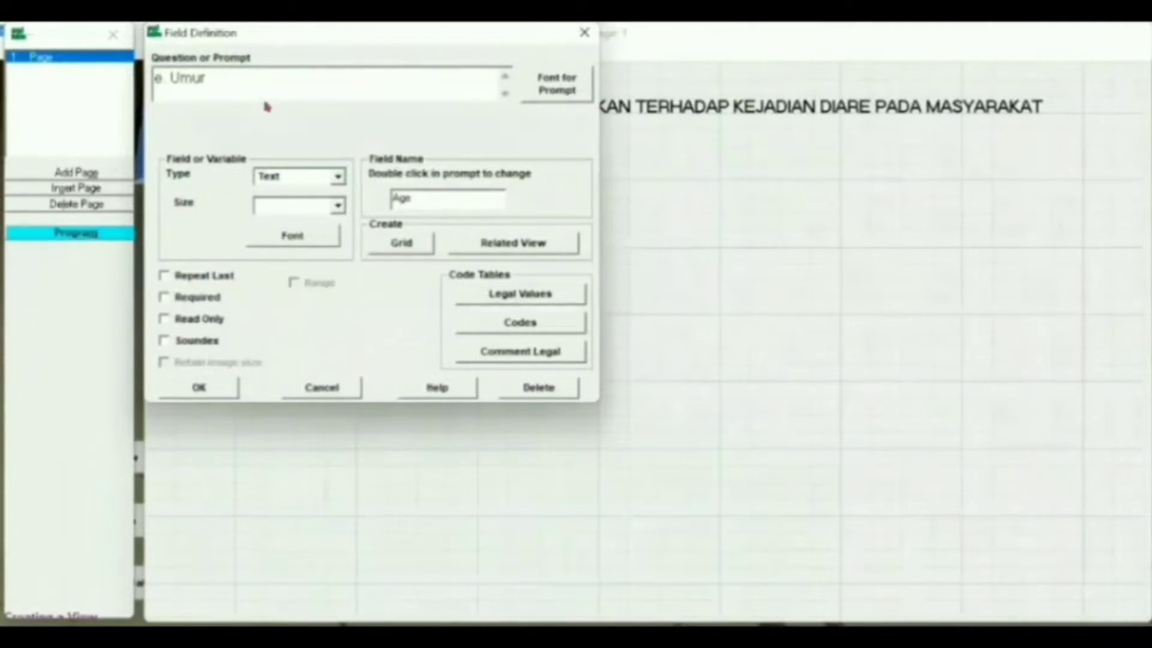
Step: Make 'e. Umur' a read-only Number field with pattern ## and align it left
{"action": "left_click", "coordinate": [551, 84]}
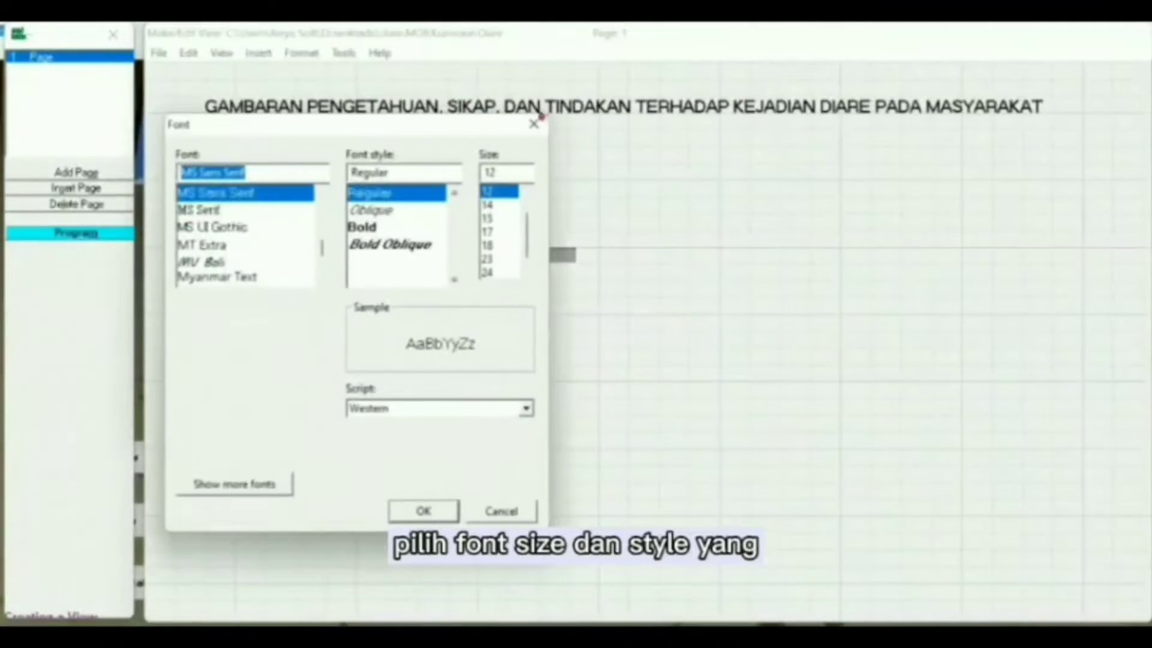
{"action": "left_click", "coordinate": [423, 509]}
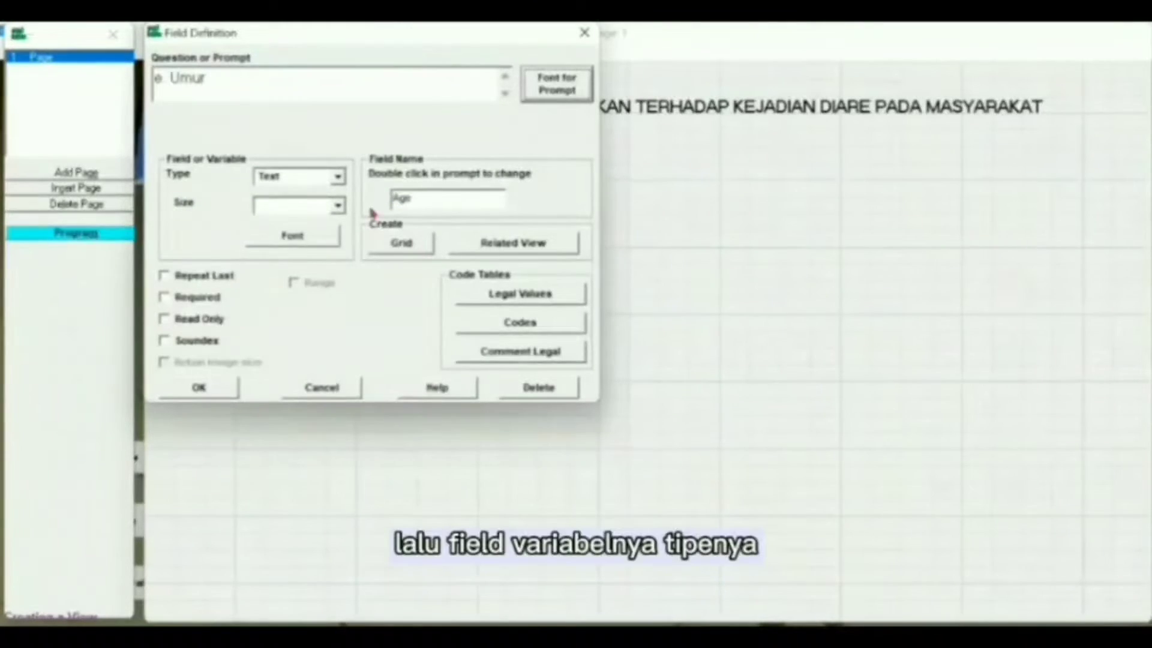
{"action": "left_click", "coordinate": [342, 180]}
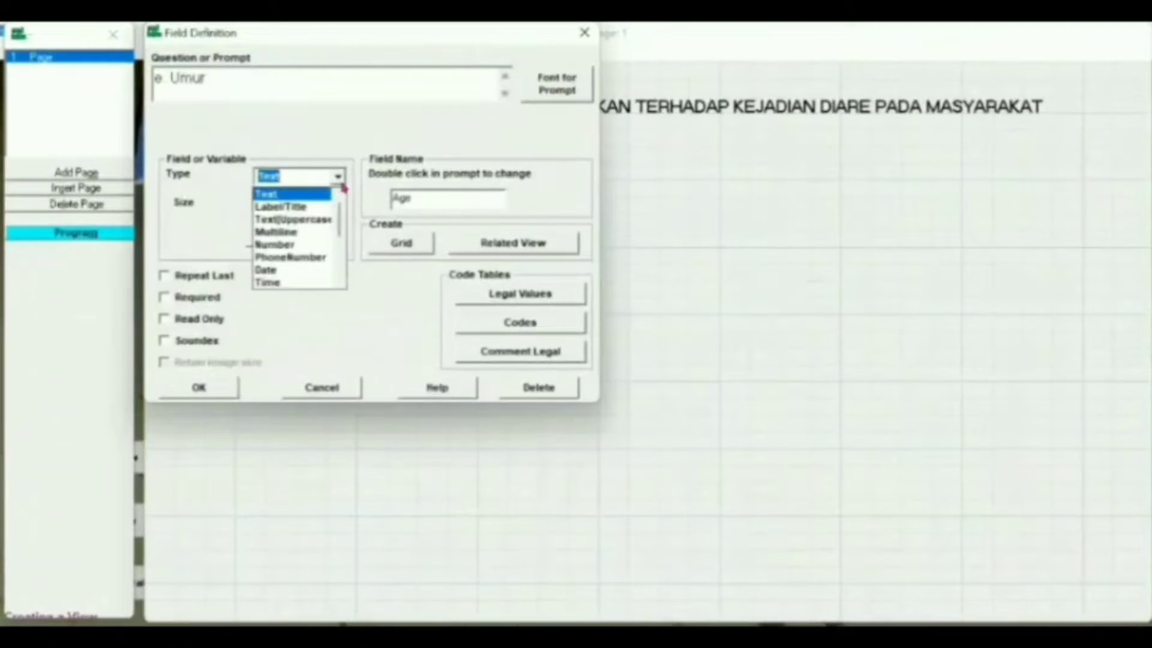
{"action": "left_click", "coordinate": [324, 244]}
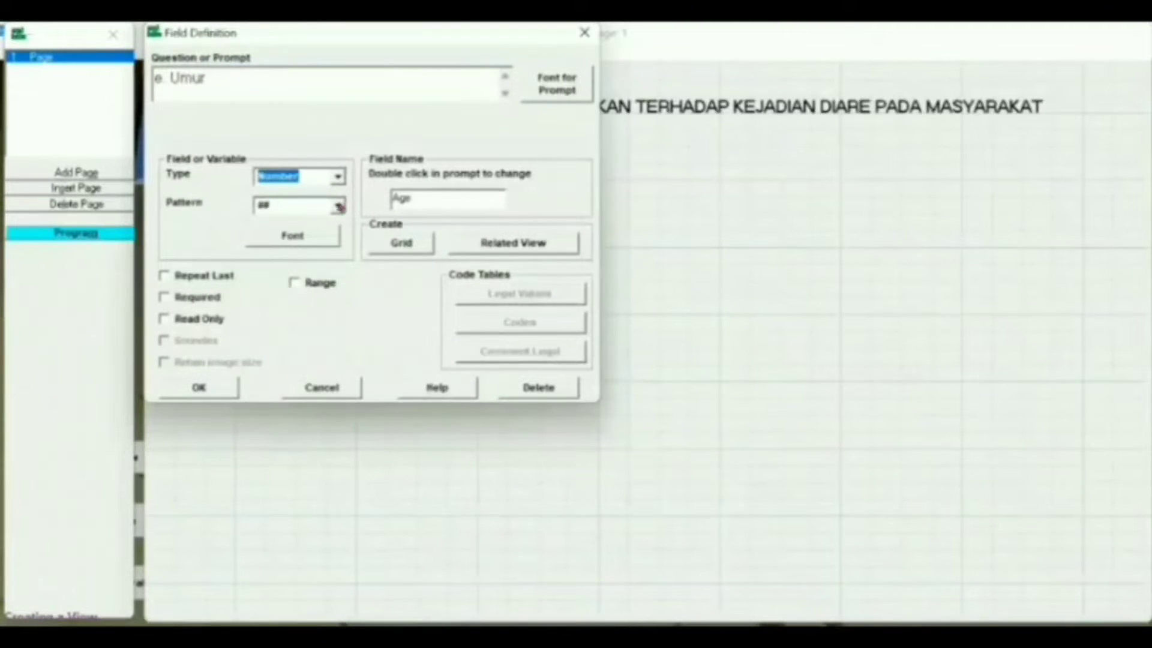
{"action": "left_click", "coordinate": [338, 207]}
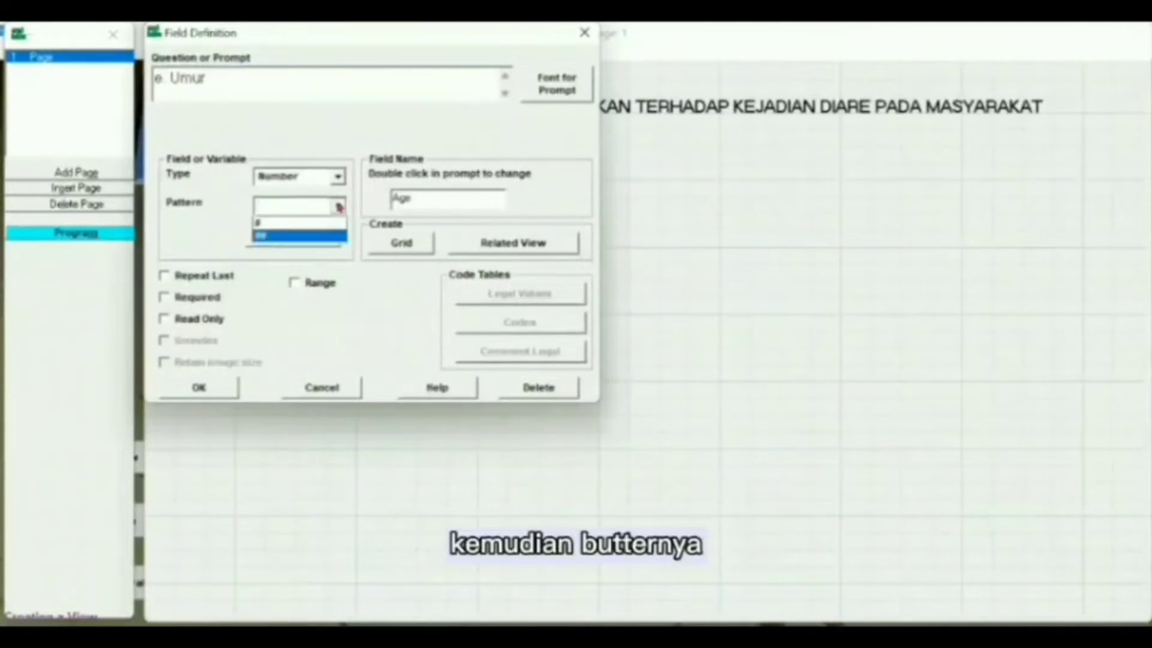
{"action": "left_click", "coordinate": [327, 236]}
{"action": "left_click", "coordinate": [210, 318]}
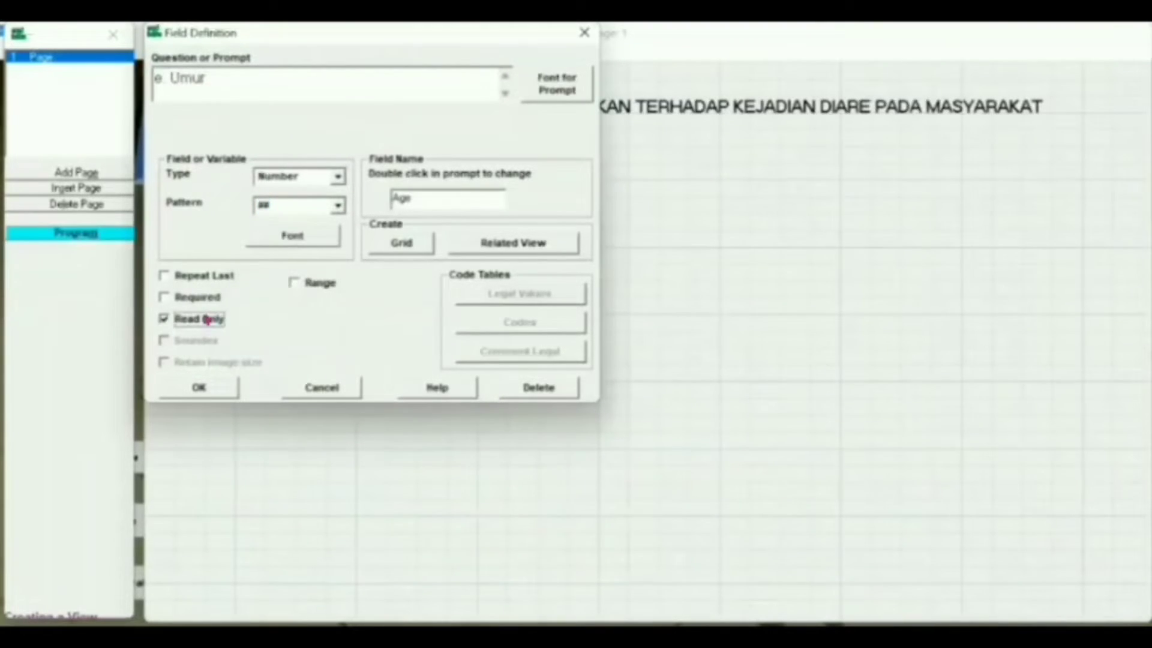
{"action": "left_click", "coordinate": [192, 388]}
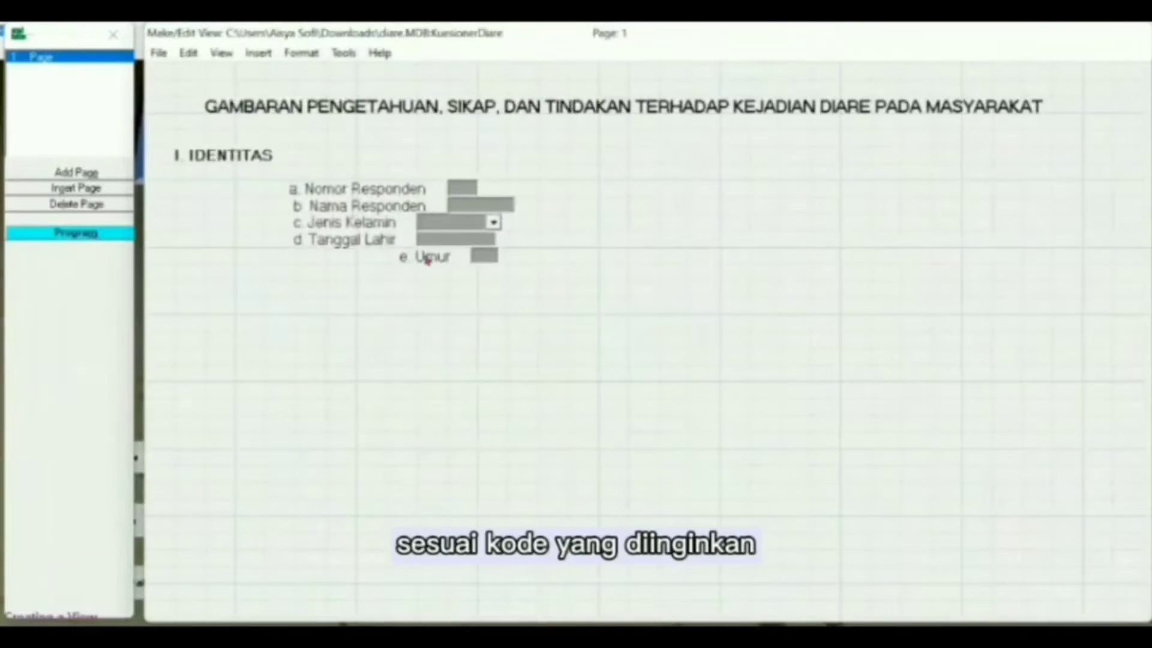
{"action": "left_click_drag", "start_coordinate": [427, 261], "coordinate": [371, 261]}
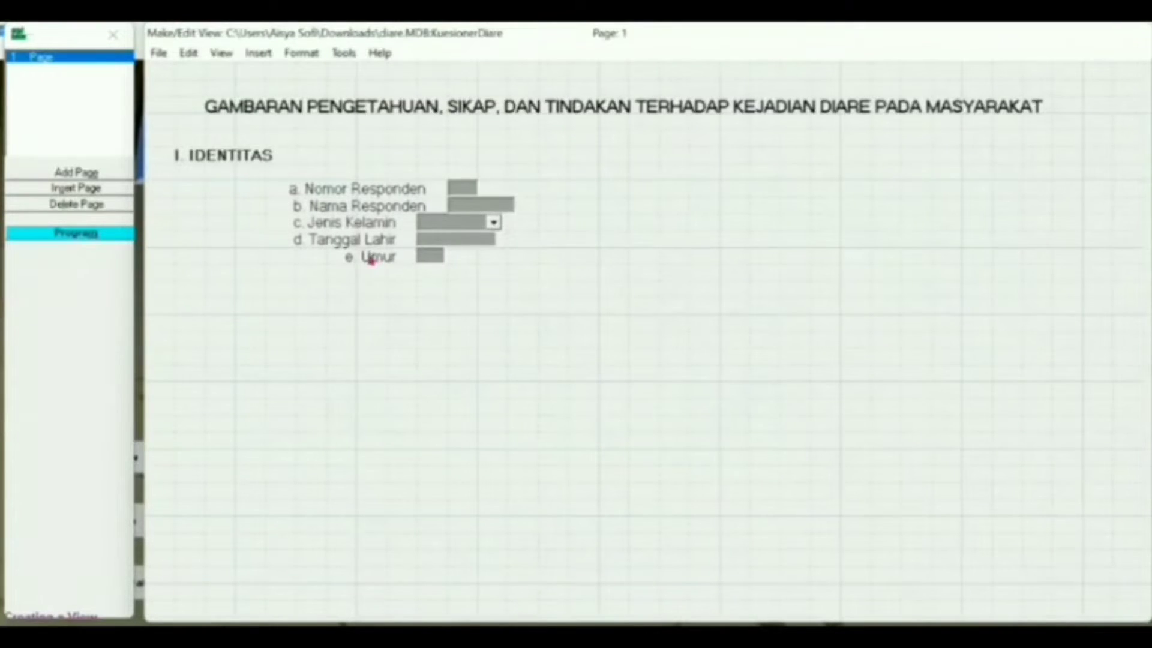
{"action": "right_click", "coordinate": [382, 274]}
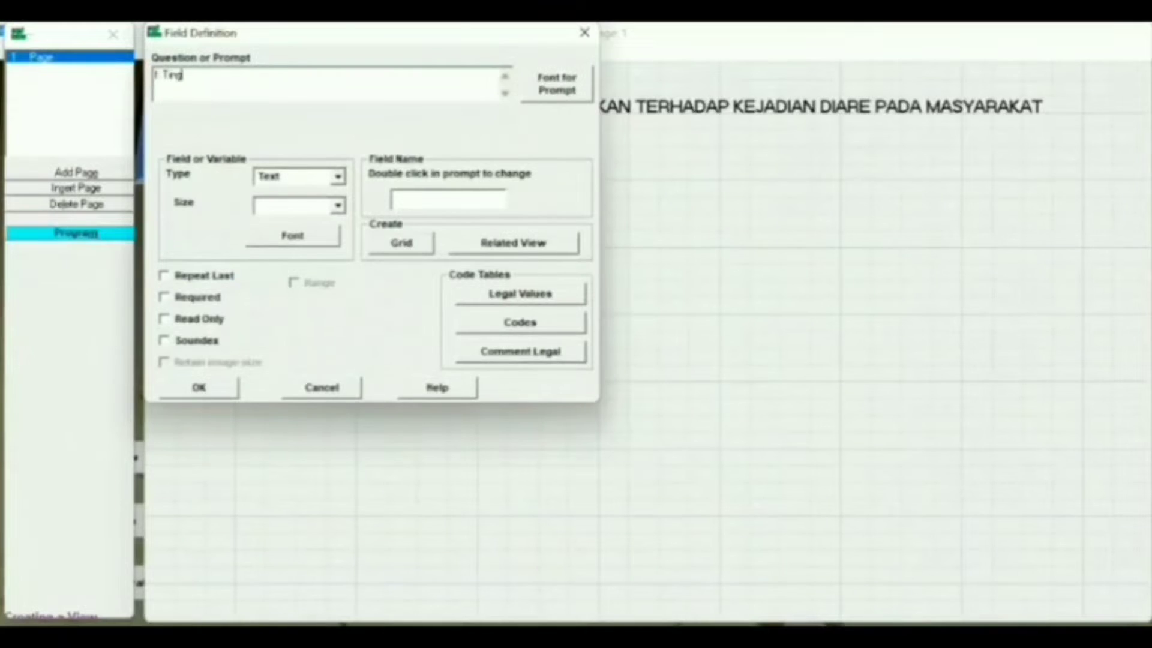
Step: Enter 'f. Tingkat Pendidikan' as a Text field with a size-14 prompt, named Educ, and open Legal Values
{"action": "type", "text": "f. Tingkat Pendidikan"}
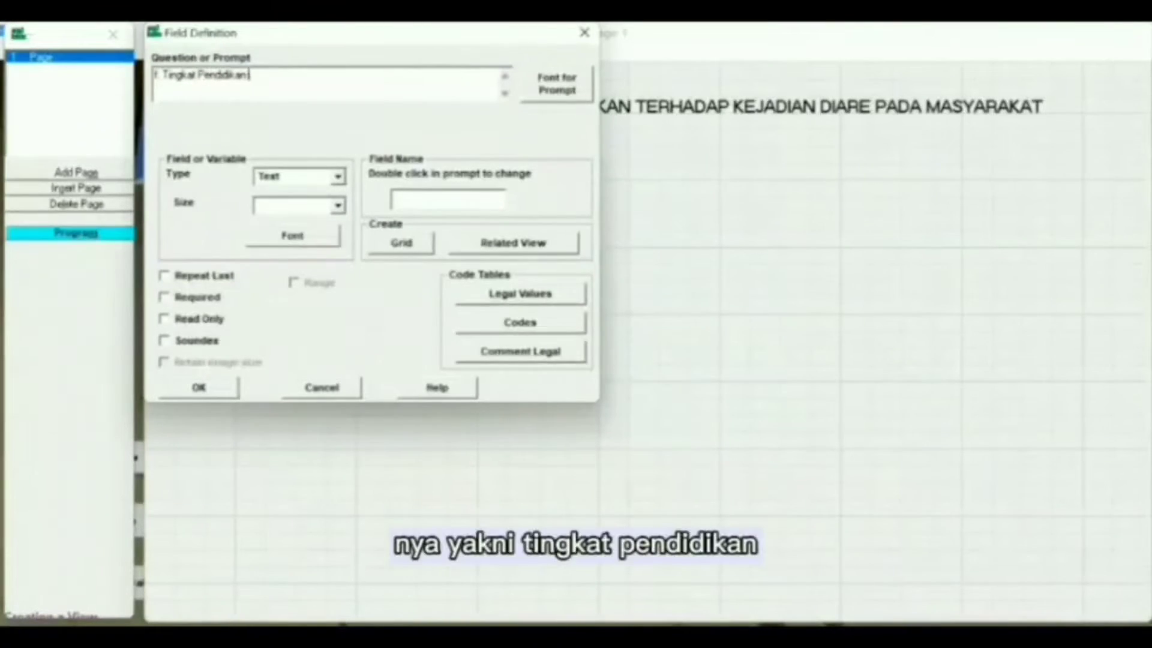
{"action": "left_click", "coordinate": [557, 84]}
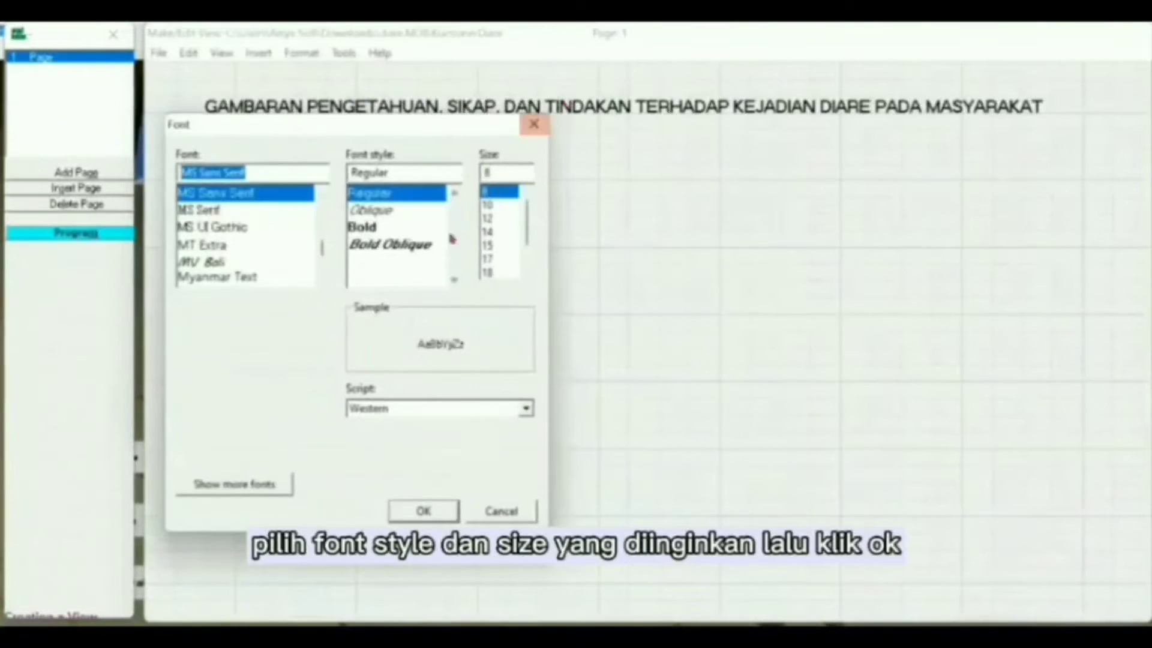
{"action": "left_click", "coordinate": [490, 231]}
{"action": "left_click", "coordinate": [413, 510]}
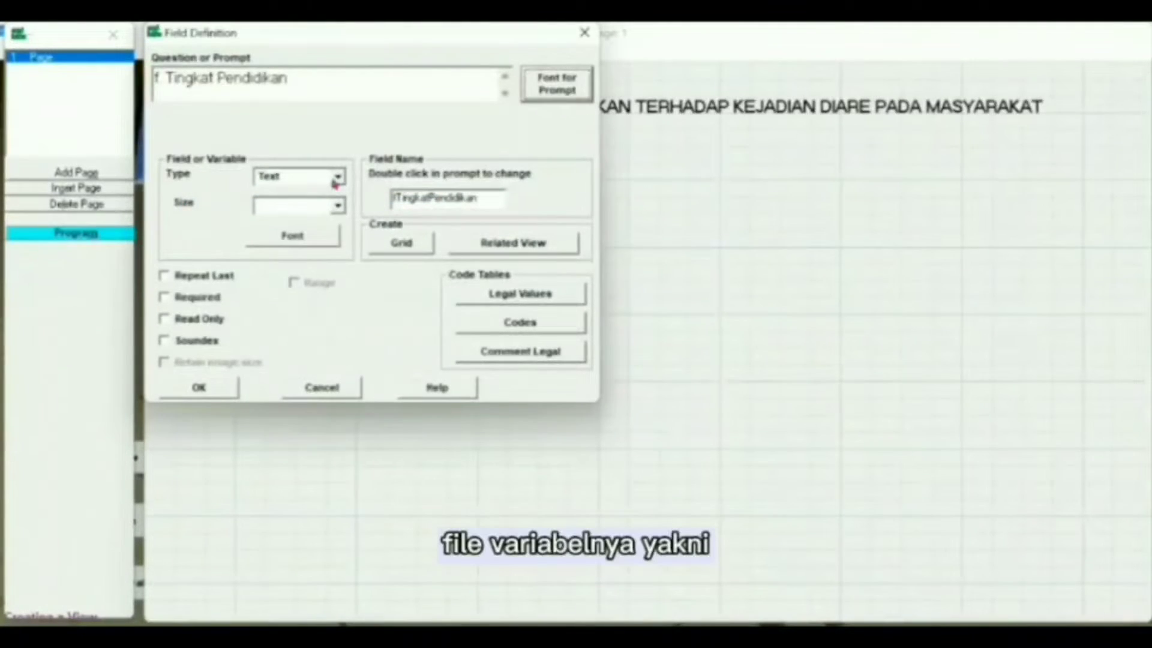
{"action": "left_click", "coordinate": [337, 178]}
{"action": "left_click", "coordinate": [273, 187]}
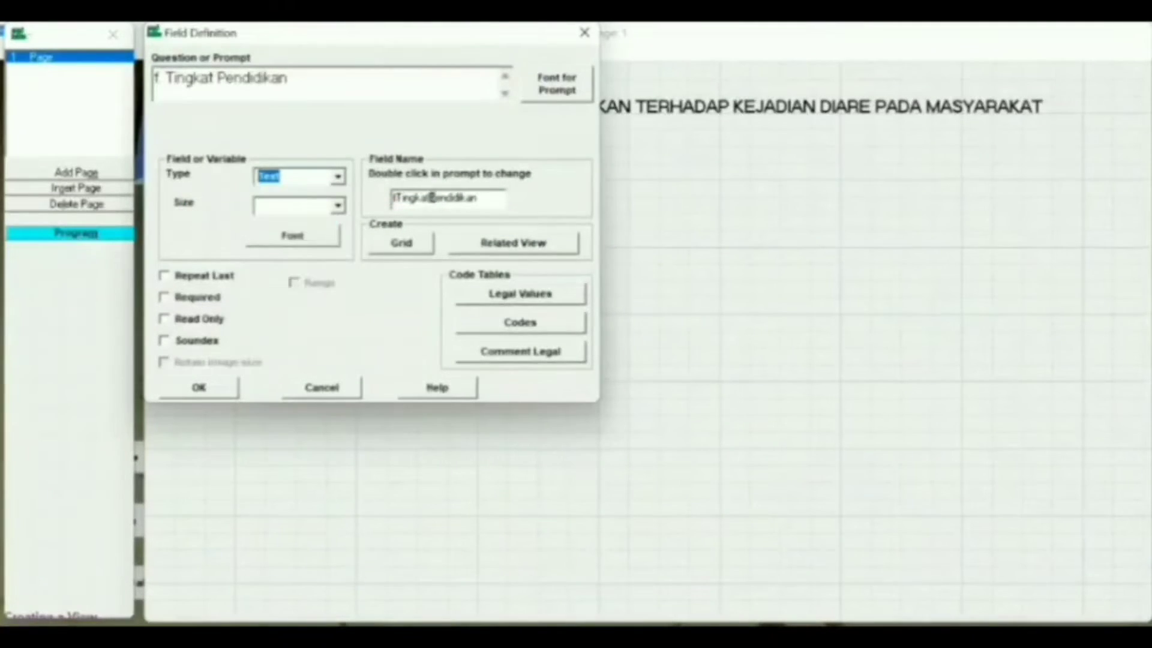
{"action": "left_click", "coordinate": [484, 198]}
{"action": "key", "text": "BackSpace"}
{"action": "key", "text": "BackSpace"}
{"action": "key", "text": "BackSpace"}
{"action": "key", "text": "BackSpace"}
{"action": "key", "text": "BackSpace"}
{"action": "key", "text": "BackSpace"}
{"action": "key", "text": "BackSpace"}
{"action": "key", "text": "BackSpace"}
{"action": "key", "text": "BackSpace"}
{"action": "key", "text": "BackSpace"}
{"action": "key", "text": "BackSpace"}
{"action": "key", "text": "BackSpace"}
{"action": "key", "text": "BackSpace"}
{"action": "key", "text": "BackSpace"}
{"action": "key", "text": "BackSpace"}
{"action": "key", "text": "BackSpace"}
{"action": "key", "text": "BackSpace"}
{"action": "key", "text": "BackSpace"}
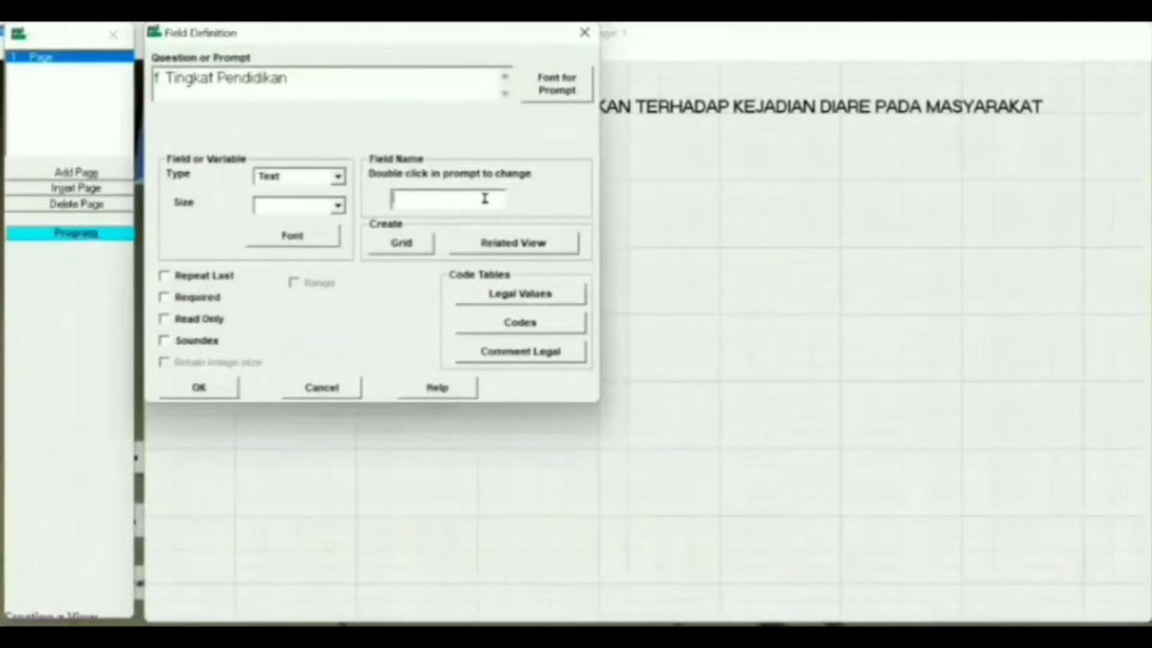
{"action": "type", "text": "Educ"}
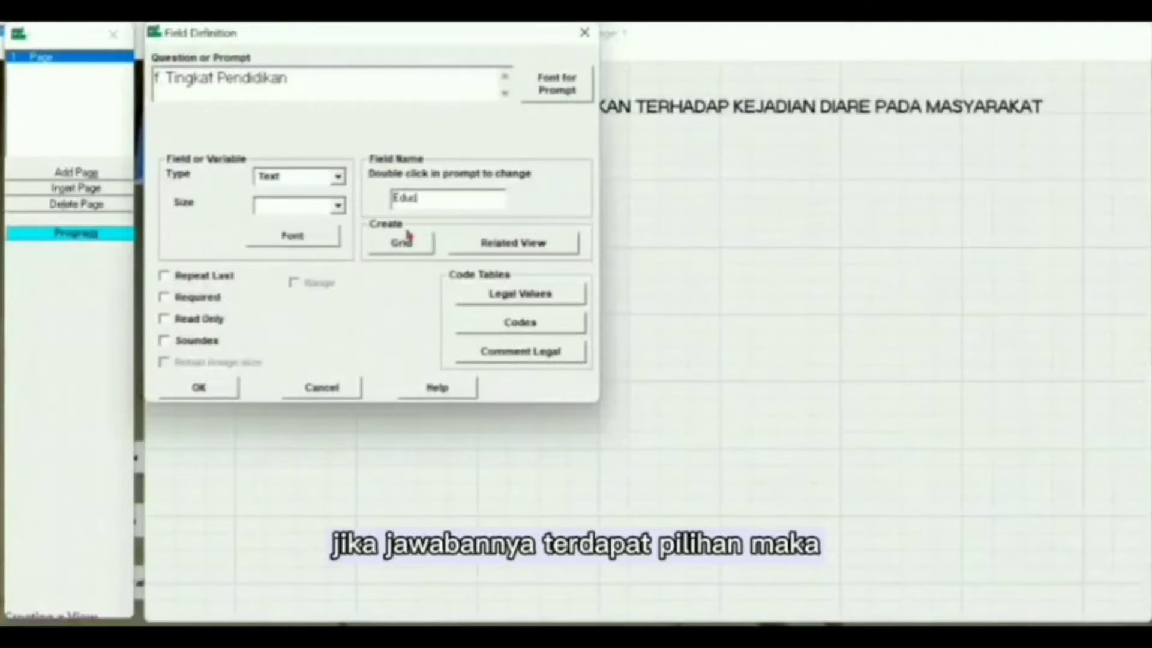
{"action": "left_click", "coordinate": [503, 300]}
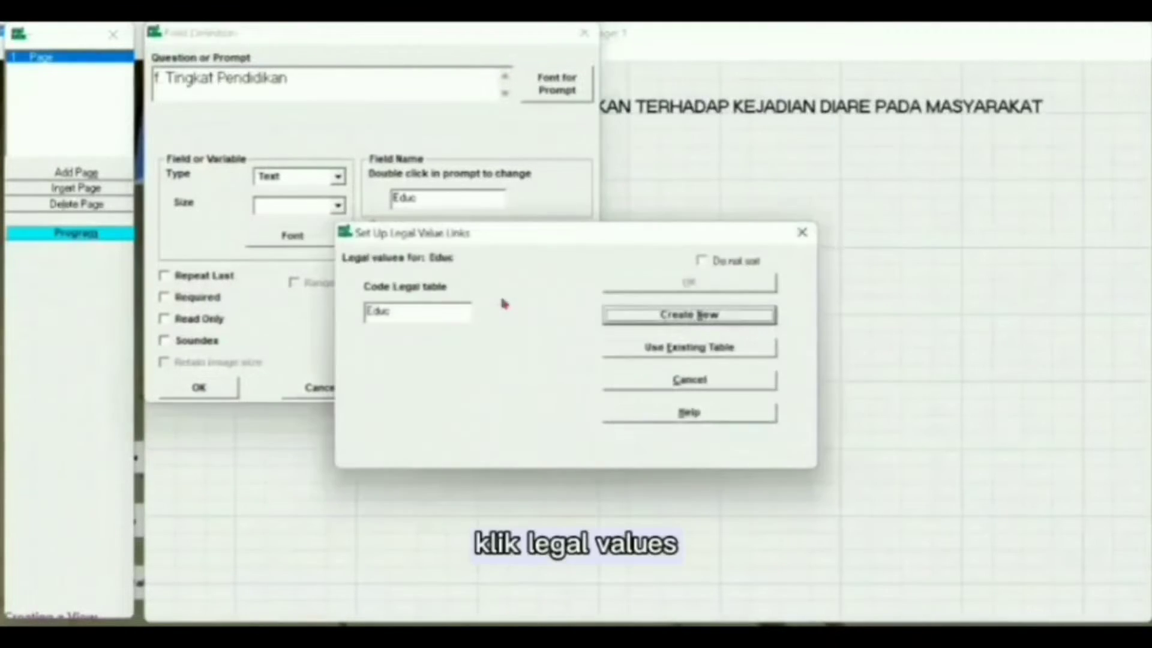
Step: Create Educ values 1. SD, 2. SMP, 3. SMA, 4. Sarjana, then place and align the field
{"action": "left_click", "coordinate": [636, 319]}
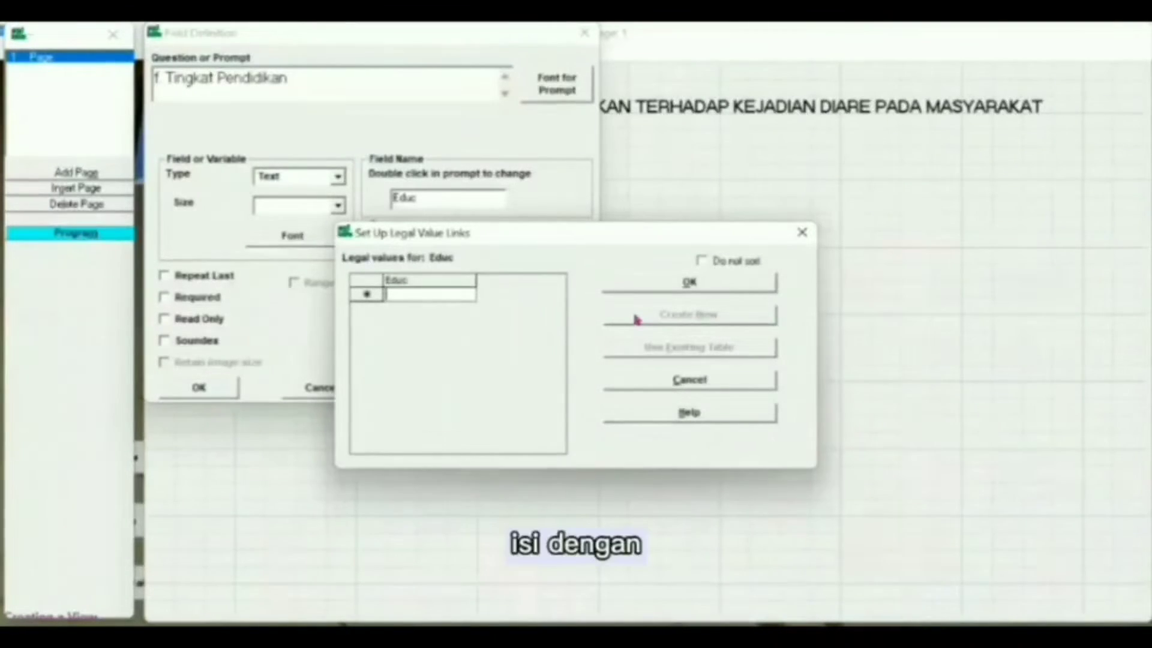
{"action": "type", "text": "1 SD"}
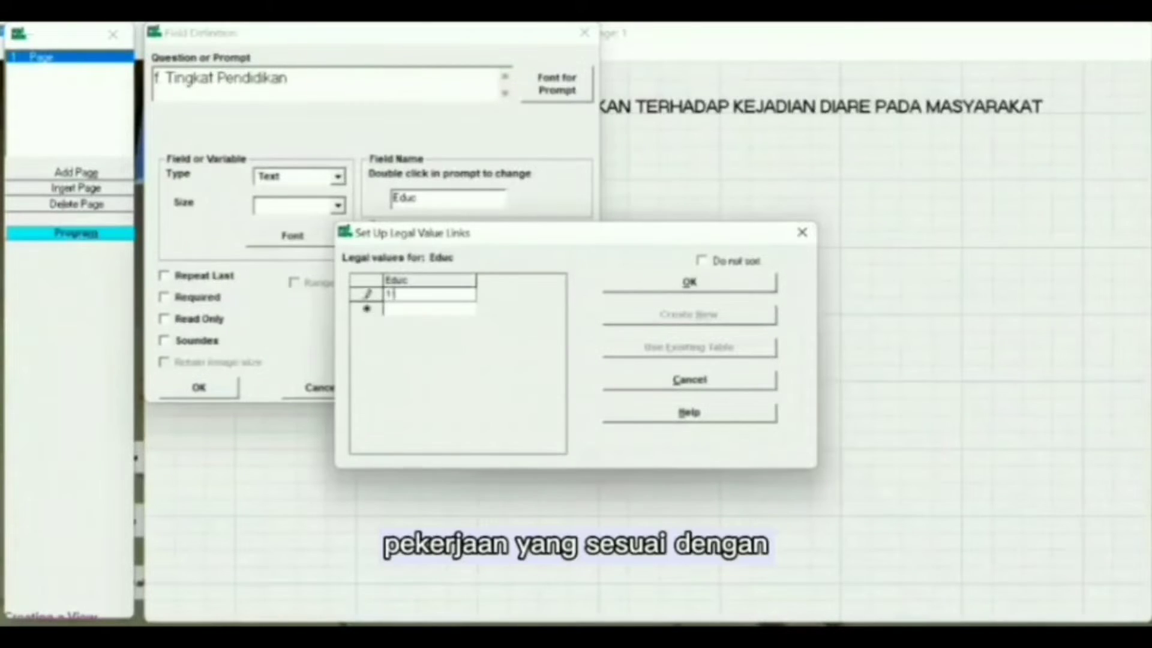
{"action": "key", "text": "Return"}
{"action": "type", "text": "2."}
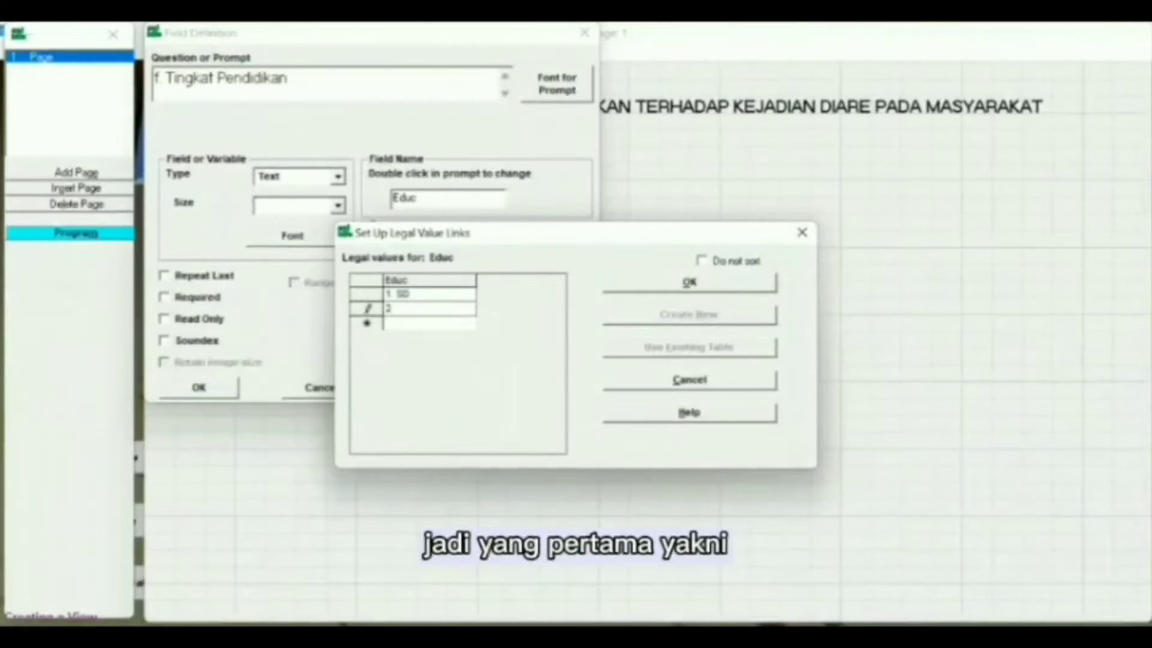
{"action": "type", "text": " SMP"}
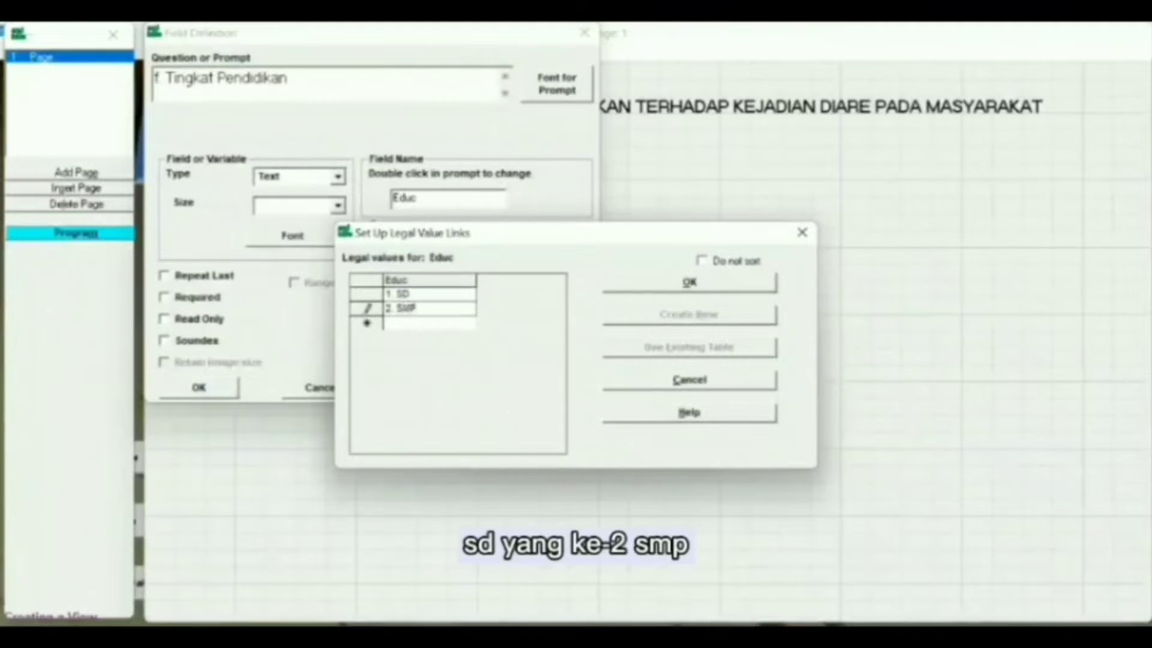
{"action": "key", "text": "Return"}
{"action": "type", "text": "3. SMA"}
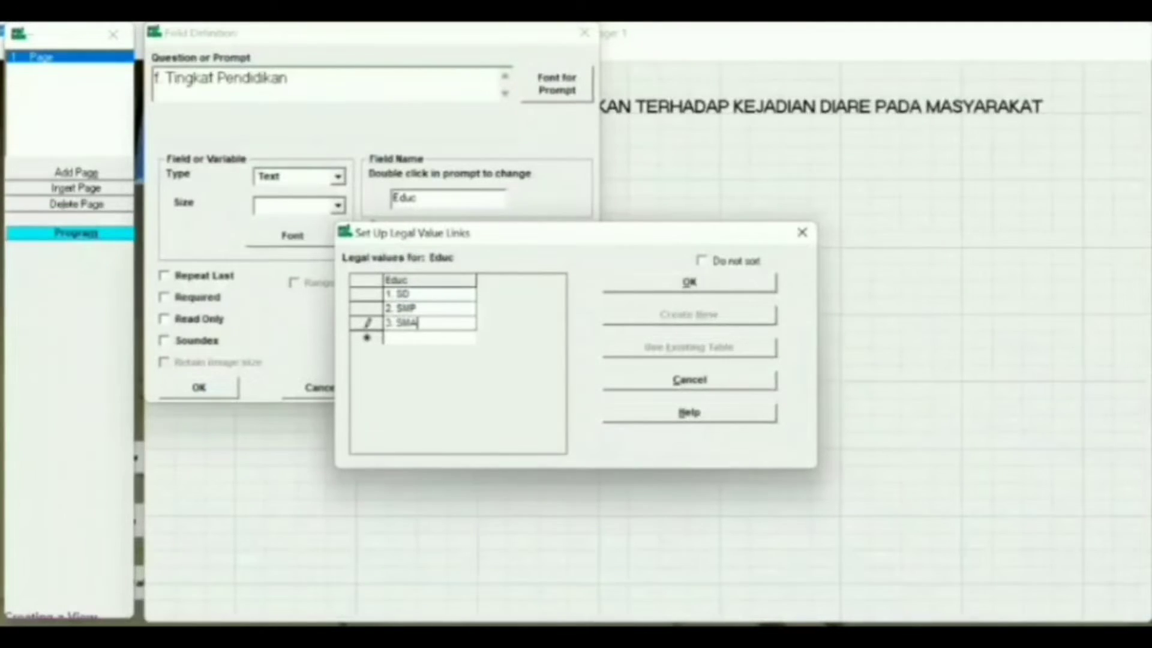
{"action": "key", "text": "Return"}
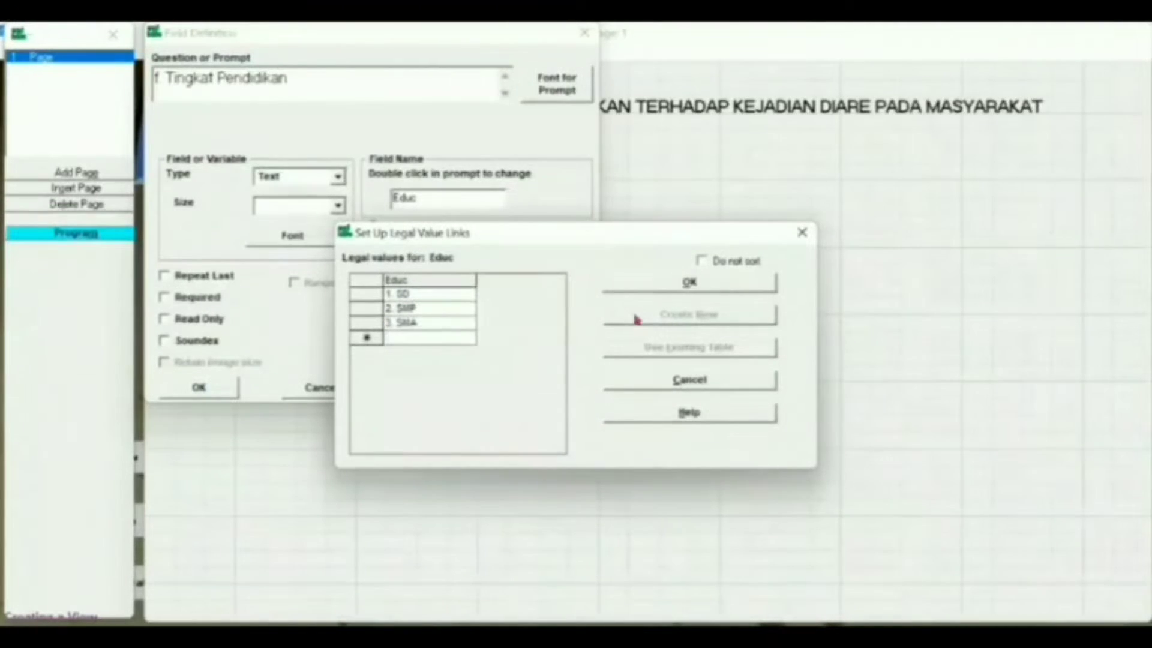
{"action": "type", "text": "4. Sa"}
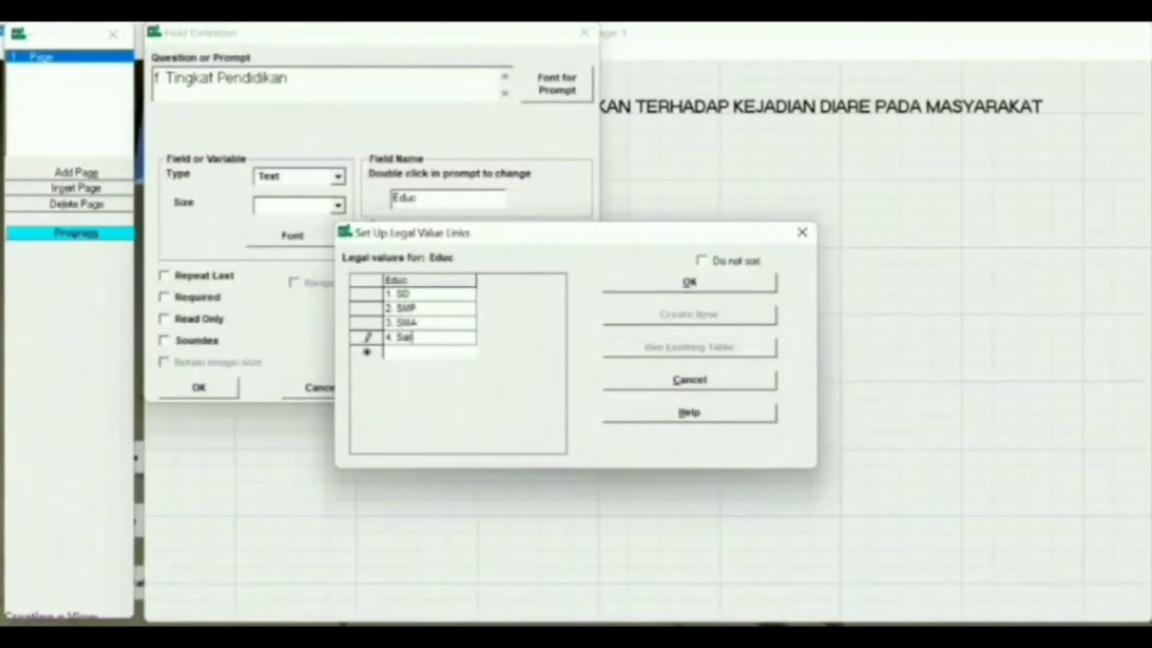
{"action": "type", "text": "rjana"}
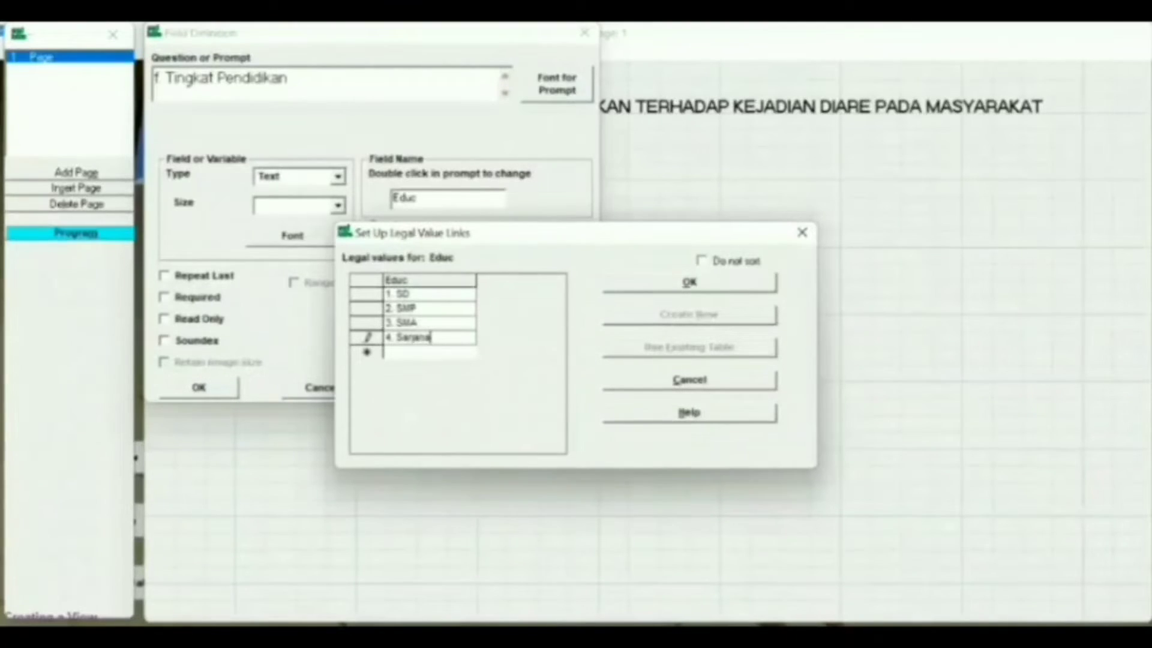
{"action": "left_click", "coordinate": [664, 285]}
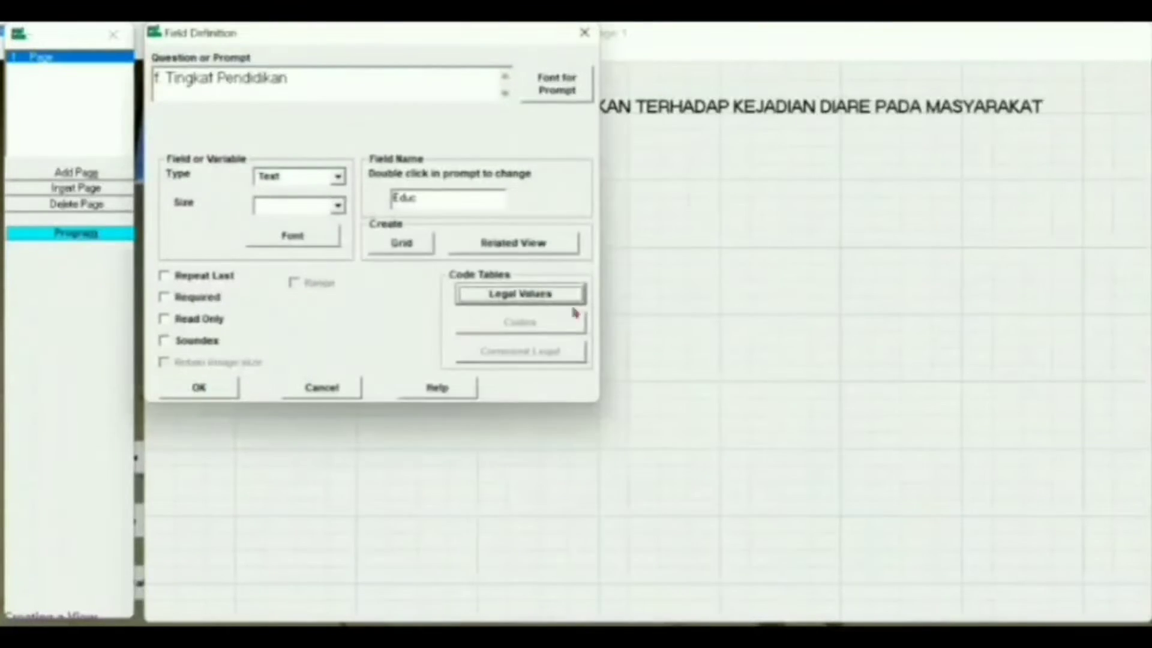
{"action": "left_click", "coordinate": [200, 388]}
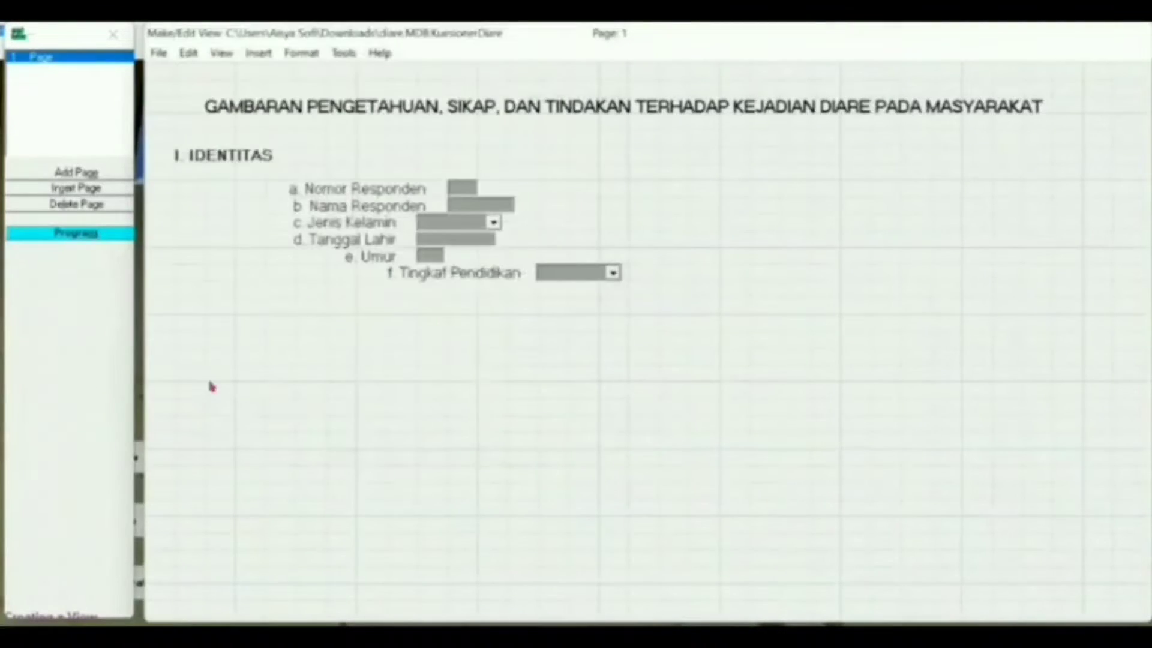
{"action": "left_click_drag", "start_coordinate": [359, 282], "coordinate": [308, 280]}
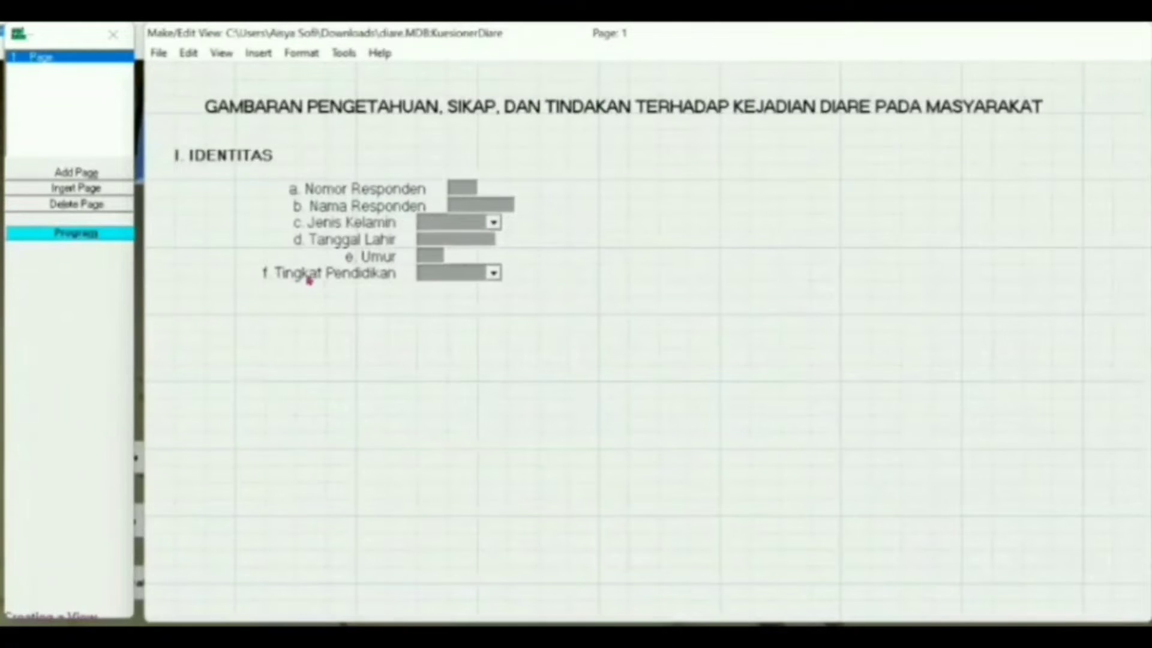
{"action": "right_click", "coordinate": [363, 301]}
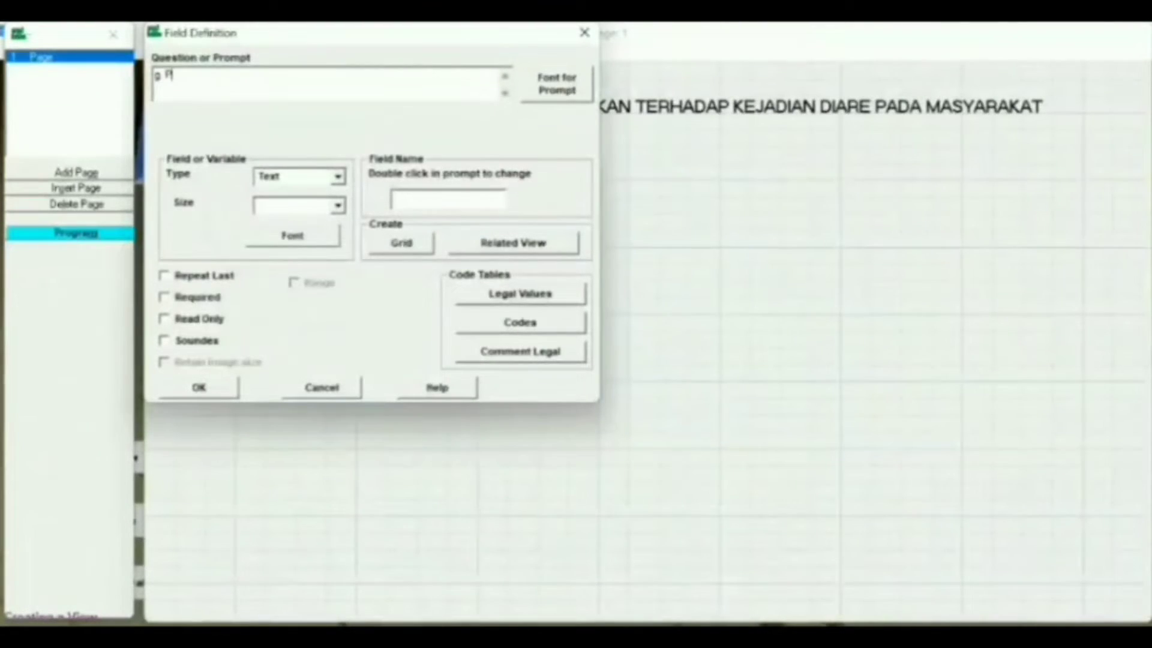
Step: Enter 'g. Pekerjaan' with a size-12 prompt, name the field Work, and open its legal values
{"action": "type", "text": "g. Pekerjaan"}
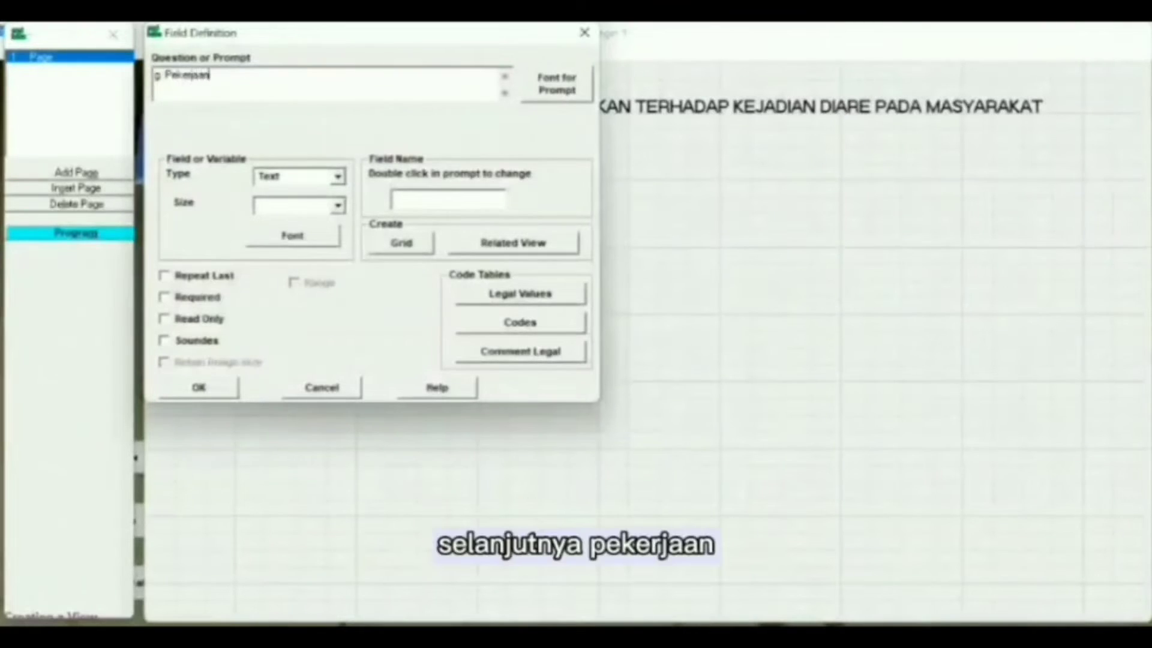
{"action": "left_click", "coordinate": [537, 89]}
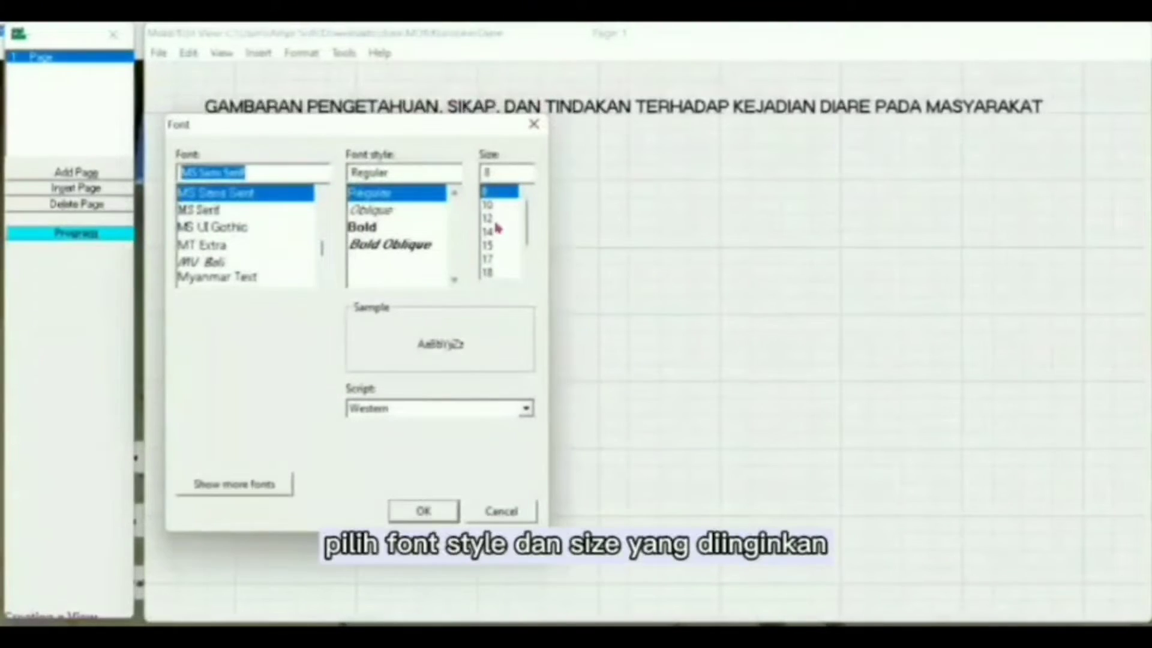
{"action": "left_click", "coordinate": [497, 219]}
{"action": "left_click", "coordinate": [444, 510]}
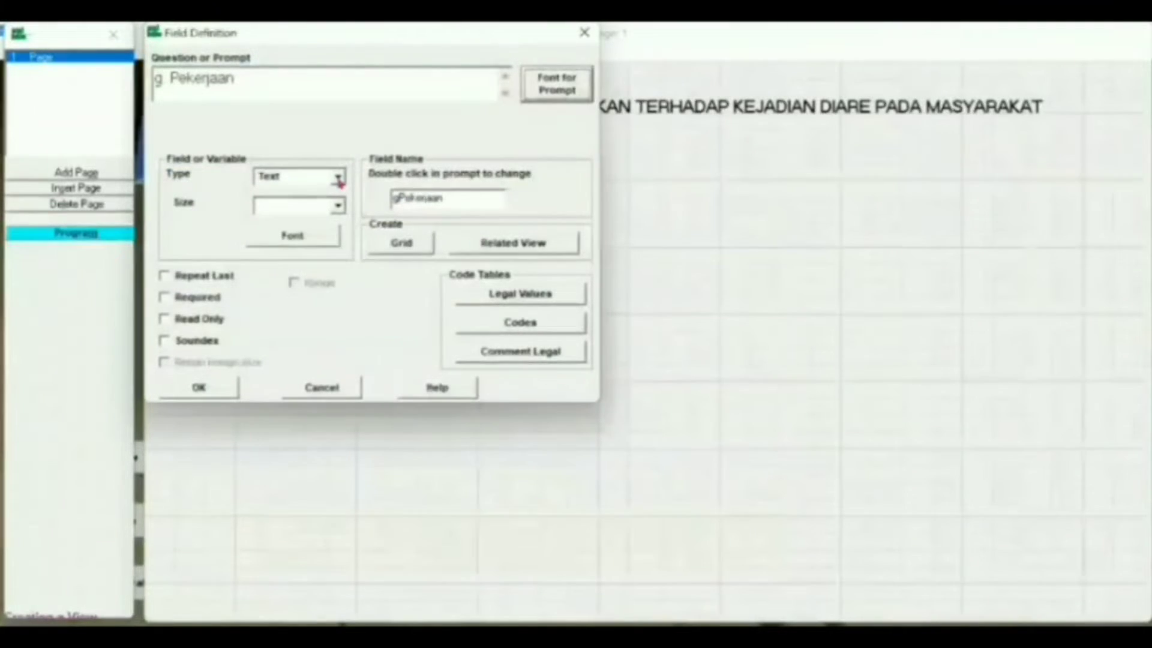
{"action": "left_click", "coordinate": [452, 200]}
{"action": "key", "text": "BackSpace"}
{"action": "key", "text": "BackSpace"}
{"action": "key", "text": "BackSpace"}
{"action": "key", "text": "BackSpace"}
{"action": "key", "text": "BackSpace"}
{"action": "key", "text": "BackSpace"}
{"action": "key", "text": "BackSpace"}
{"action": "key", "text": "BackSpace"}
{"action": "key", "text": "BackSpace"}
{"action": "key", "text": "BackSpace"}
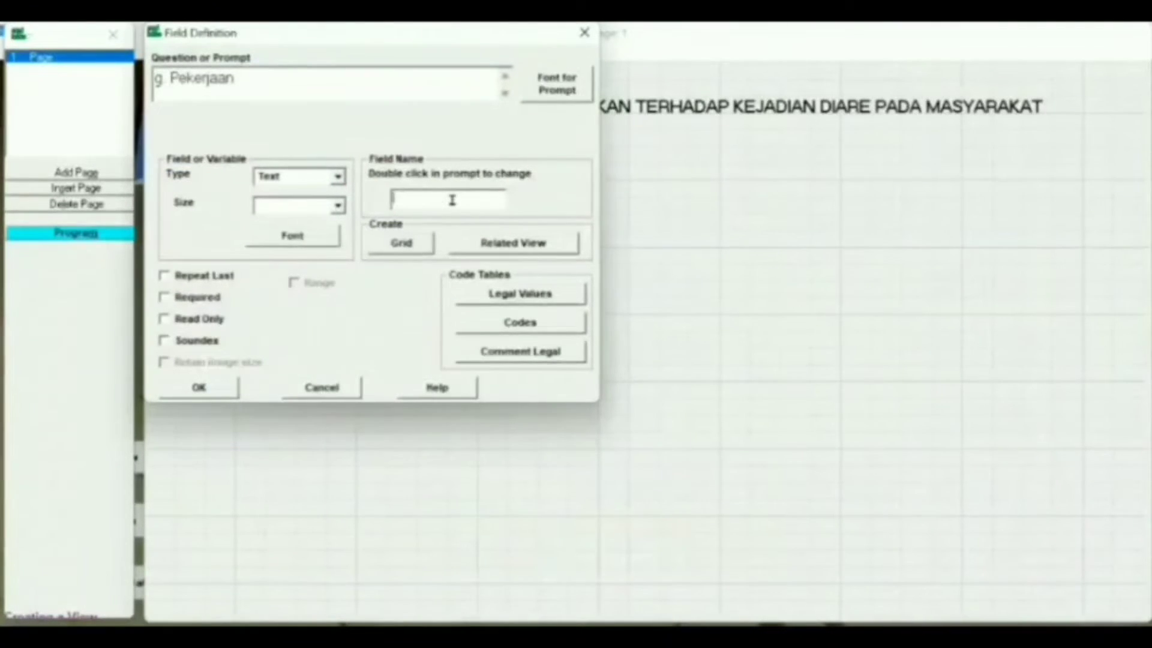
{"action": "type", "text": "lain2"}
{"action": "key", "text": "BackSpace"}
{"action": "key", "text": "BackSpace"}
{"action": "type", "text": "w"}
{"action": "left_click", "coordinate": [204, 389]}
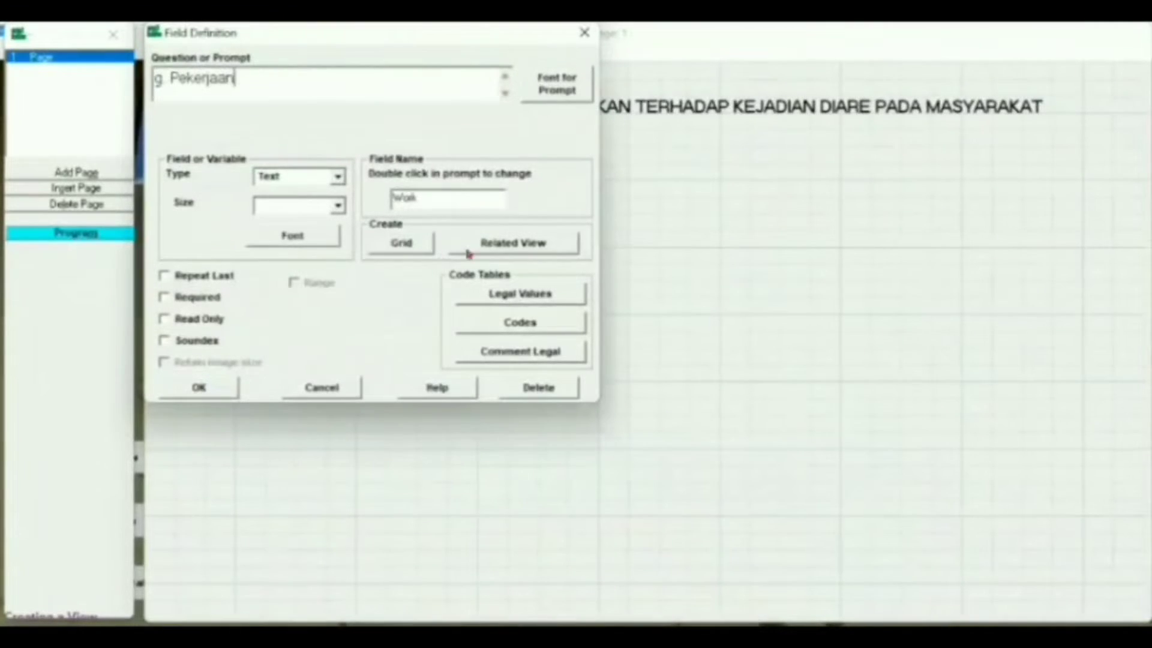
{"action": "left_click", "coordinate": [519, 293]}
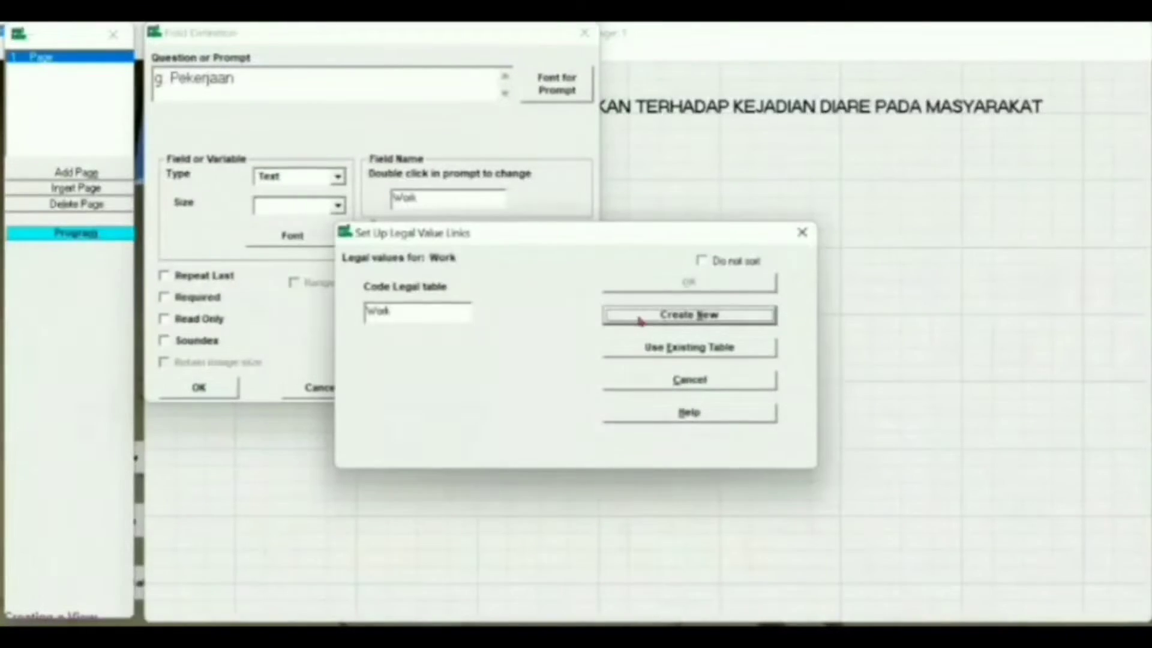
Step: Start a new Work value list with 1. Pelajaran/Mahasiswa, 2. Ibu Rumah Tangga, 3. Petani, 4. Pedagang
{"action": "left_click", "coordinate": [640, 321]}
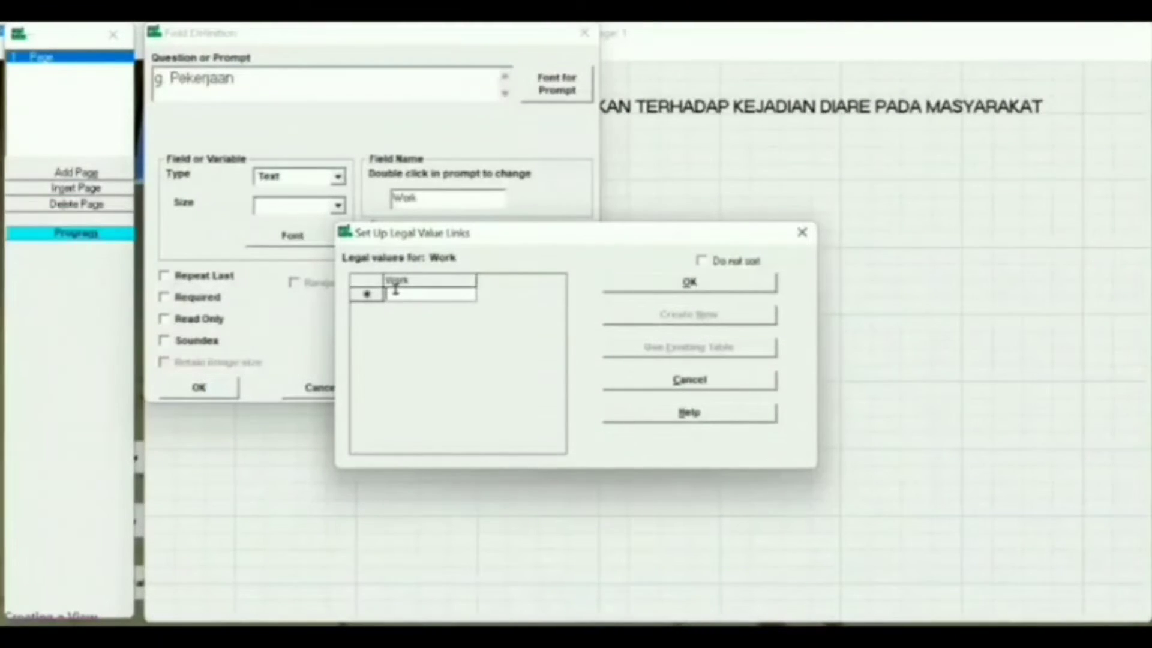
{"action": "type", "text": "1"}
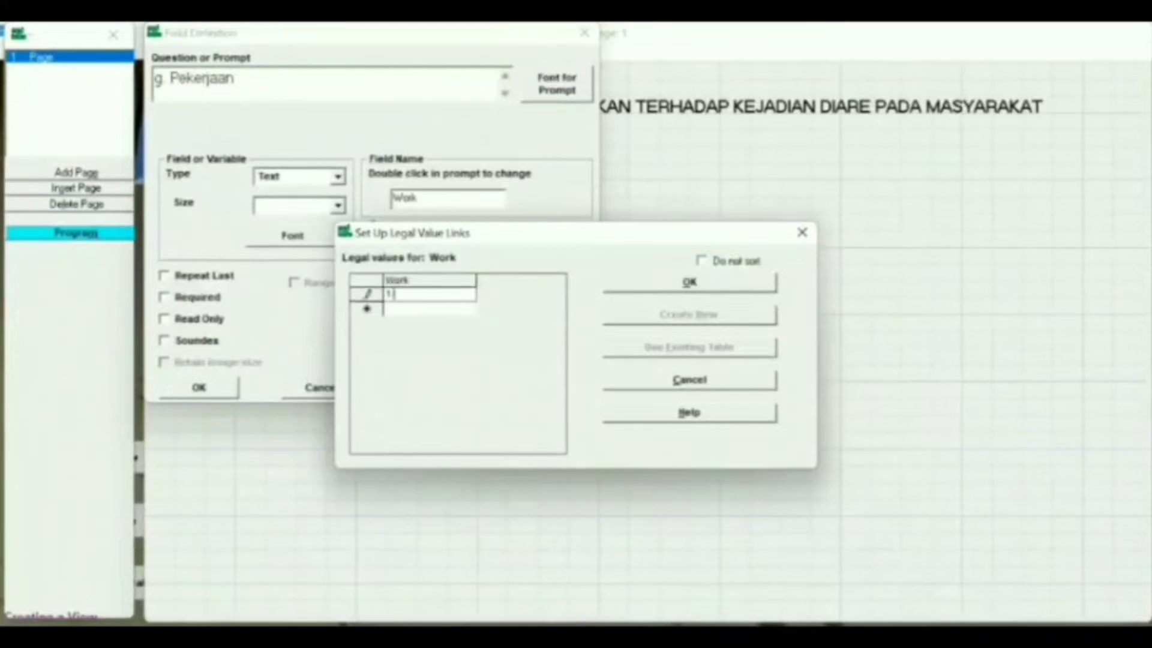
{"action": "type", "text": ". Pela"}
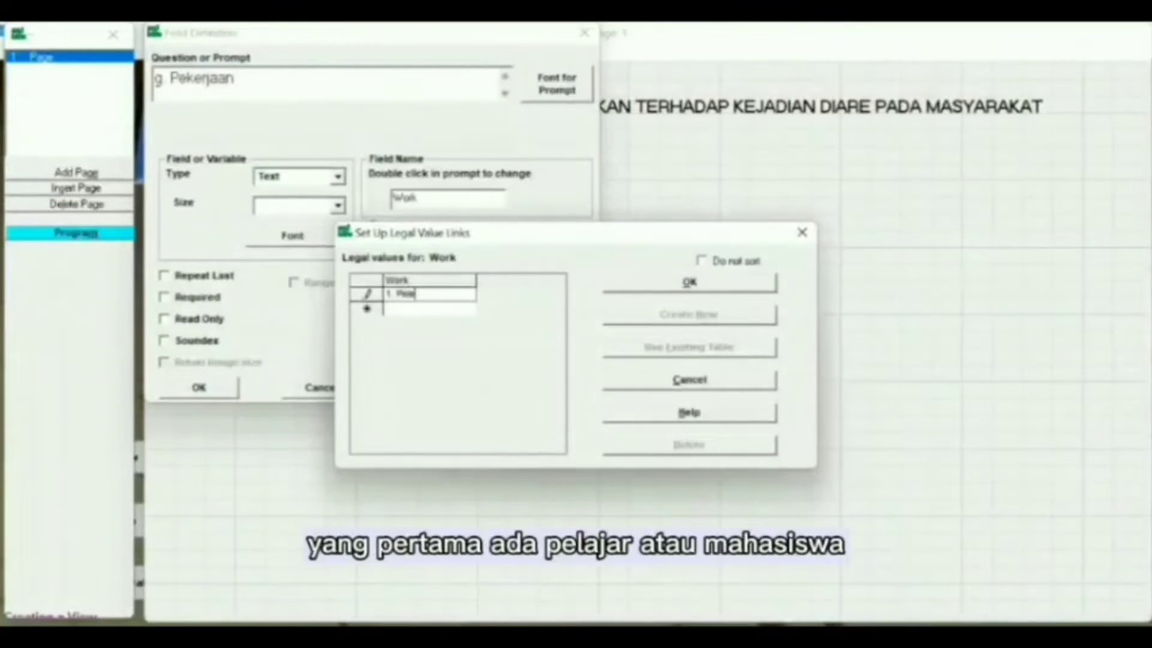
{"action": "type", "text": "jaran /Mahasiswa"}
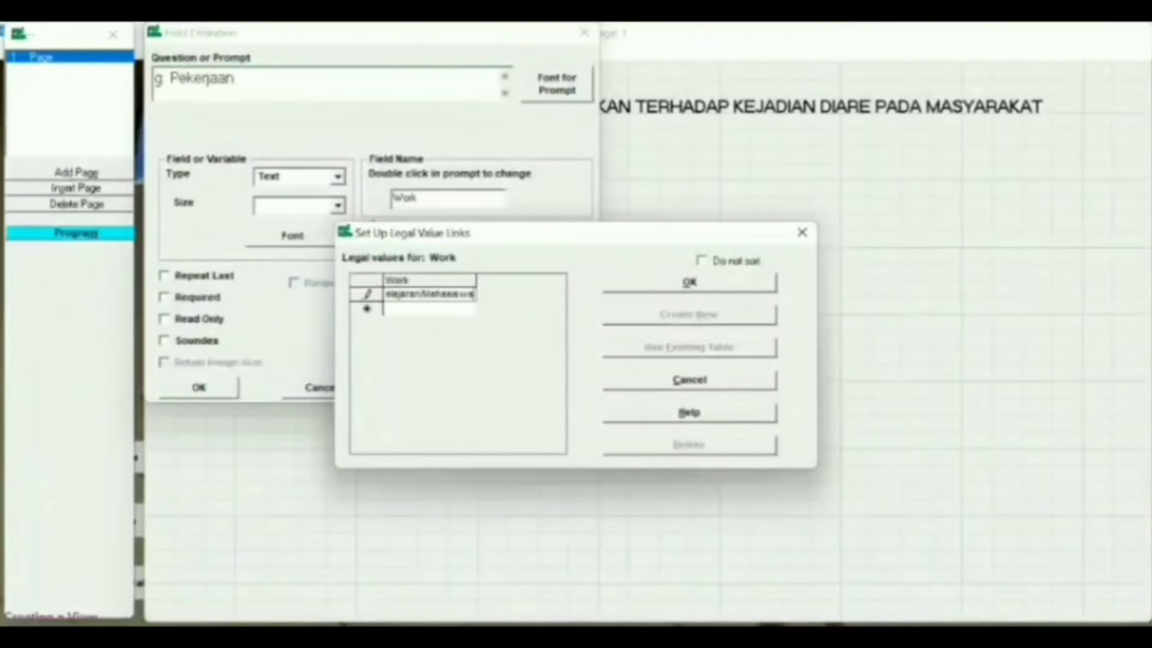
{"action": "key", "text": "Return"}
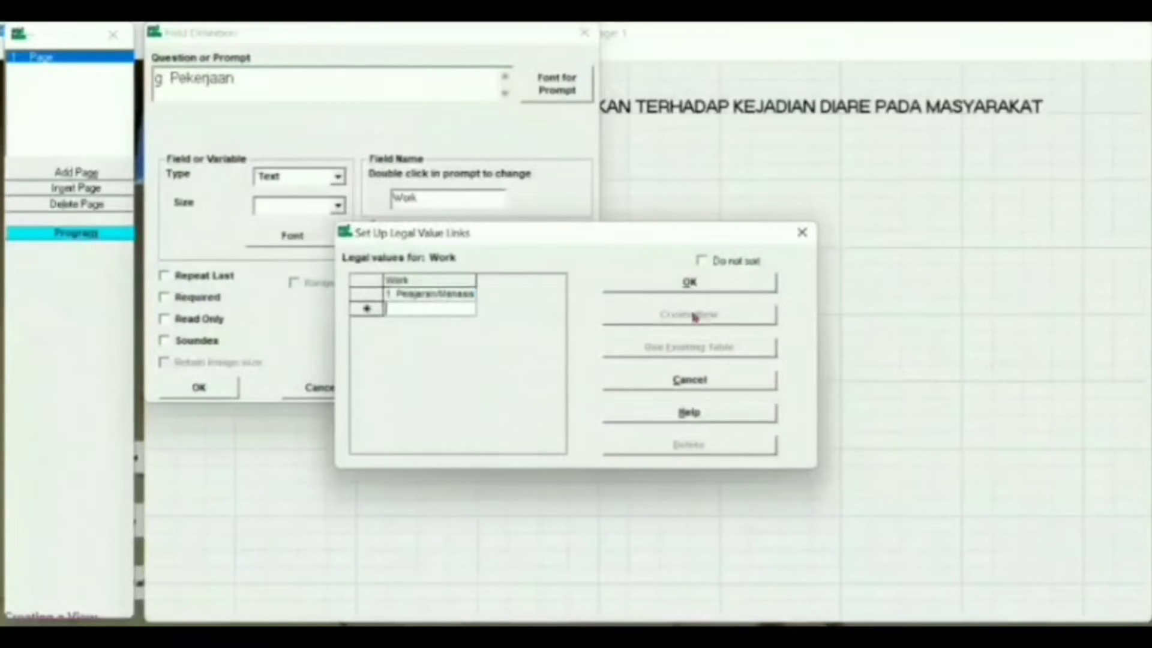
{"action": "type", "text": "2. Ib"}
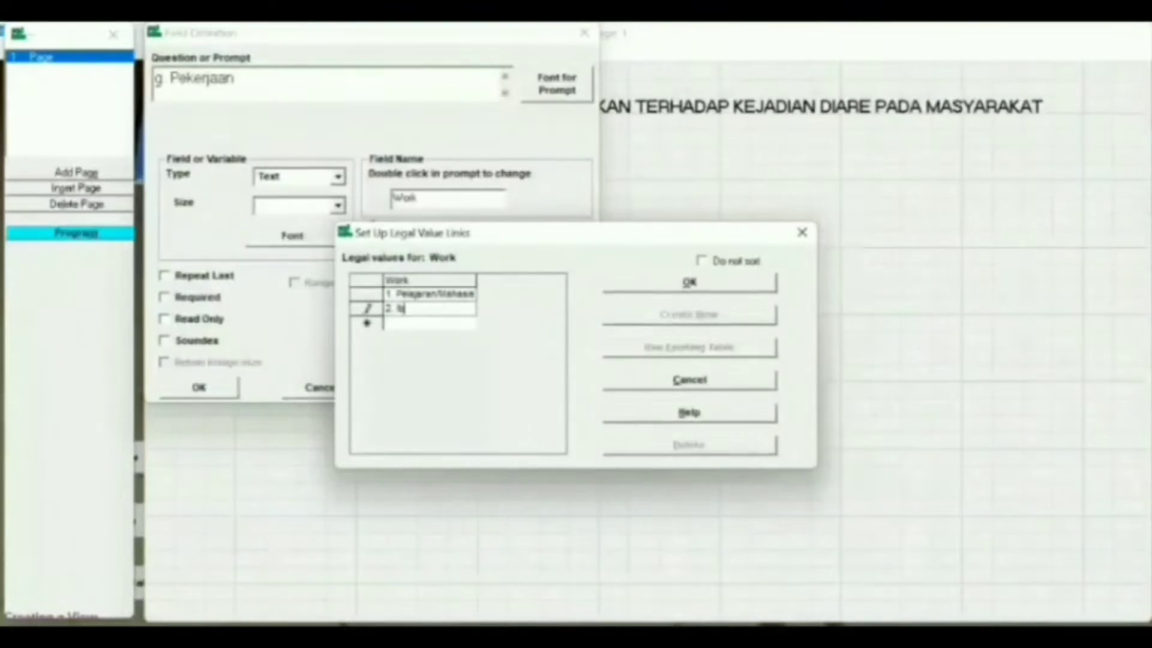
{"action": "type", "text": "u Rumah Tangga"}
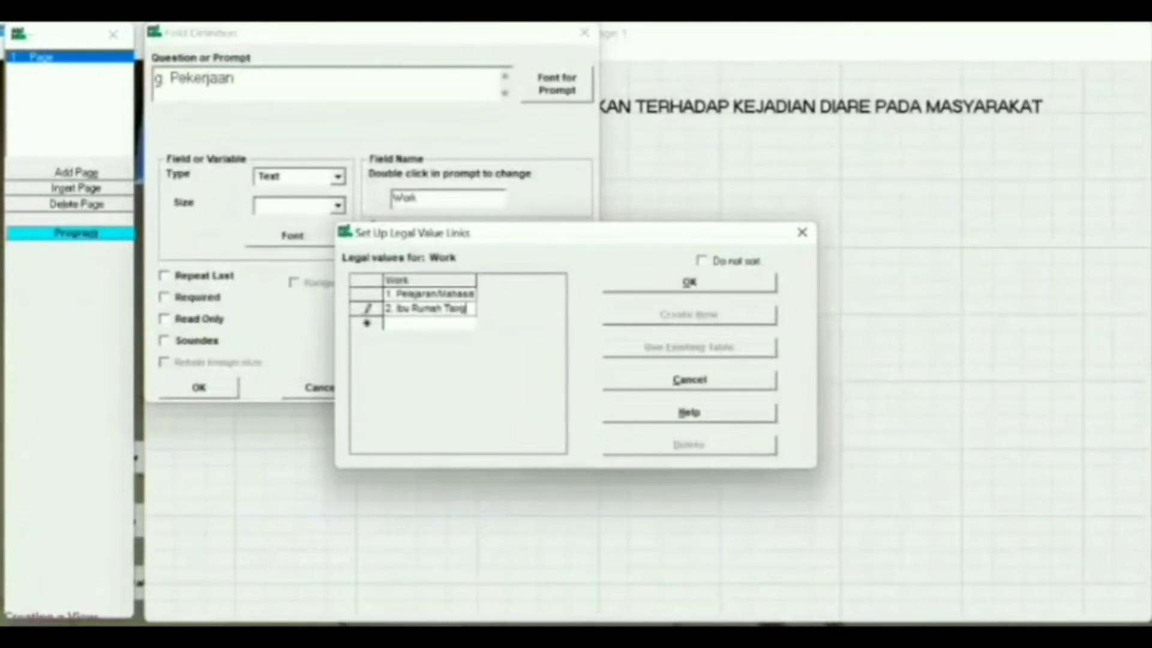
{"action": "key", "text": "Return"}
{"action": "type", "text": "3. "}
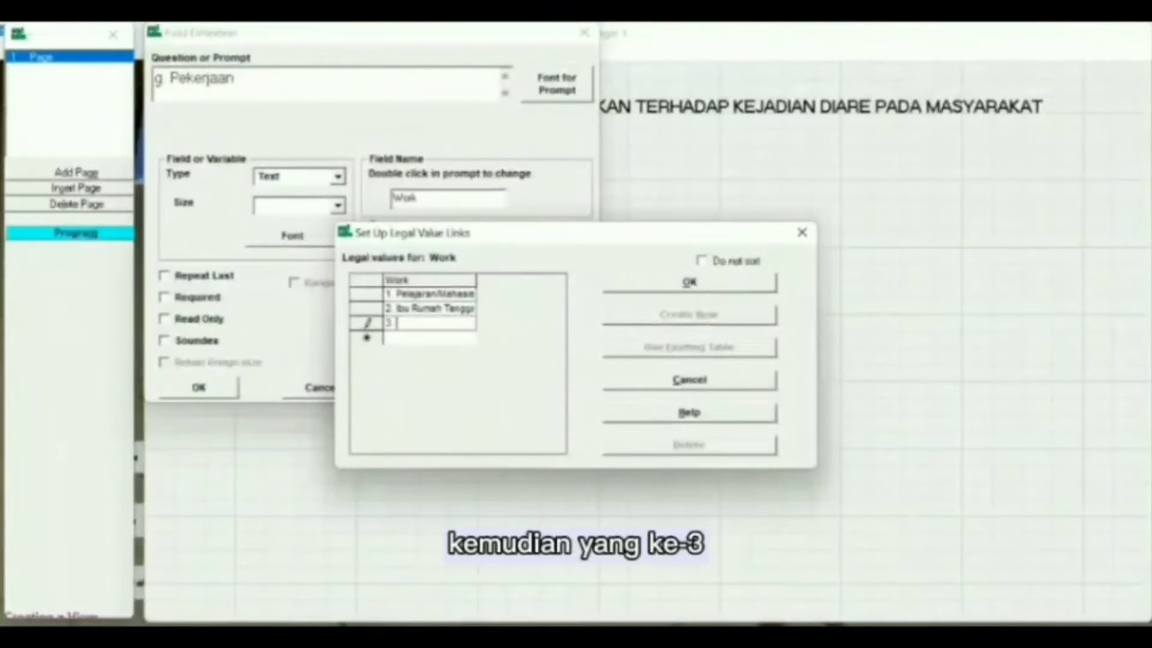
{"action": "type", "text": "Petani"}
{"action": "key", "text": "Return"}
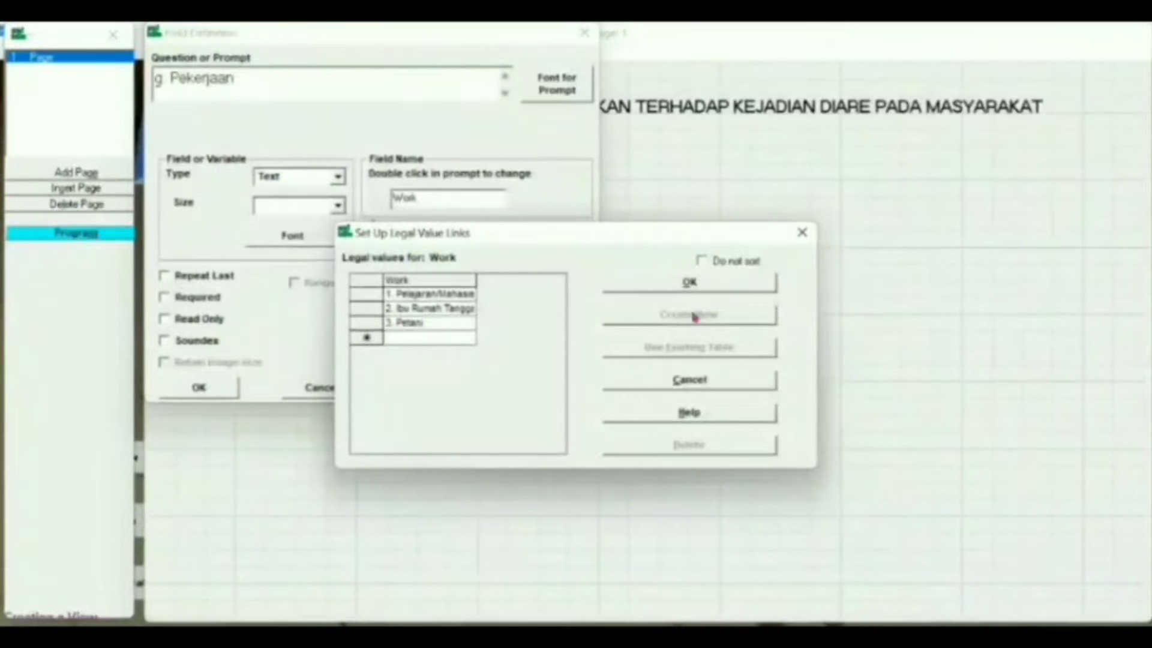
{"action": "type", "text": "4. Pedaga"}
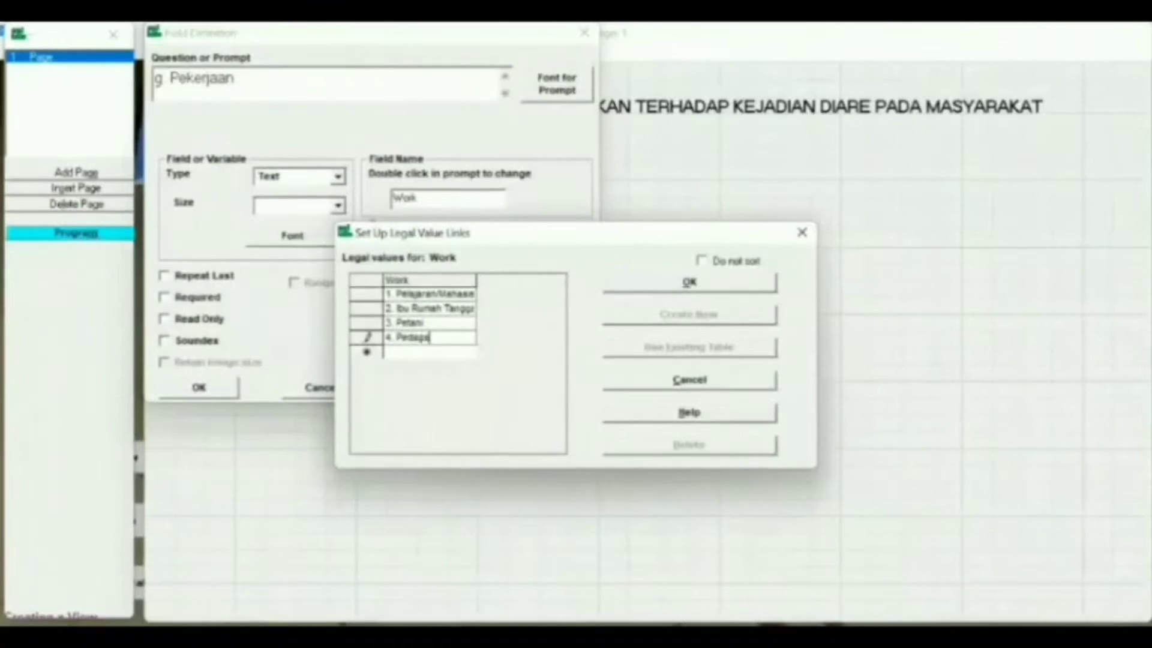
{"action": "type", "text": "ng"}
{"action": "key", "text": "Return"}
Step: Add 5. Wiraswasta, 6. PNS and 7. Lainnya, then save the list and finish the Pekerjaan field
{"action": "type", "text": "5"}
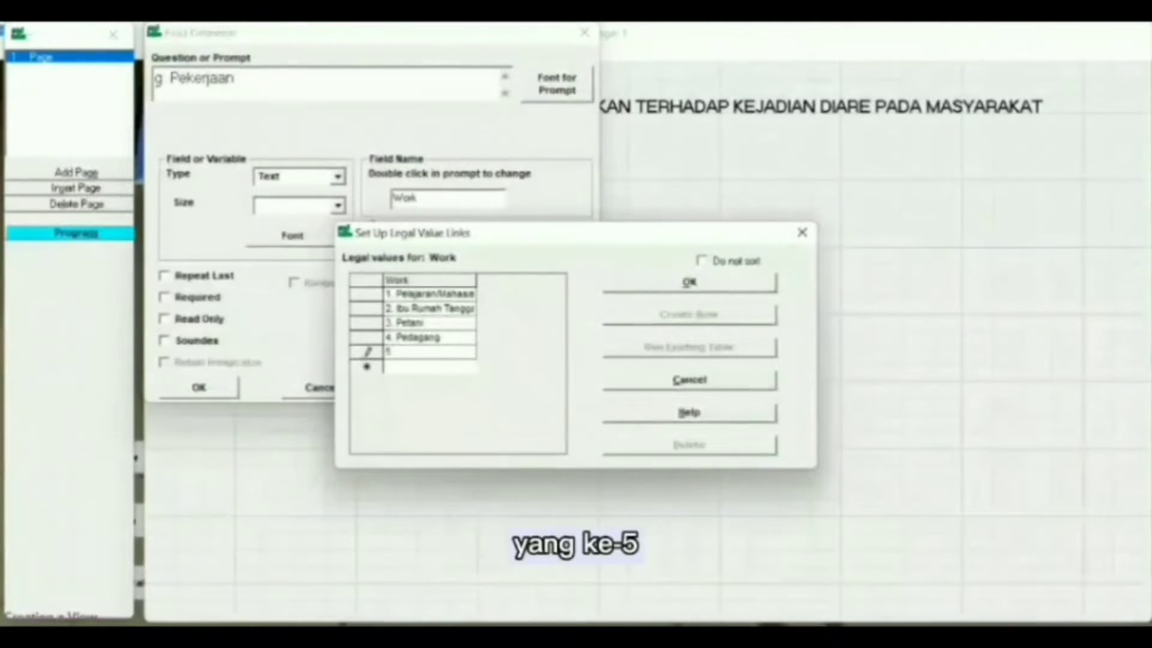
{"action": "type", "text": ". Wiraswasta"}
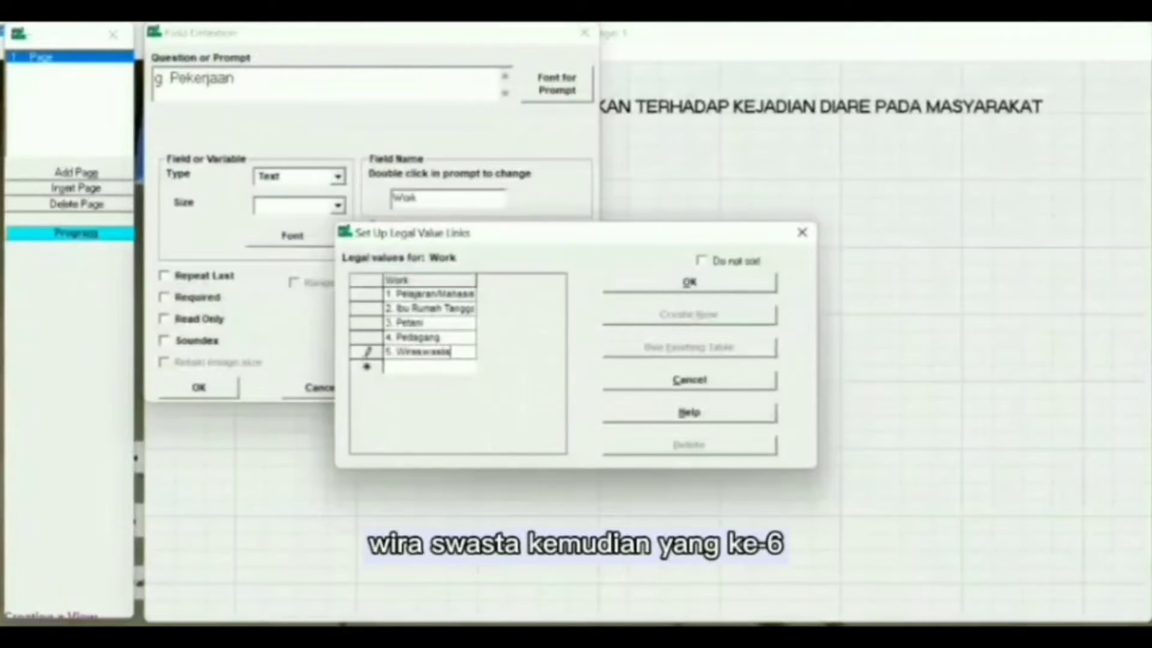
{"action": "key", "text": "Return"}
{"action": "type", "text": "6. PNS"}
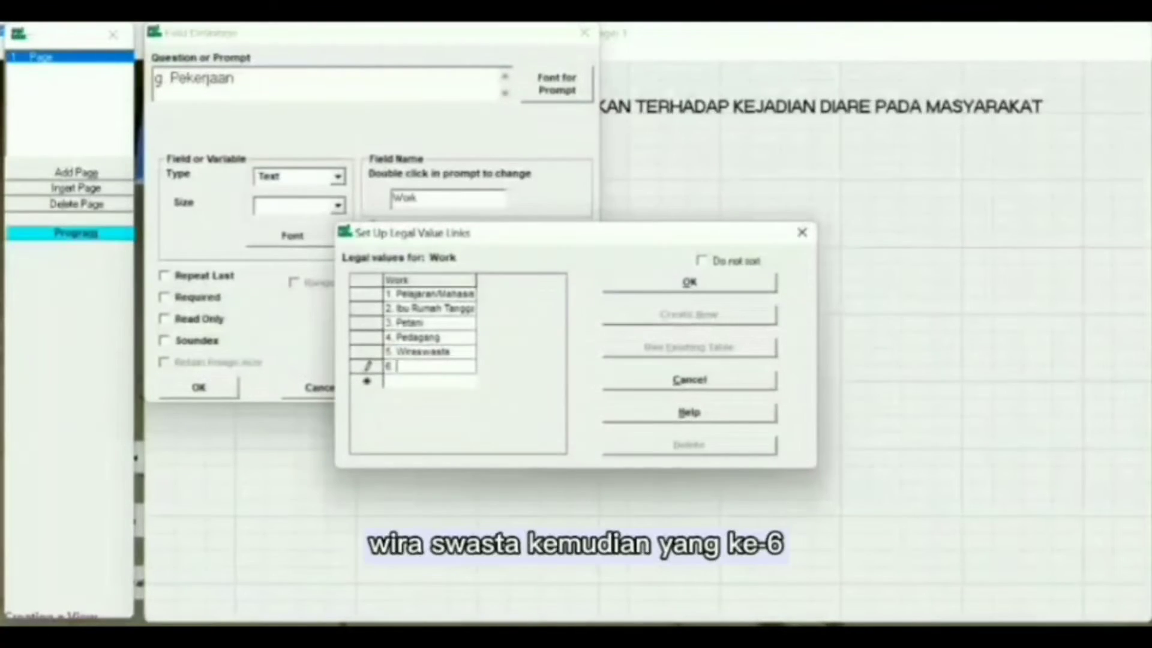
{"action": "key", "text": "Return"}
{"action": "type", "text": "7. Lainnya"}
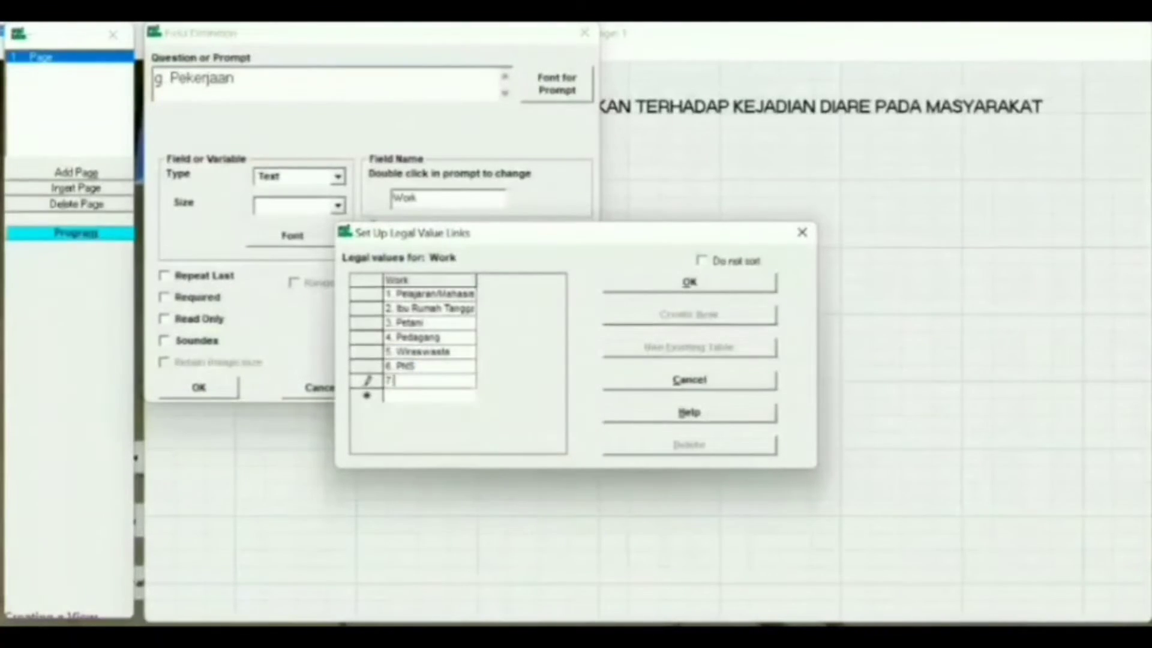
{"action": "left_click", "coordinate": [711, 287]}
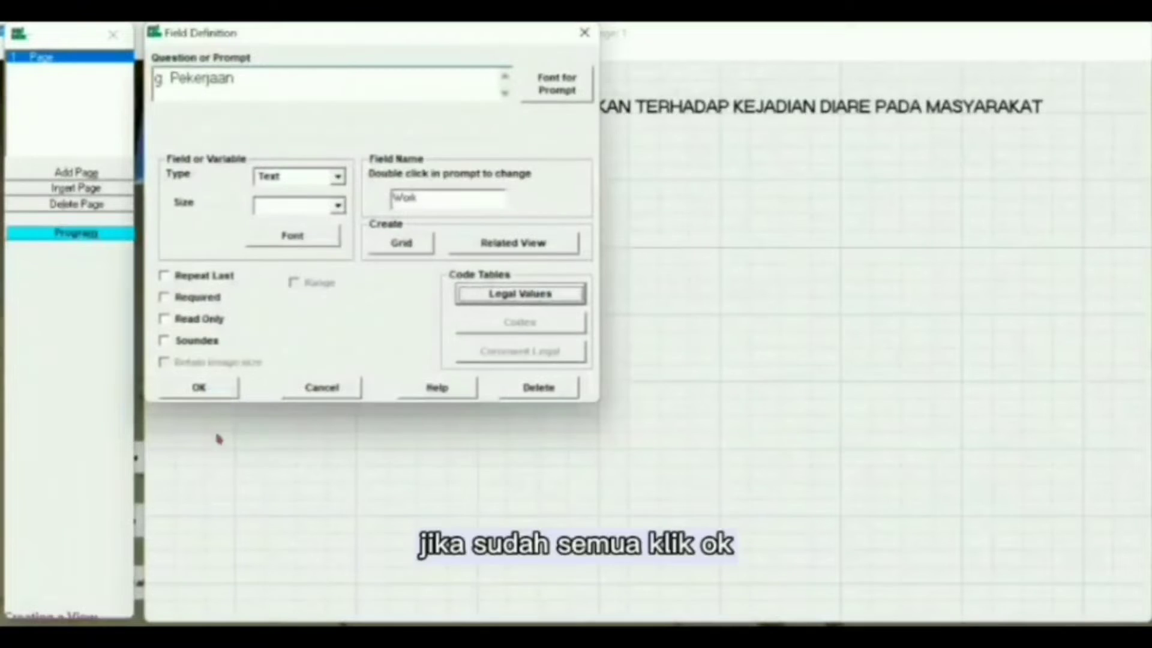
{"action": "left_click", "coordinate": [176, 393]}
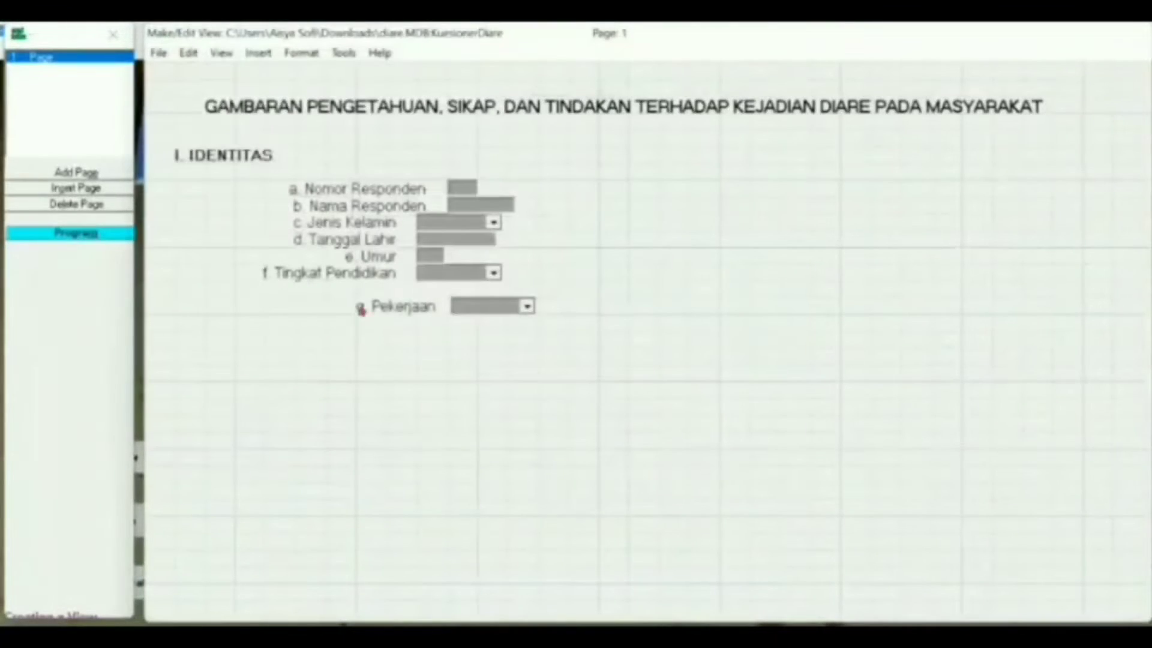
Step: Move Pekerjaan under Tingkat Pendidikan and start a Lainnya field with a 12-point prompt
{"action": "mouse_move", "coordinate": [342, 301]}
{"action": "left_mouse_down"}
{"action": "mouse_move", "coordinate": [312, 290]}
{"action": "mouse_move", "coordinate": [330, 294]}
{"action": "left_mouse_up"}
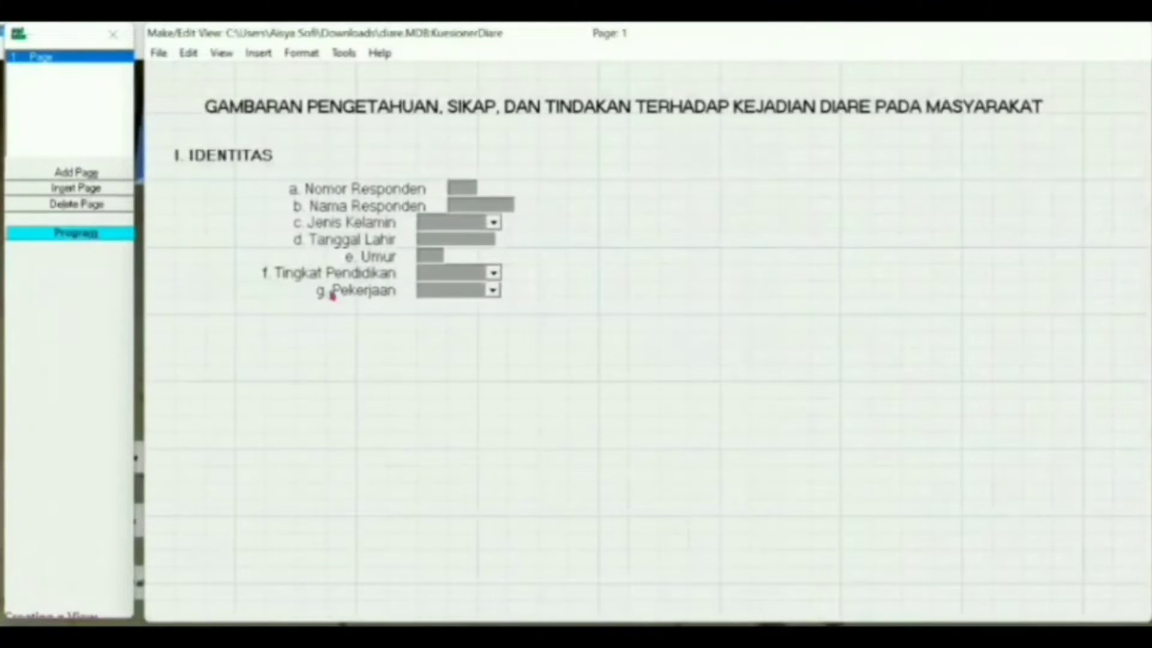
{"action": "left_click", "coordinate": [340, 311]}
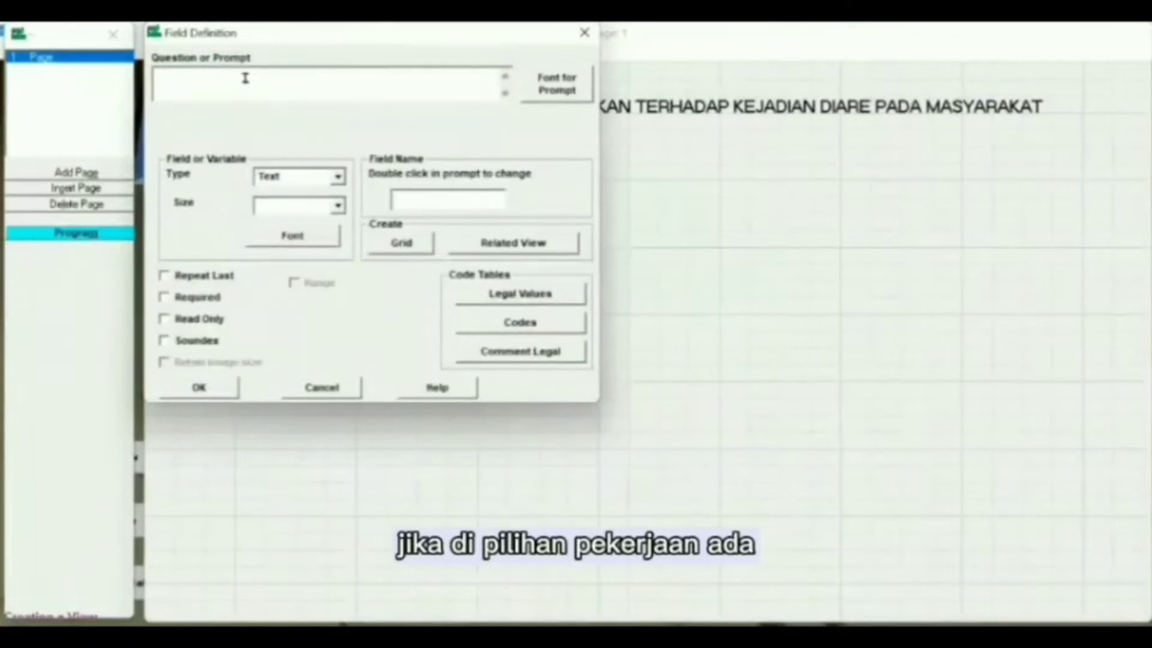
{"action": "type", "text": "Lainnya"}
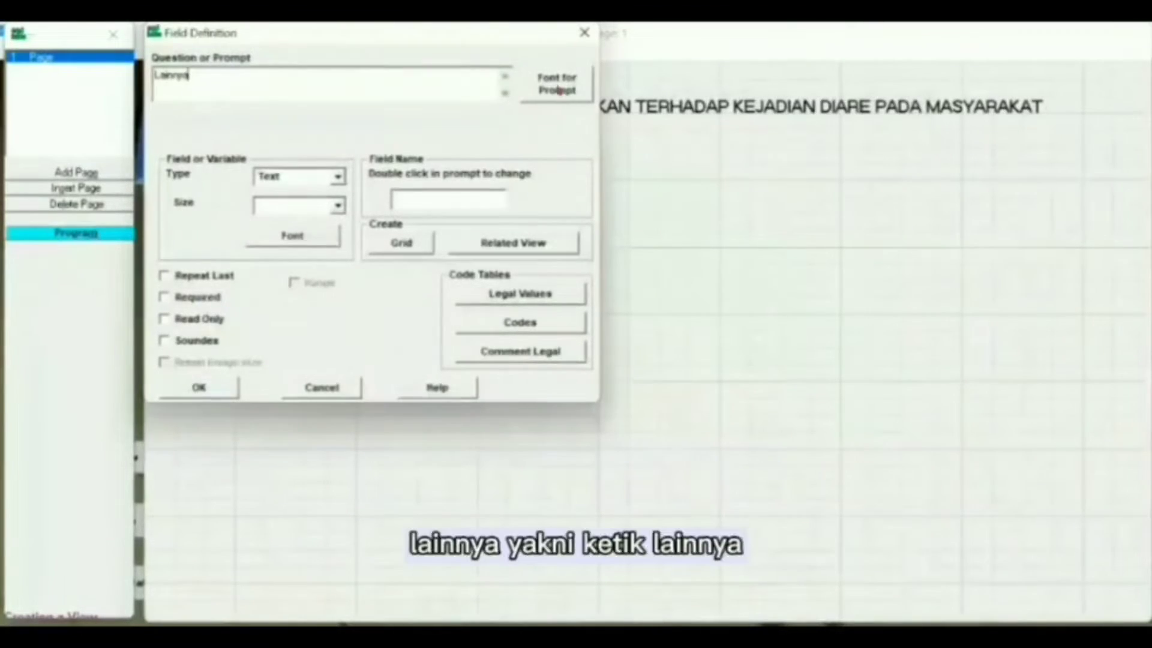
{"action": "left_click", "coordinate": [556, 84]}
{"action": "left_click", "coordinate": [488, 220]}
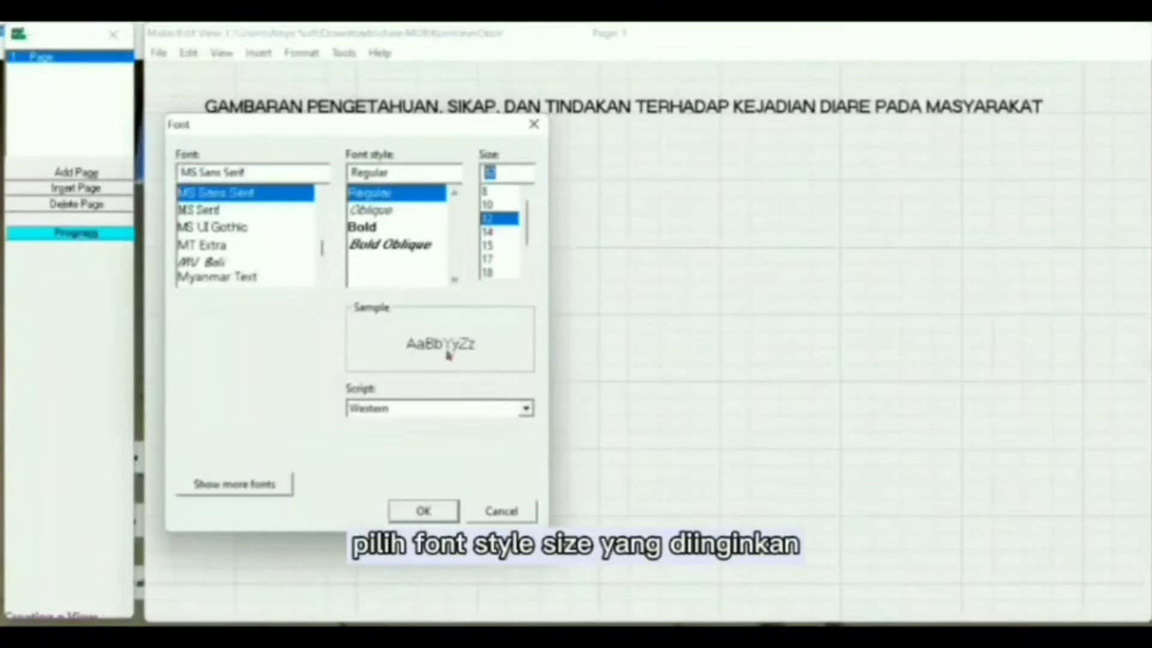
{"action": "left_click", "coordinate": [424, 511]}
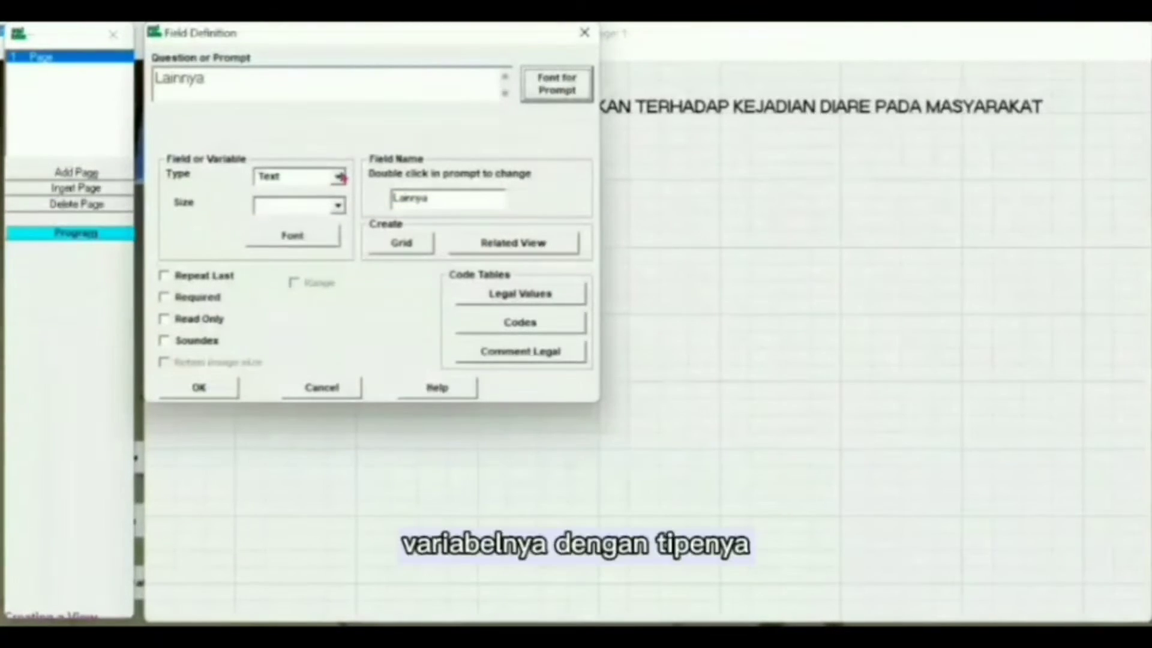
Step: Shorten the Lainnya field's name and place it to the right of Pekerjaan
{"action": "left_click", "coordinate": [430, 194]}
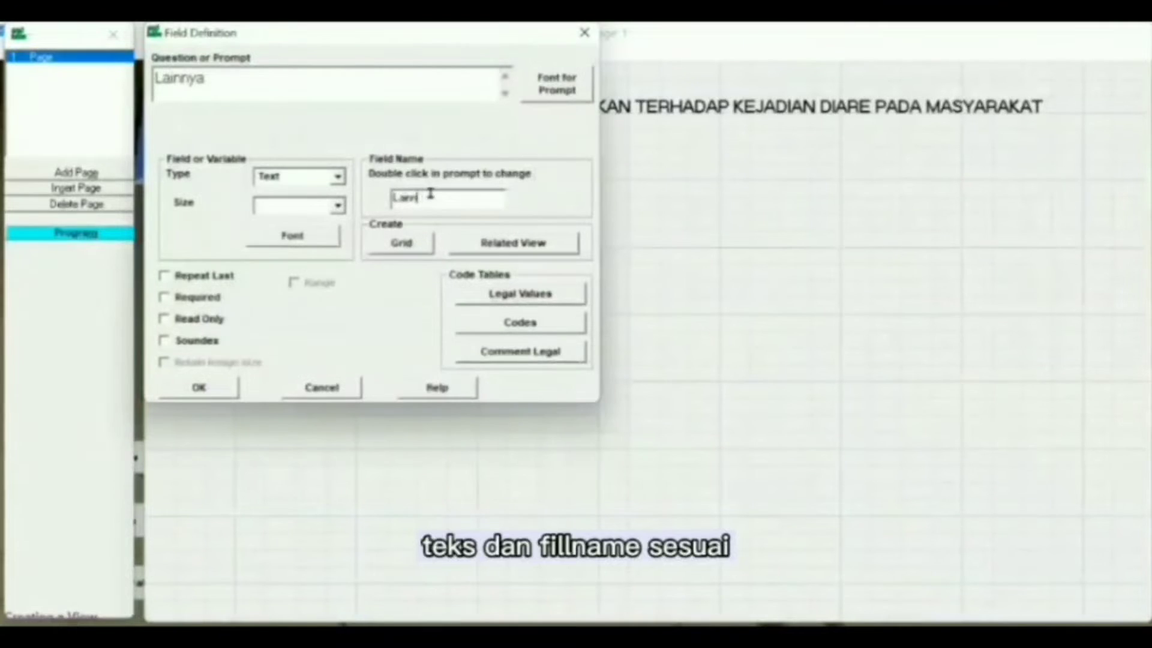
{"action": "key", "text": "BackSpace"}
{"action": "key", "text": "BackSpace"}
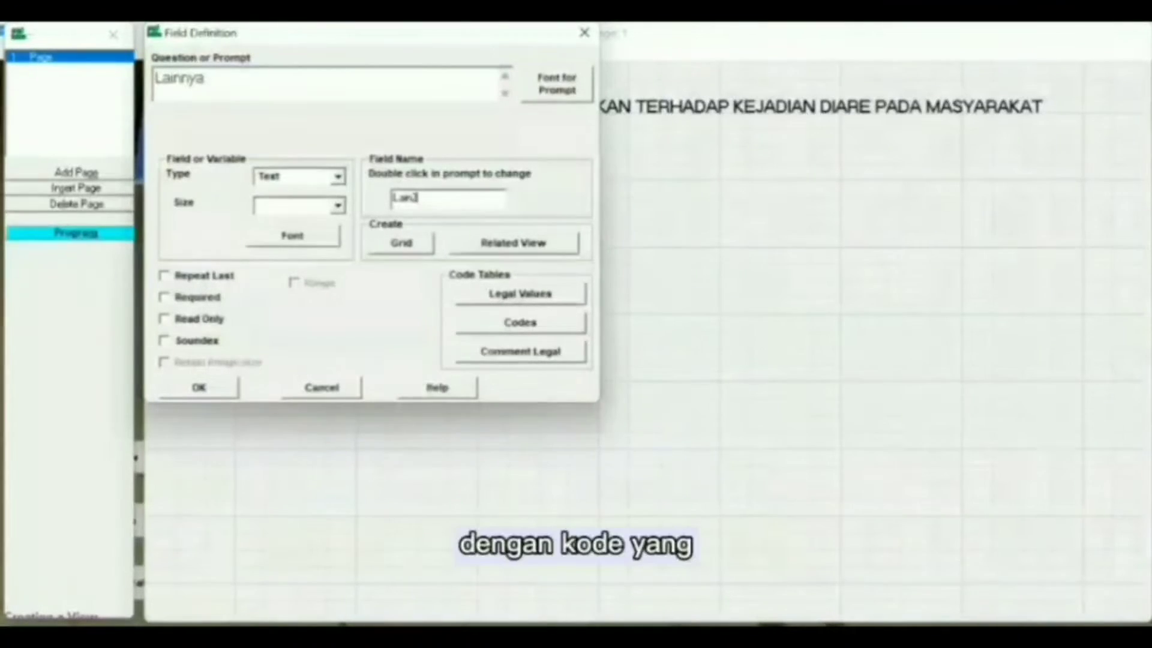
{"action": "left_click", "coordinate": [198, 387]}
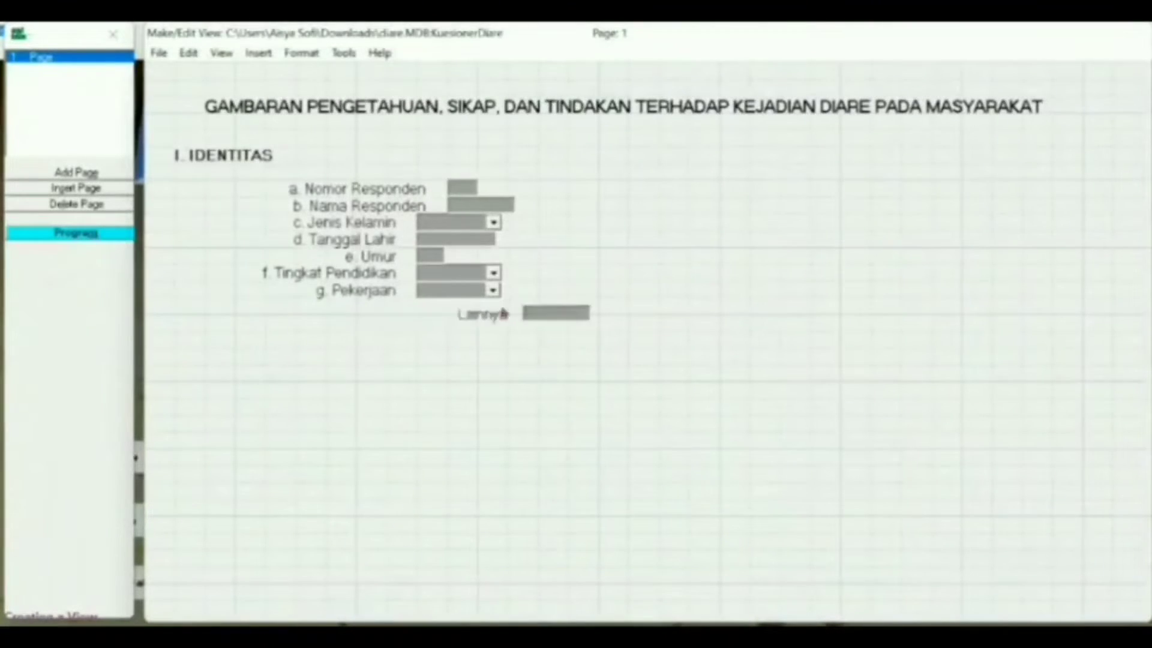
{"action": "left_click", "coordinate": [604, 290]}
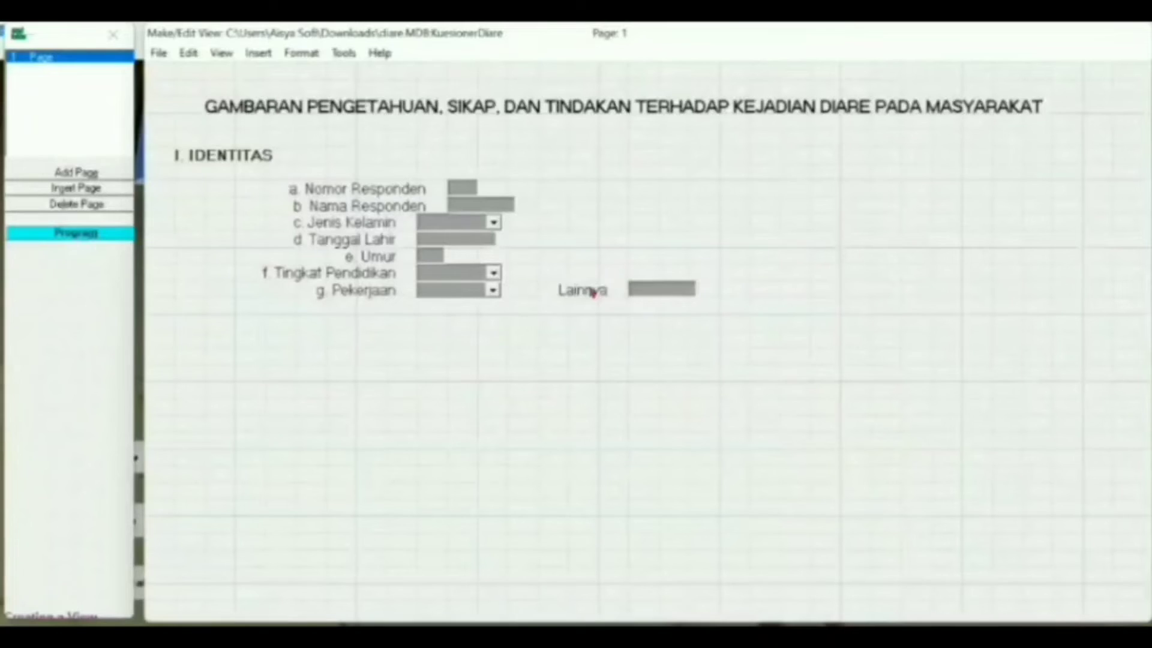
Step: Create a Text field 'h. Status Perkawinan' with a 12-point prompt, named Status
{"action": "left_click", "coordinate": [338, 317]}
{"action": "type", "text": "h. St"}
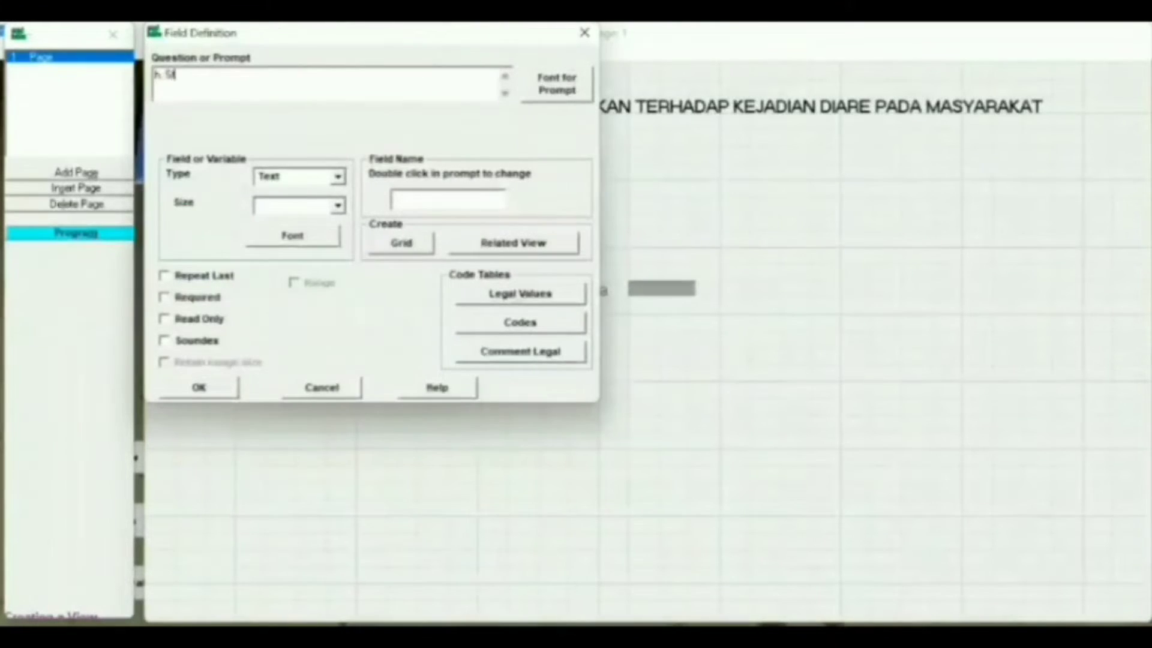
{"action": "type", "text": "atus Perkawinan"}
{"action": "key", "text": "Return"}
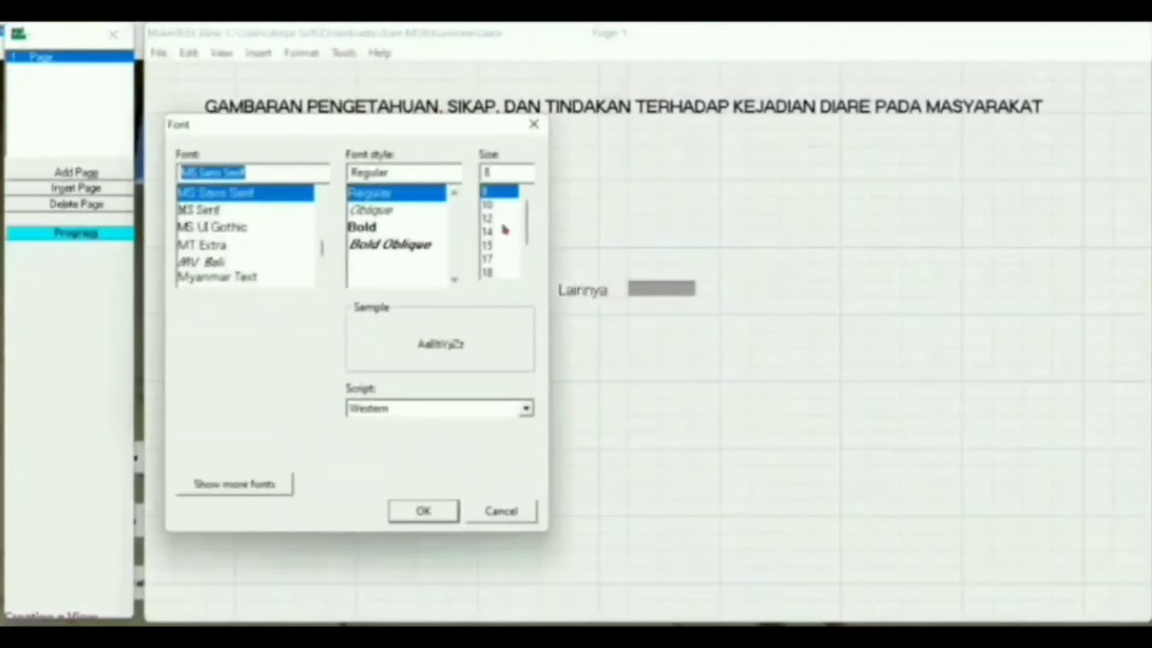
{"action": "left_click", "coordinate": [498, 218]}
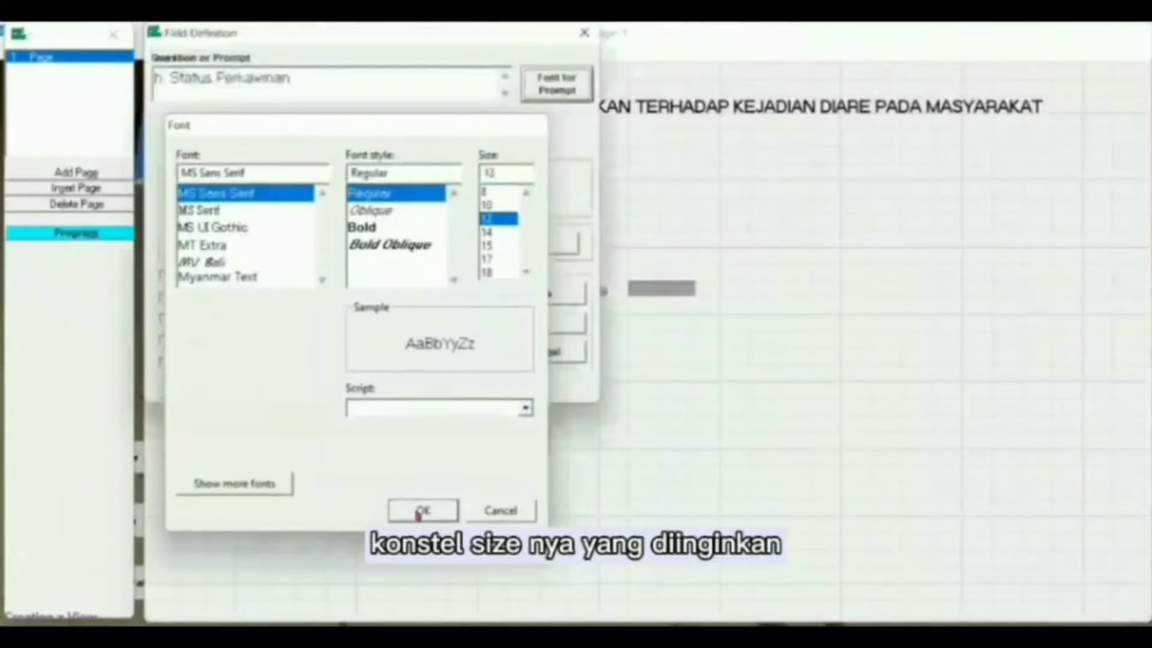
{"action": "left_click", "coordinate": [419, 511]}
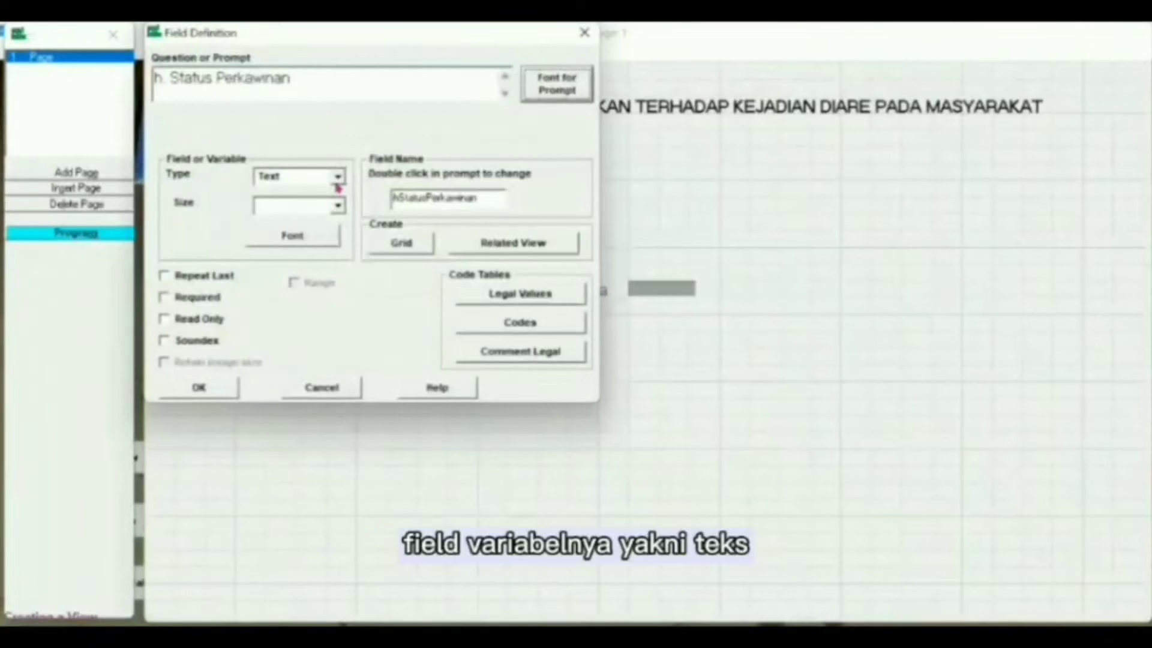
{"action": "left_click", "coordinate": [337, 177]}
{"action": "left_click", "coordinate": [333, 190]}
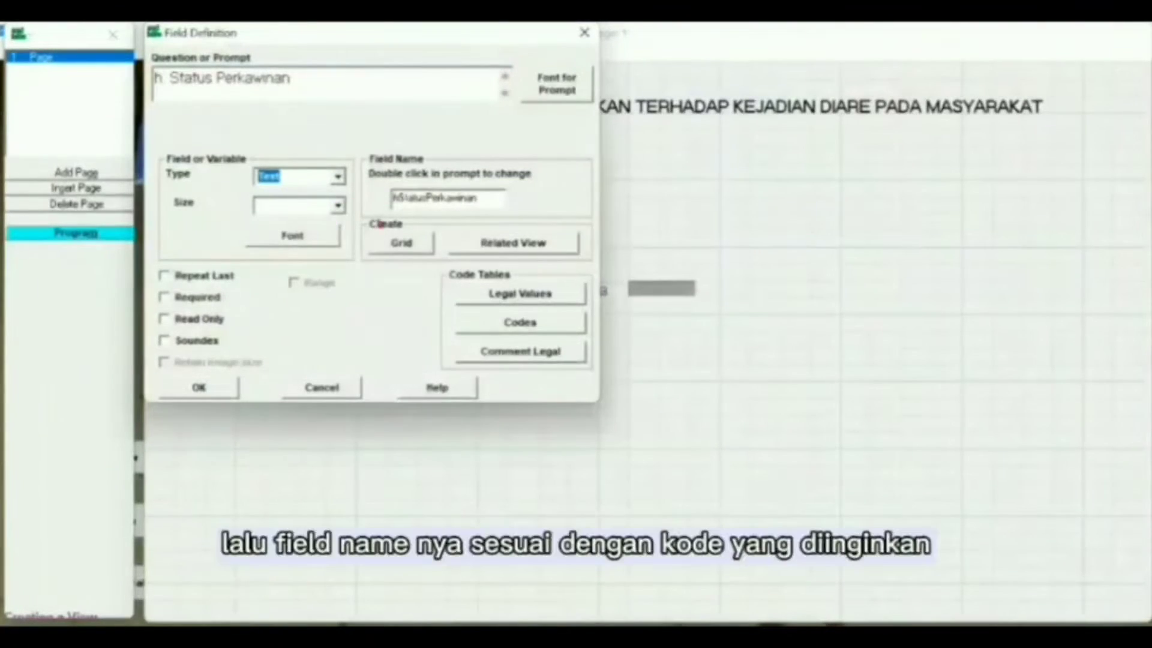
{"action": "left_click", "coordinate": [480, 198]}
{"action": "key", "text": "BackSpace"}
{"action": "key", "text": "BackSpace"}
{"action": "key", "text": "BackSpace"}
{"action": "key", "text": "BackSpace"}
{"action": "key", "text": "BackSpace"}
{"action": "key", "text": "BackSpace"}
{"action": "key", "text": "BackSpace"}
{"action": "key", "text": "BackSpace"}
{"action": "key", "text": "BackSpace"}
{"action": "key", "text": "BackSpace"}
{"action": "key", "text": "BackSpace"}
{"action": "key", "text": "BackSpace"}
{"action": "key", "text": "BackSpace"}
{"action": "key", "text": "BackSpace"}
{"action": "key", "text": "BackSpace"}
{"action": "key", "text": "BackSpace"}
{"action": "key", "text": "BackSpace"}
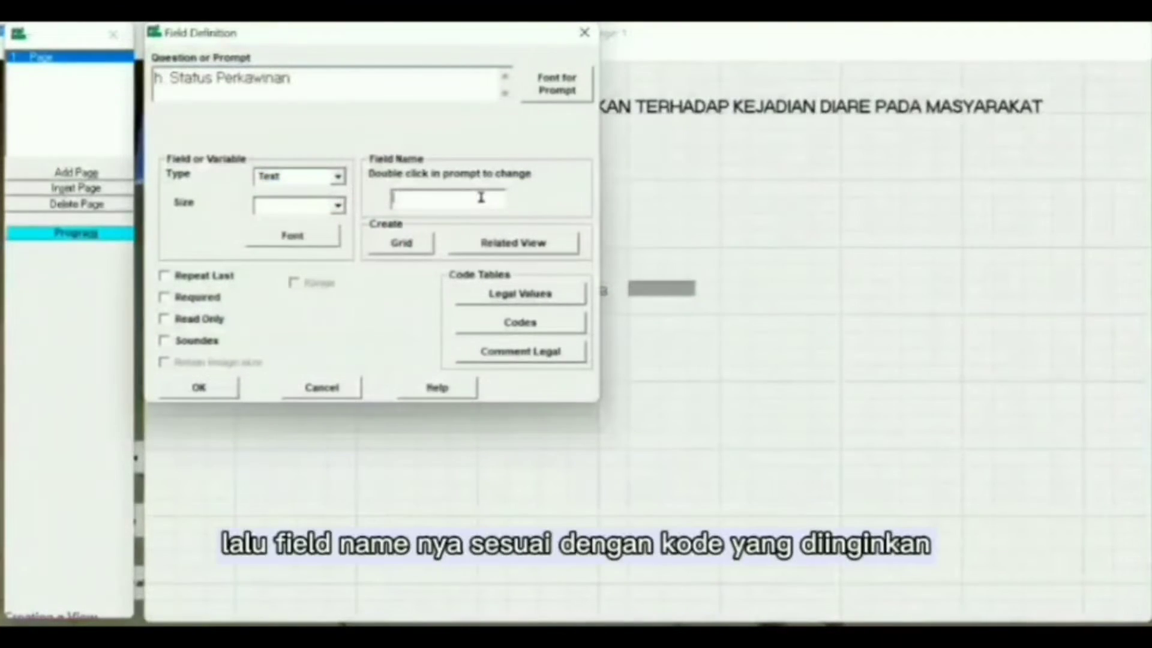
{"action": "type", "text": "Status"}
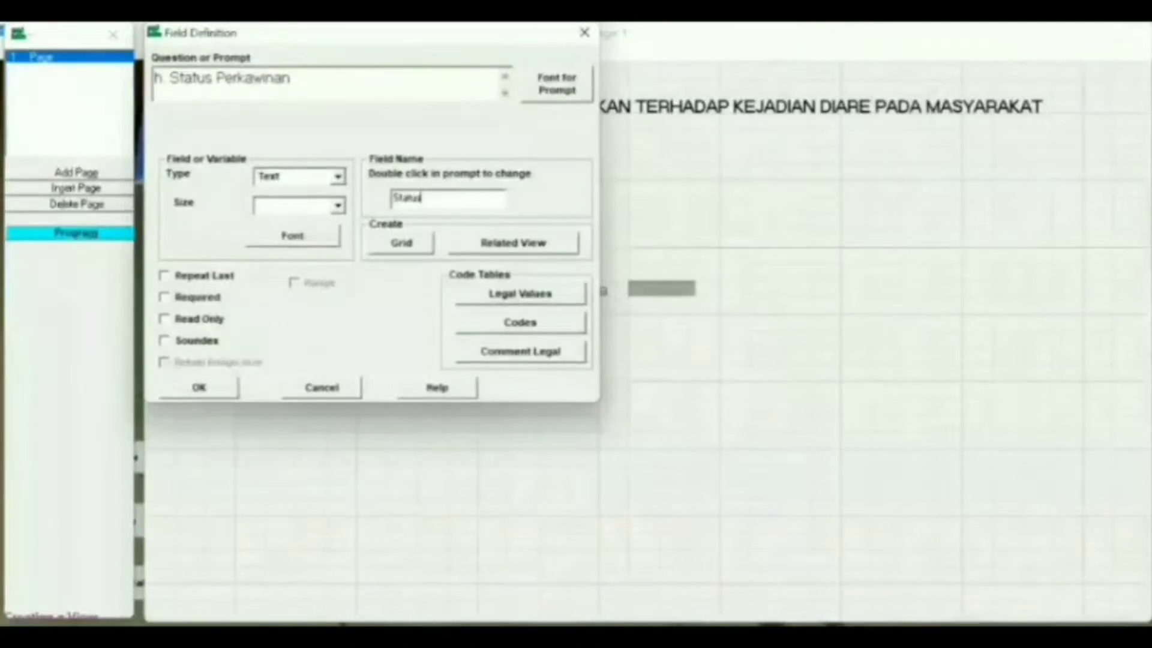
Step: Limit Status to legal values Belum Kawin and Kawin, then align it under g. Pekerjaan
{"action": "left_click", "coordinate": [538, 294]}
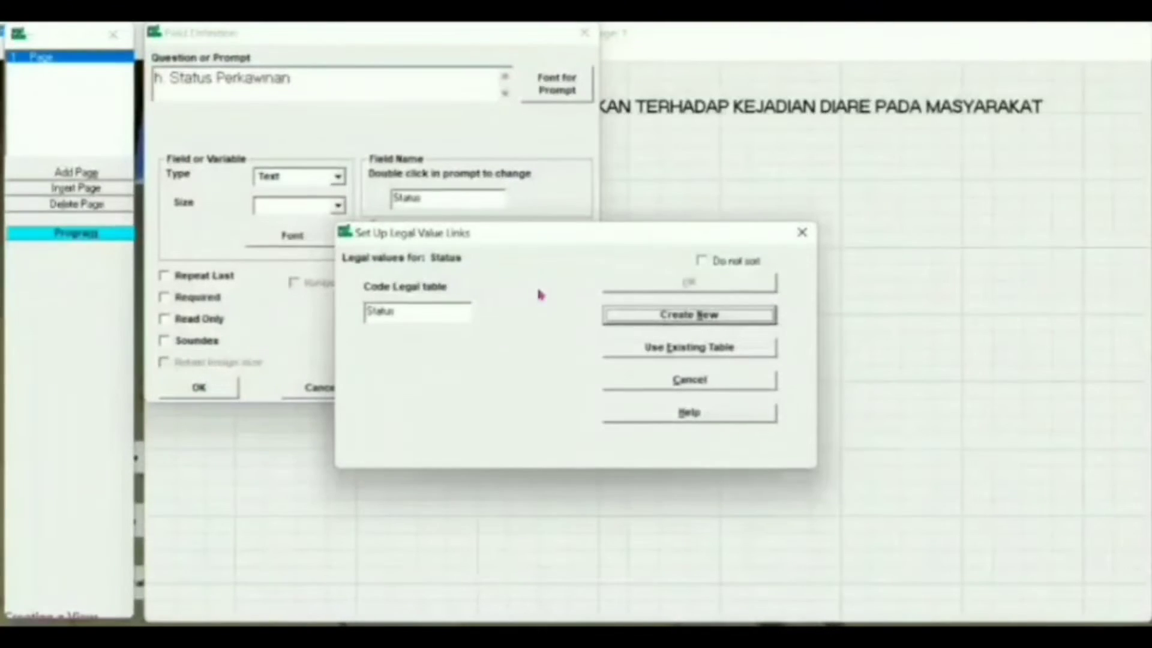
{"action": "left_click", "coordinate": [649, 315]}
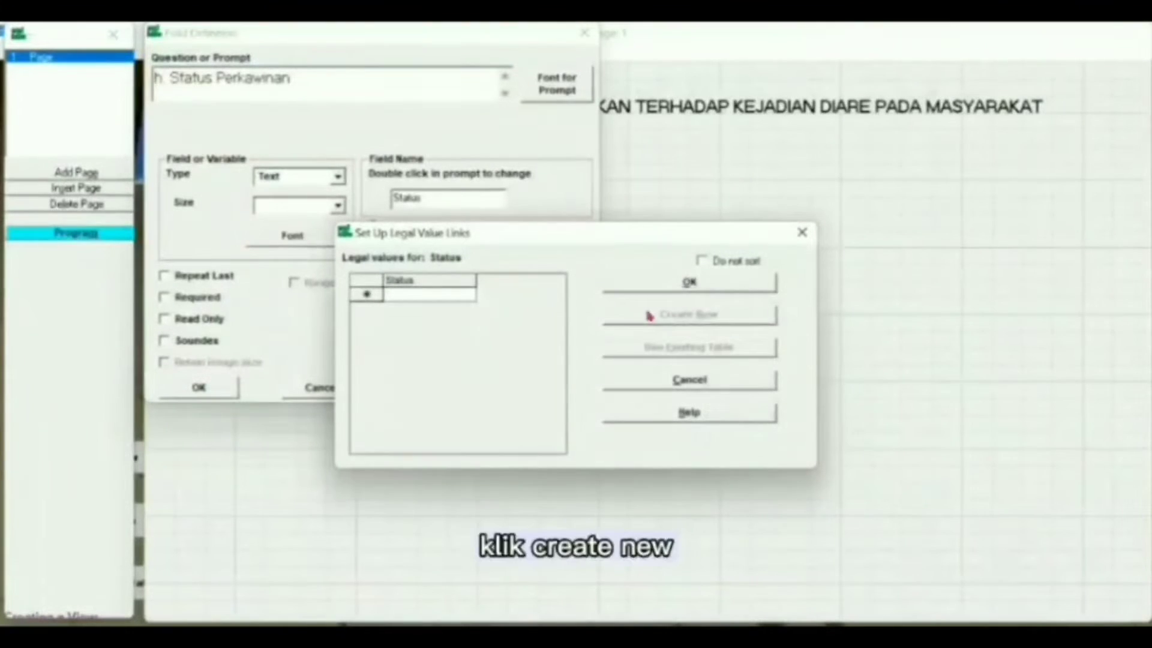
{"action": "type", "text": "Belu"}
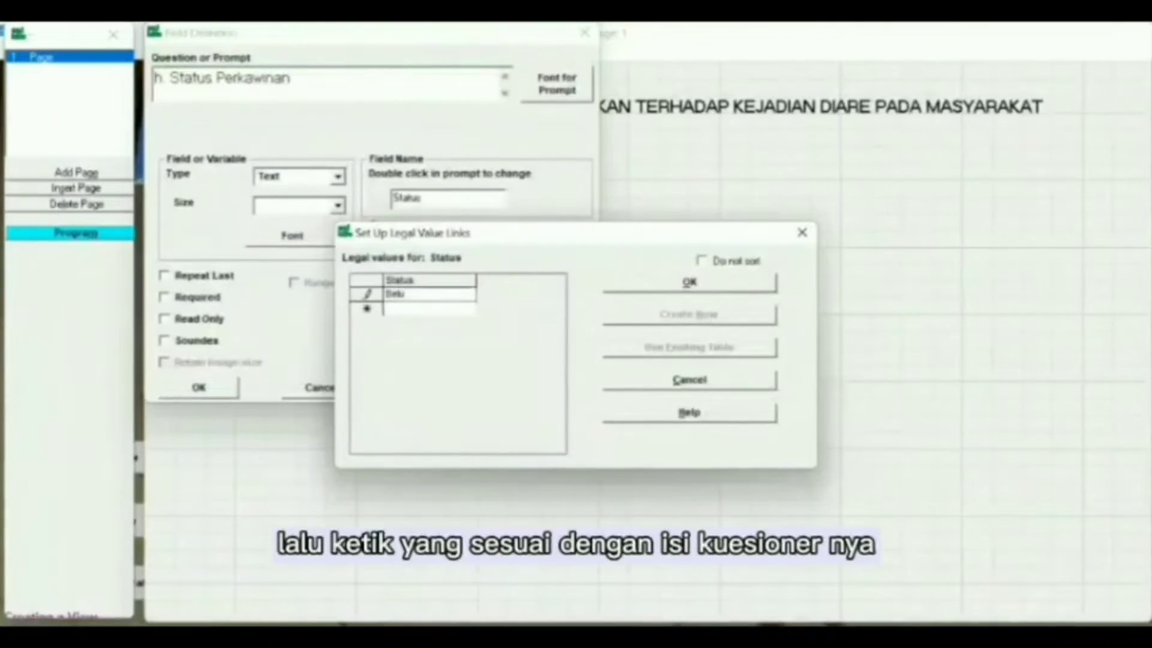
{"action": "type", "text": "m Kawin"}
{"action": "key", "text": "Return"}
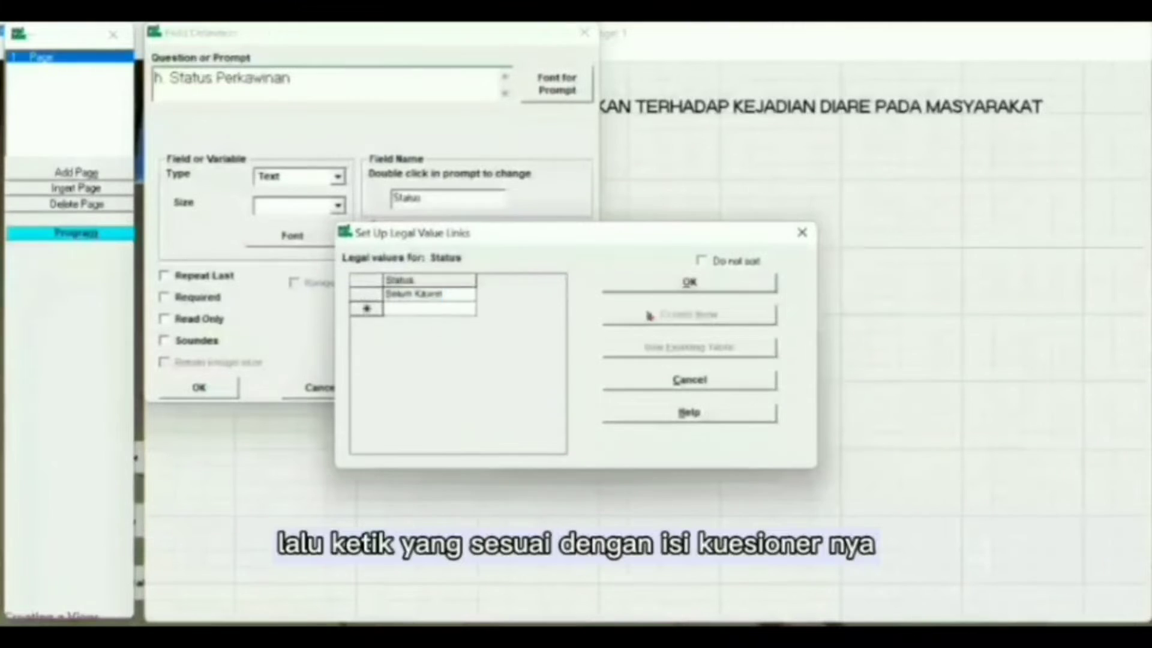
{"action": "type", "text": "Kawin"}
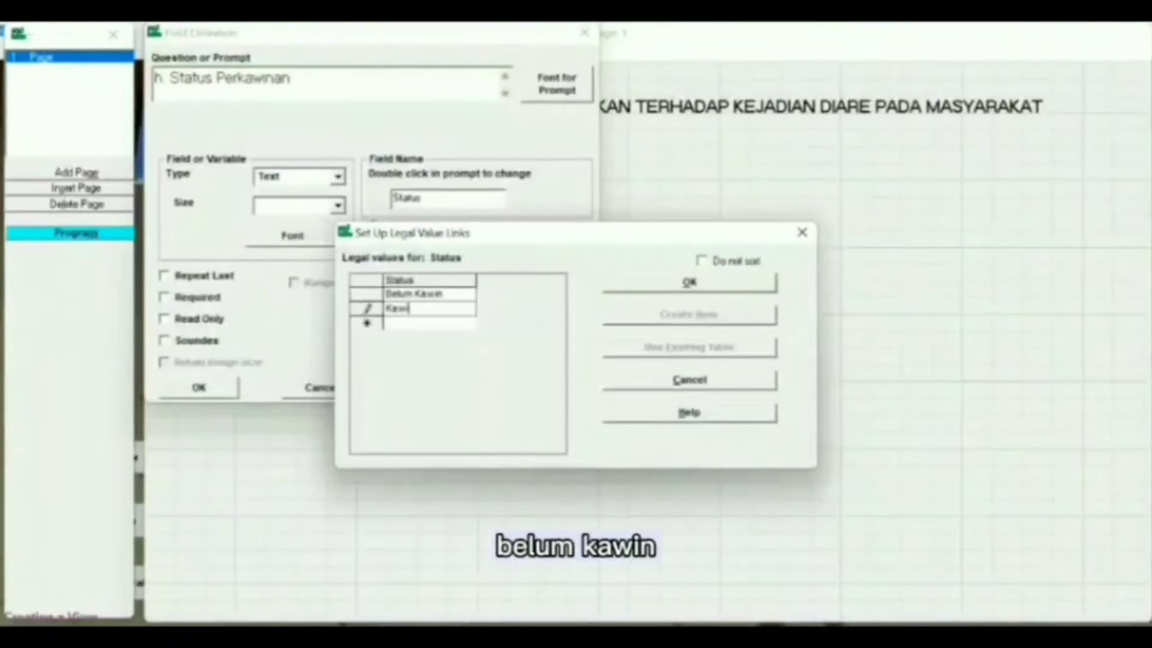
{"action": "left_click", "coordinate": [653, 282]}
{"action": "left_click", "coordinate": [198, 387]}
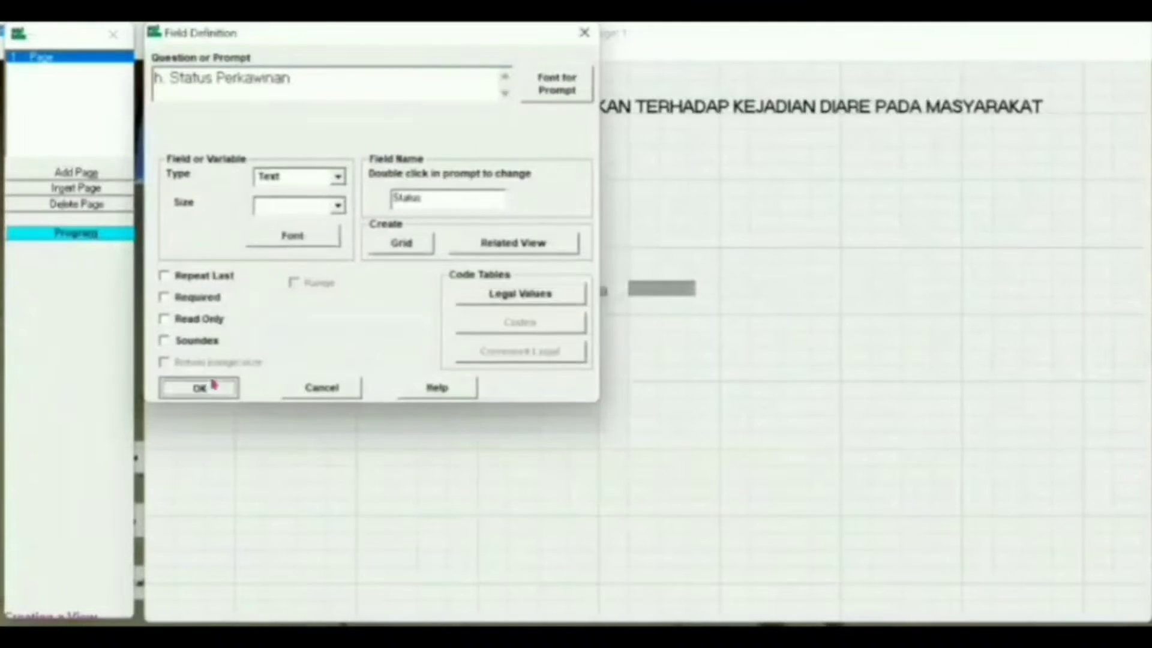
{"action": "left_click_drag", "start_coordinate": [387, 326], "coordinate": [339, 312]}
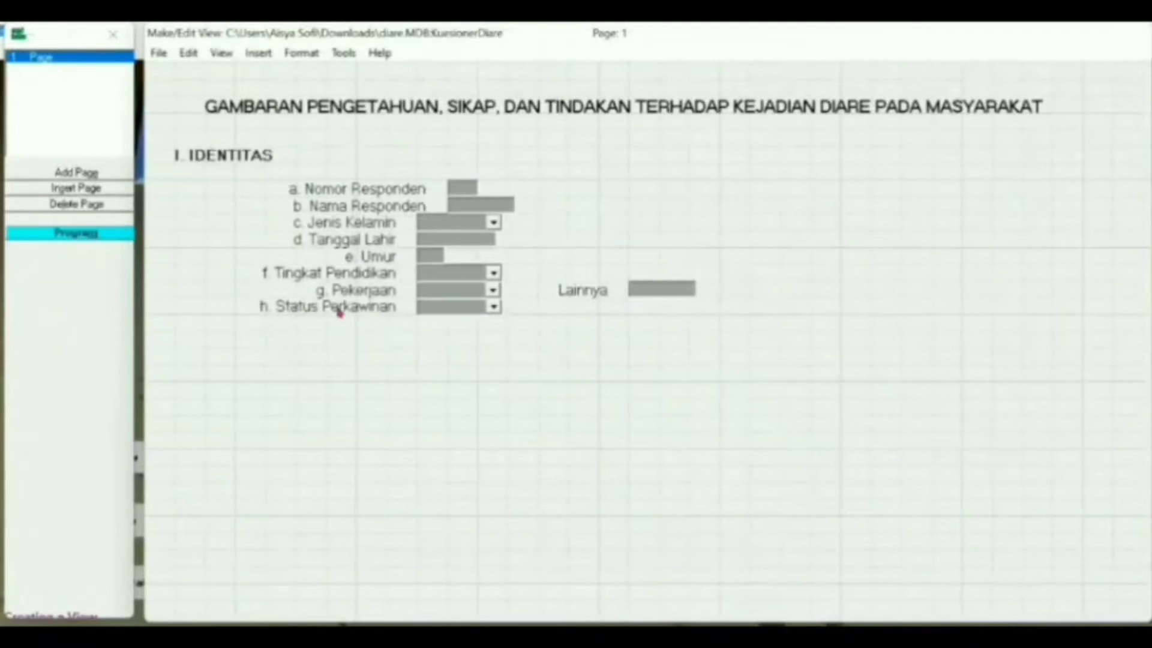
Step: Add a Yes/No question 'i. Riwayat Sakit Diare dalam 1 tahun terakhir' with a 12-point prompt and renamed field
{"action": "left_click", "coordinate": [368, 332]}
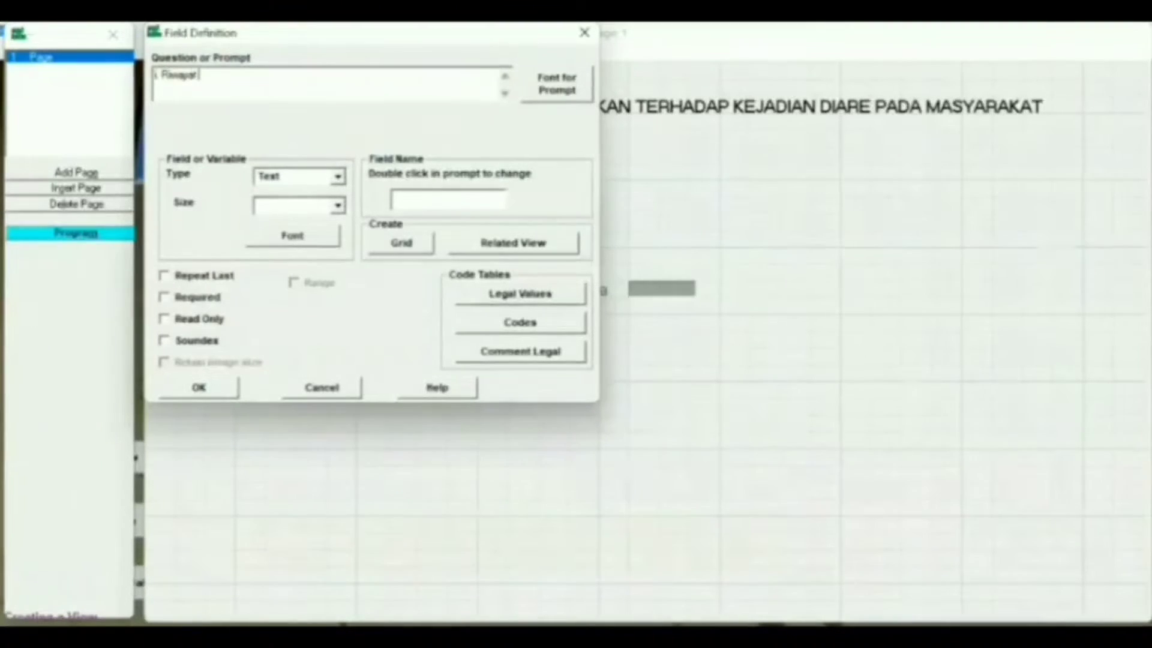
{"action": "type", "text": "i. Riwayat Sakit Diaredalam 1 tahu"}
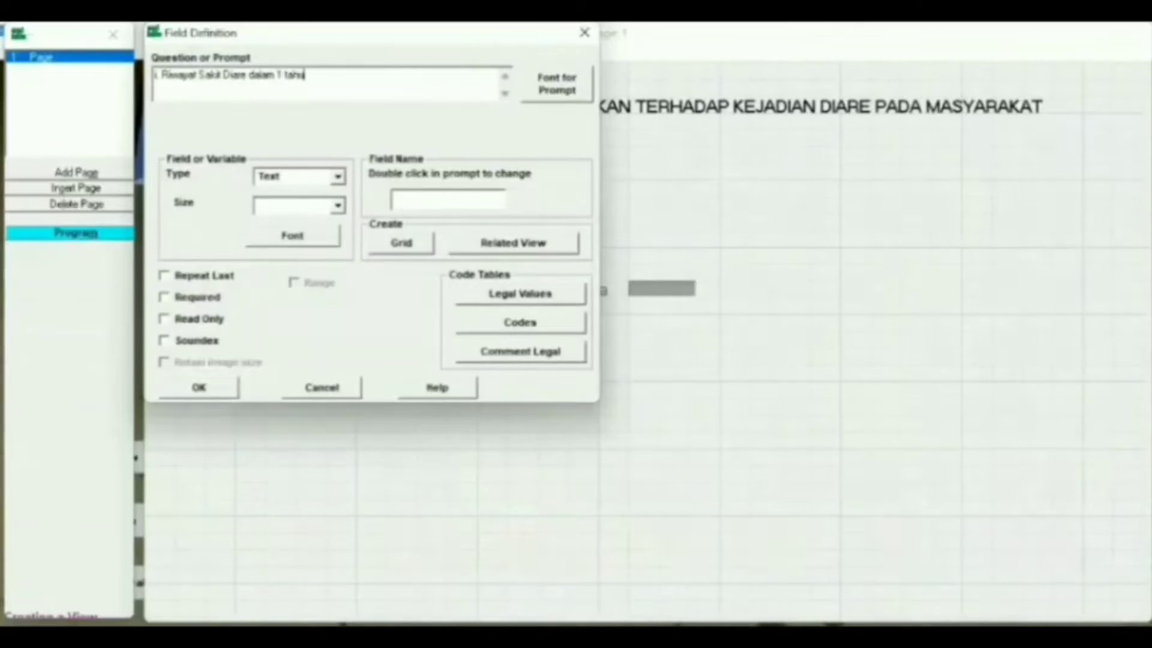
{"action": "type", "text": "n ter"}
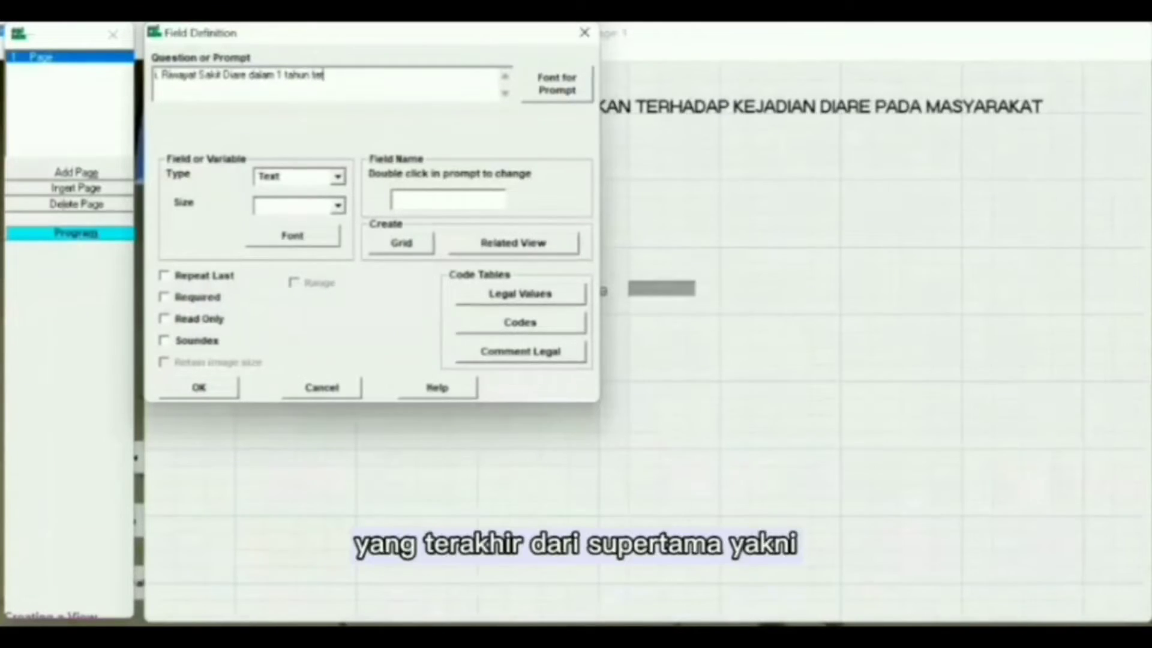
{"action": "type", "text": "akhir"}
{"action": "left_click", "coordinate": [557, 84]}
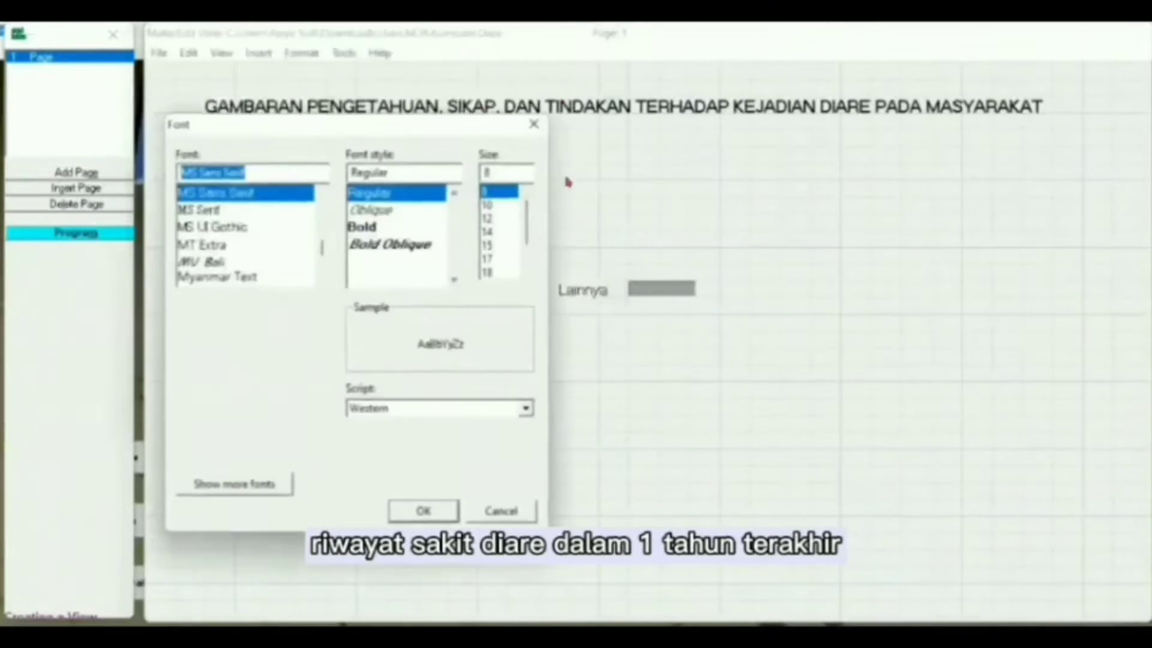
{"action": "left_click", "coordinate": [500, 218]}
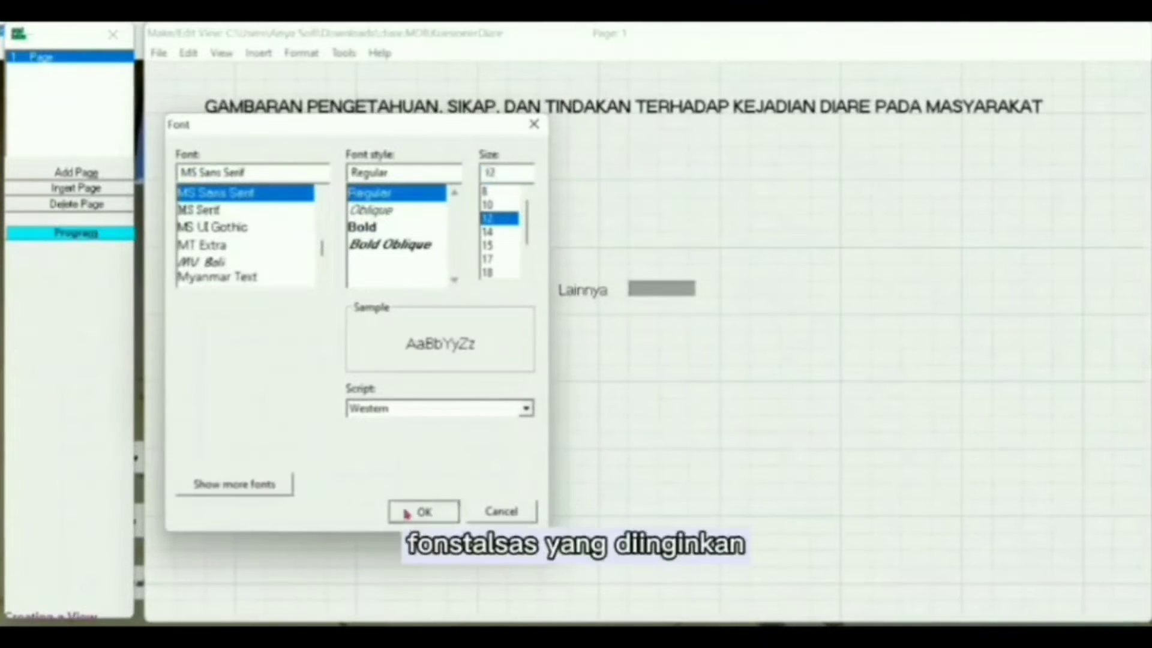
{"action": "left_click", "coordinate": [406, 514]}
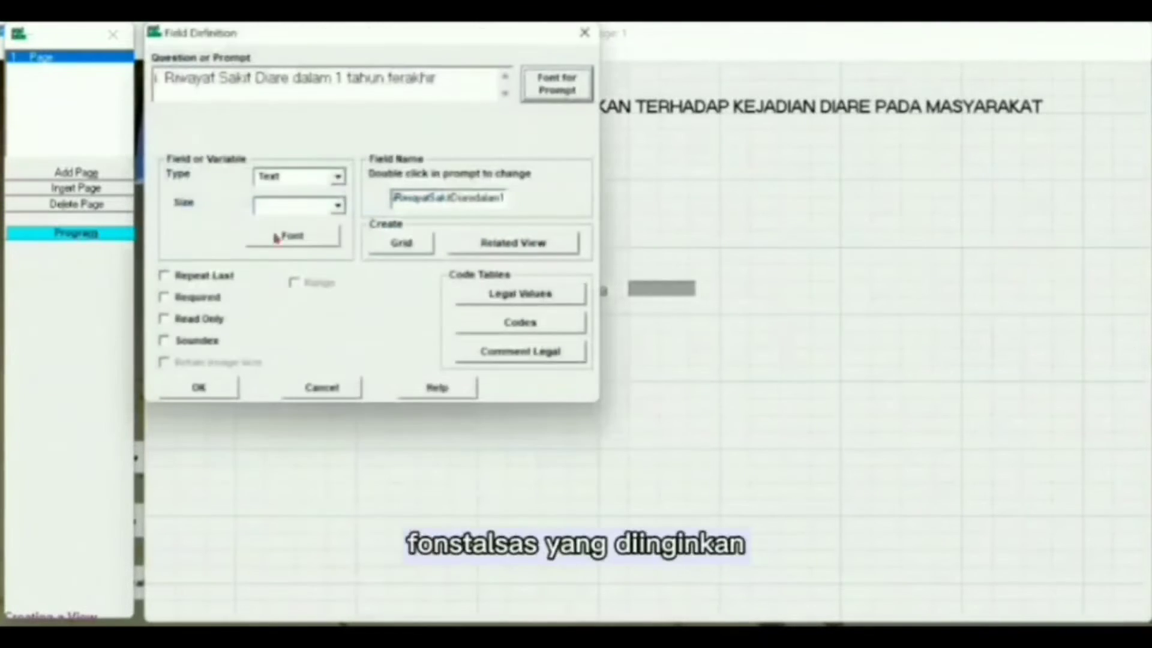
{"action": "left_click", "coordinate": [336, 177]}
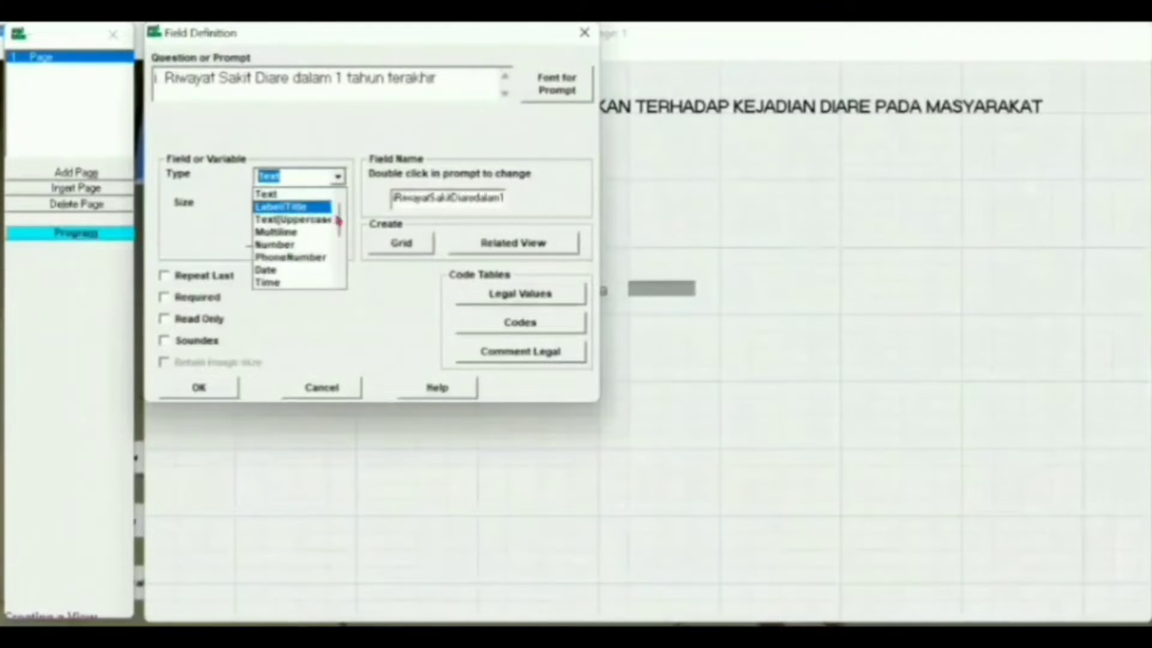
{"action": "left_click_drag", "start_coordinate": [341, 225], "coordinate": [341, 237]}
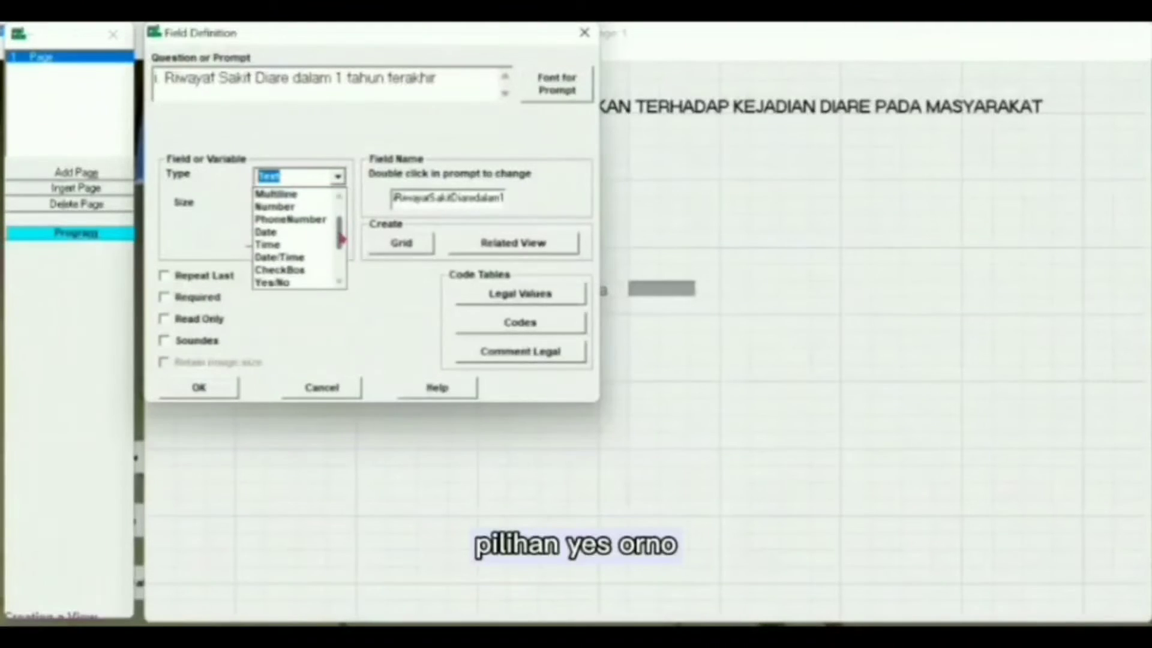
{"action": "left_click", "coordinate": [299, 283]}
{"action": "left_click", "coordinate": [499, 198]}
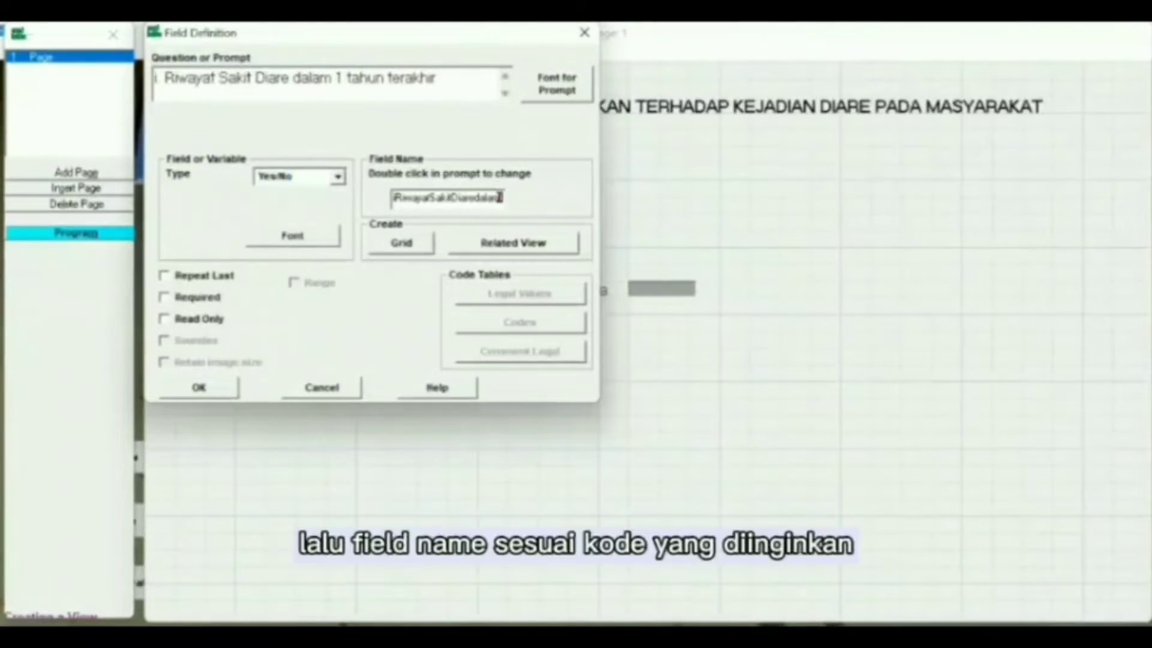
{"action": "key", "text": "BackSpace"}
{"action": "key", "text": "BackSpace"}
{"action": "key", "text": "BackSpace"}
{"action": "key", "text": "BackSpace"}
{"action": "key", "text": "BackSpace"}
{"action": "key", "text": "BackSpace"}
{"action": "key", "text": "BackSpace"}
{"action": "key", "text": "BackSpace"}
{"action": "key", "text": "BackSpace"}
{"action": "key", "text": "BackSpace"}
{"action": "key", "text": "BackSpace"}
{"action": "key", "text": "BackSpace"}
{"action": "key", "text": "BackSpace"}
{"action": "key", "text": "BackSpace"}
{"action": "key", "text": "BackSpace"}
{"action": "key", "text": "BackSpace"}
{"action": "key", "text": "BackSpace"}
{"action": "key", "text": "BackSpace"}
{"action": "key", "text": "BackSpace"}
{"action": "key", "text": "BackSpace"}
{"action": "key", "text": "BackSpace"}
{"action": "key", "text": "BackSpace"}
{"action": "key", "text": "BackSpace"}
{"action": "key", "text": "BackSpace"}
{"action": "key", "text": "BackSpace"}
{"action": "key", "text": "BackSpace"}
{"action": "key", "text": "BackSpace"}
{"action": "key", "text": "BackSpace"}
{"action": "key", "text": "BackSpace"}
{"action": "key", "text": "BackSpace"}
{"action": "key", "text": "BackSpace"}
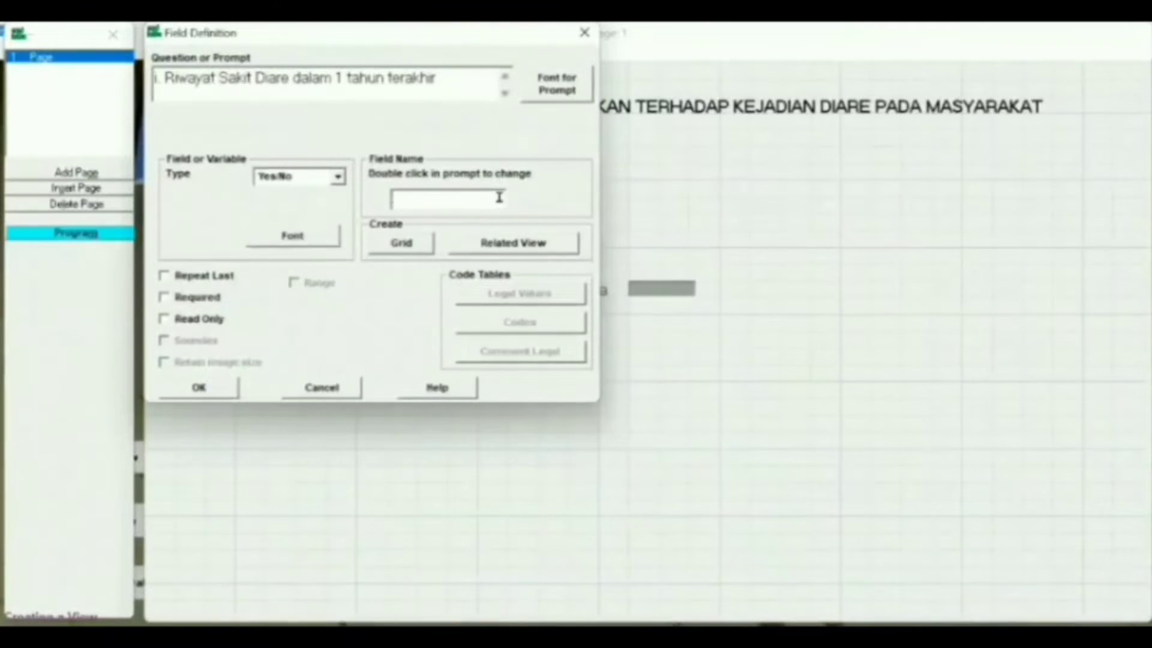
{"action": "type", "text": "Riwayat"}
{"action": "key", "text": "Return"}
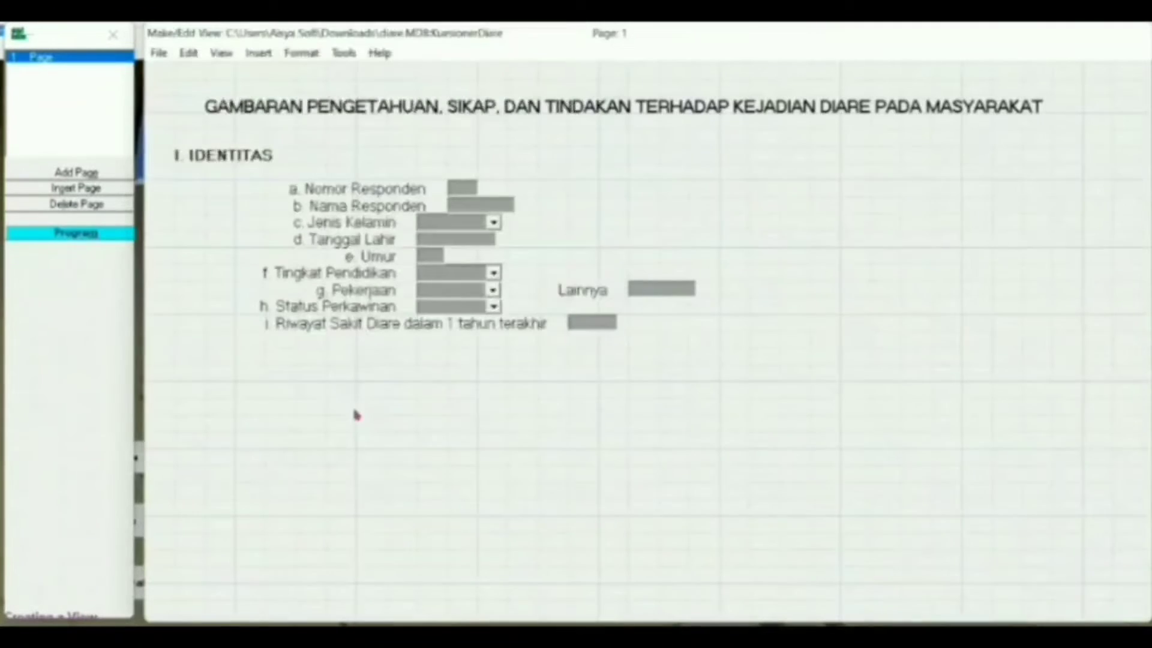
Step: Enter the 'II. PENGETAHUAN' heading in bold 12-point font, with field name Label3
{"action": "left_click", "coordinate": [297, 377]}
{"action": "type", "text": "j"}
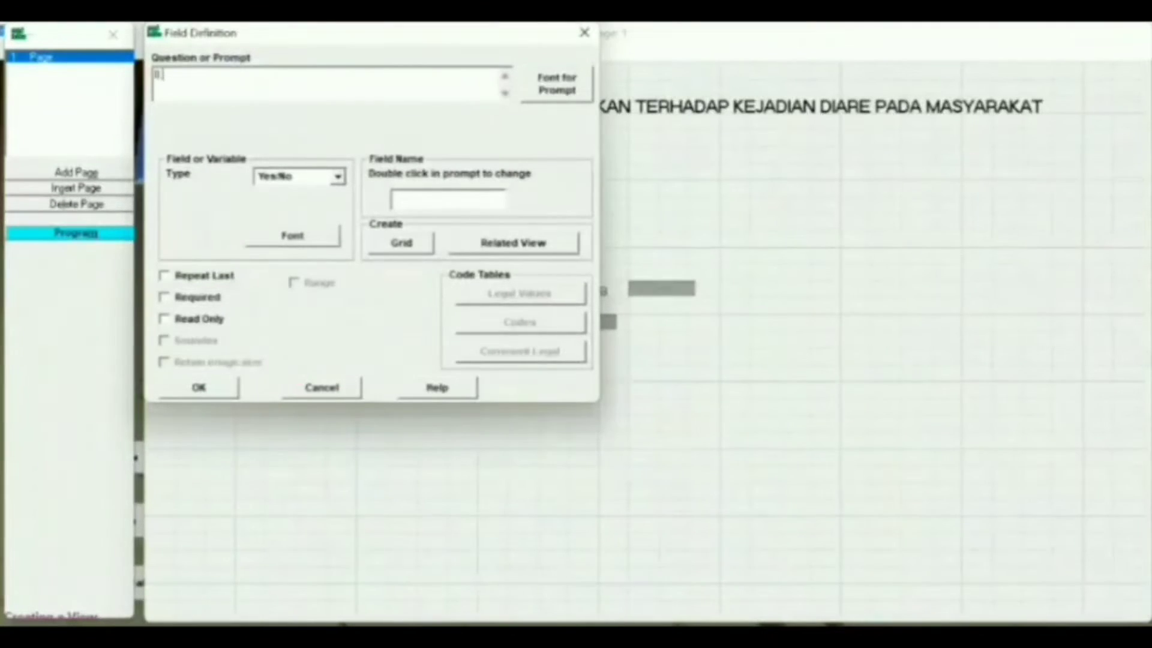
{"action": "type", "text": "I. PENGETAHUAN"}
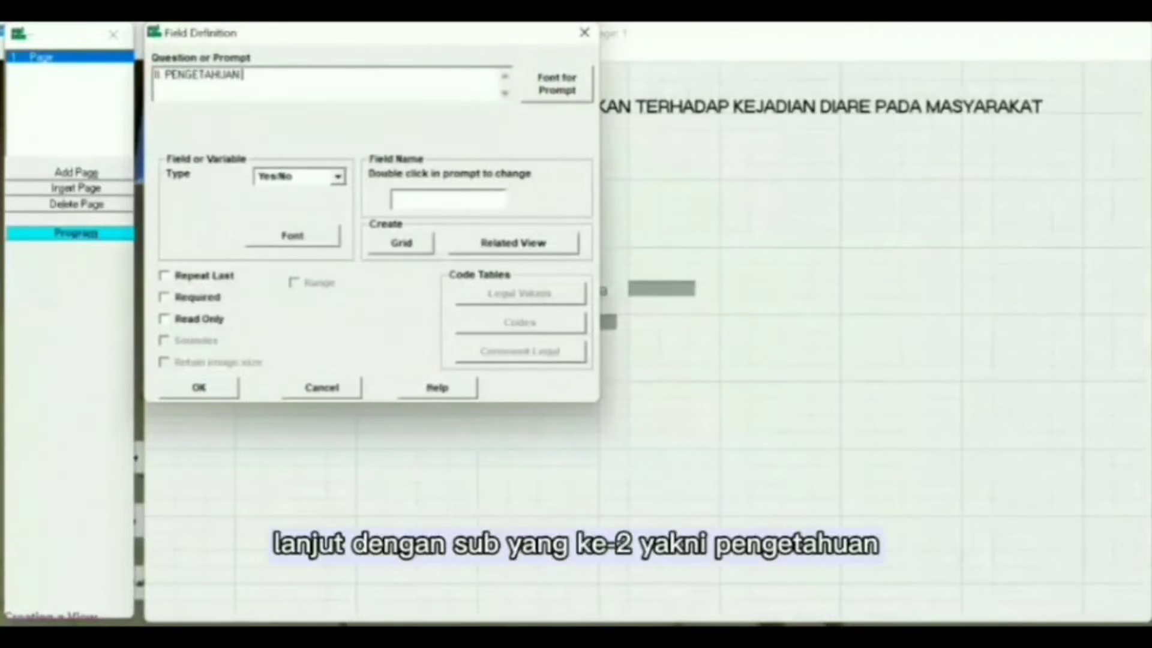
{"action": "left_click", "coordinate": [557, 91]}
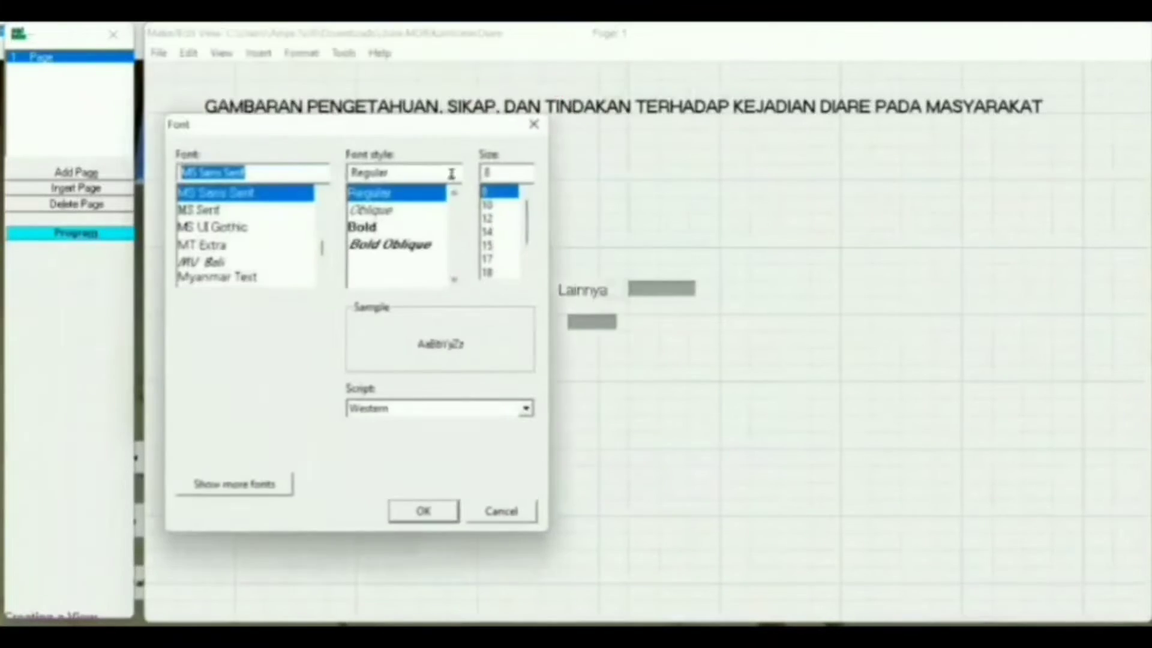
{"action": "left_click", "coordinate": [411, 229]}
{"action": "left_click", "coordinate": [489, 219]}
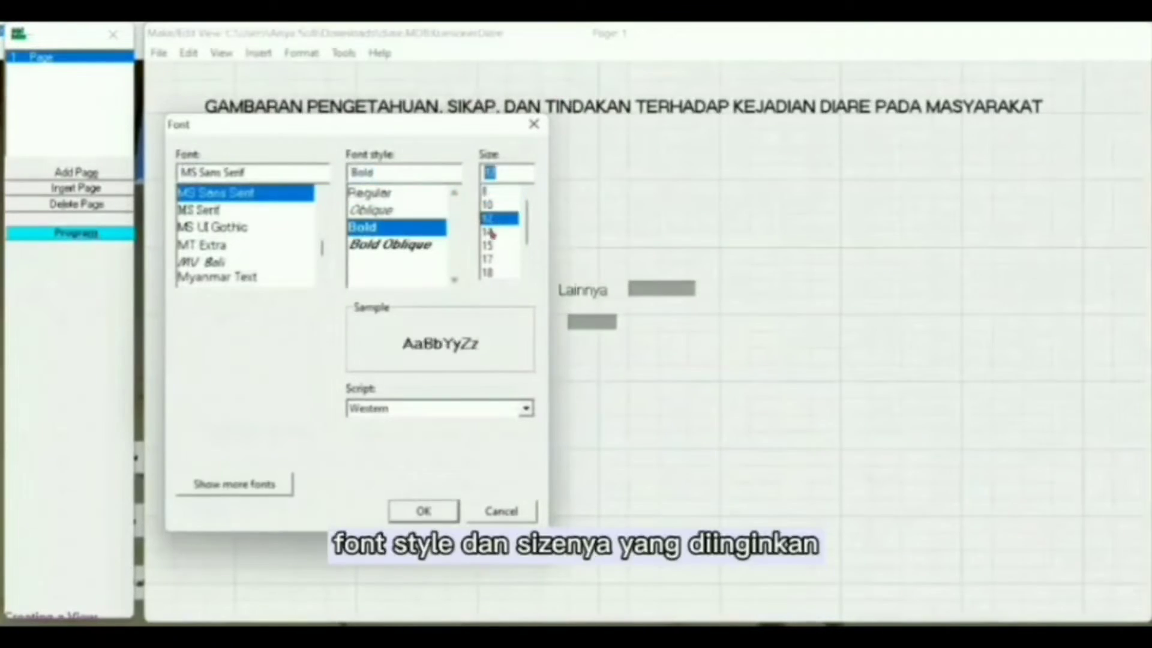
{"action": "left_click", "coordinate": [424, 510]}
{"action": "left_click", "coordinate": [472, 196]}
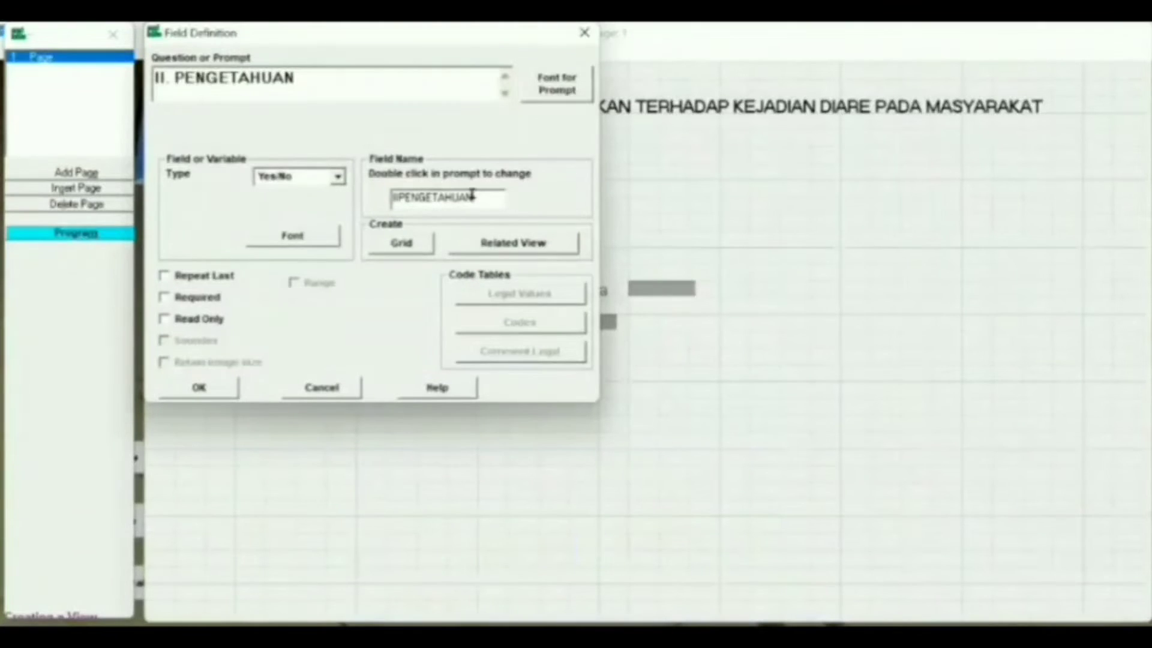
{"action": "key", "text": "BackSpace"}
{"action": "key", "text": "BackSpace"}
{"action": "key", "text": "BackSpace"}
{"action": "key", "text": "BackSpace"}
{"action": "key", "text": "BackSpace"}
{"action": "key", "text": "BackSpace"}
{"action": "key", "text": "BackSpace"}
{"action": "key", "text": "BackSpace"}
{"action": "key", "text": "BackSpace"}
{"action": "key", "text": "BackSpace"}
{"action": "key", "text": "BackSpace"}
{"action": "key", "text": "BackSpace"}
{"action": "key", "text": "BackSpace"}
{"action": "type", "text": "Label3"}
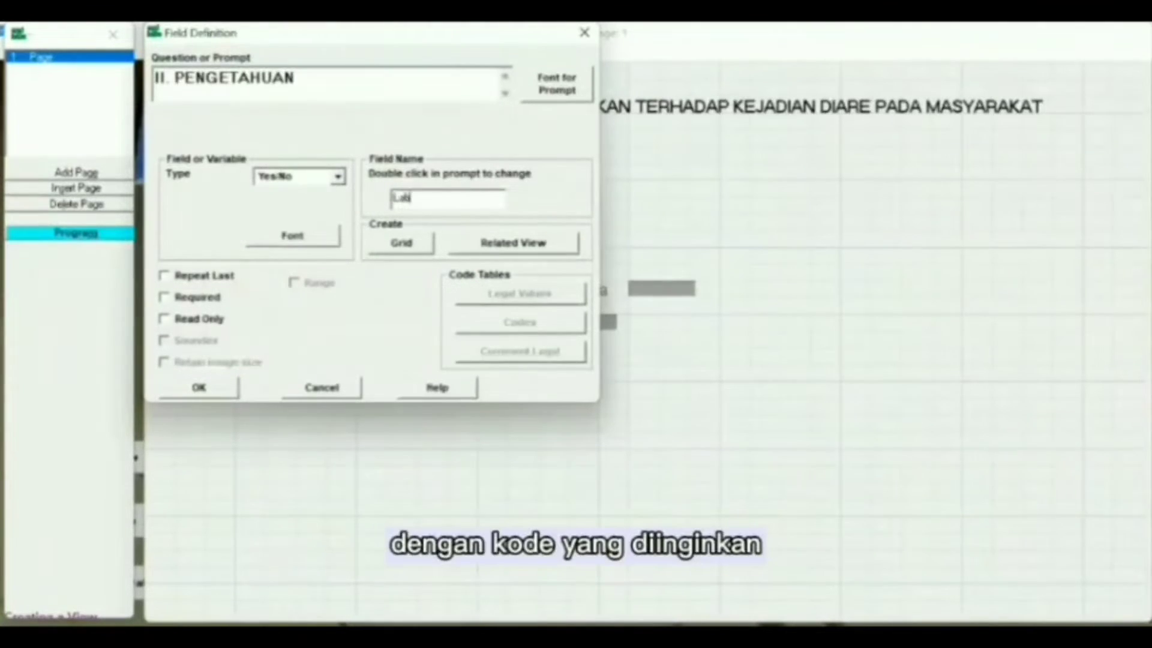
Step: Make the heading a Label/Title and move it under the I. IDENTITAS section
{"action": "left_click", "coordinate": [337, 177]}
{"action": "scroll", "coordinate": [335, 194], "scroll_direction": "up", "scroll_amount": 3}
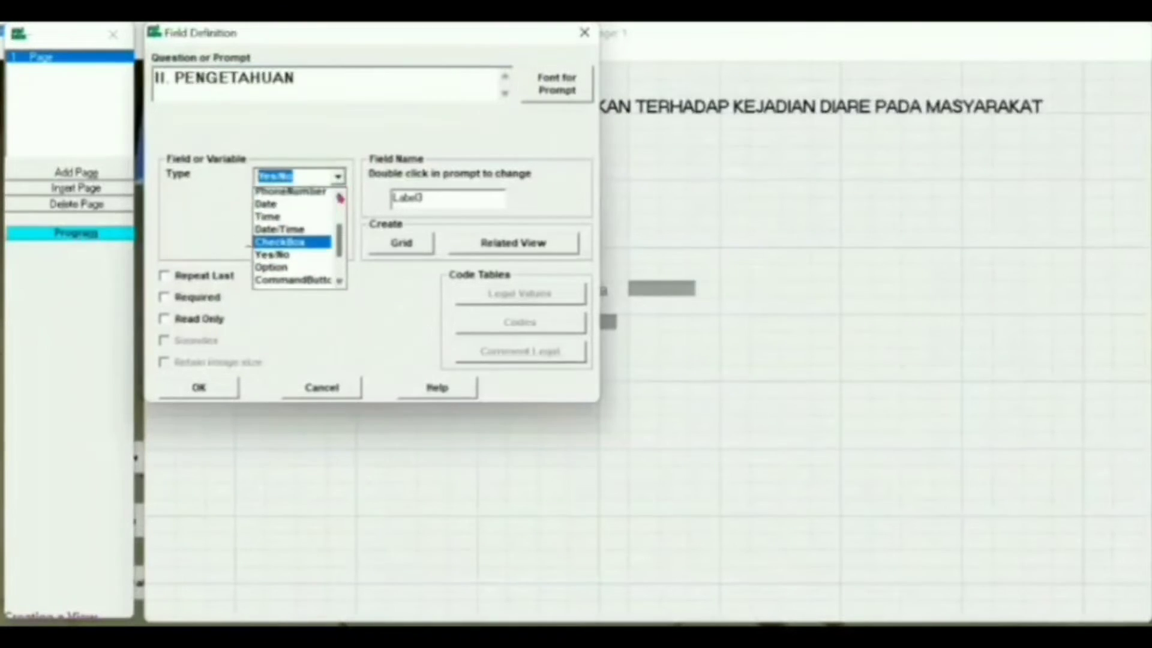
{"action": "left_click", "coordinate": [280, 204]}
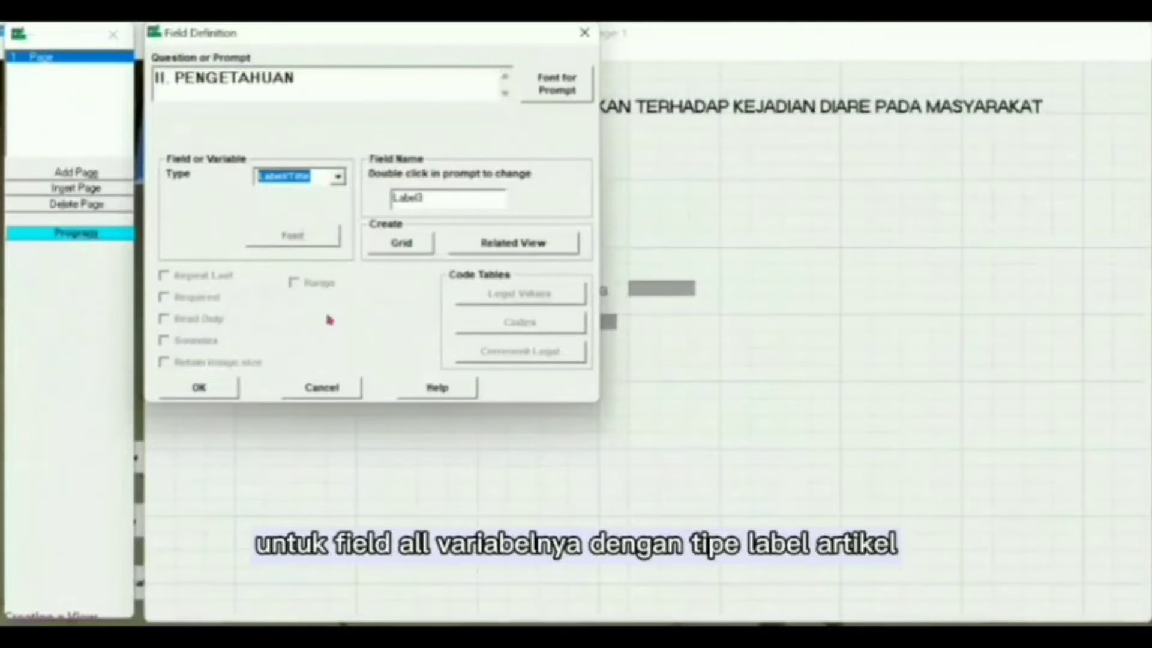
{"action": "left_click", "coordinate": [198, 389]}
{"action": "double_click", "coordinate": [384, 372]}
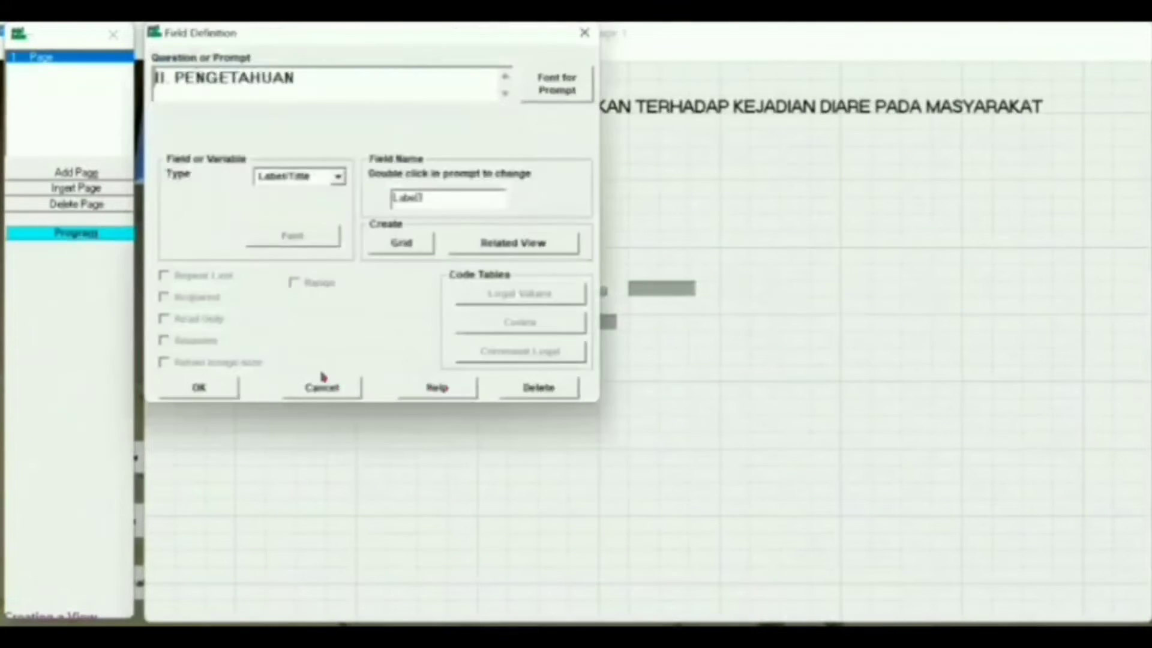
{"action": "left_click", "coordinate": [198, 388]}
{"action": "left_click_drag", "start_coordinate": [347, 375], "coordinate": [189, 368]}
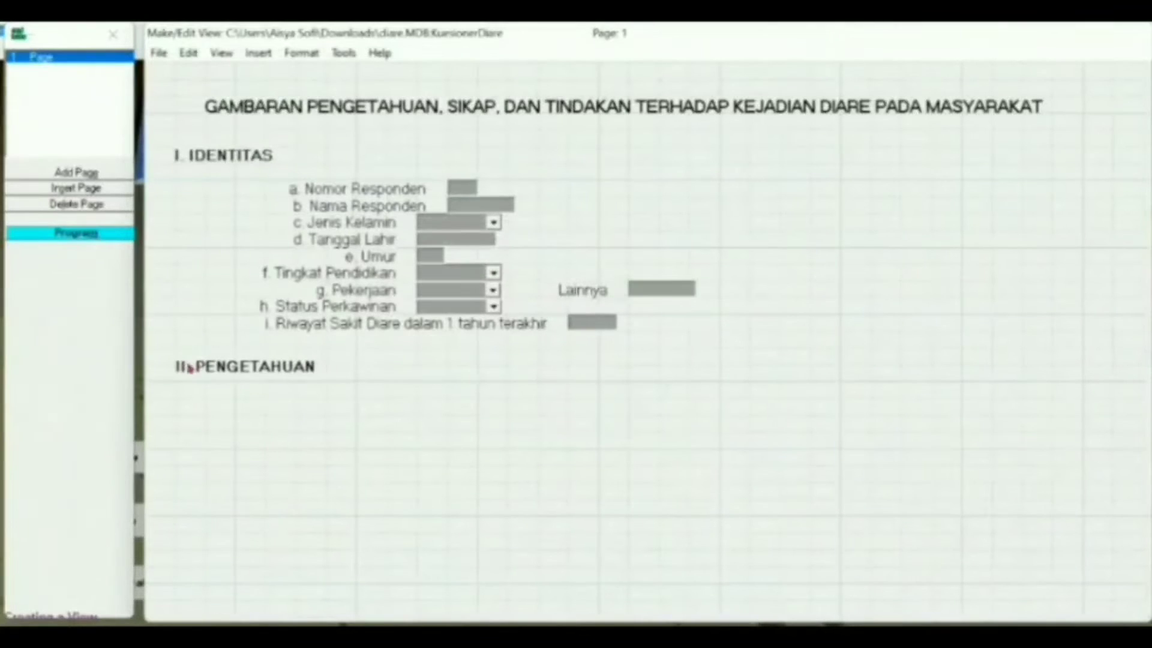
Step: Start question '1. Penyakit diare merupakan...' as a Number field and set its prompt font size
{"action": "left_click", "coordinate": [290, 397]}
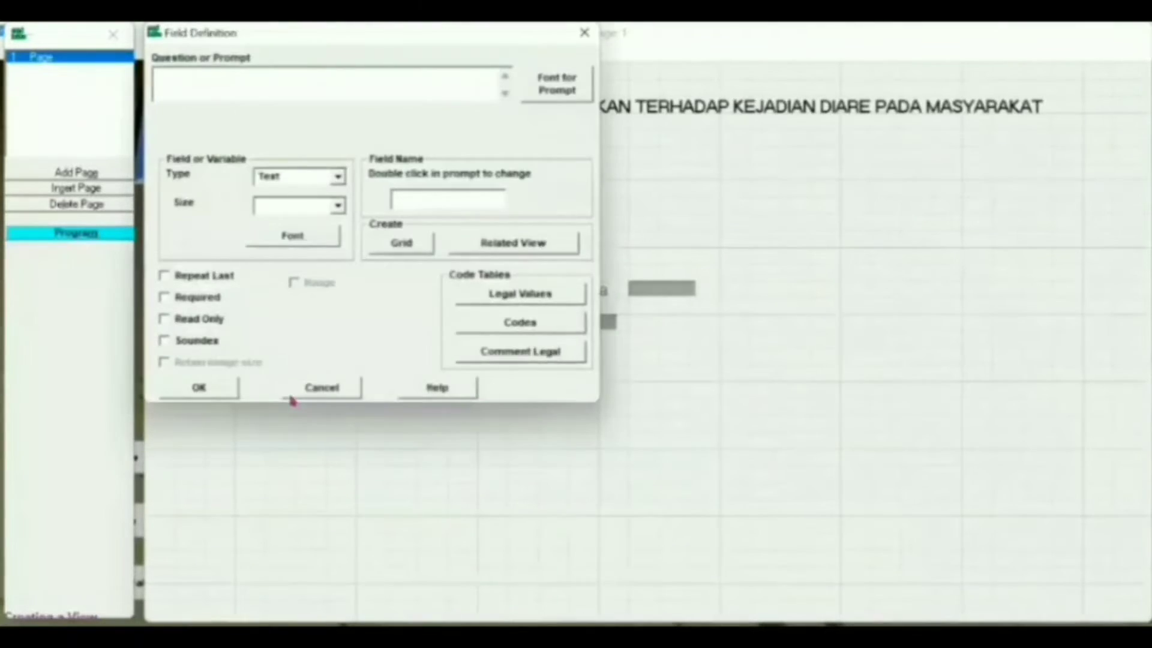
{"action": "type", "text": "1. Penyakit diare merupakan.."}
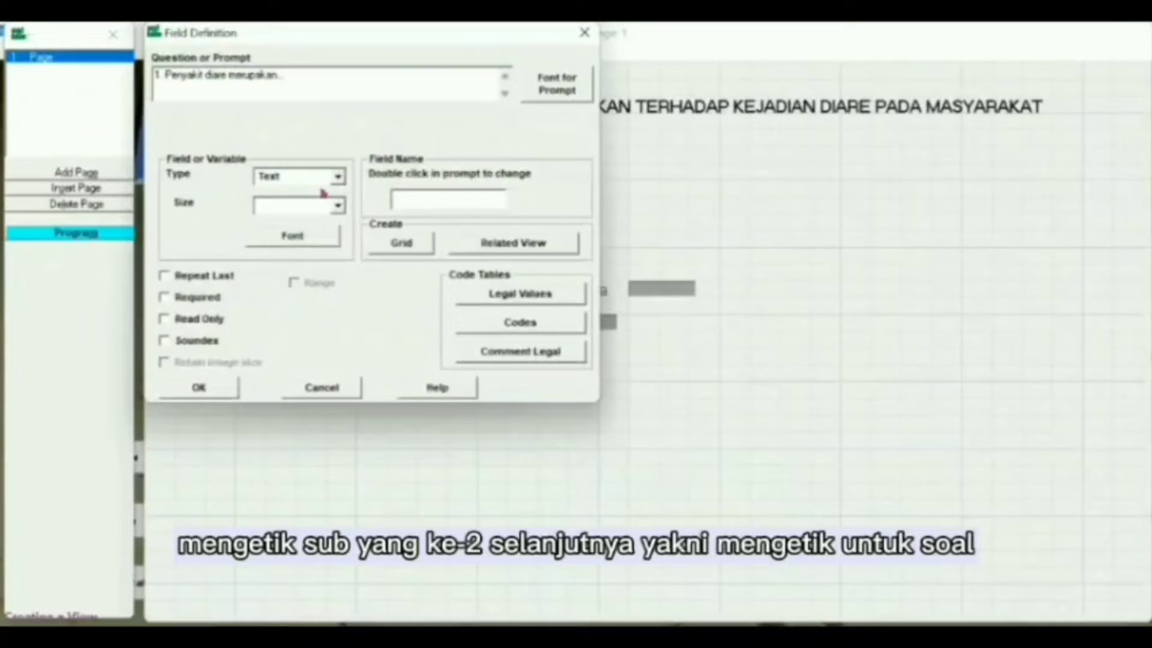
{"action": "left_click", "coordinate": [327, 177]}
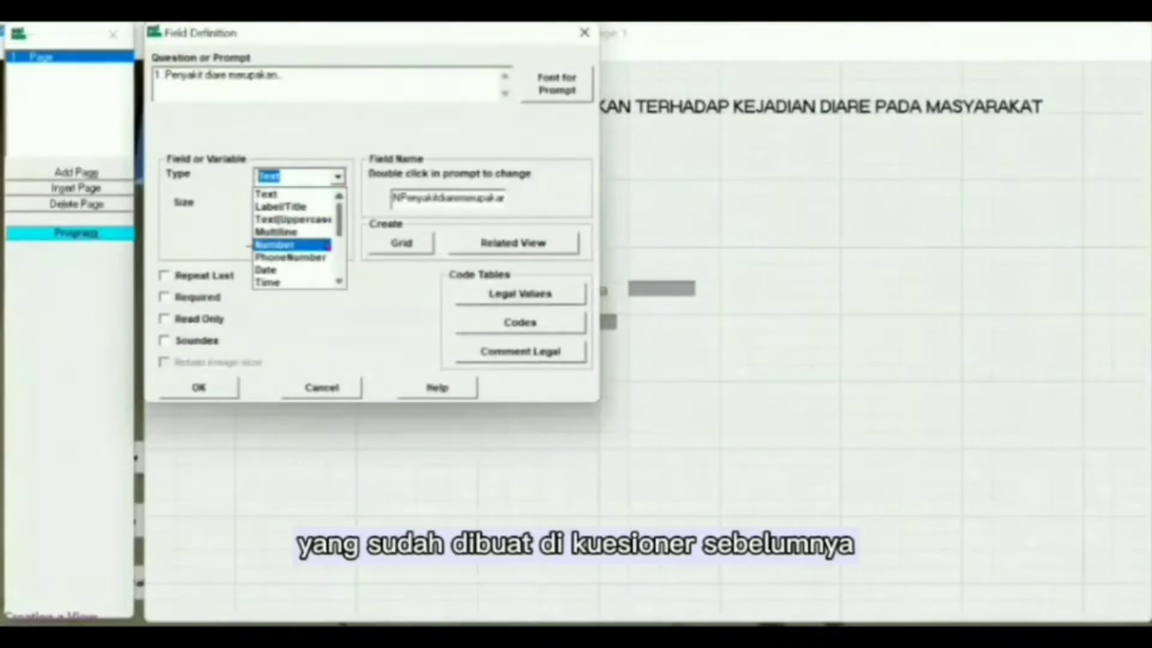
{"action": "left_click", "coordinate": [327, 245]}
{"action": "left_click", "coordinate": [539, 84]}
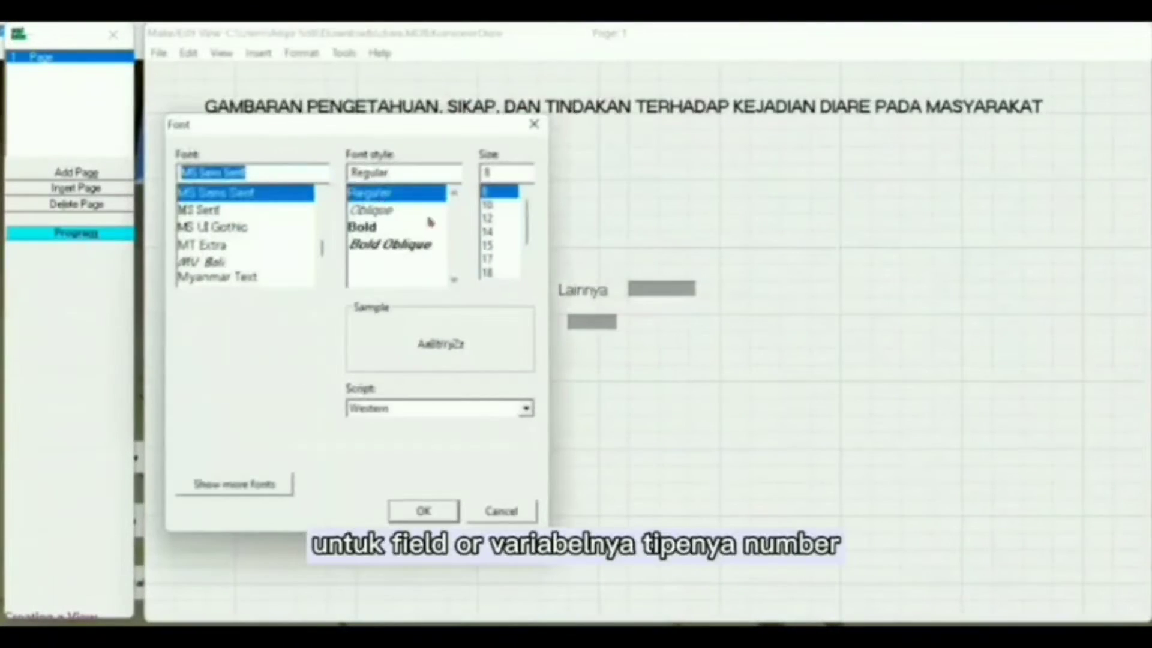
{"action": "left_click", "coordinate": [498, 218]}
{"action": "left_click", "coordinate": [425, 511]}
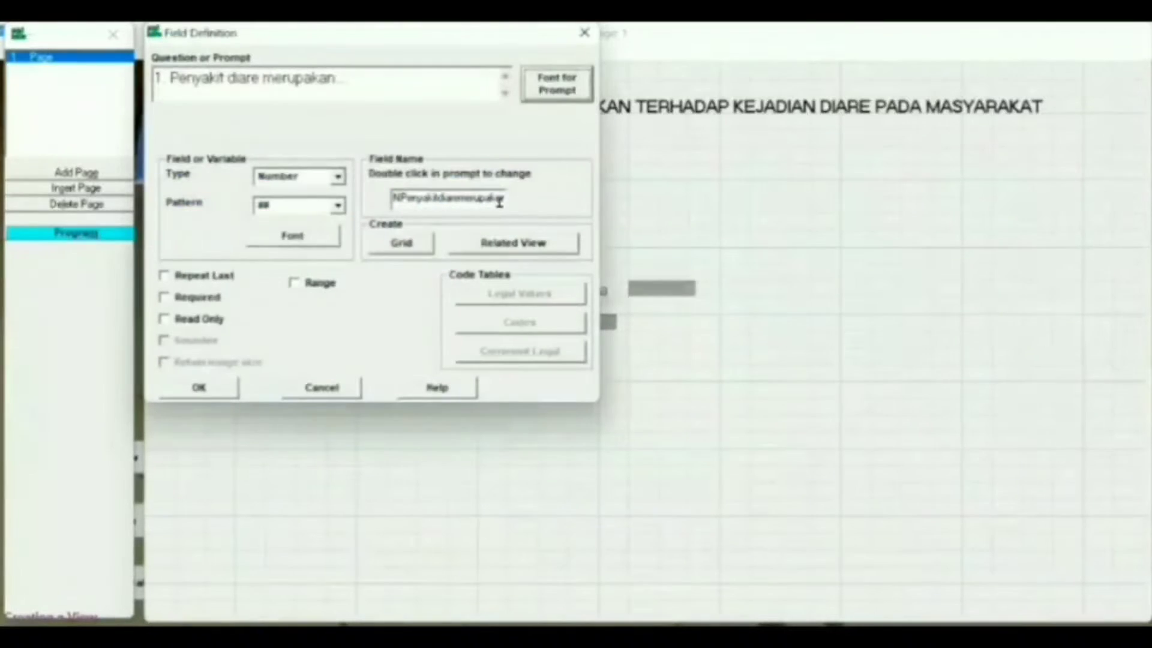
Step: Name the field P1 with pattern # and range 0 to 1, then place it
{"action": "left_click", "coordinate": [499, 202]}
{"action": "key", "text": "BackSpace"}
{"action": "key", "text": "BackSpace"}
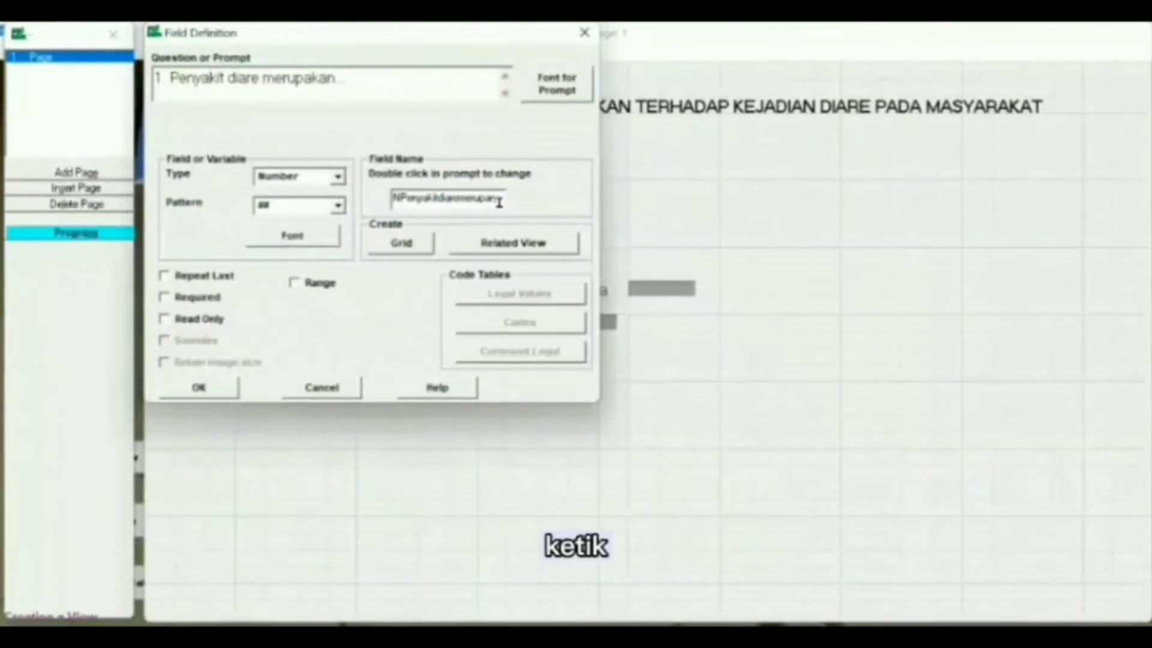
{"action": "key", "text": "BackSpace"}
{"action": "key", "text": "BackSpace"}
{"action": "key", "text": "BackSpace"}
{"action": "key", "text": "BackSpace"}
{"action": "key", "text": "BackSpace"}
{"action": "key", "text": "BackSpace"}
{"action": "key", "text": "BackSpace"}
{"action": "key", "text": "BackSpace"}
{"action": "key", "text": "BackSpace"}
{"action": "key", "text": "BackSpace"}
{"action": "key", "text": "BackSpace"}
{"action": "key", "text": "BackSpace"}
{"action": "key", "text": "BackSpace"}
{"action": "key", "text": "BackSpace"}
{"action": "key", "text": "BackSpace"}
{"action": "key", "text": "BackSpace"}
{"action": "key", "text": "BackSpace"}
{"action": "key", "text": "BackSpace"}
{"action": "key", "text": "BackSpace"}
{"action": "key", "text": "BackSpace"}
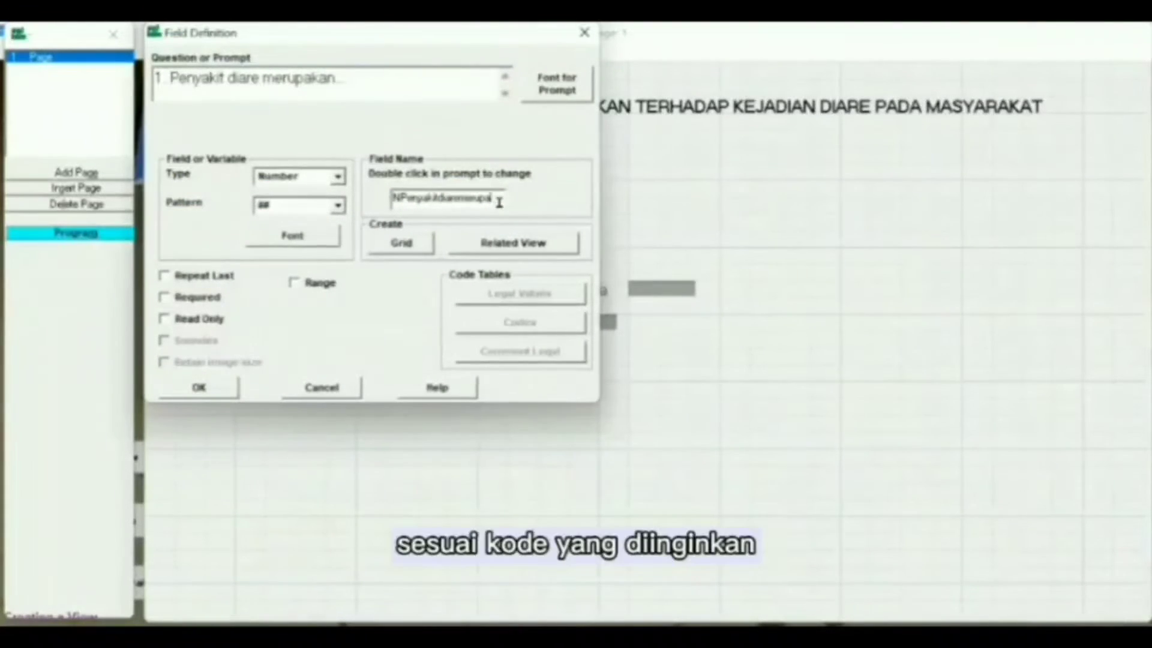
{"action": "type", "text": "P1"}
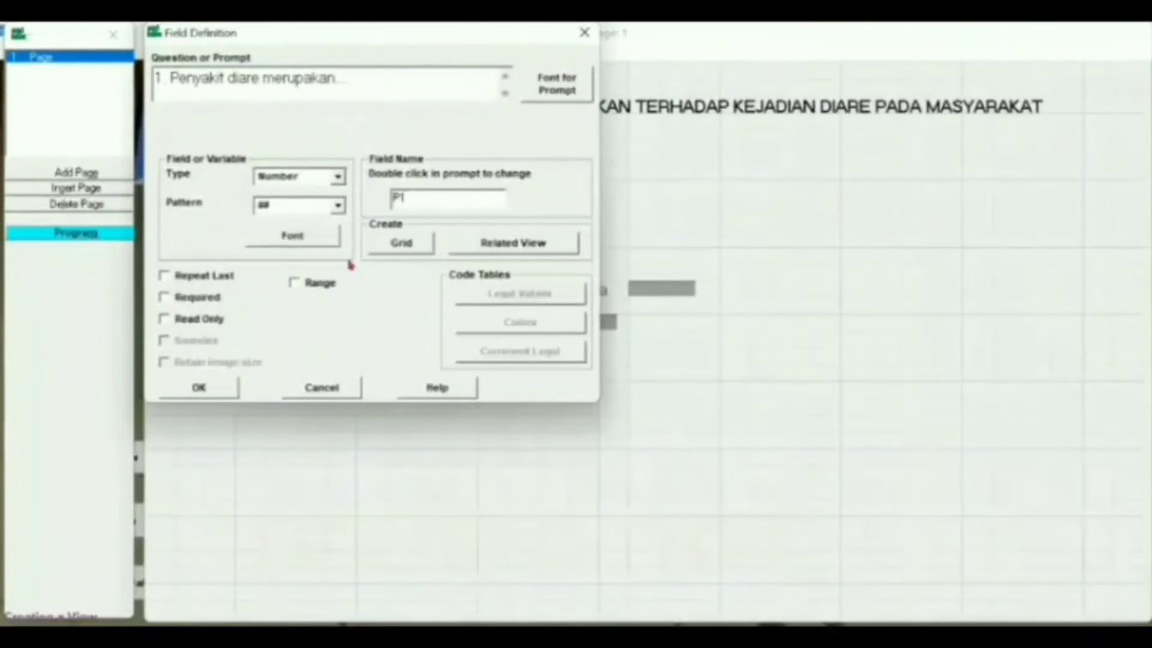
{"action": "left_click", "coordinate": [337, 206]}
{"action": "left_click", "coordinate": [324, 227]}
{"action": "left_click", "coordinate": [316, 282]}
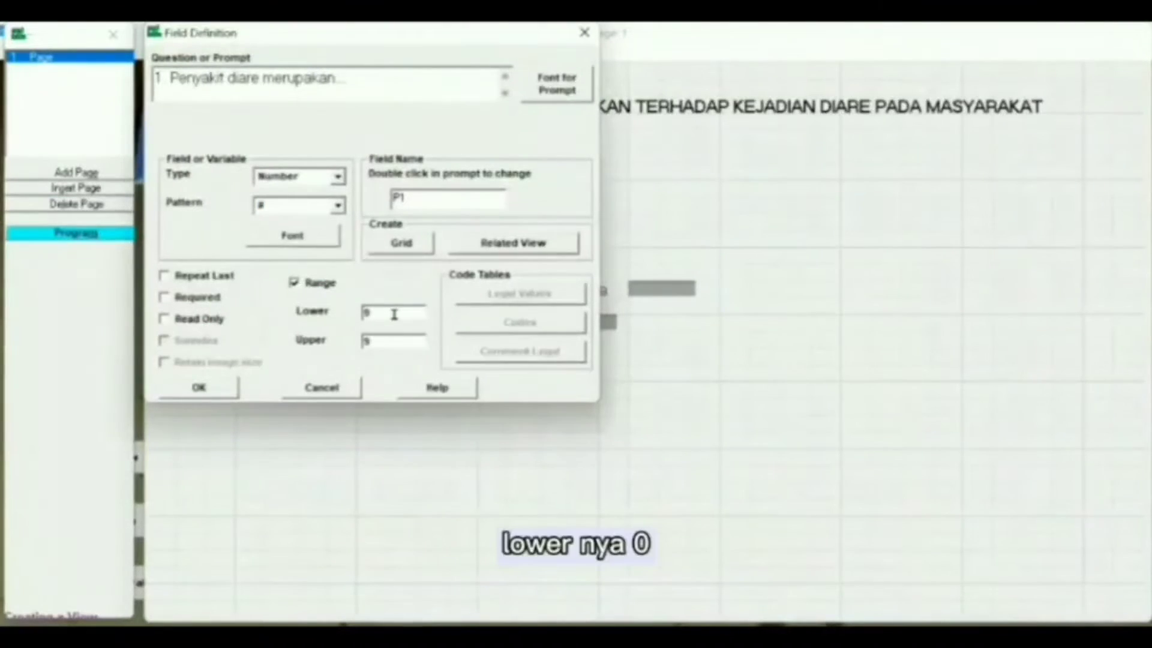
{"action": "left_click", "coordinate": [392, 337]}
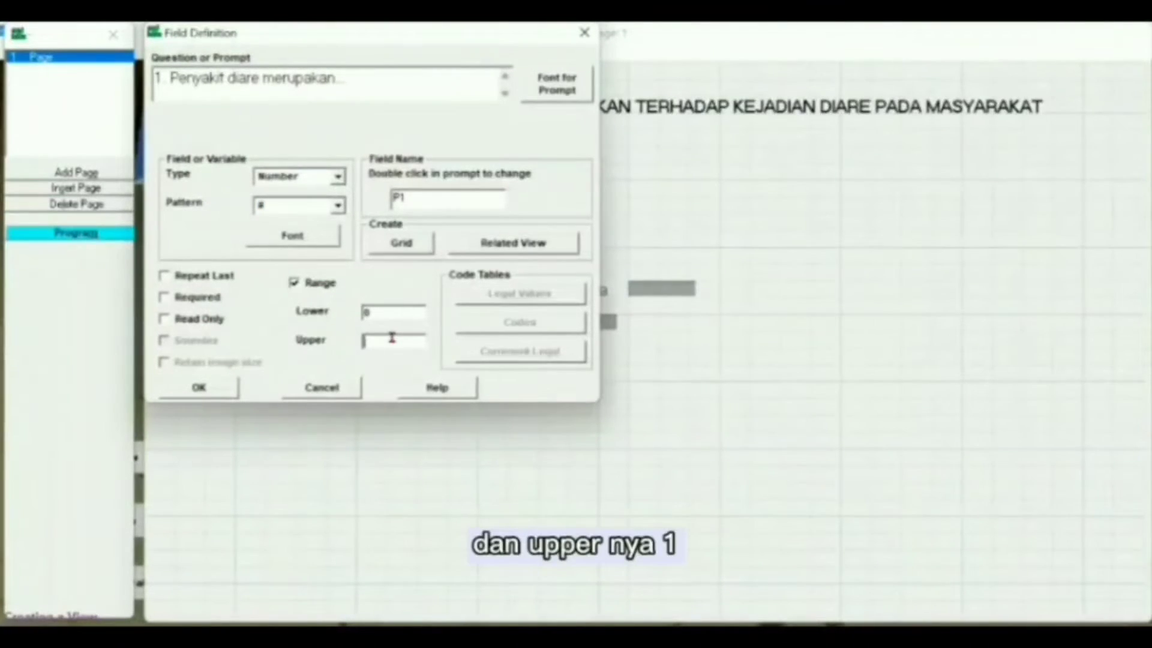
{"action": "type", "text": "1"}
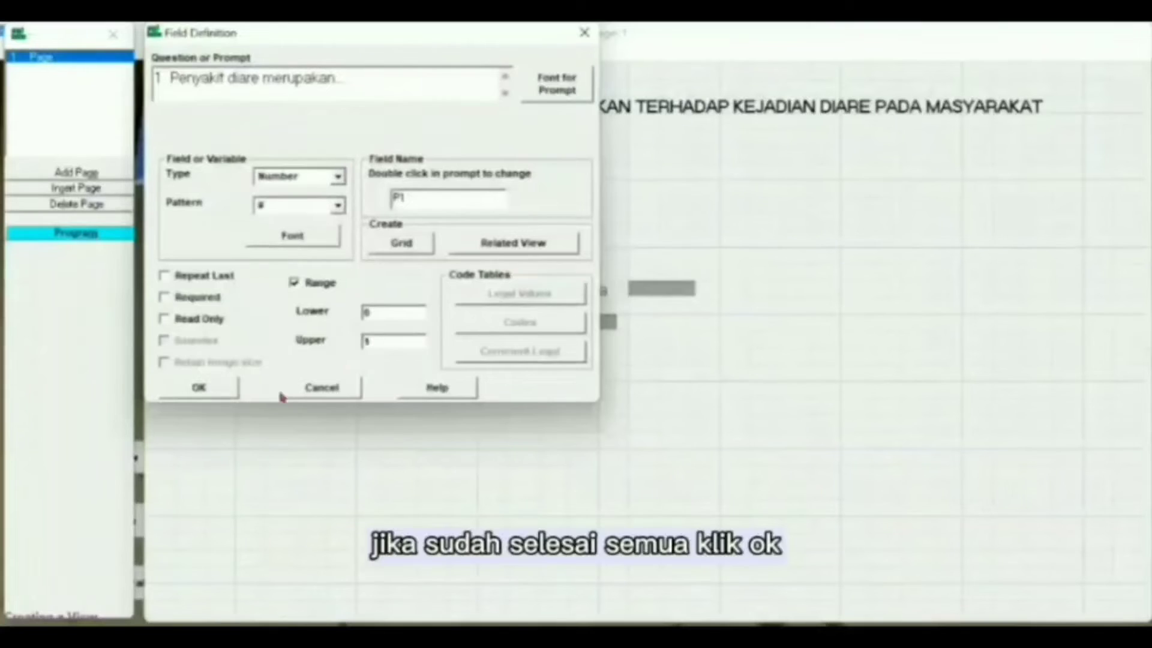
{"action": "left_click", "coordinate": [191, 387]}
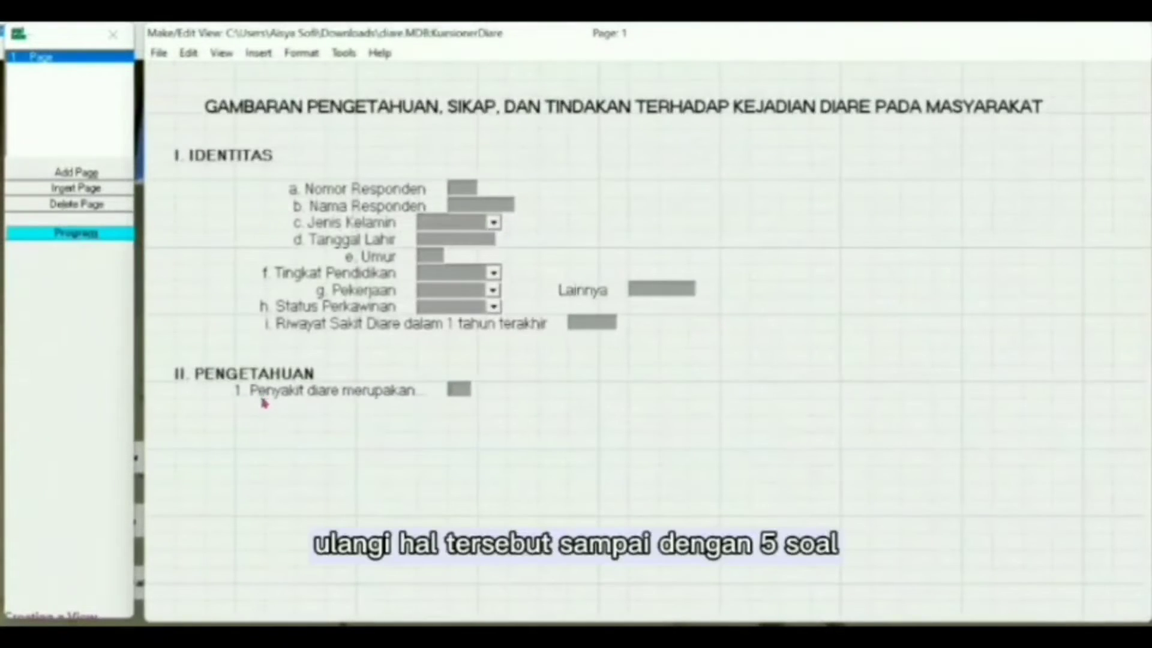
Step: Add the Label/Title 'a. Kondisi Buang Air Besar (BAB) yang encer...' with a blank field name, aligned under question 1
{"action": "left_click", "coordinate": [276, 411]}
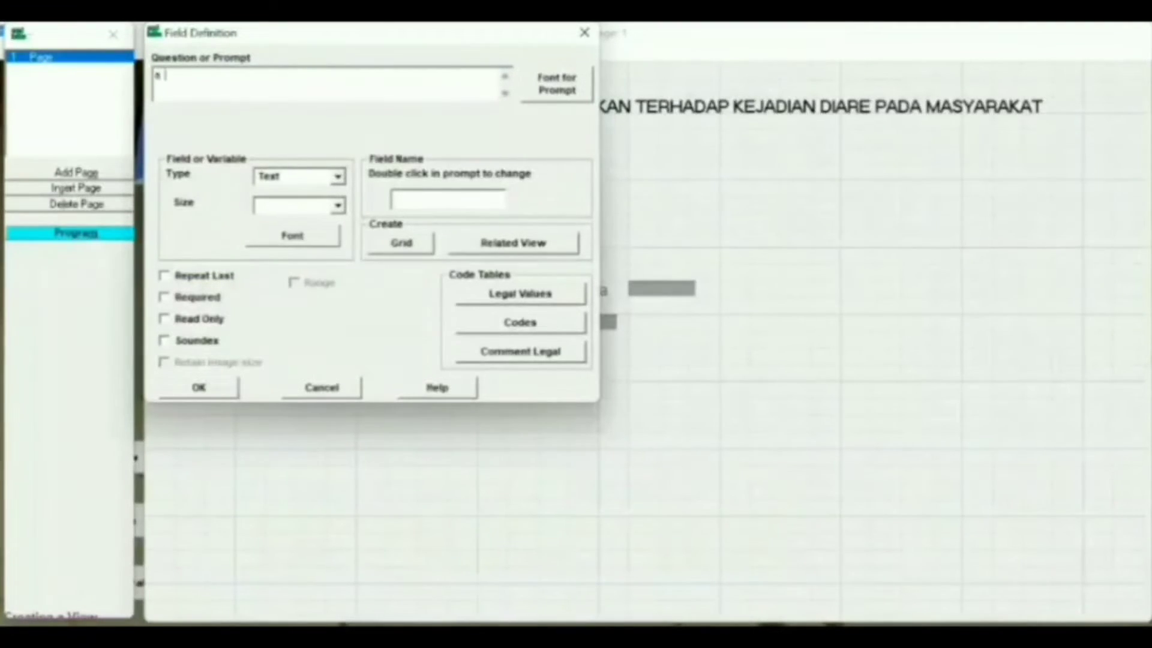
{"action": "type", "text": "Kondisi Buang Air"}
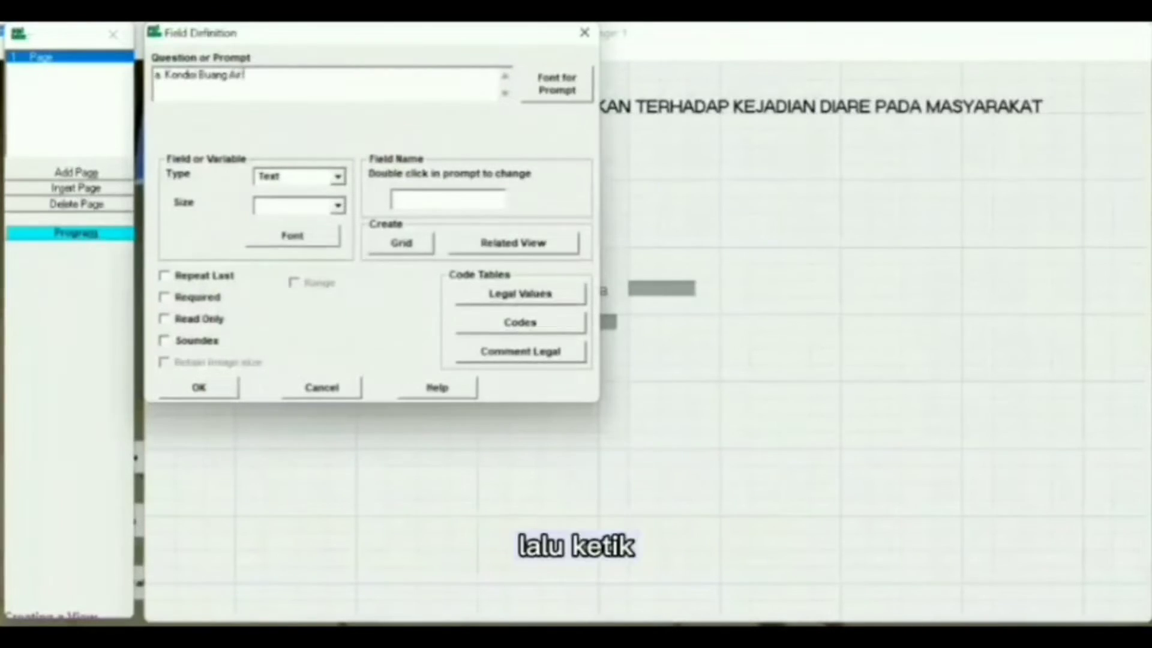
{"action": "type", "text": " Besar"}
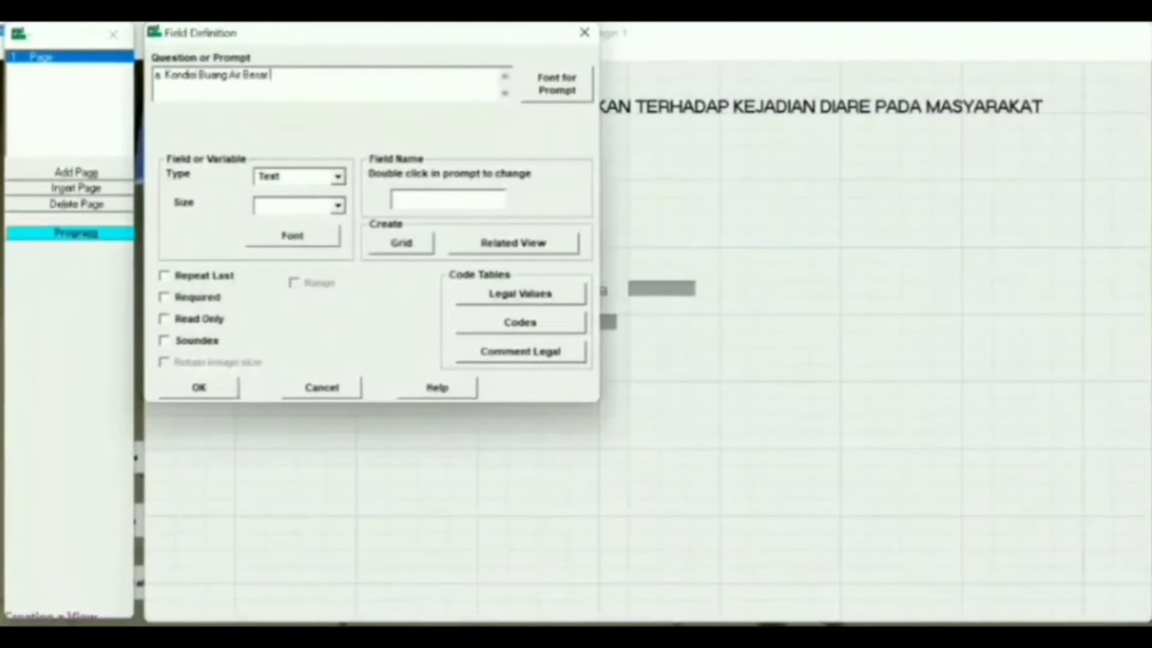
{"action": "type", "text": " (BAB) yang encer dan lebih sering dari biasanya"}
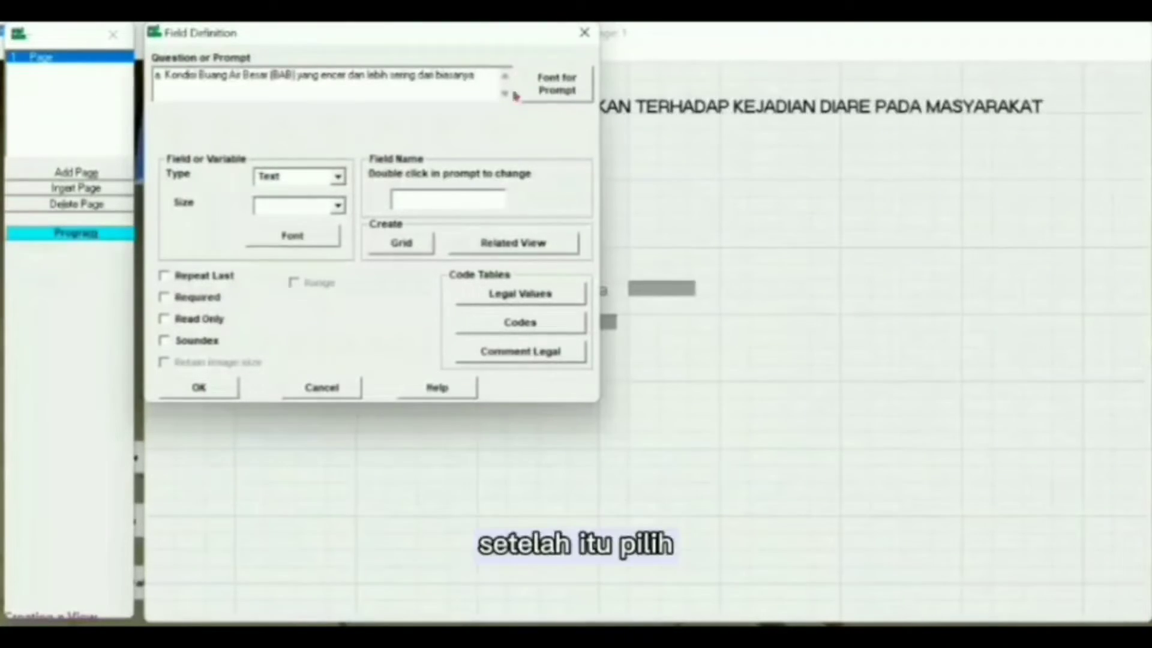
{"action": "left_click", "coordinate": [556, 84]}
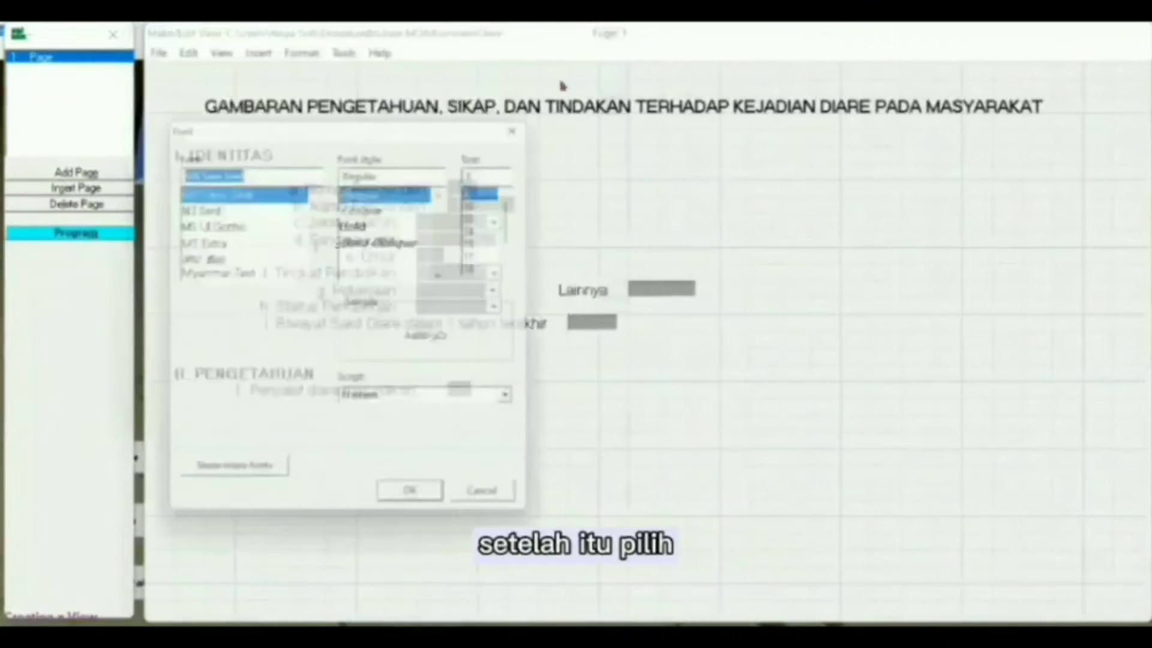
{"action": "left_click", "coordinate": [422, 510]}
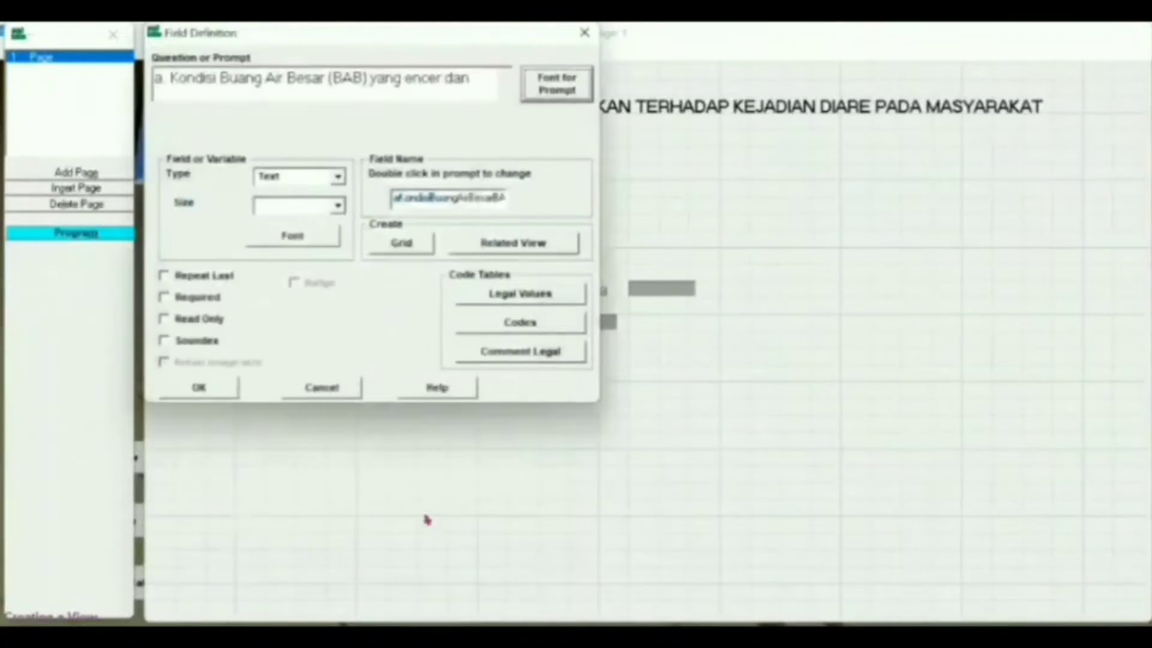
{"action": "left_click", "coordinate": [339, 177]}
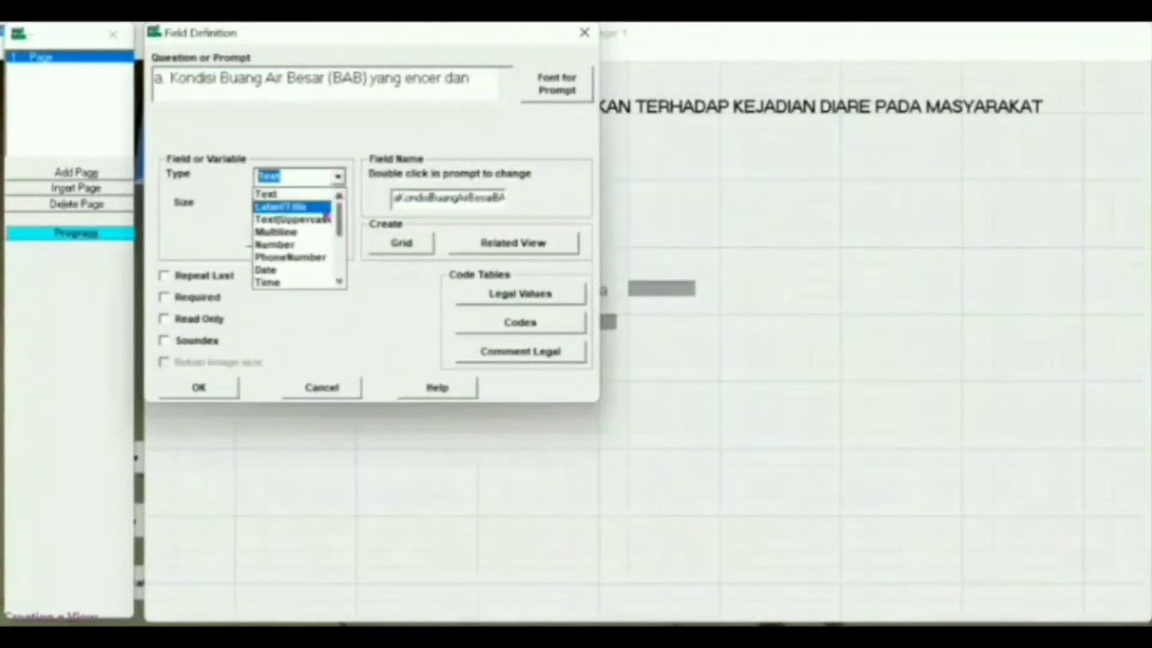
{"action": "left_click", "coordinate": [295, 205]}
{"action": "left_click", "coordinate": [501, 196]}
{"action": "key", "text": "BackSpace"}
{"action": "key", "text": "BackSpace"}
{"action": "key", "text": "BackSpace"}
{"action": "key", "text": "BackSpace"}
{"action": "key", "text": "BackSpace"}
{"action": "key", "text": "BackSpace"}
{"action": "key", "text": "BackSpace"}
{"action": "key", "text": "BackSpace"}
{"action": "key", "text": "BackSpace"}
{"action": "key", "text": "BackSpace"}
{"action": "key", "text": "BackSpace"}
{"action": "key", "text": "BackSpace"}
{"action": "key", "text": "BackSpace"}
{"action": "key", "text": "BackSpace"}
{"action": "key", "text": "BackSpace"}
{"action": "key", "text": "BackSpace"}
{"action": "key", "text": "BackSpace"}
{"action": "key", "text": "BackSpace"}
{"action": "key", "text": "BackSpace"}
{"action": "key", "text": "BackSpace"}
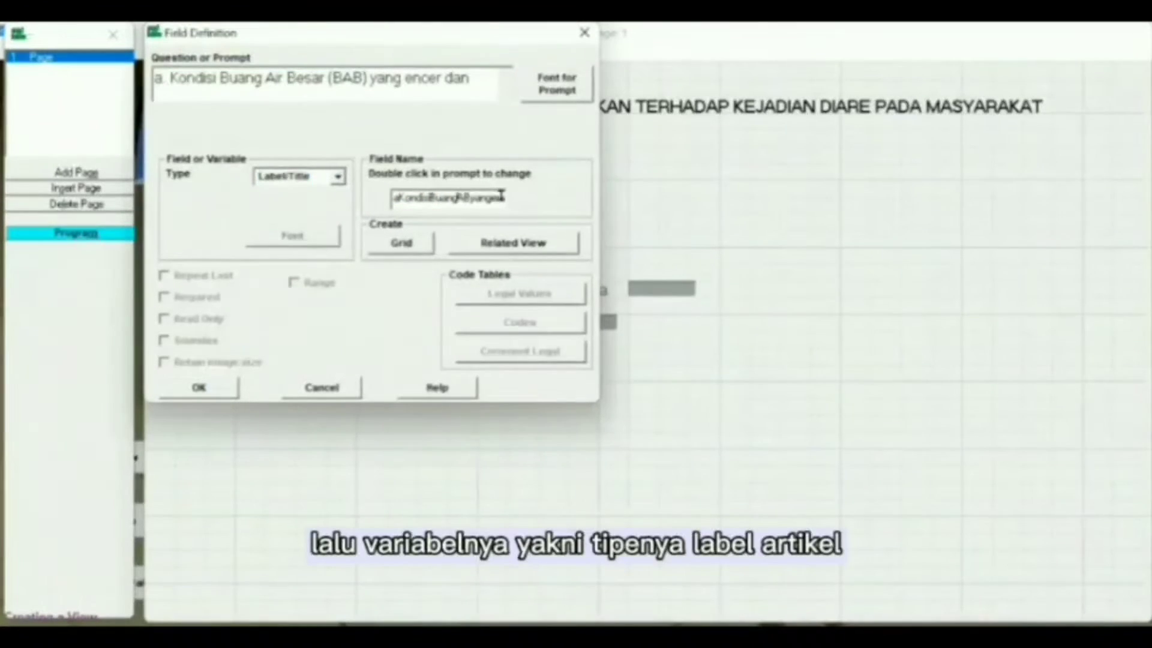
{"action": "left_click", "coordinate": [501, 195]}
{"action": "key", "text": "BackSpace"}
{"action": "key", "text": "BackSpace"}
{"action": "key", "text": "BackSpace"}
{"action": "key", "text": "BackSpace"}
{"action": "key", "text": "BackSpace"}
{"action": "key", "text": "BackSpace"}
{"action": "key", "text": "BackSpace"}
{"action": "key", "text": "BackSpace"}
{"action": "key", "text": "BackSpace"}
{"action": "key", "text": "BackSpace"}
{"action": "key", "text": "BackSpace"}
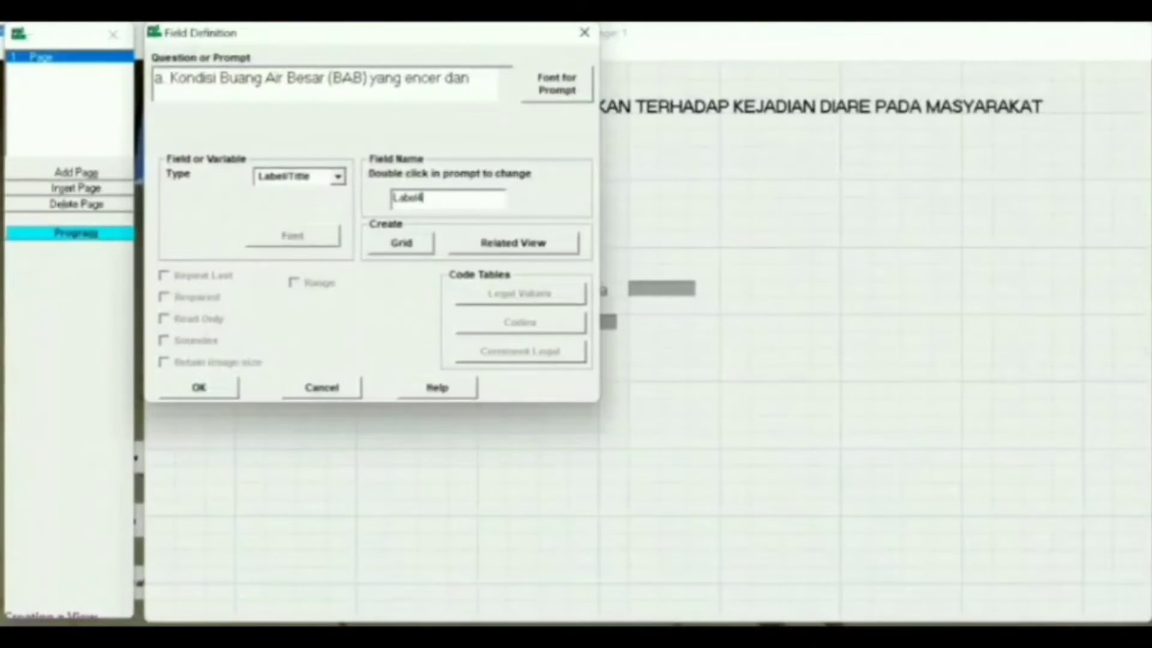
{"action": "left_click", "coordinate": [208, 389]}
{"action": "left_click_drag", "start_coordinate": [230, 413], "coordinate": [367, 414]}
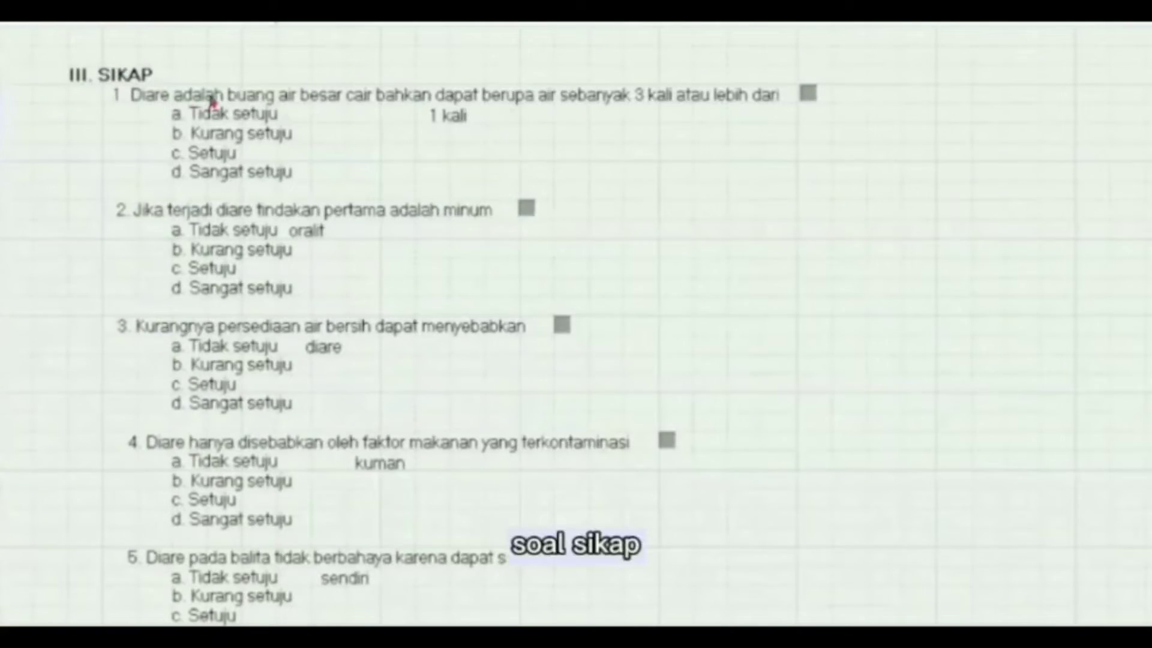
Step: Review SIKAP question 1's field, keeping the Number type and single-digit pattern
{"action": "double_click", "coordinate": [208, 91]}
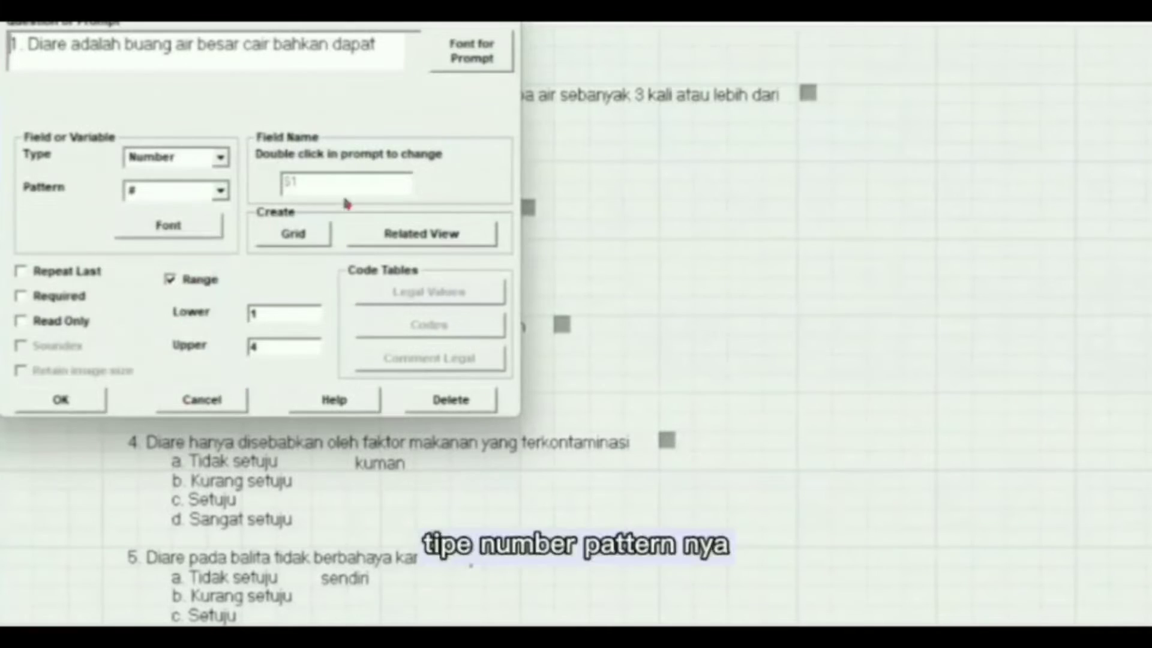
{"action": "left_click", "coordinate": [219, 193]}
{"action": "left_click", "coordinate": [219, 204]}
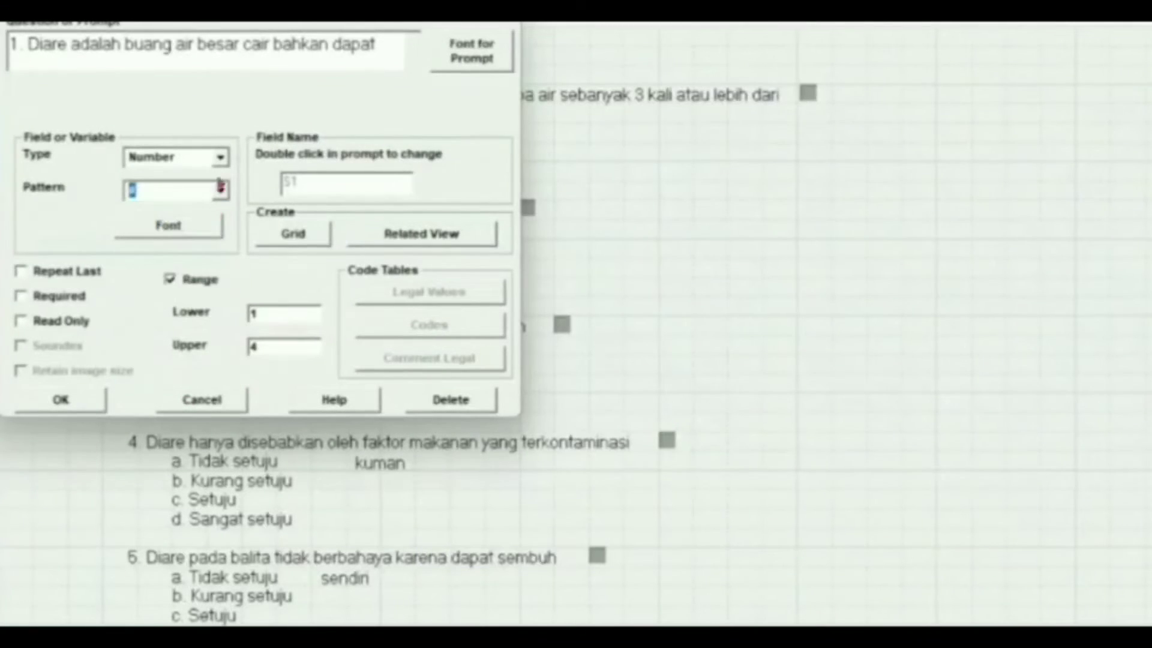
{"action": "left_click", "coordinate": [222, 158]}
{"action": "left_click", "coordinate": [198, 177]}
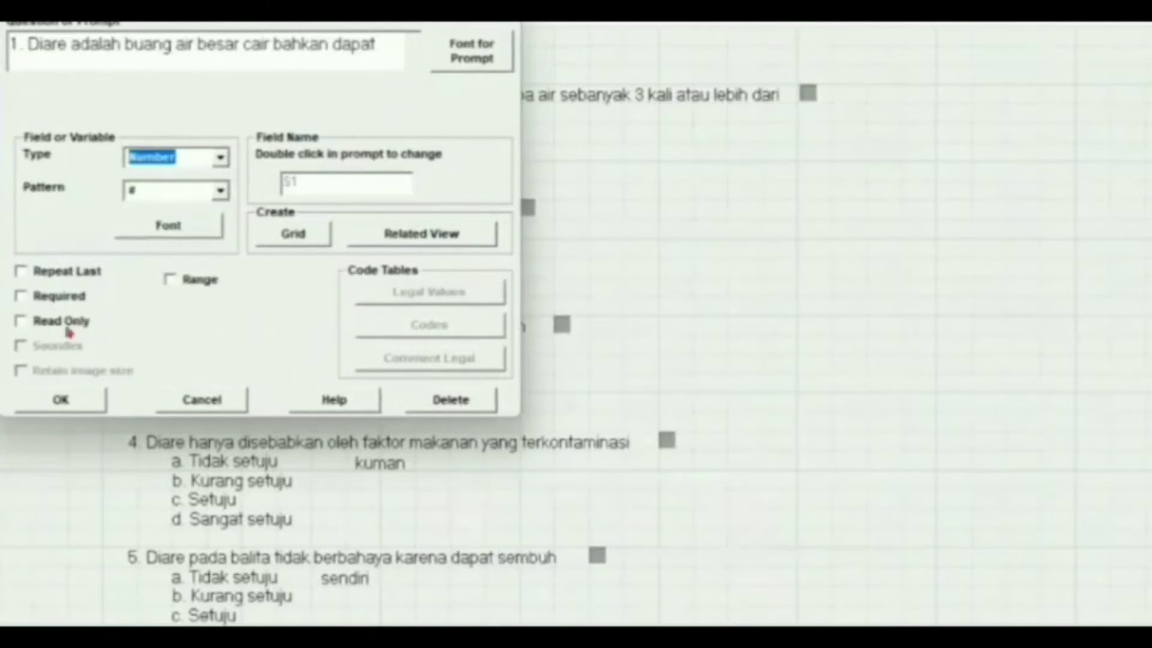
{"action": "left_click", "coordinate": [73, 403]}
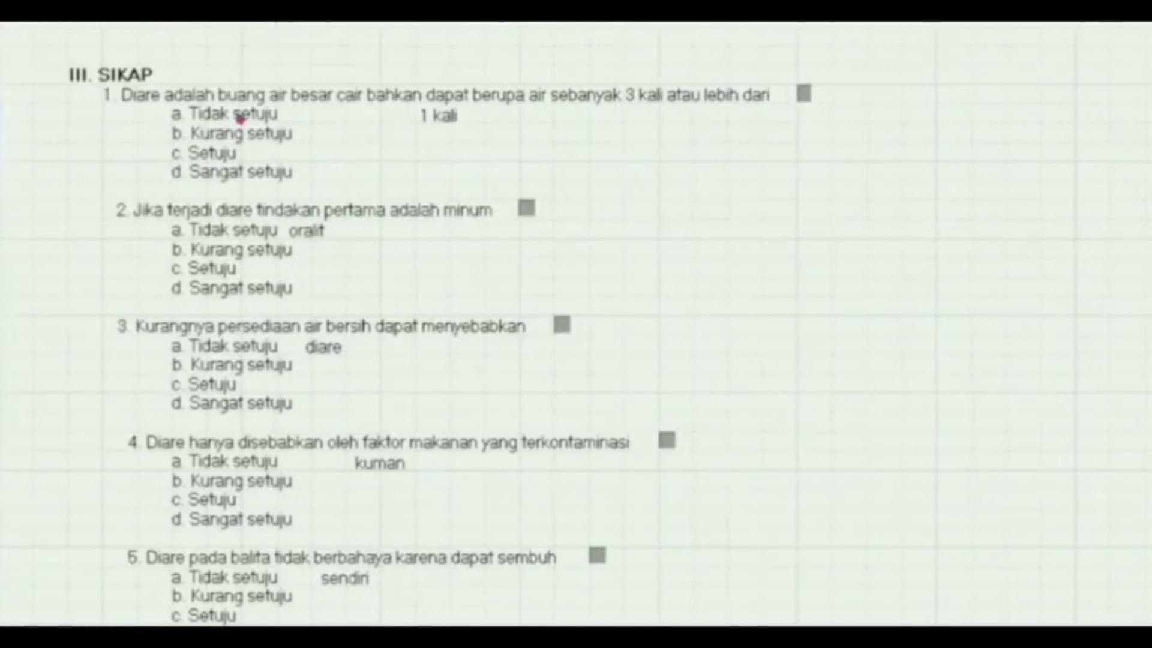
Step: Keep the Kurang setuju answer option as a Label/Title with its prompt font unchanged
{"action": "right_click", "coordinate": [238, 114]}
{"action": "key", "text": "Escape"}
{"action": "right_click", "coordinate": [236, 139]}
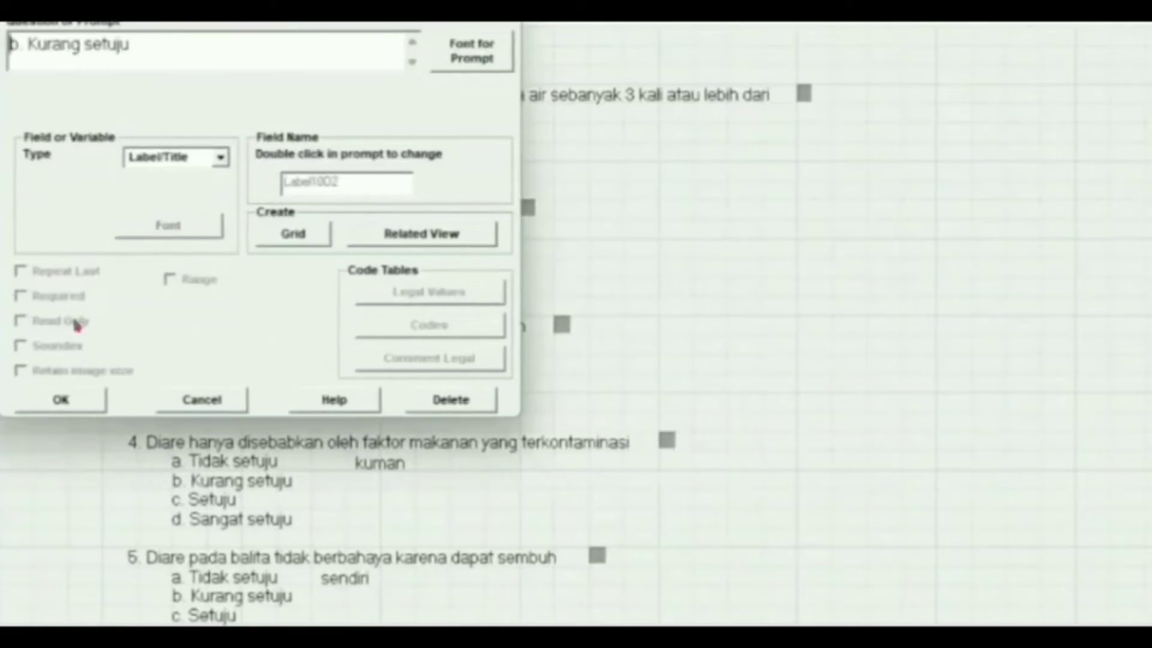
{"action": "left_click", "coordinate": [222, 160]}
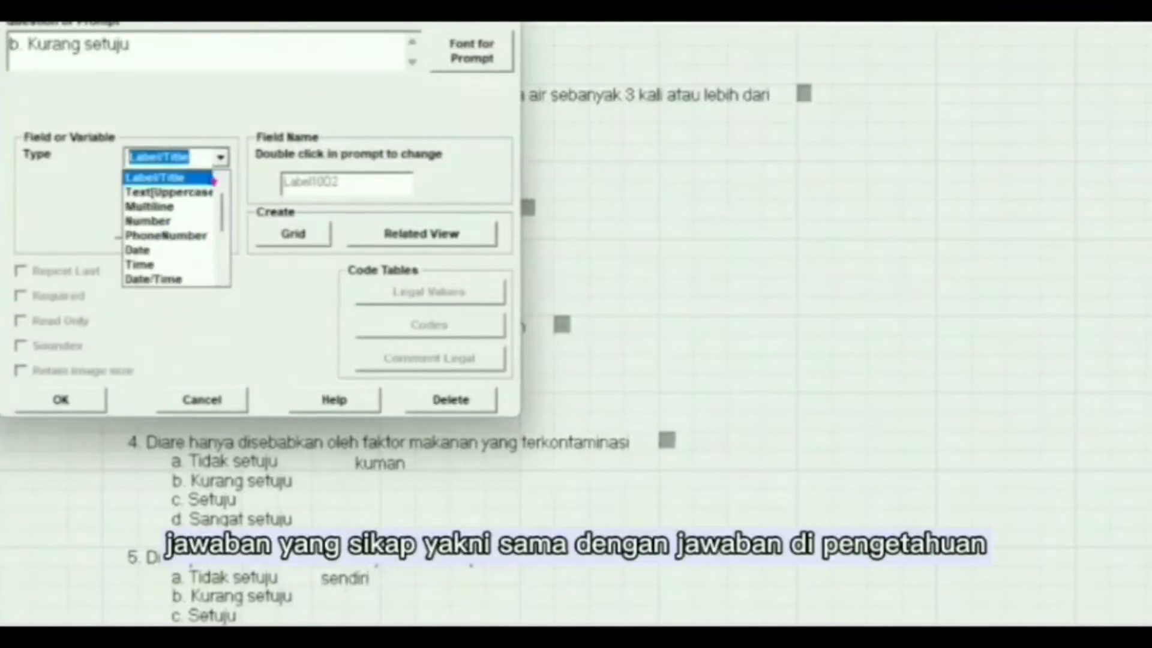
{"action": "left_click", "coordinate": [213, 180]}
{"action": "left_click", "coordinate": [440, 60]}
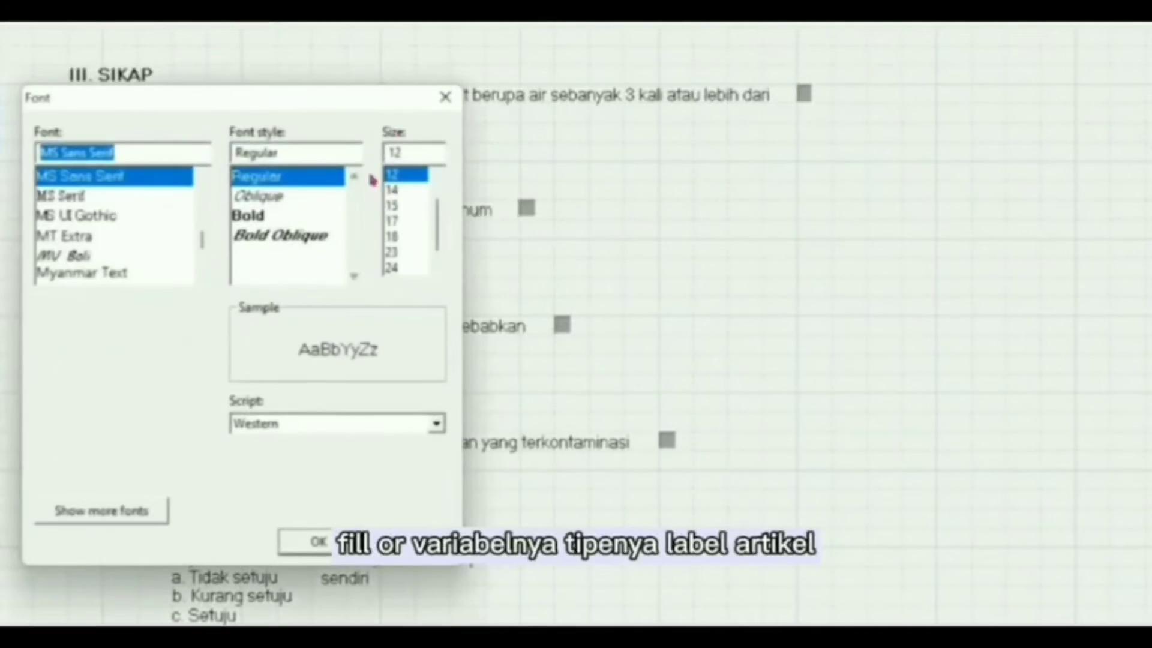
{"action": "left_click", "coordinate": [316, 542]}
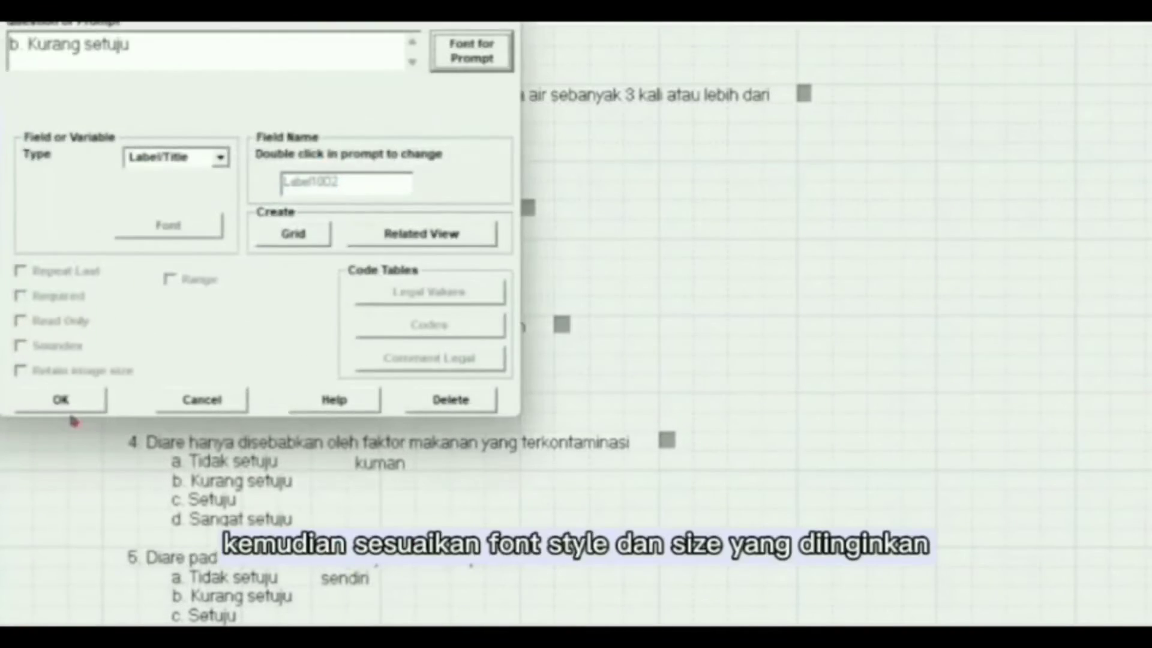
{"action": "left_click", "coordinate": [62, 401]}
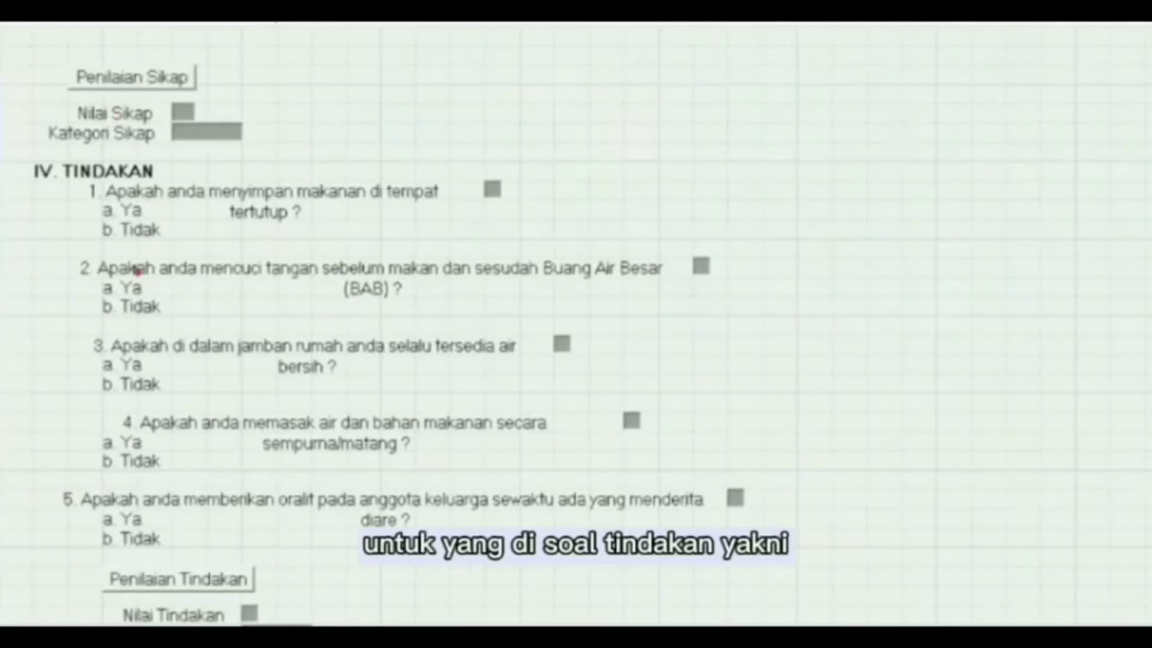
Step: Check the b. Tidak label's properties, then return to Pengetahuan questions 3–5
{"action": "double_click", "coordinate": [111, 195]}
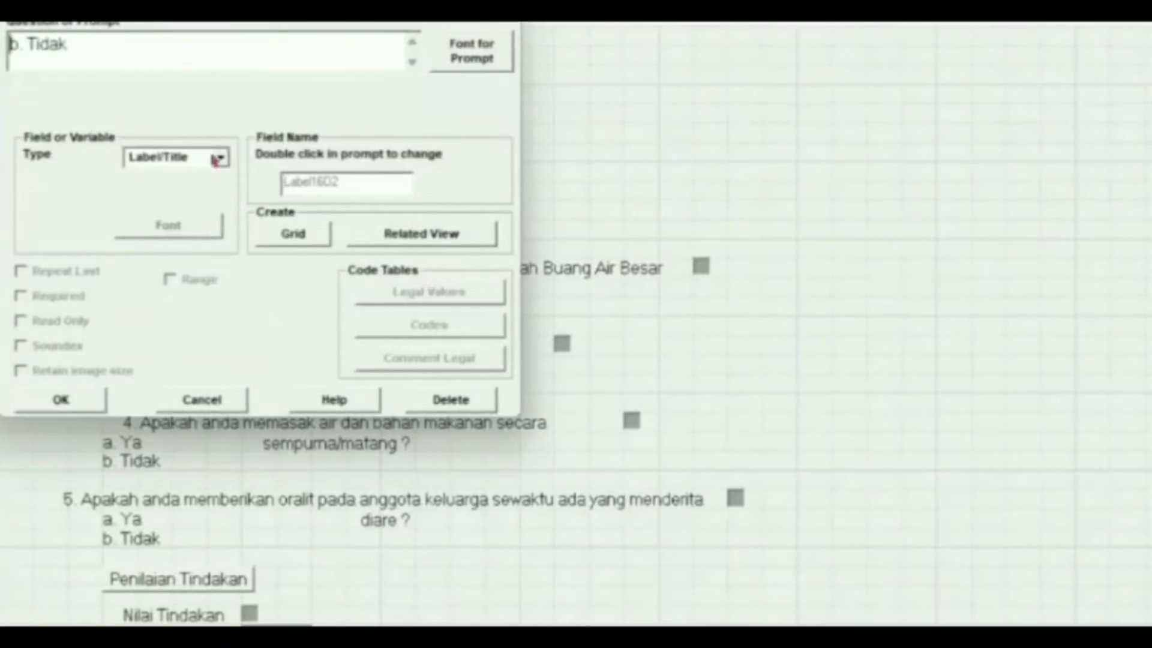
{"action": "left_click", "coordinate": [87, 396]}
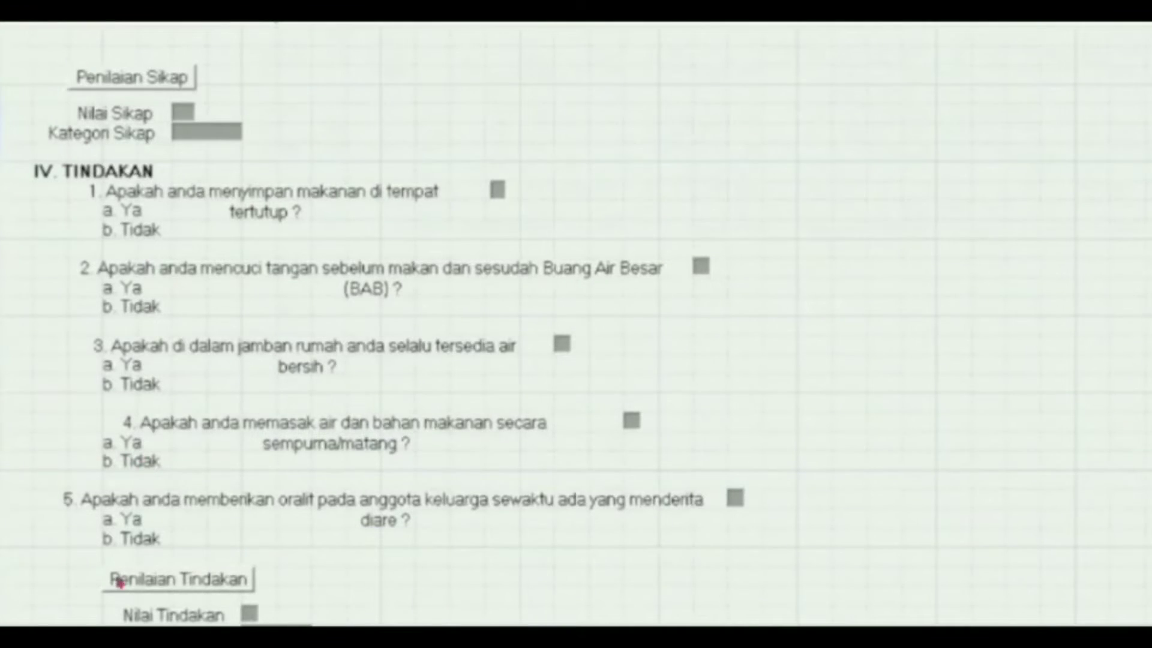
{"action": "scroll", "coordinate": [157, 511], "scroll_direction": "up", "scroll_amount": 10}
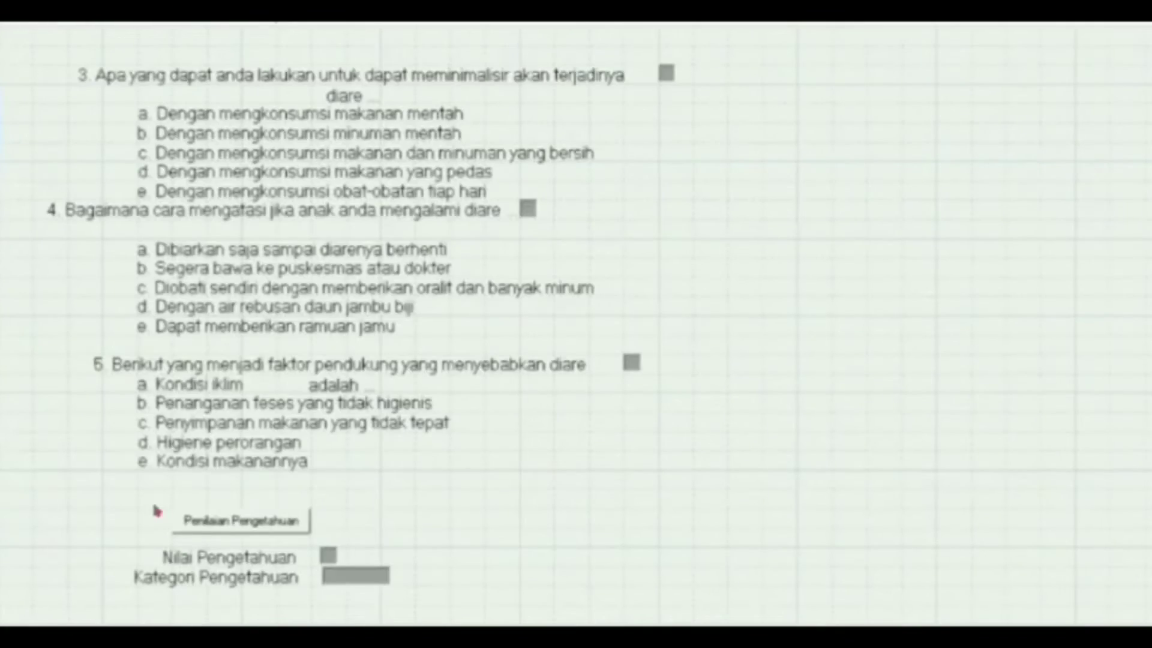
Step: Make Penilaian Pengetahuan a CommandButton and Nilai Pengetahuan a Number field with the # pattern
{"action": "right_click", "coordinate": [180, 528]}
{"action": "left_click", "coordinate": [220, 158]}
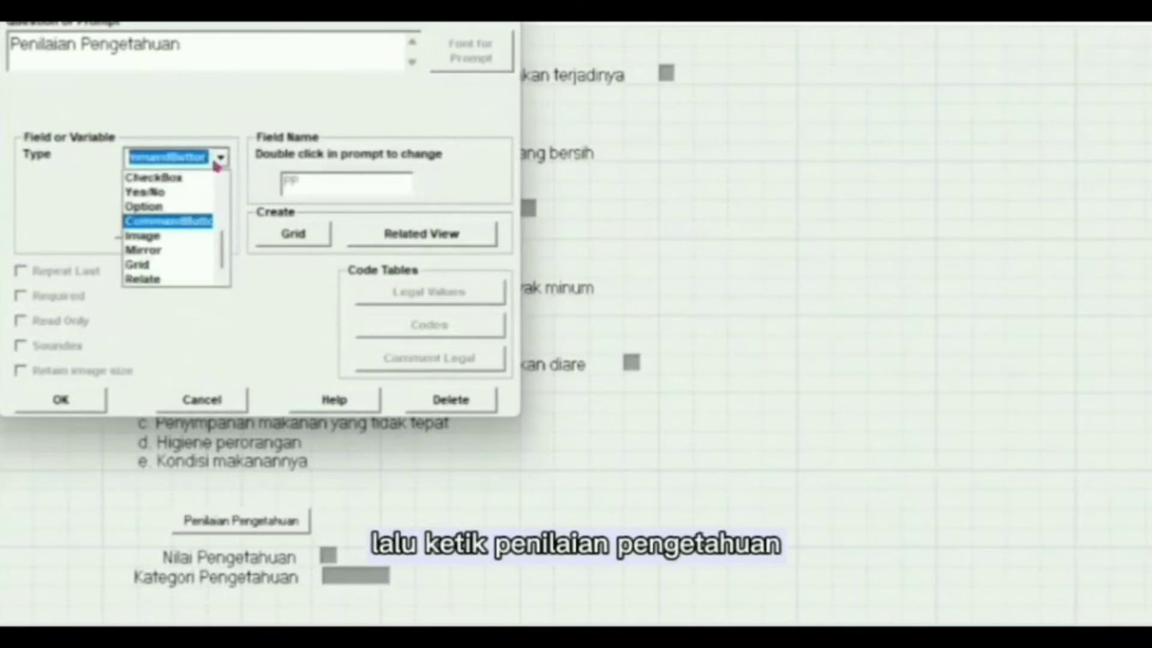
{"action": "left_click", "coordinate": [198, 223]}
{"action": "left_click", "coordinate": [63, 400]}
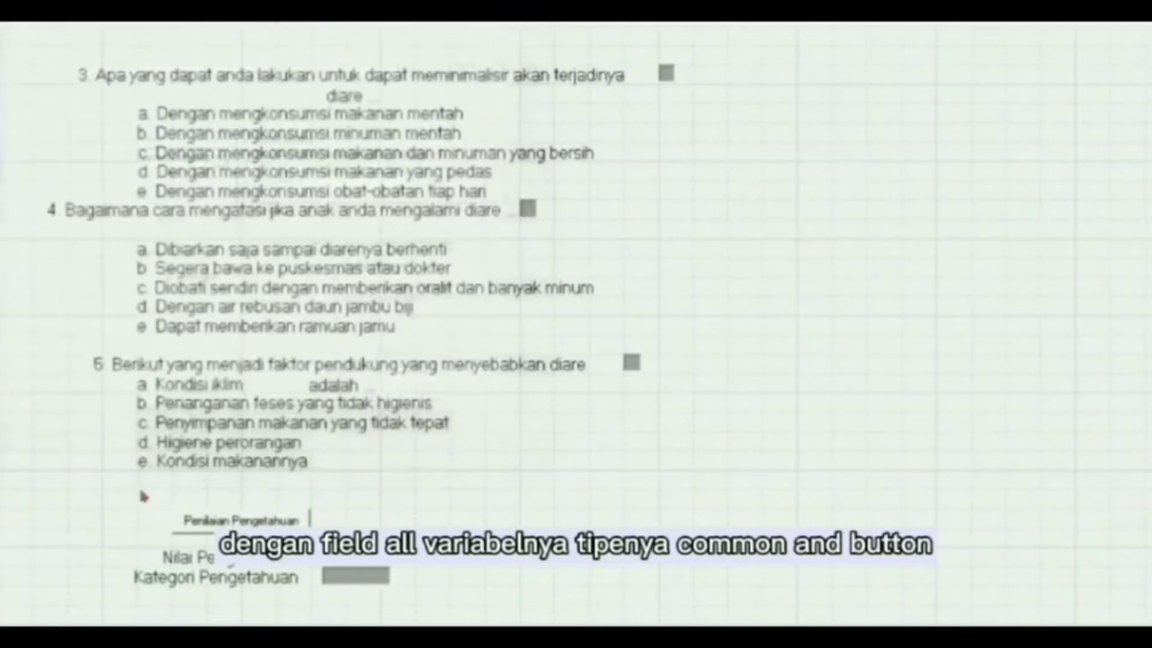
{"action": "right_click", "coordinate": [191, 559]}
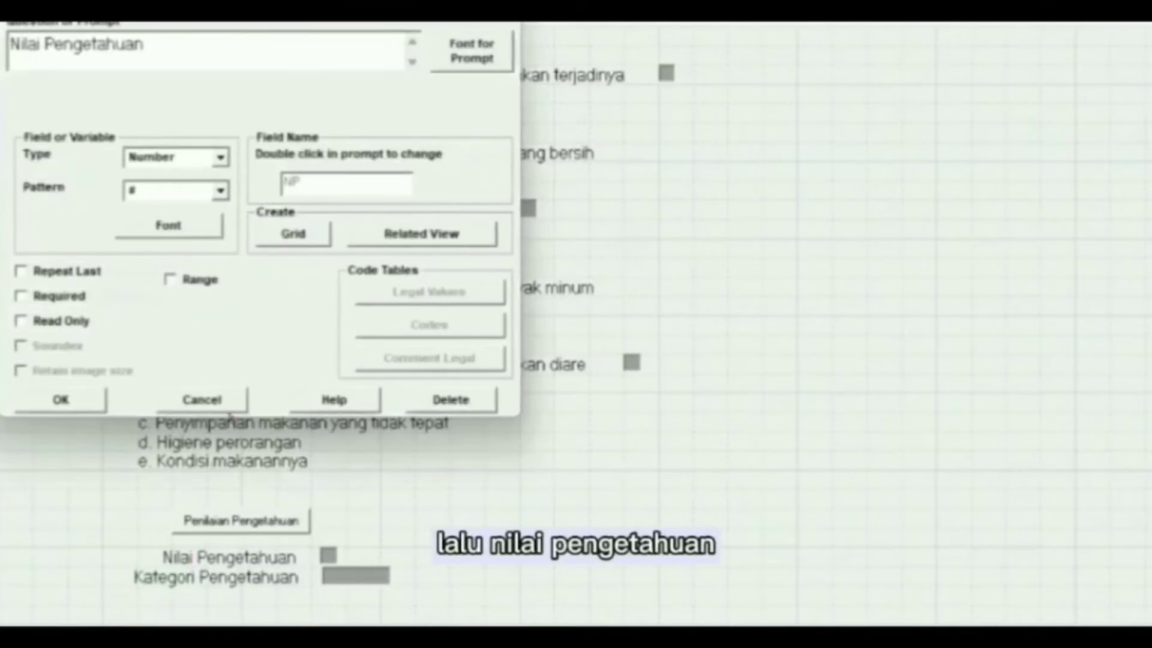
{"action": "left_click", "coordinate": [220, 157]}
{"action": "left_click", "coordinate": [211, 175]}
{"action": "left_click", "coordinate": [221, 191]}
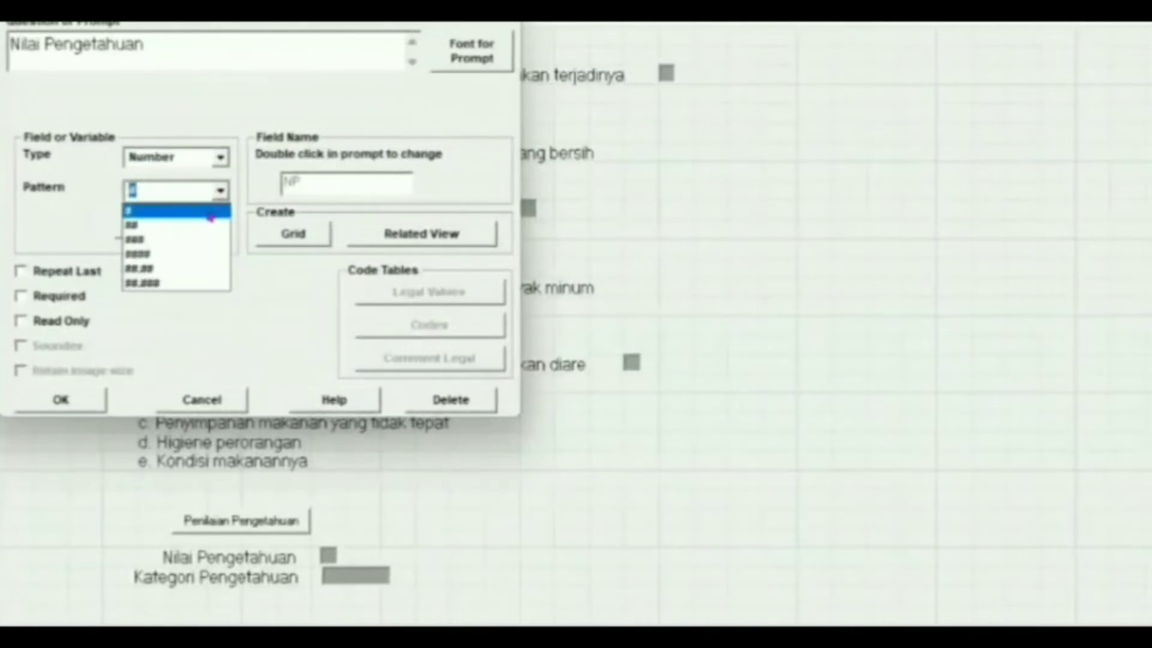
{"action": "left_click", "coordinate": [211, 213]}
{"action": "left_click", "coordinate": [82, 404]}
Step: Set the Kategori Pengetahuan field type to Text
{"action": "right_click", "coordinate": [189, 580]}
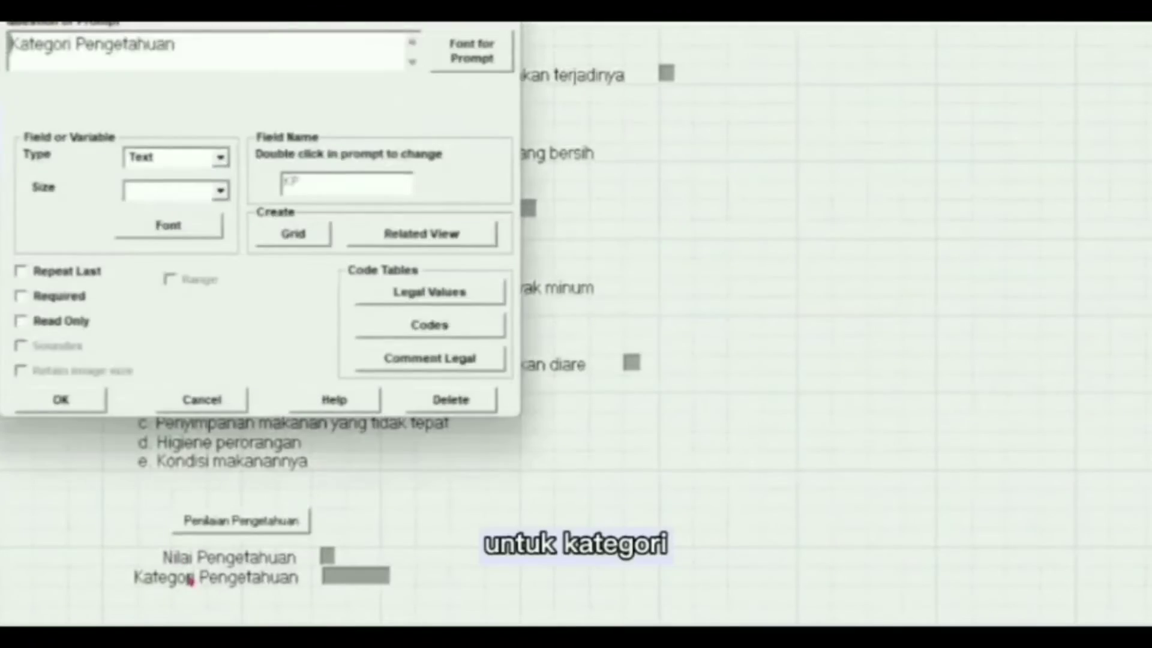
{"action": "left_click", "coordinate": [220, 157]}
{"action": "left_click", "coordinate": [210, 177]}
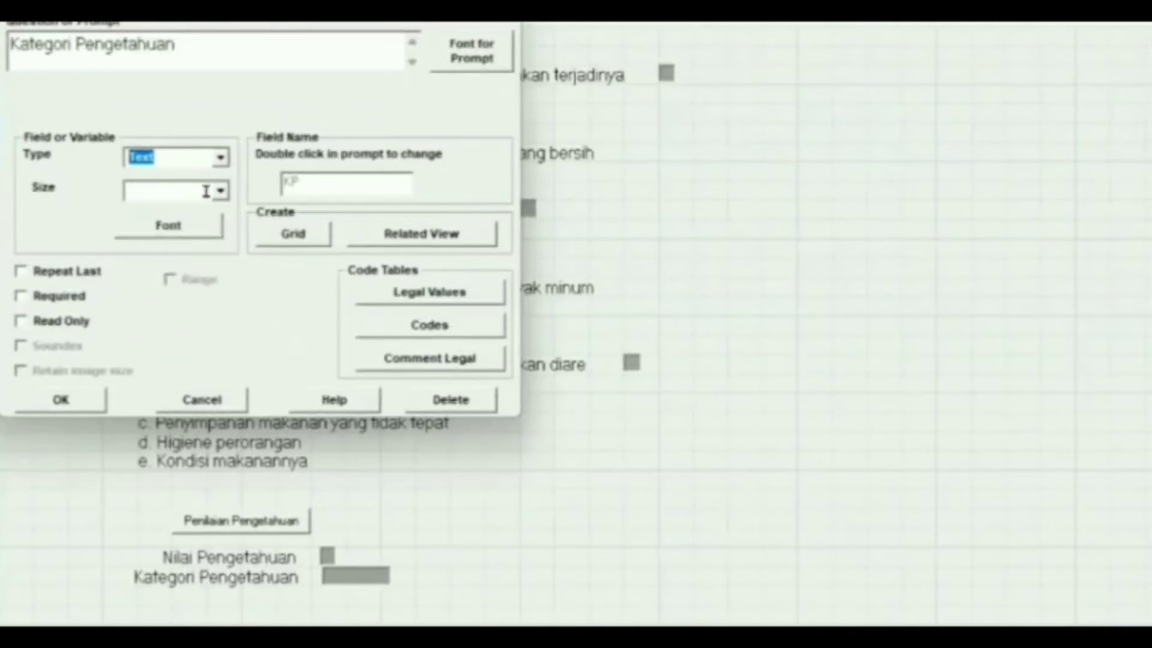
{"action": "left_click", "coordinate": [61, 400]}
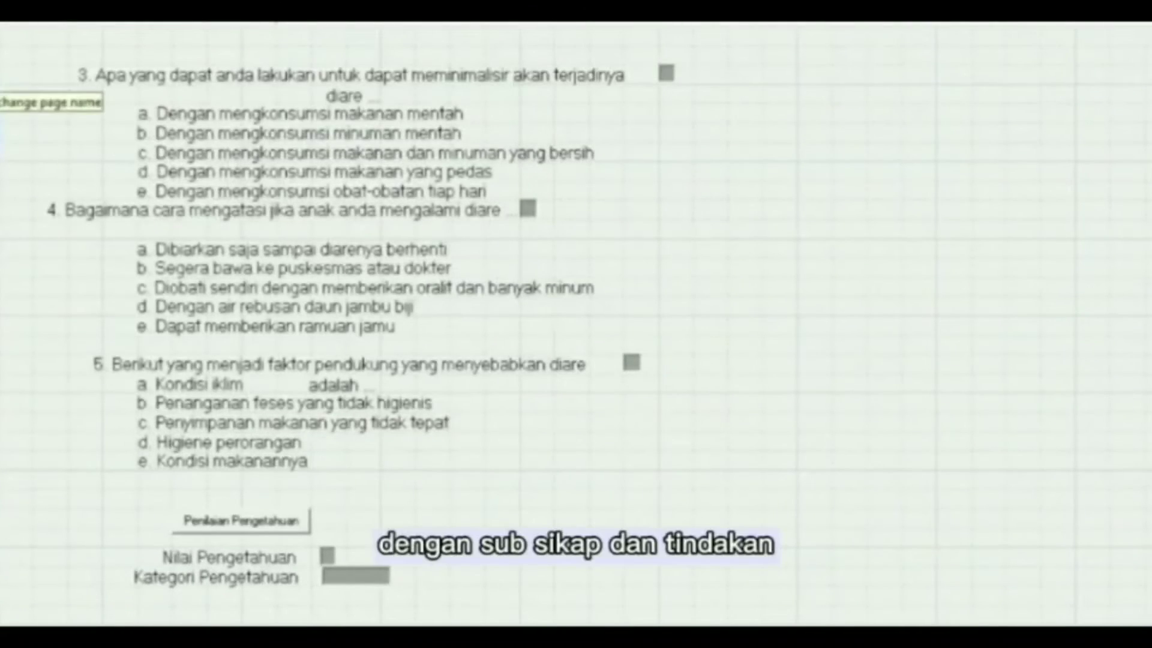
Step: Confirm the Sikap fields and Penilaian Tindakan button, then open check code for Work
{"action": "left_click", "coordinate": [1, 77]}
{"action": "right_click", "coordinate": [117, 89]}
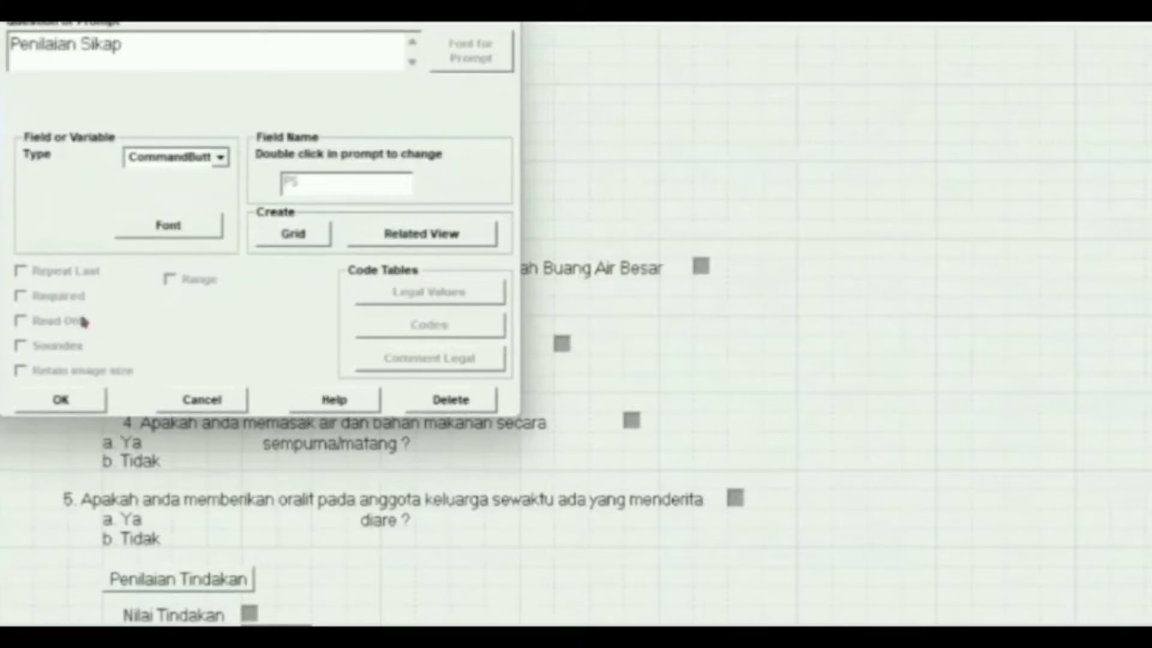
{"action": "left_click", "coordinate": [60, 400]}
{"action": "right_click", "coordinate": [154, 120]}
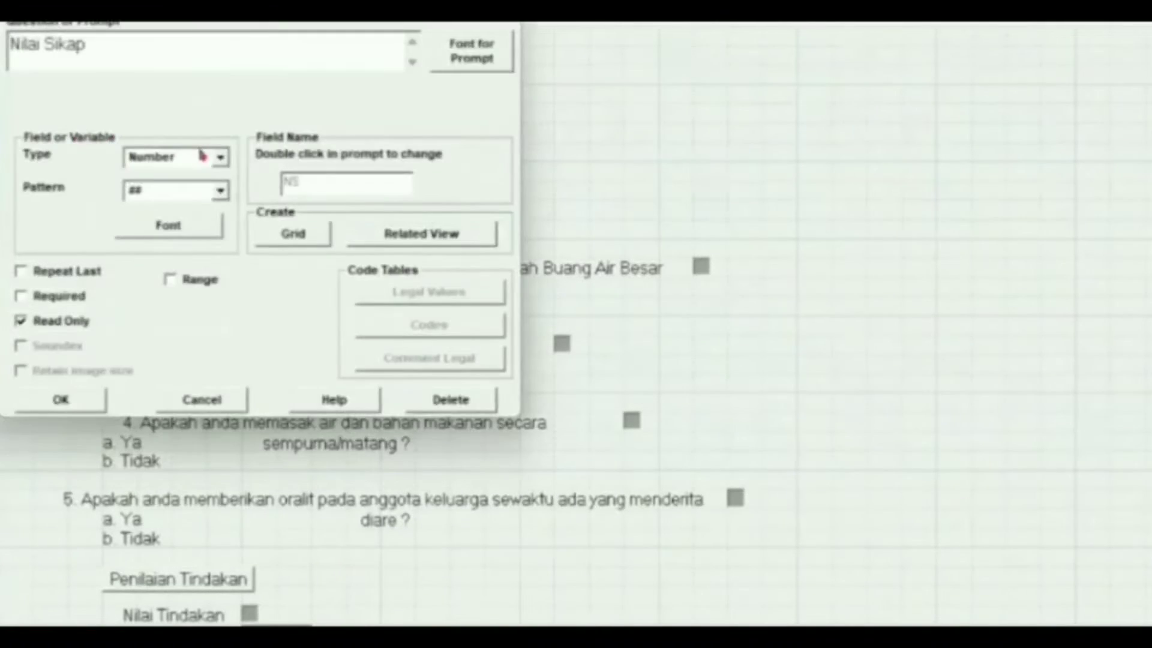
{"action": "left_click", "coordinate": [64, 398]}
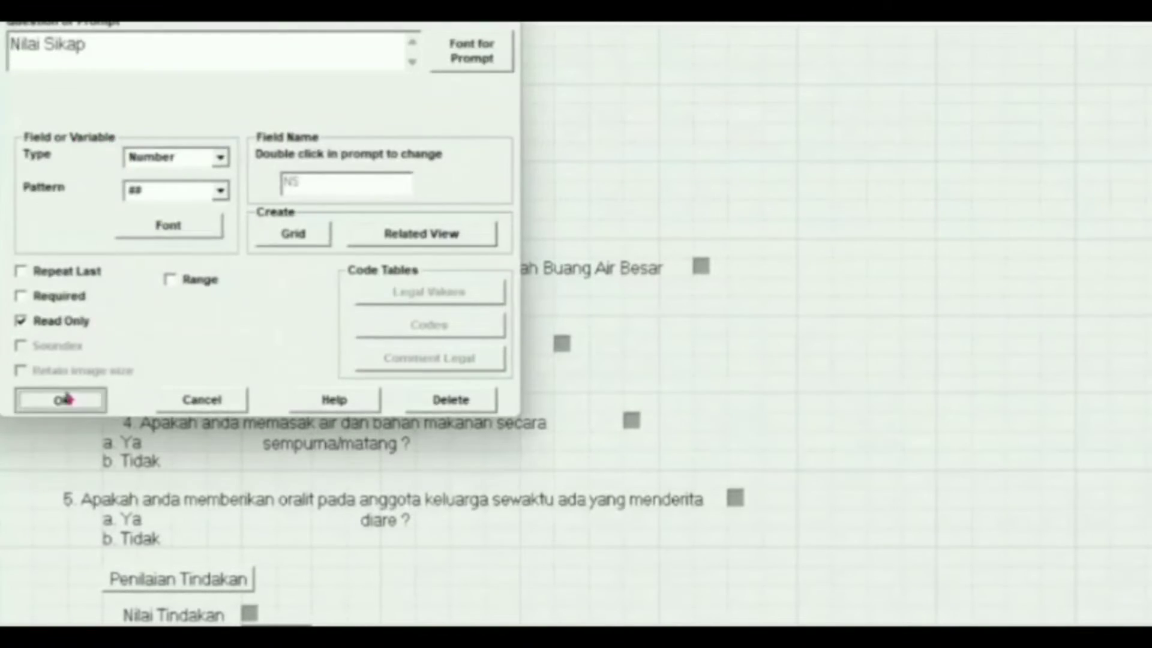
{"action": "right_click", "coordinate": [109, 140]}
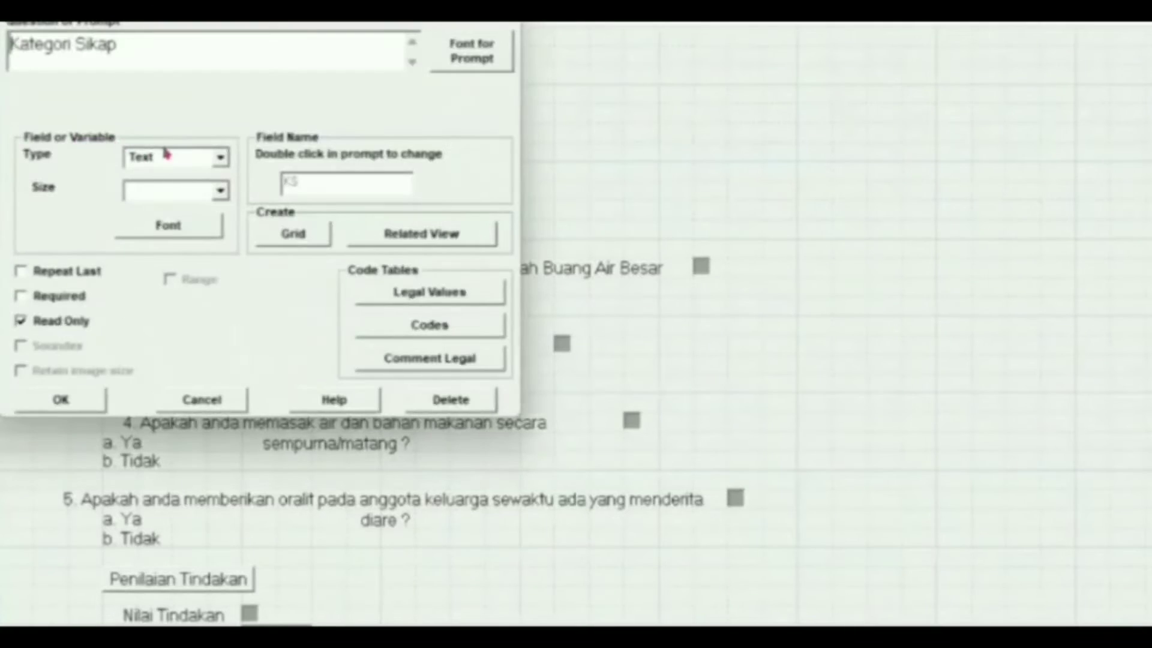
{"action": "left_click", "coordinate": [84, 409]}
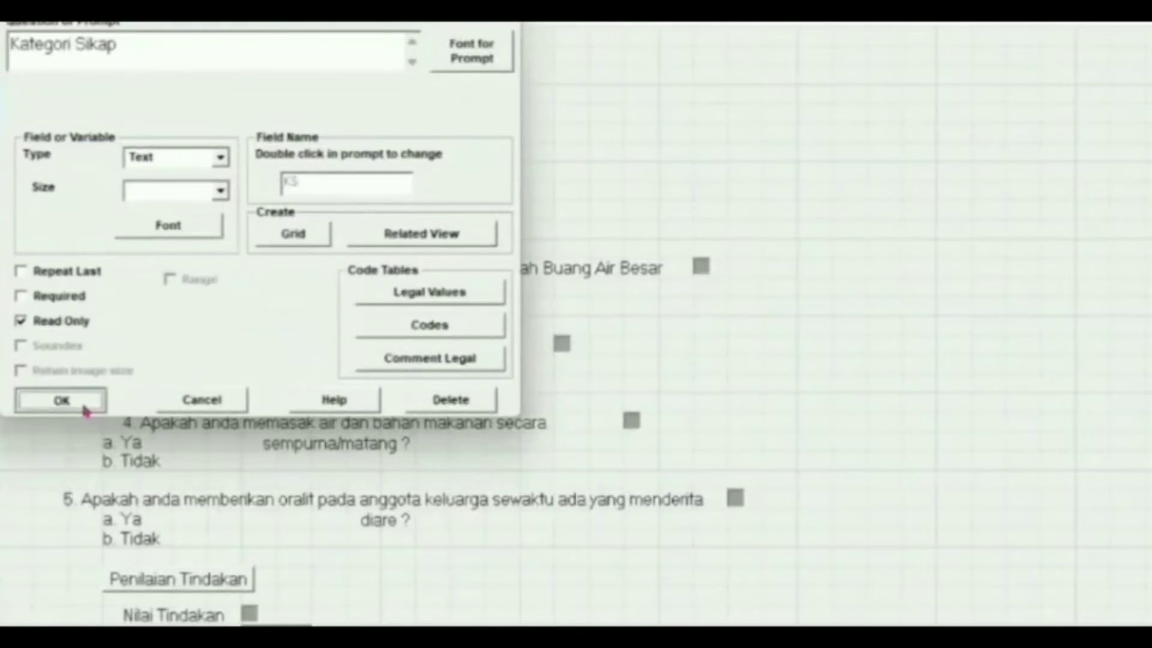
{"action": "right_click", "coordinate": [161, 579]}
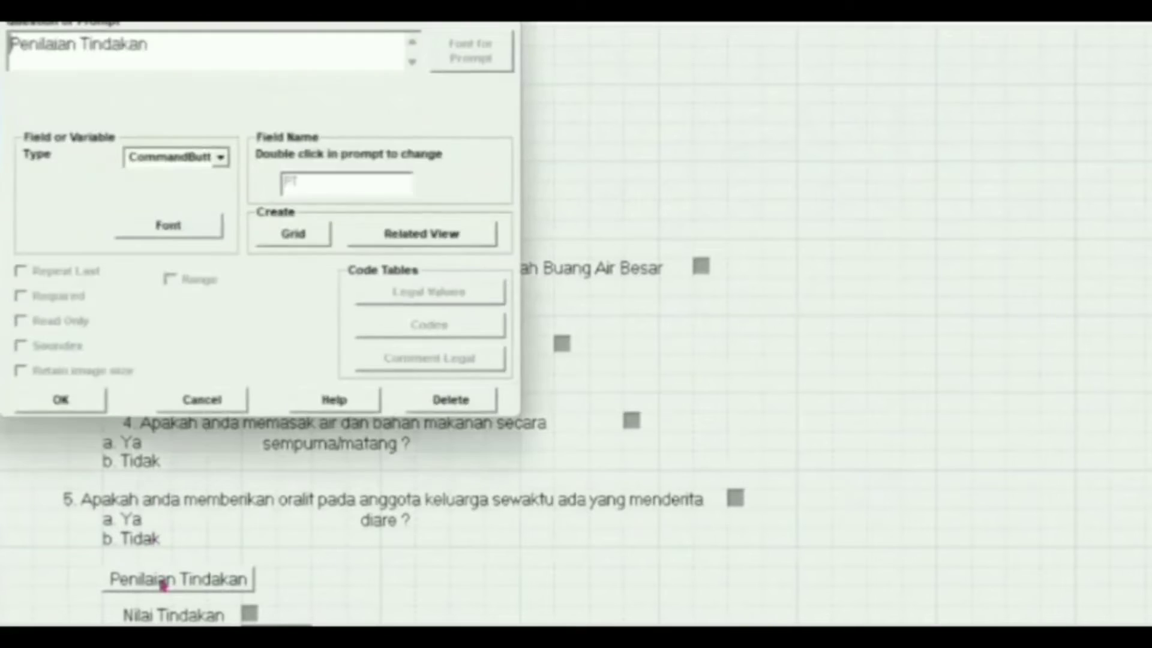
{"action": "left_click", "coordinate": [88, 410]}
{"action": "left_click", "coordinate": [172, 66]}
{"action": "left_click", "coordinate": [78, 157]}
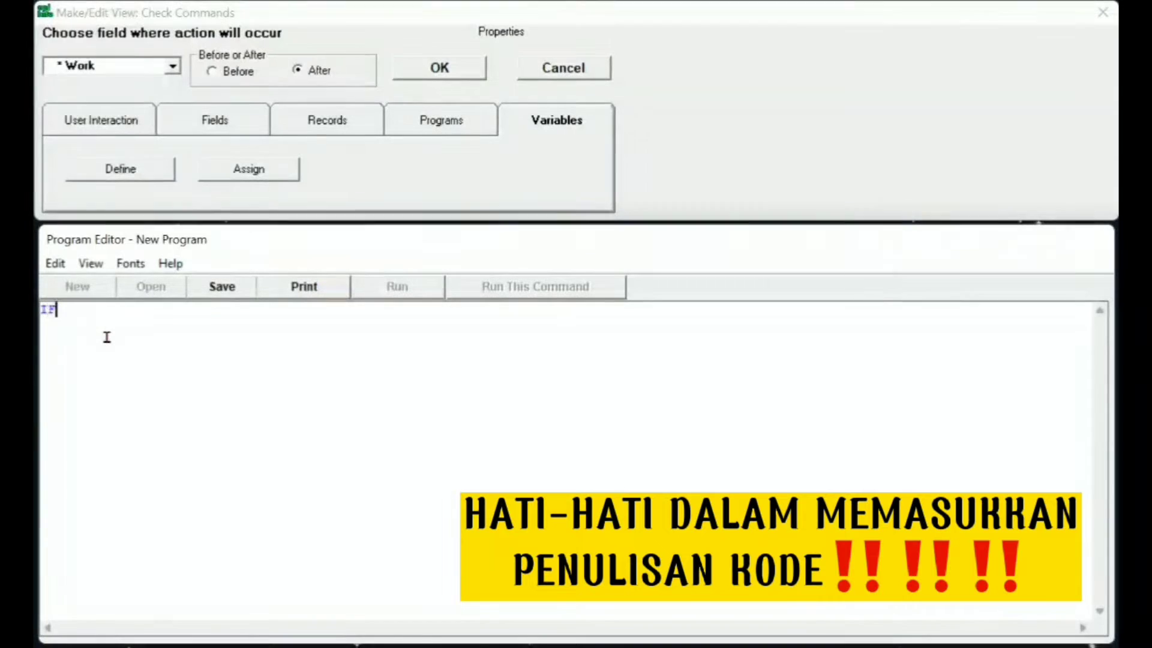
Step: Add Work check code: if Work is '7. Lainnya', go to Lain2
{"action": "type", "text": "ork"}
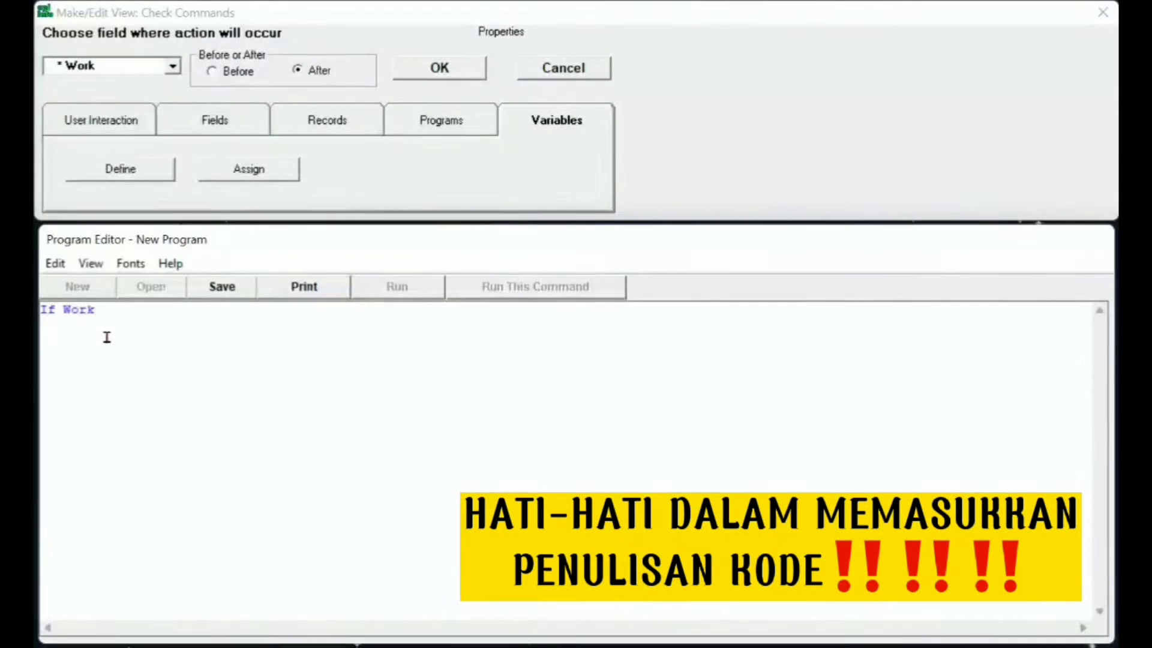
{"action": "type", "text": "='"}
{"action": "type", "text": "7"}
{"action": "type", "text": ". lai"}
{"action": "type", "text": "innya\" then"}
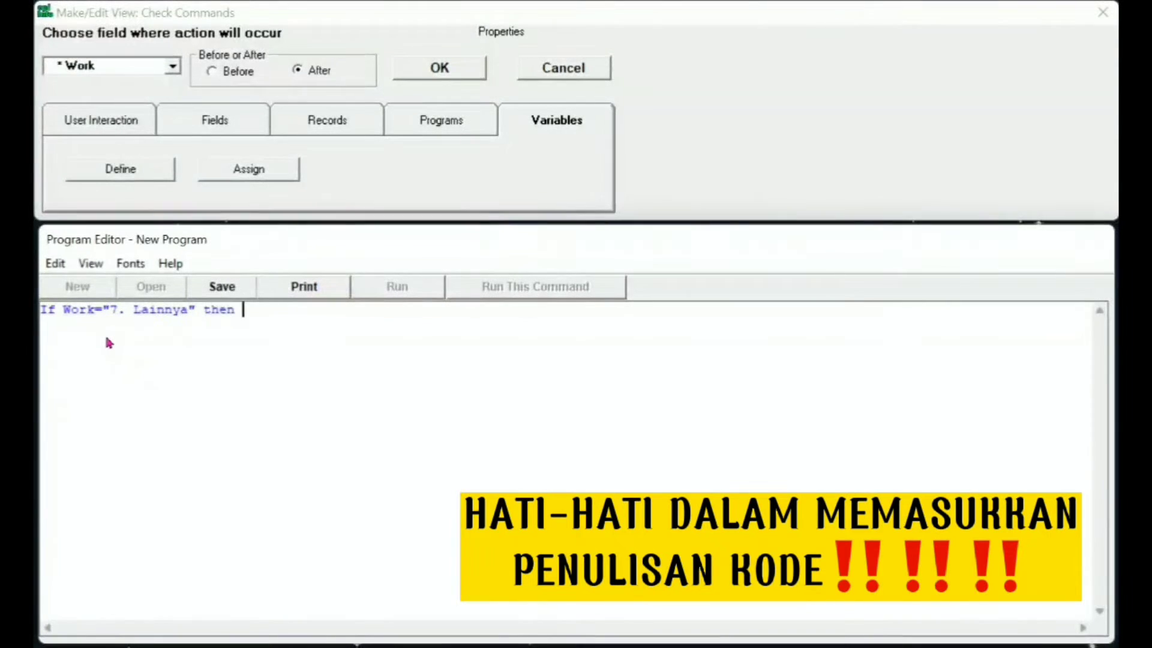
{"action": "key", "text": "Return"}
{"action": "type", "text": "Goto Lain2 E"}
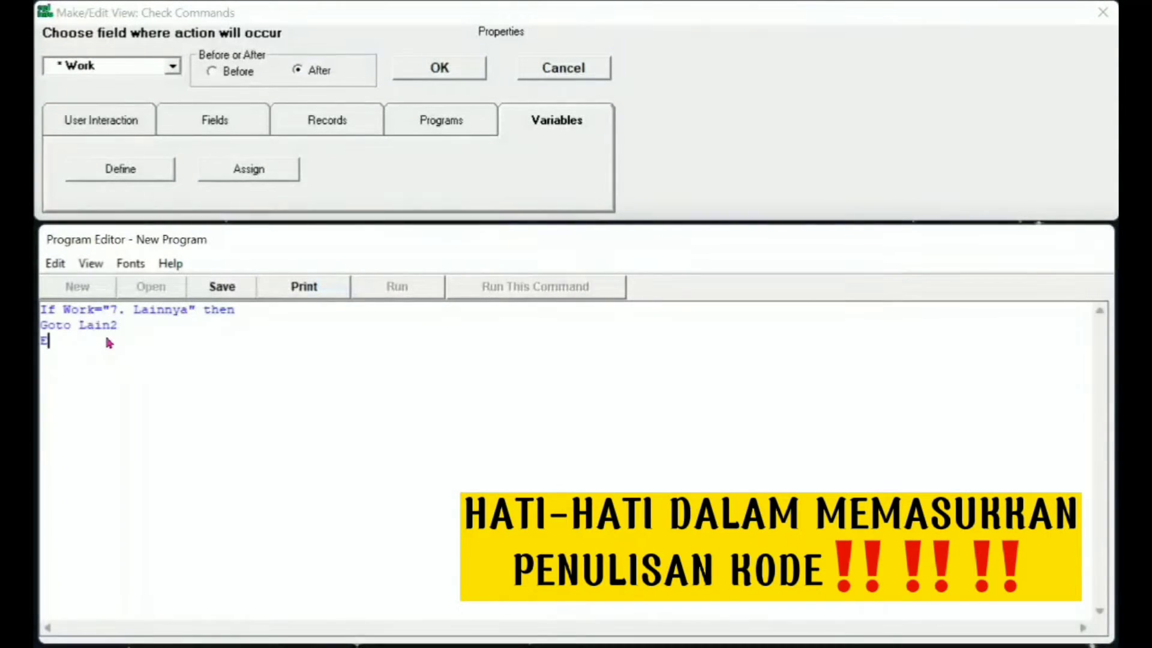
{"action": "type", "text": "nd"}
{"action": "left_click", "coordinate": [438, 71]}
Step: Give the TL field the code Assign Age=years(TL,systemdate)
{"action": "left_click", "coordinate": [115, 37]}
{"action": "left_click", "coordinate": [144, 57]}
{"action": "left_click", "coordinate": [172, 69]}
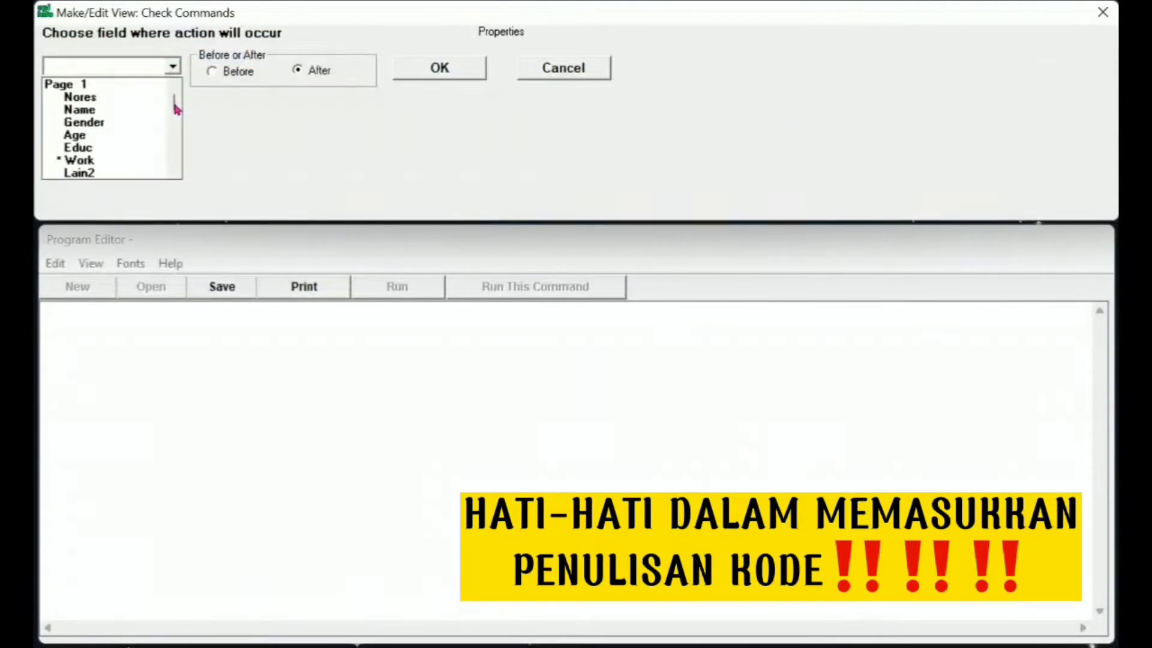
{"action": "left_click_drag", "start_coordinate": [175, 105], "coordinate": [174, 114]}
{"action": "left_click", "coordinate": [72, 134]}
{"action": "left_click", "coordinate": [282, 309]}
{"action": "type", "text": "Assign Age="}
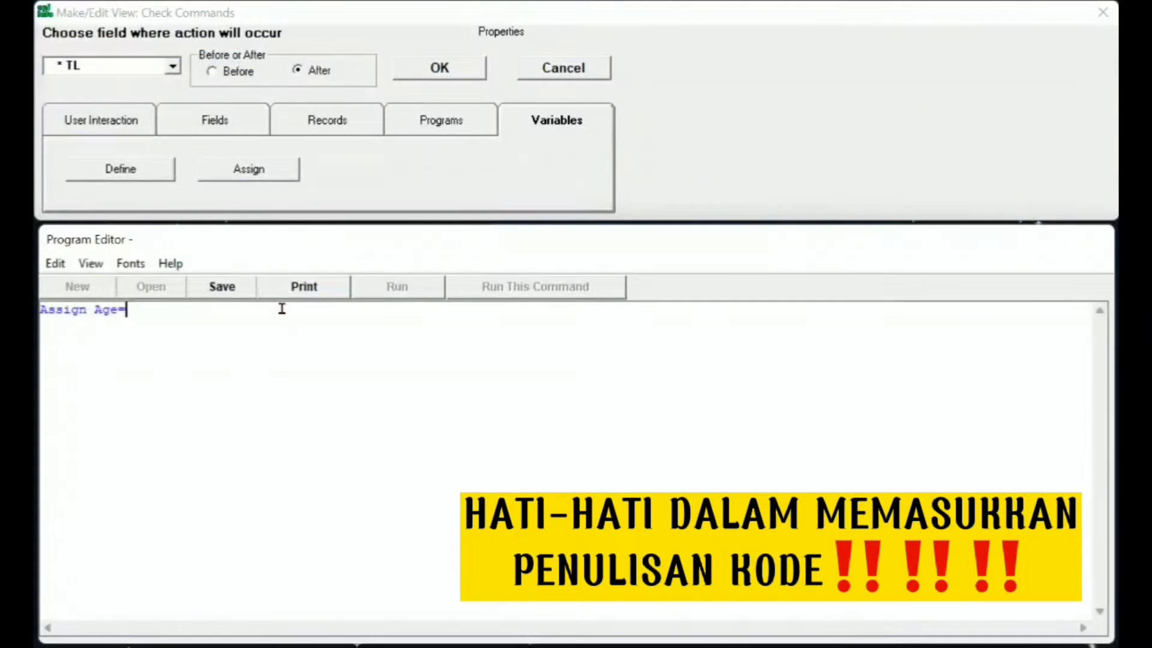
{"action": "type", "text": "years(TL,systemdate)"}
{"action": "left_click", "coordinate": [171, 82]}
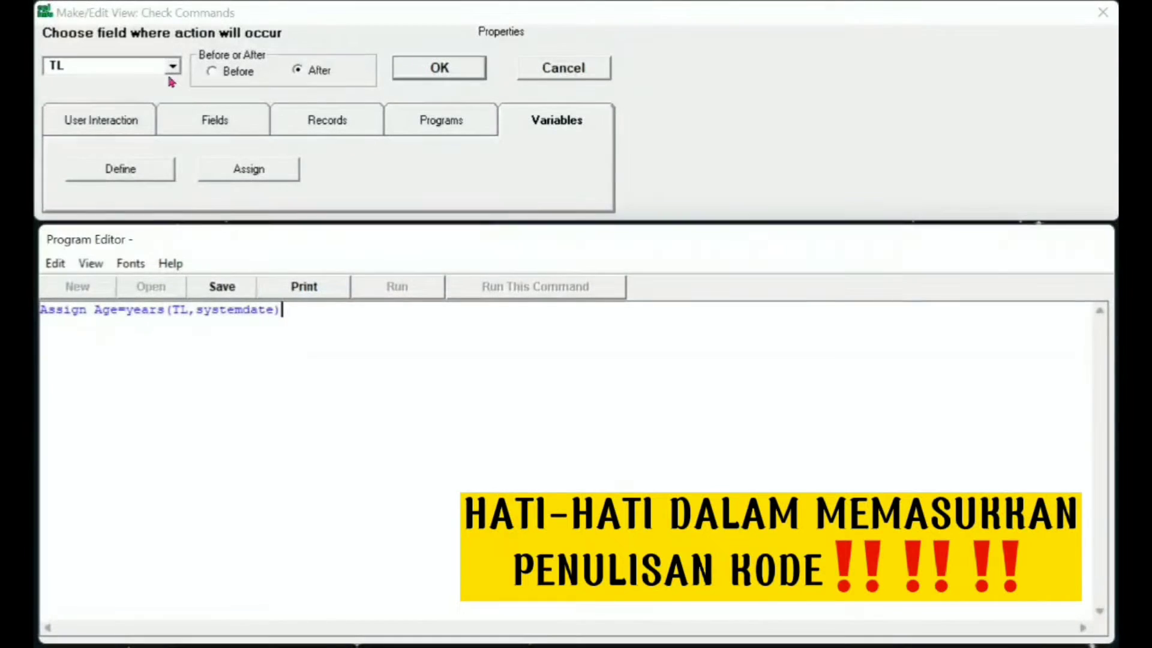
{"action": "left_click", "coordinate": [172, 66]}
{"action": "scroll", "coordinate": [96, 120], "scroll_direction": "down", "scroll_amount": 5}
Step: Attach Assign NP=(P1+P2+P3+P4+P5) to the PP button
{"action": "left_click", "coordinate": [72, 115]}
{"action": "left_click", "coordinate": [278, 303]}
{"action": "type", "text": "Assign NP=(P1"}
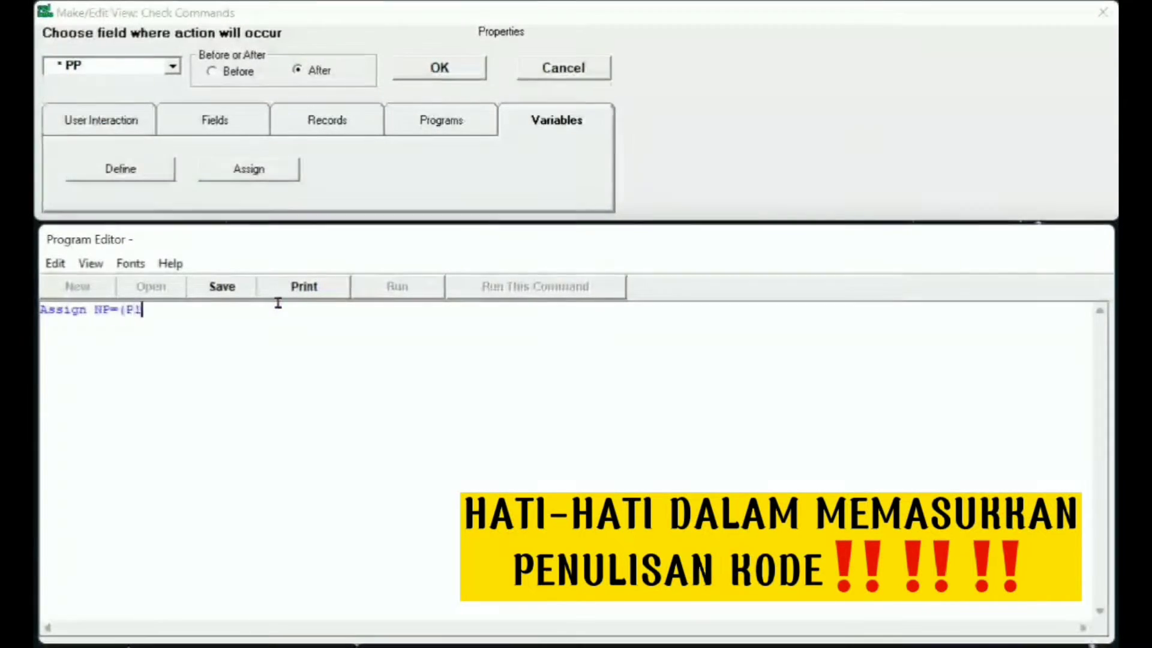
{"action": "type", "text": "+P2+P3+P4+P5)"}
Step: Grade NP: set KP to "Baik" when NP>2 and "Kurang" when NP<3
{"action": "left_click", "coordinate": [172, 66]}
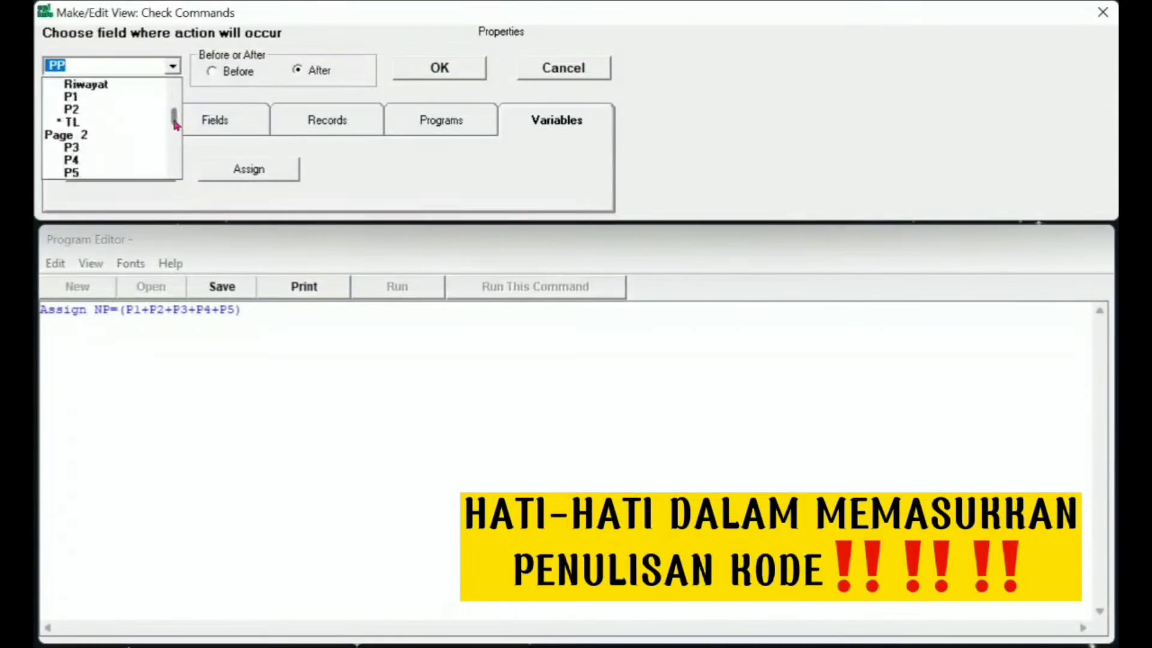
{"action": "left_click_drag", "start_coordinate": [174, 121], "coordinate": [174, 128]}
{"action": "left_click", "coordinate": [75, 149]}
{"action": "left_click", "coordinate": [122, 373]}
{"action": "type", "text": "If NP>2 then"}
{"action": "key", "text": "Return"}
{"action": "type", "text": "Assign KP=\""}
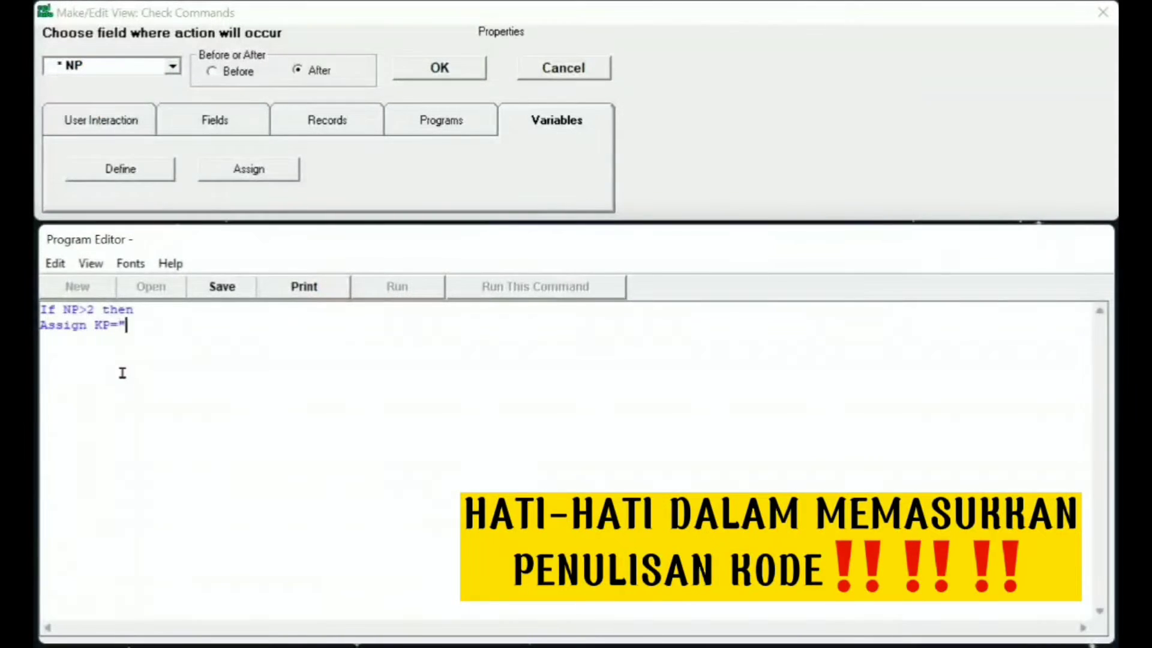
{"action": "type", "text": "Baik\""}
{"action": "key", "text": "Return"}
{"action": "type", "text": "End"}
{"action": "key", "text": "Return"}
{"action": "type", "text": "If NP<3 then"}
{"action": "key", "text": "Return"}
{"action": "type", "text": "Assign KP"}
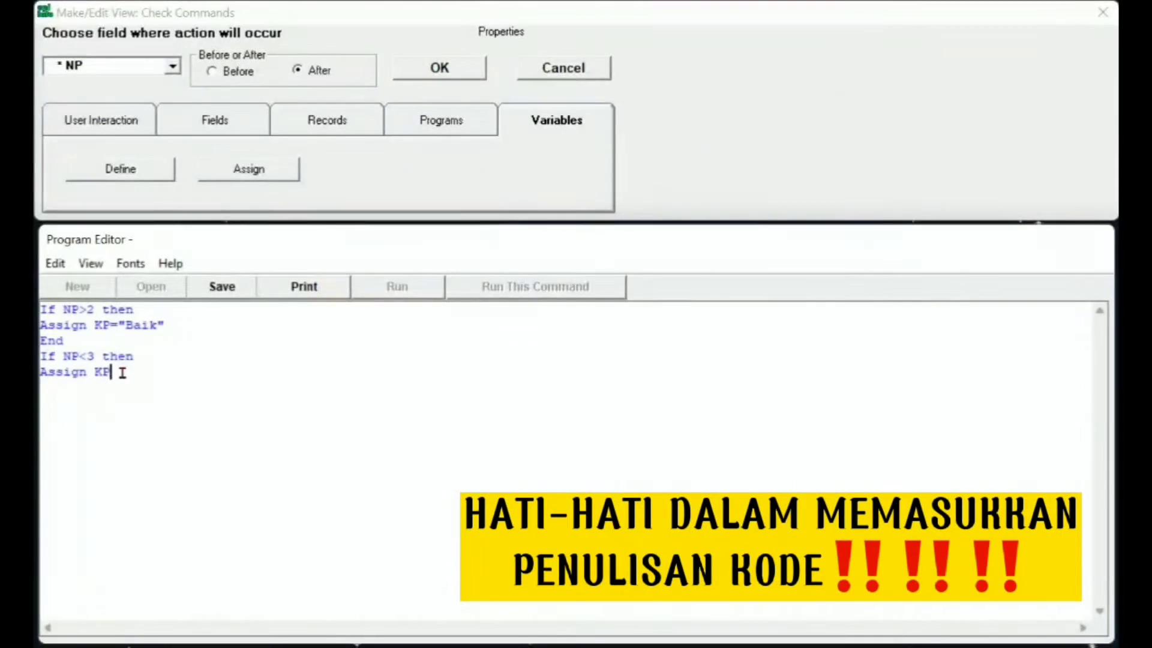
{"action": "type", "text": "=\"Kurang\""}
{"action": "key", "text": "Return"}
{"action": "type", "text": "End"}
Step: Attach Assign NT=(T1+T2+T3+T4+T5) to the PT field
{"action": "left_click", "coordinate": [172, 66]}
{"action": "left_click_drag", "start_coordinate": [173, 87], "coordinate": [173, 144]}
{"action": "left_click", "coordinate": [72, 121]}
{"action": "left_click", "coordinate": [288, 308]}
{"action": "type", "text": "Assign NT=(T1+T2+T3+"}
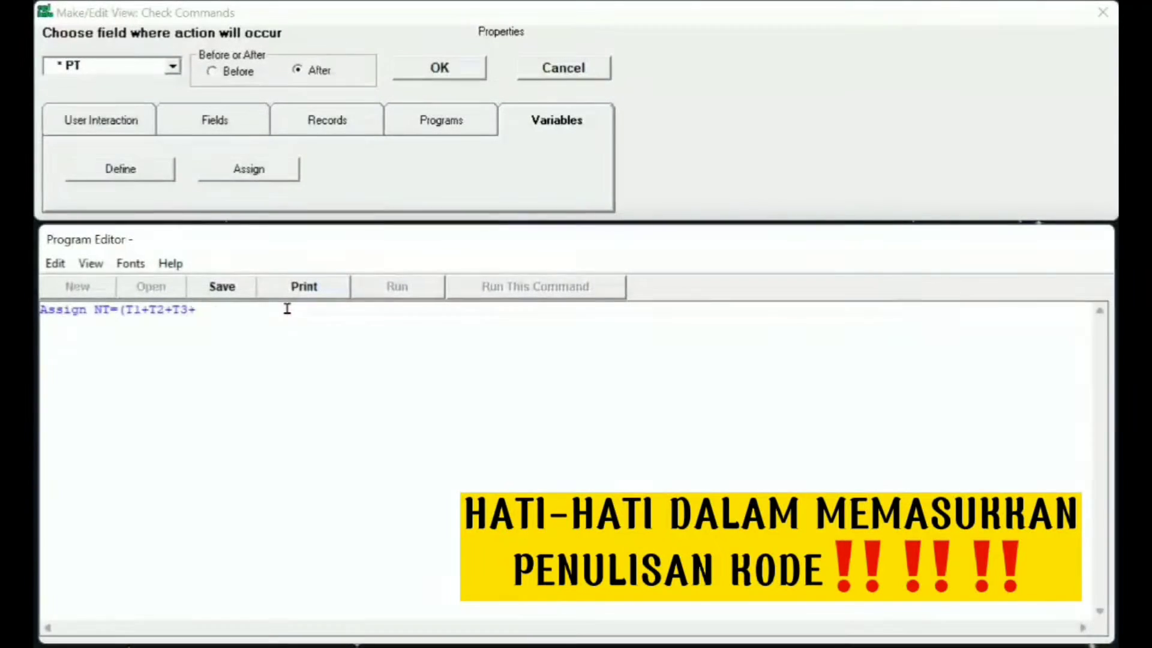
{"action": "type", "text": "T4+T5)"}
Step: Grade NT: set KT to "Baik" when NT>2 and "Cukup" when NT<3
{"action": "left_click", "coordinate": [172, 66]}
{"action": "left_click_drag", "start_coordinate": [174, 87], "coordinate": [175, 146]}
{"action": "left_click", "coordinate": [72, 134]}
{"action": "left_click", "coordinate": [101, 389]}
{"action": "type", "text": "If NT>2 then"}
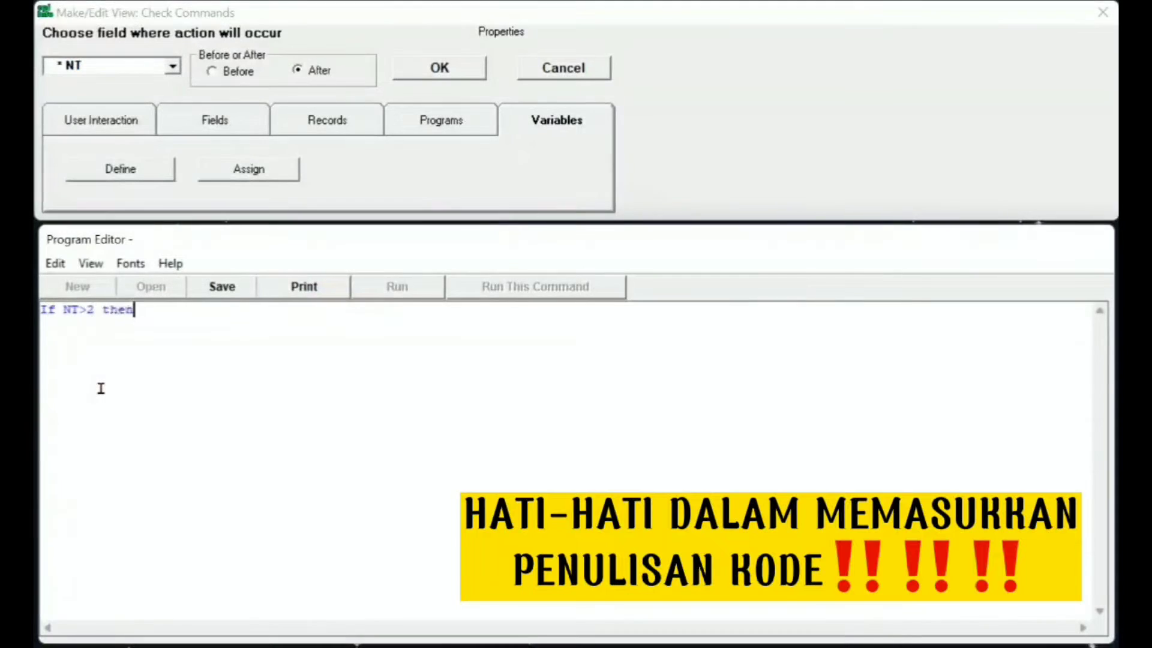
{"action": "key", "text": "Return"}
{"action": "type", "text": "Assign KT=\"Baik\""}
{"action": "key", "text": "Return"}
{"action": "type", "text": "End"}
{"action": "key", "text": "Return"}
{"action": "type", "text": "If NT<3 thw"}
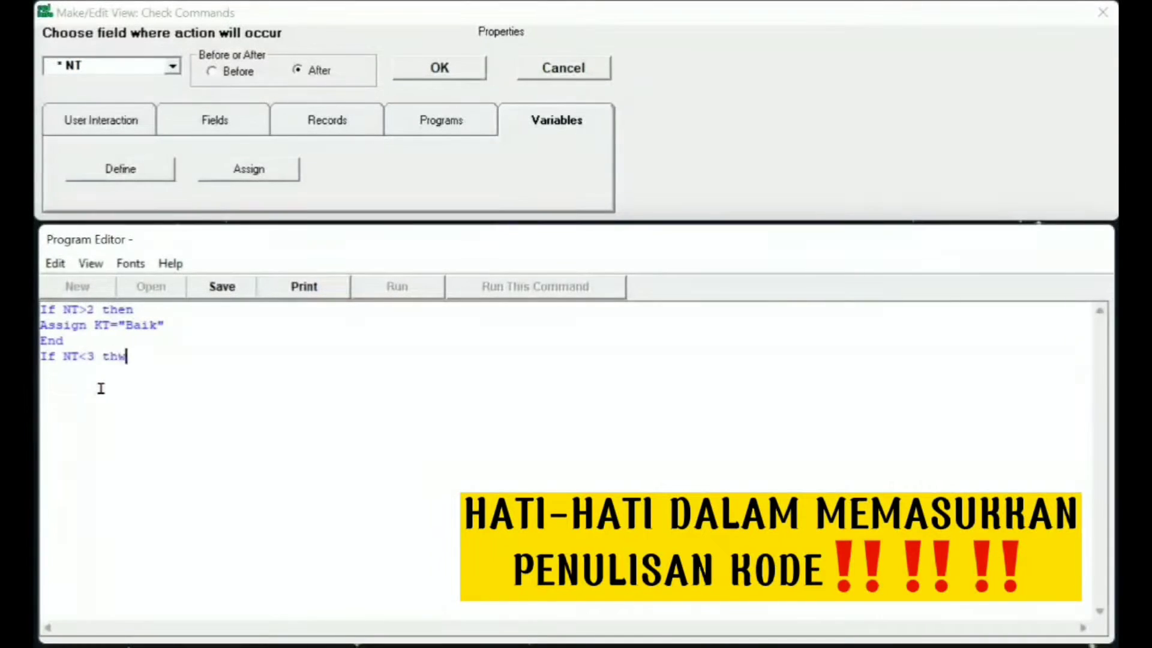
{"action": "key", "text": "BackSpace"}
{"action": "type", "text": "en"}
{"action": "key", "text": "Return"}
{"action": "type", "text": "Assign KT=\"Cukup\""}
{"action": "key", "text": "Return"}
{"action": "type", "text": "End"}
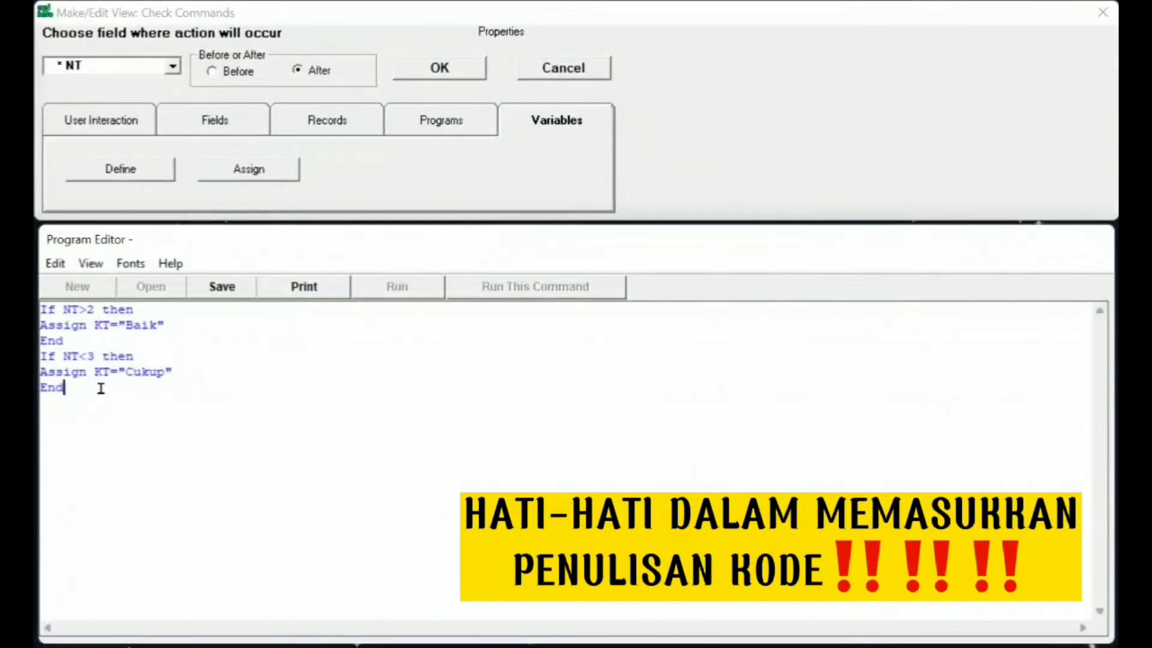
Step: Replace the PS field's code with Assign NS=(S1+S2+S3+S4+S5)
{"action": "left_click", "coordinate": [172, 66]}
{"action": "left_click_drag", "start_coordinate": [174, 87], "coordinate": [174, 147]}
{"action": "left_click", "coordinate": [72, 173]}
{"action": "left_click", "coordinate": [296, 310]}
{"action": "key", "text": "BackSpace"}
{"action": "key", "text": "BackSpace"}
{"action": "key", "text": "BackSpace"}
{"action": "key", "text": "BackSpace"}
{"action": "key", "text": "BackSpace"}
{"action": "key", "text": "BackSpace"}
{"action": "key", "text": "BackSpace"}
{"action": "key", "text": "BackSpace"}
{"action": "key", "text": "BackSpace"}
{"action": "key", "text": "BackSpace"}
{"action": "key", "text": "BackSpace"}
{"action": "key", "text": "BackSpace"}
{"action": "key", "text": "BackSpace"}
{"action": "key", "text": "BackSpace"}
{"action": "key", "text": "BackSpace"}
{"action": "key", "text": "BackSpace"}
{"action": "key", "text": "BackSpace"}
{"action": "key", "text": "BackSpace"}
{"action": "key", "text": "BackSpace"}
{"action": "key", "text": "BackSpace"}
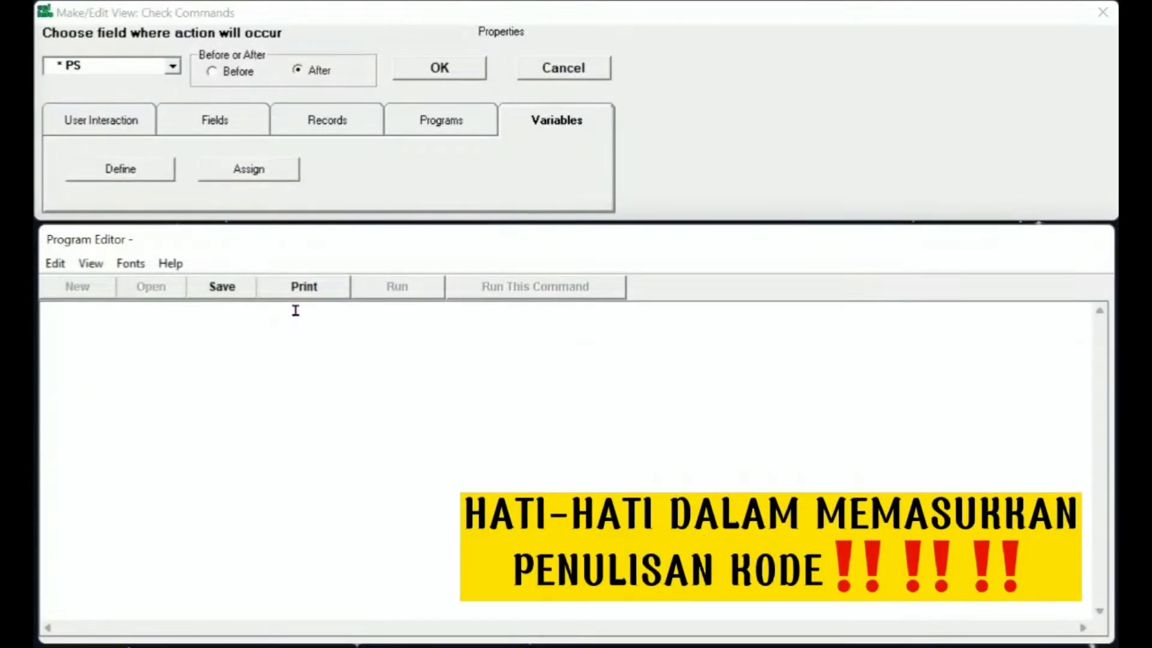
{"action": "type", "text": "Assign NS=(S1+S2+S3+S4+"}
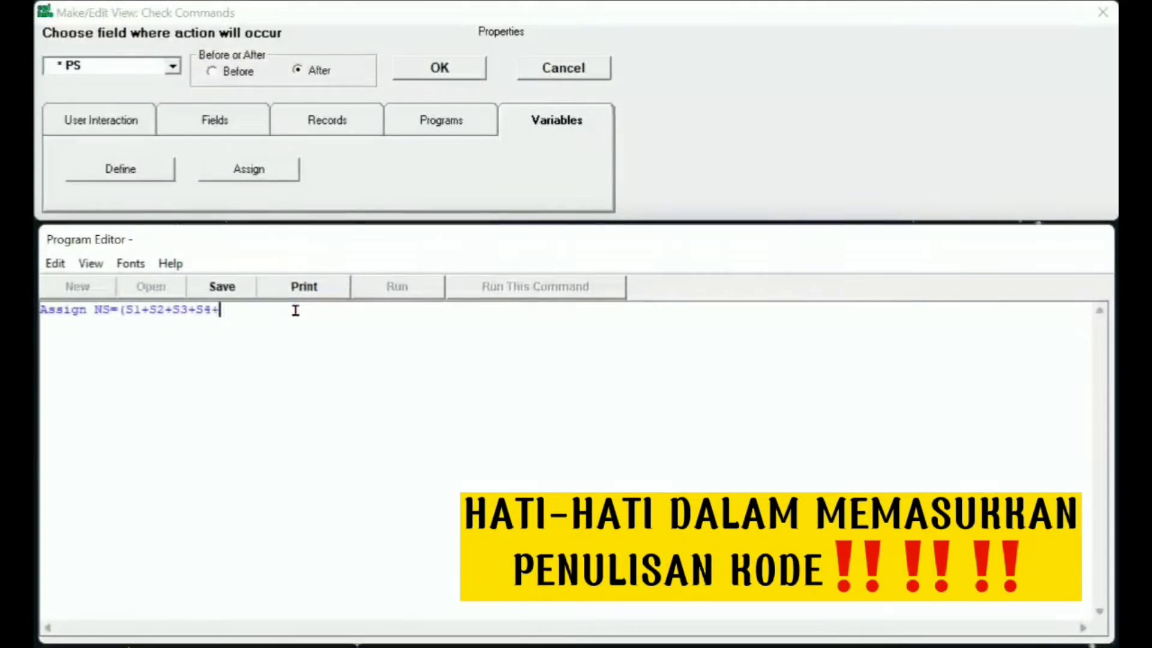
{"action": "type", "text": "S5)"}
Step: Grade NS into KS: Kurang below 12, Cukup 12–19, Baik above 19; then open Enter Data
{"action": "left_click", "coordinate": [173, 66]}
{"action": "left_click", "coordinate": [72, 146]}
{"action": "left_click", "coordinate": [160, 434]}
{"action": "type", "text": "If NS<12 then"}
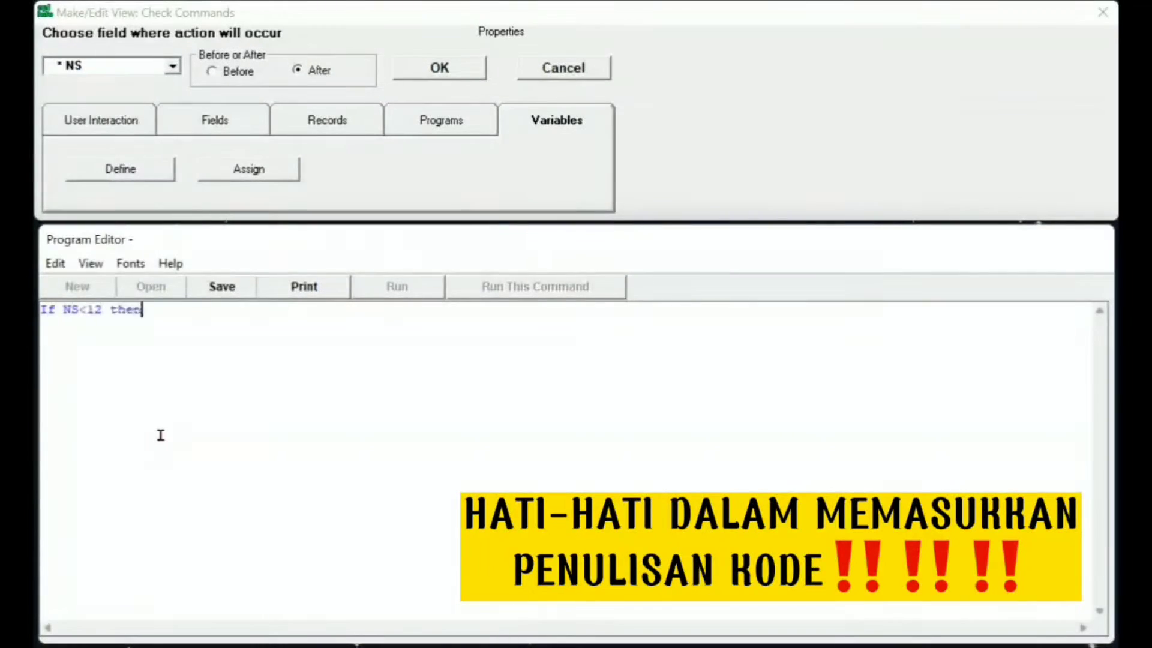
{"action": "key", "text": "Return"}
{"action": "type", "text": "Assign KS=\"Kurang\" End "}
{"action": "type", "text": "I"}
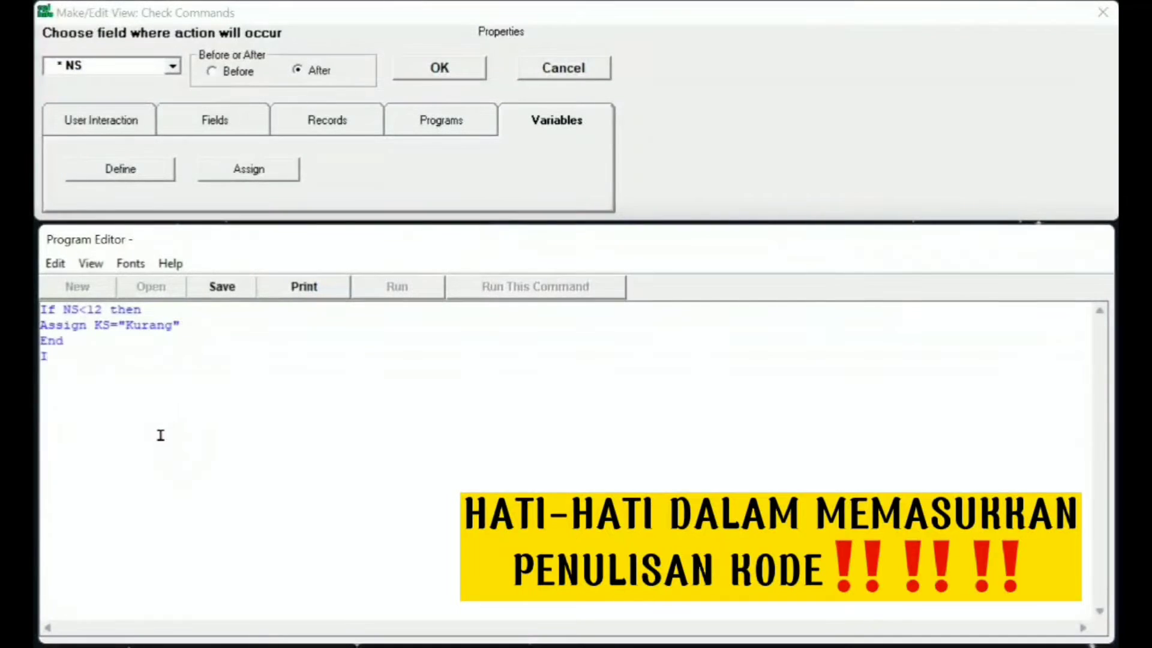
{"action": "type", "text": "f NS>11 and NS<20 then"}
{"action": "key", "text": "Return"}
{"action": "type", "text": "Assign"}
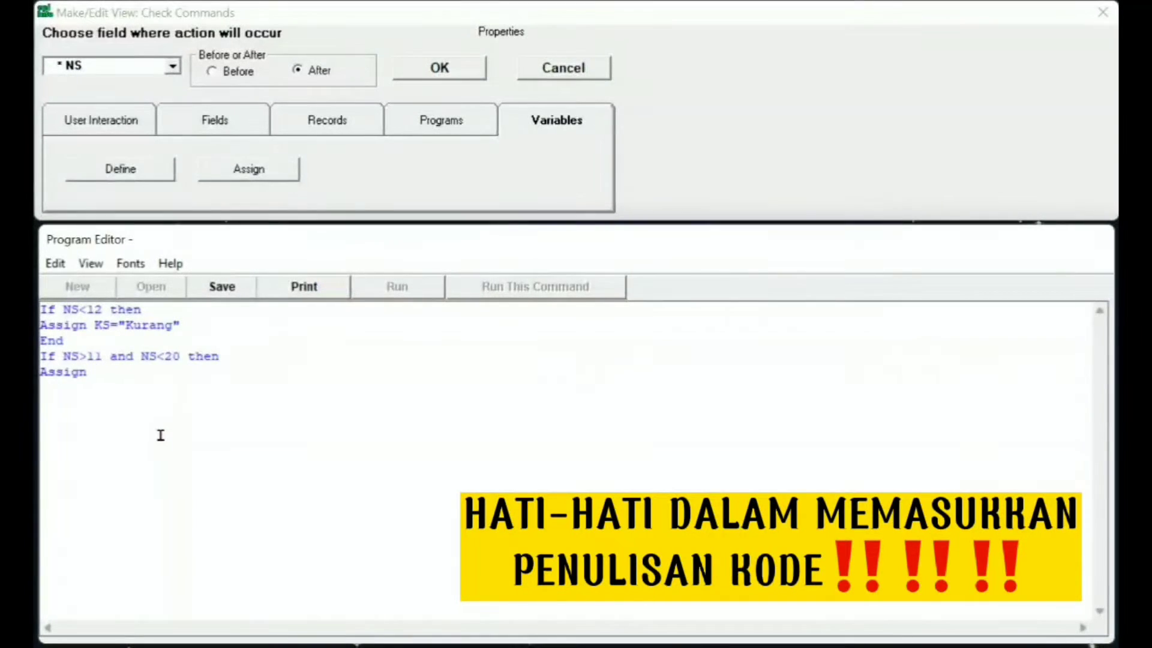
{"action": "type", "text": " KS=\"Cukup\""}
{"action": "key", "text": "Return"}
{"action": "type", "text": "End"}
{"action": "key", "text": "Return"}
{"action": "type", "text": "If NS>19 then"}
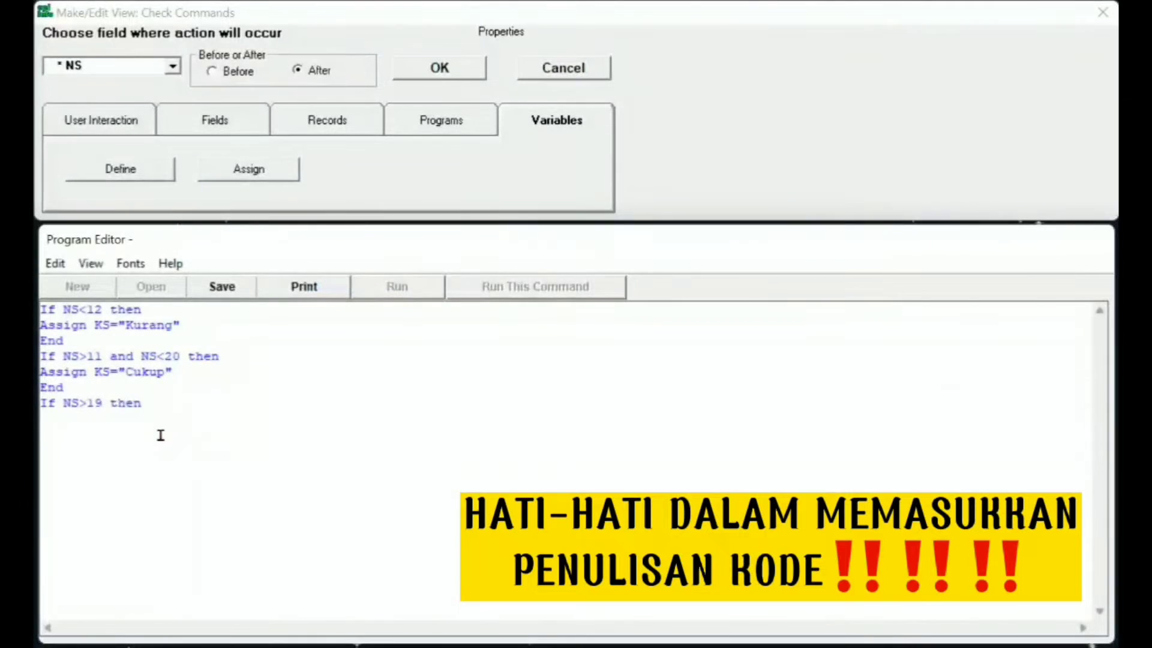
{"action": "key", "text": "Return"}
{"action": "type", "text": "Assign KS=\"Baik\""}
{"action": "key", "text": "Return"}
{"action": "type", "text": "End"}
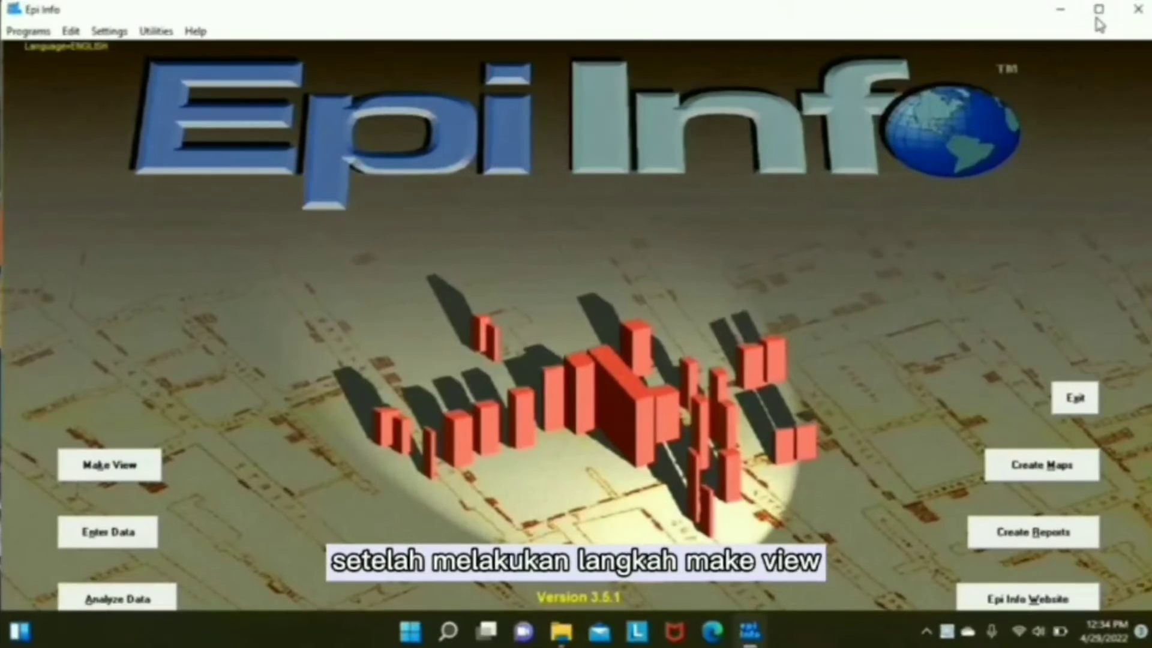
{"action": "left_click", "coordinate": [1098, 9]}
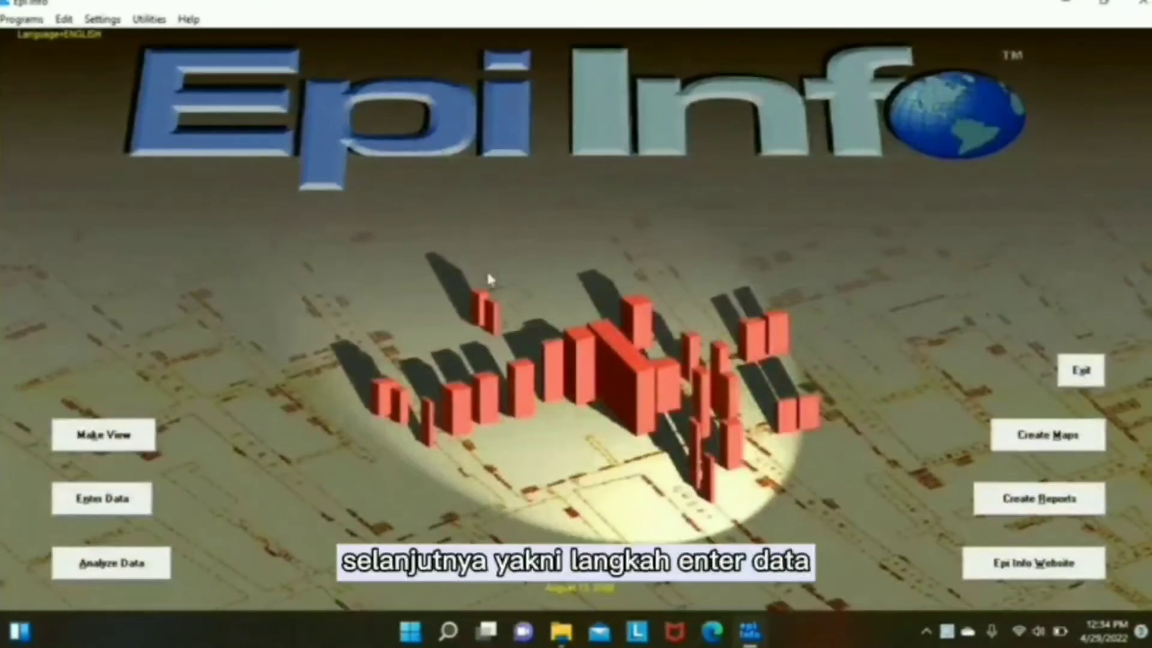
{"action": "left_click", "coordinate": [128, 499]}
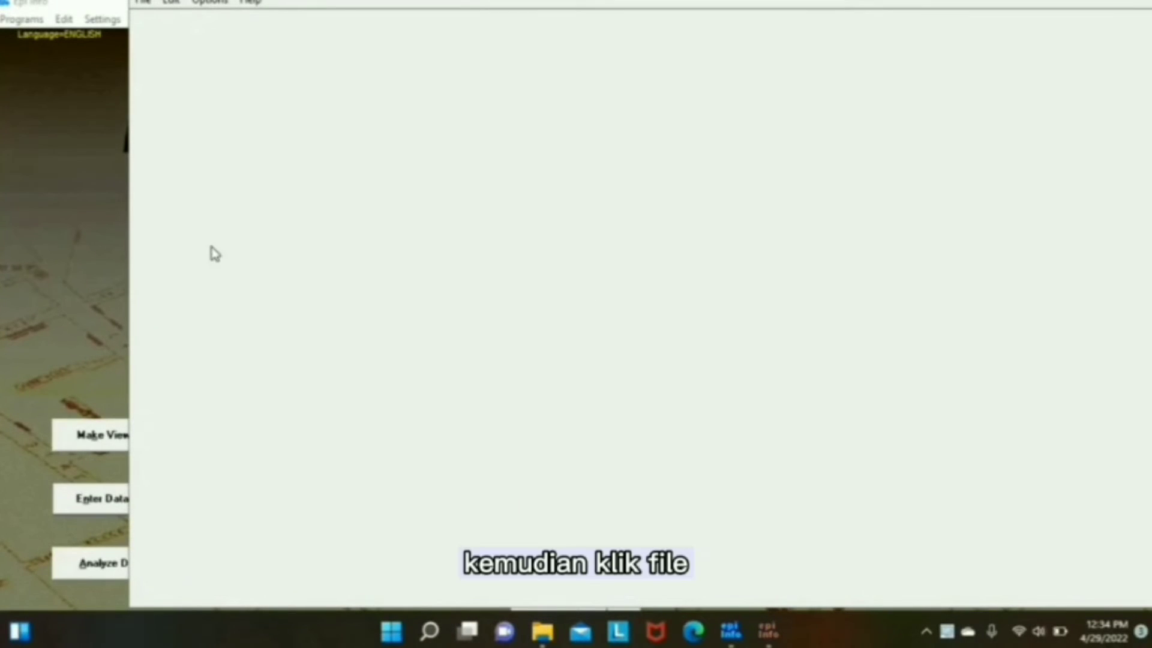
Step: Open the diare.MDB project's questionnaire form for data entry
{"action": "left_click", "coordinate": [150, 6]}
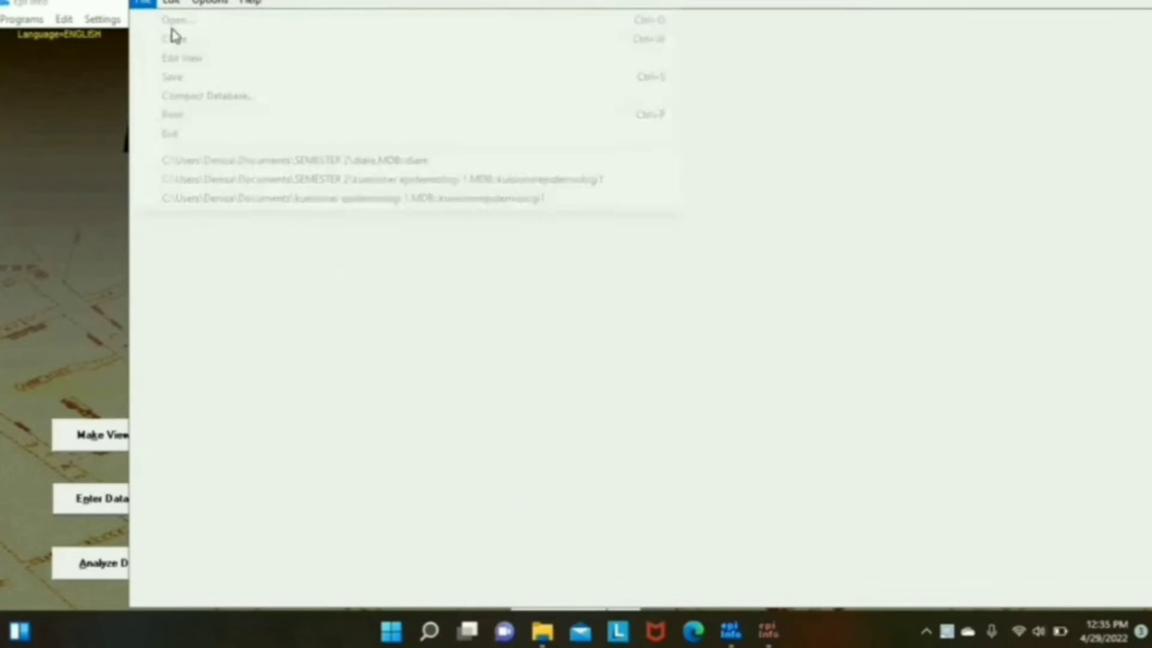
{"action": "left_click", "coordinate": [212, 18]}
{"action": "double_click", "coordinate": [331, 131]}
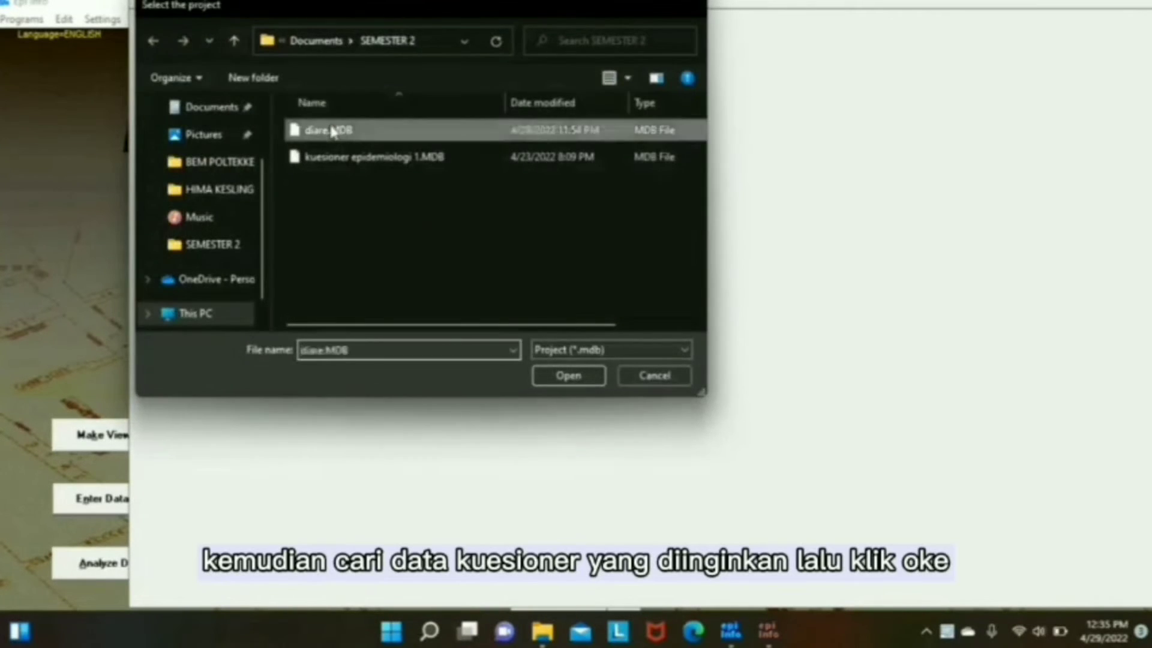
{"action": "left_click", "coordinate": [715, 279]}
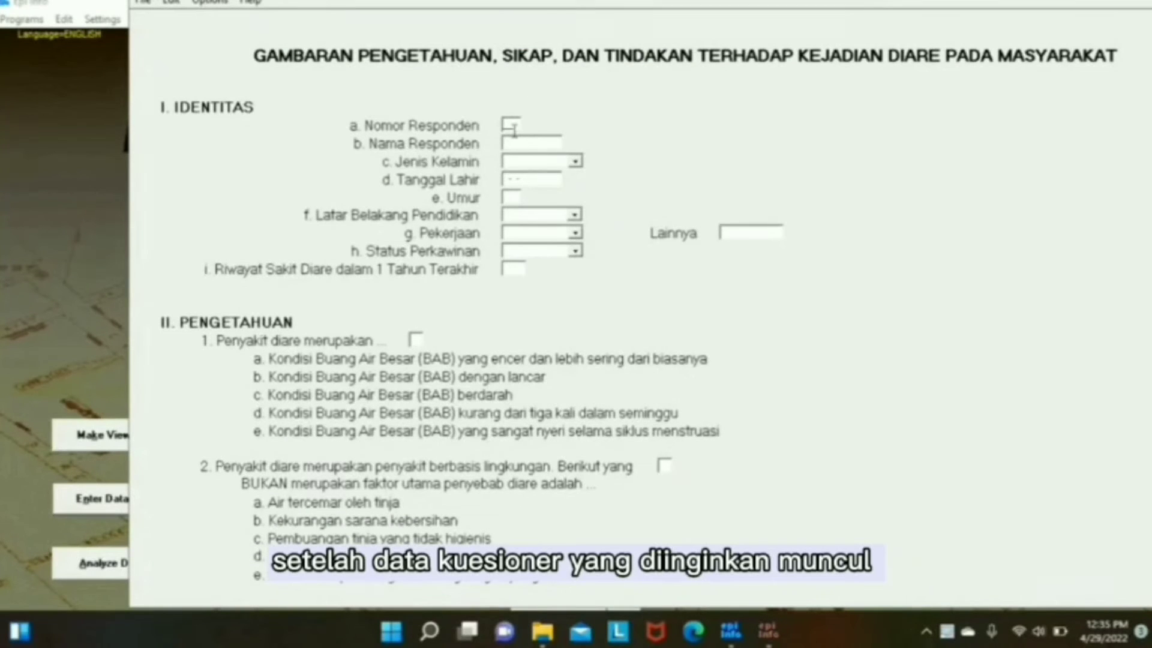
Step: Enter respondent 01, the respondent's name, gender Perempuan and birth date
{"action": "type", "text": "01"}
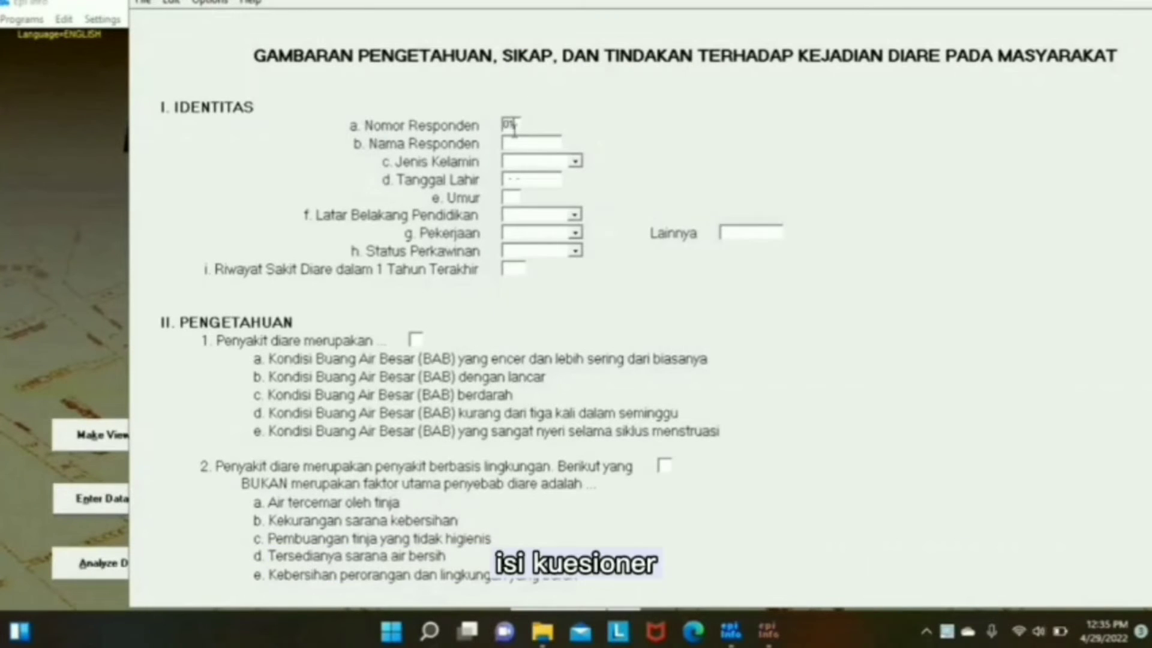
{"action": "key", "text": "Return"}
{"action": "type", "text": "deni"}
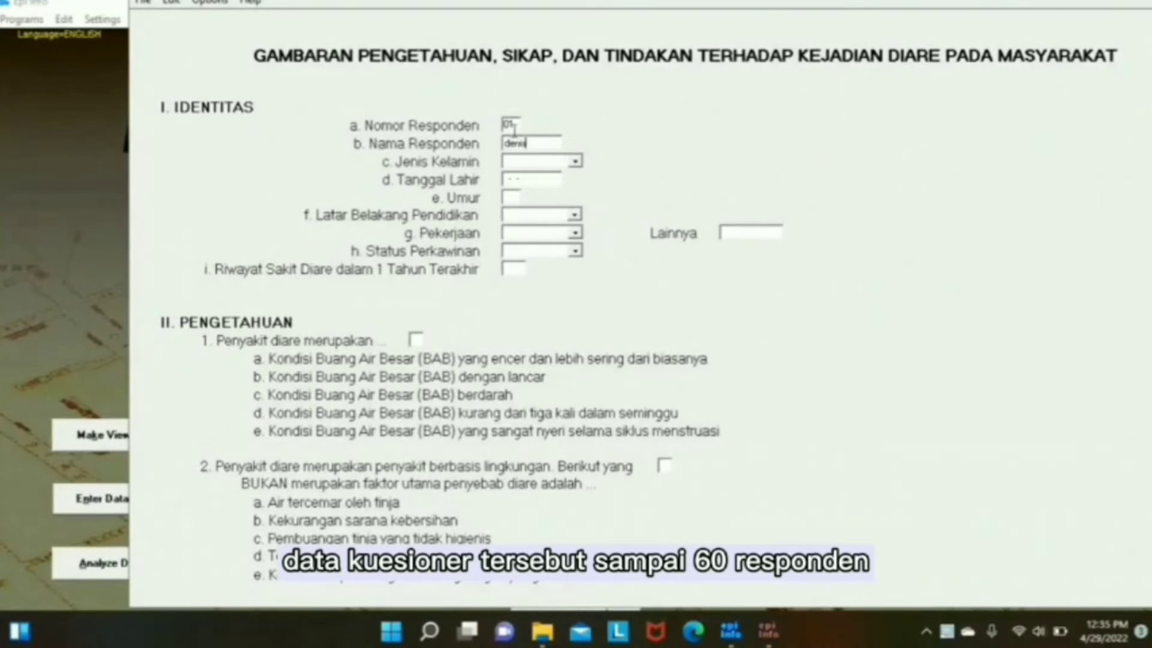
{"action": "type", "text": "sa"}
{"action": "key", "text": "Return"}
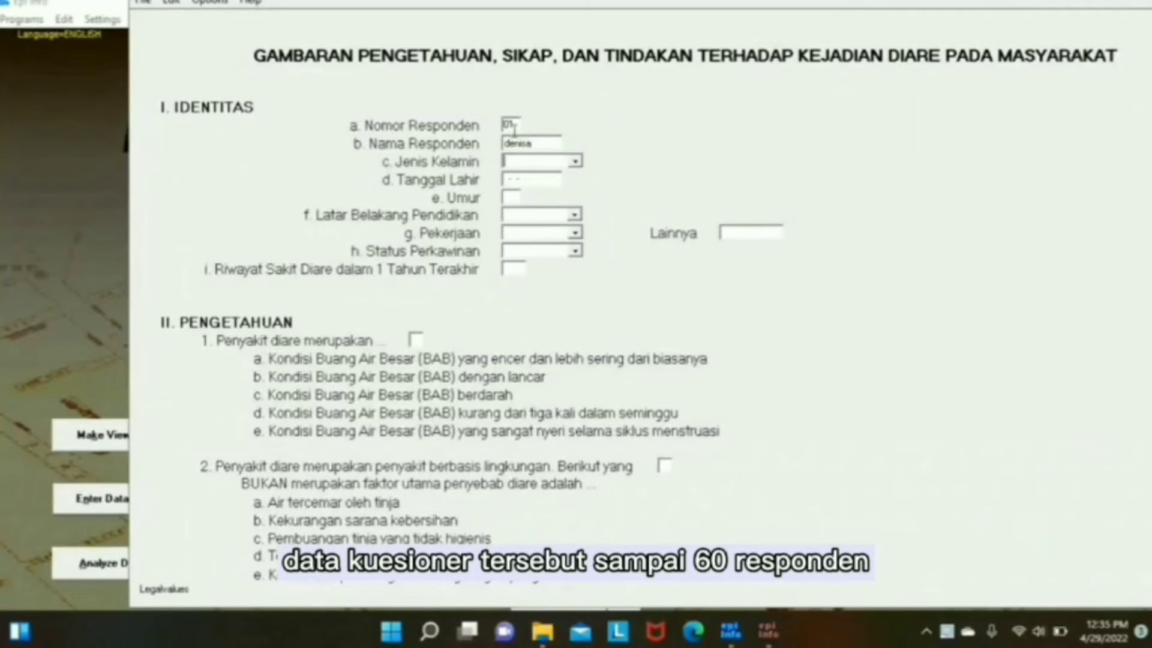
{"action": "left_click", "coordinate": [574, 162]}
{"action": "left_click", "coordinate": [539, 179]}
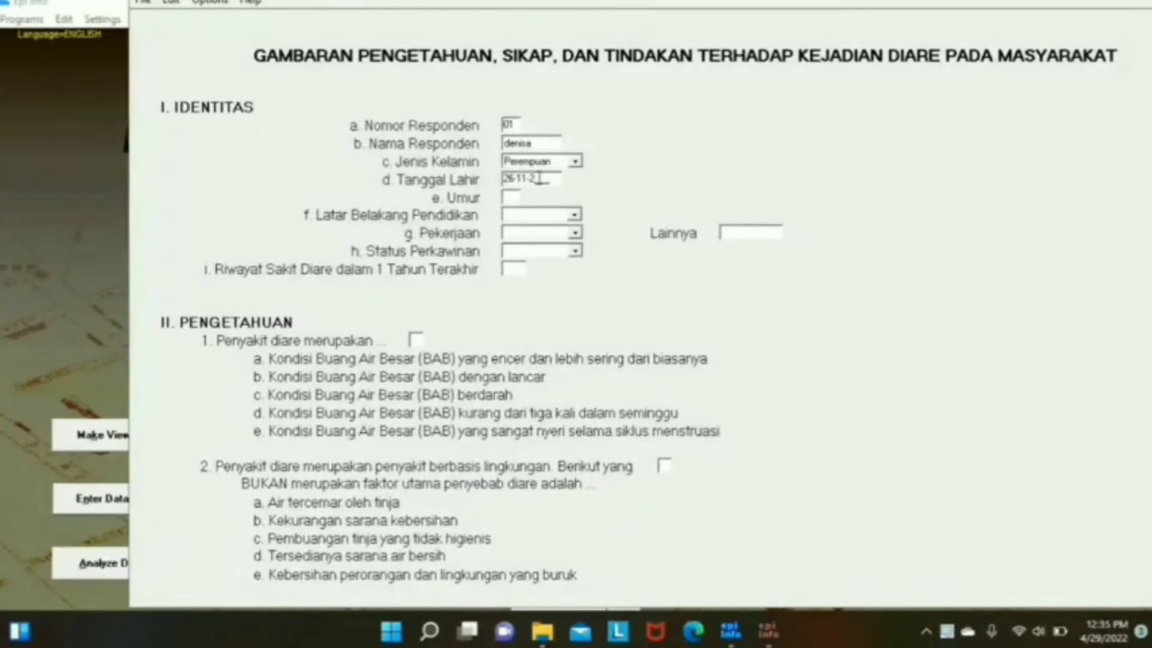
{"action": "key", "text": "Return"}
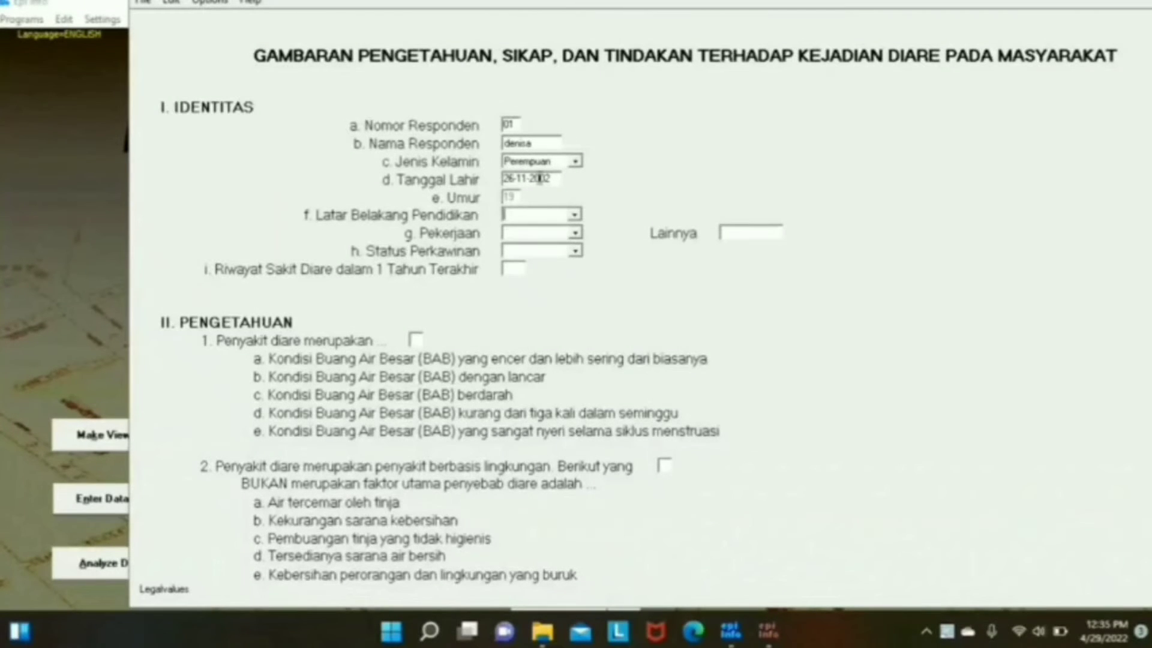
Step: Set education 4. Sarjana, occupation 1. Pelajar/Mahasiswa and marital status Belum Kawin
{"action": "left_click", "coordinate": [574, 217]}
{"action": "left_click", "coordinate": [567, 263]}
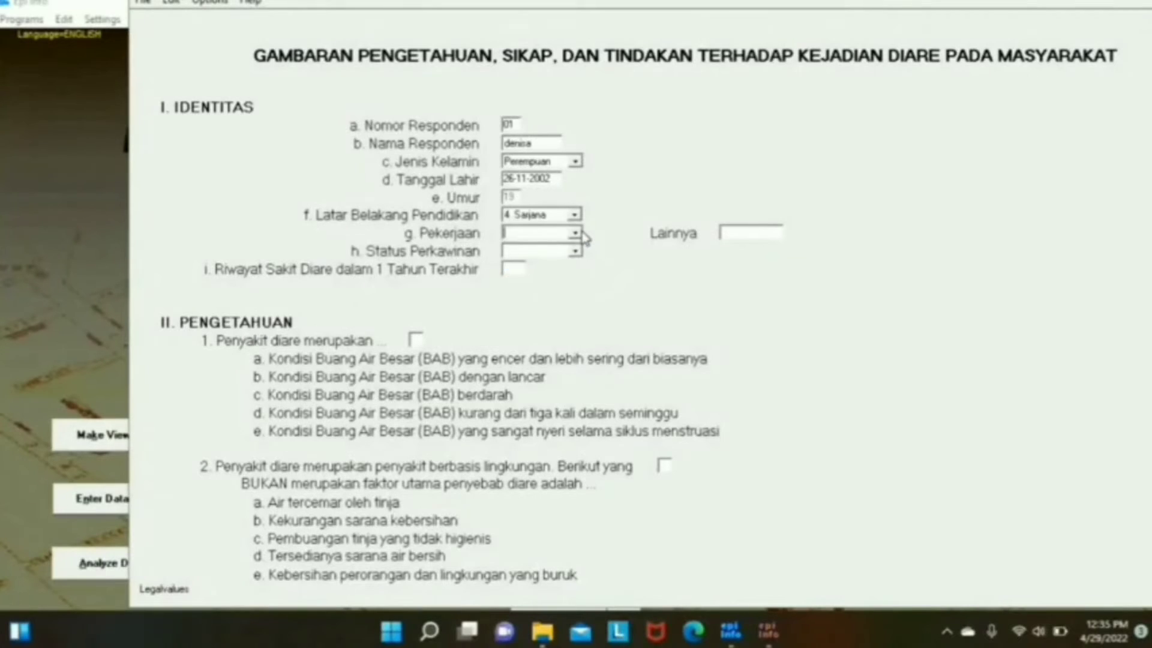
{"action": "left_click", "coordinate": [576, 233]}
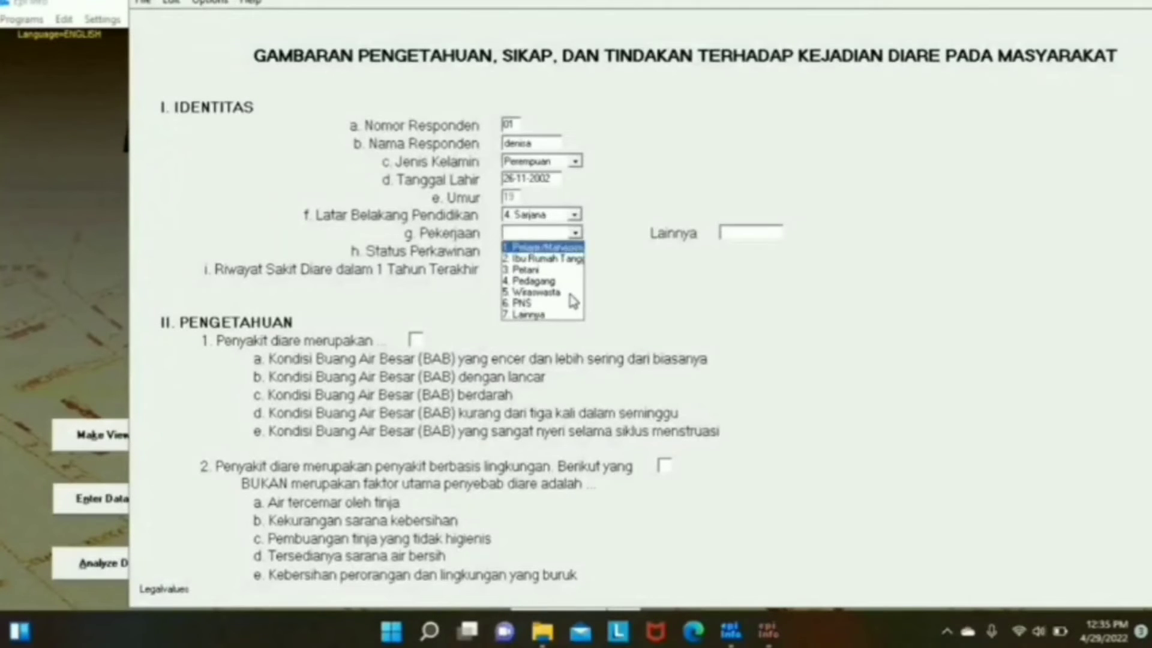
{"action": "left_click", "coordinate": [575, 247]}
{"action": "left_click", "coordinate": [576, 251]}
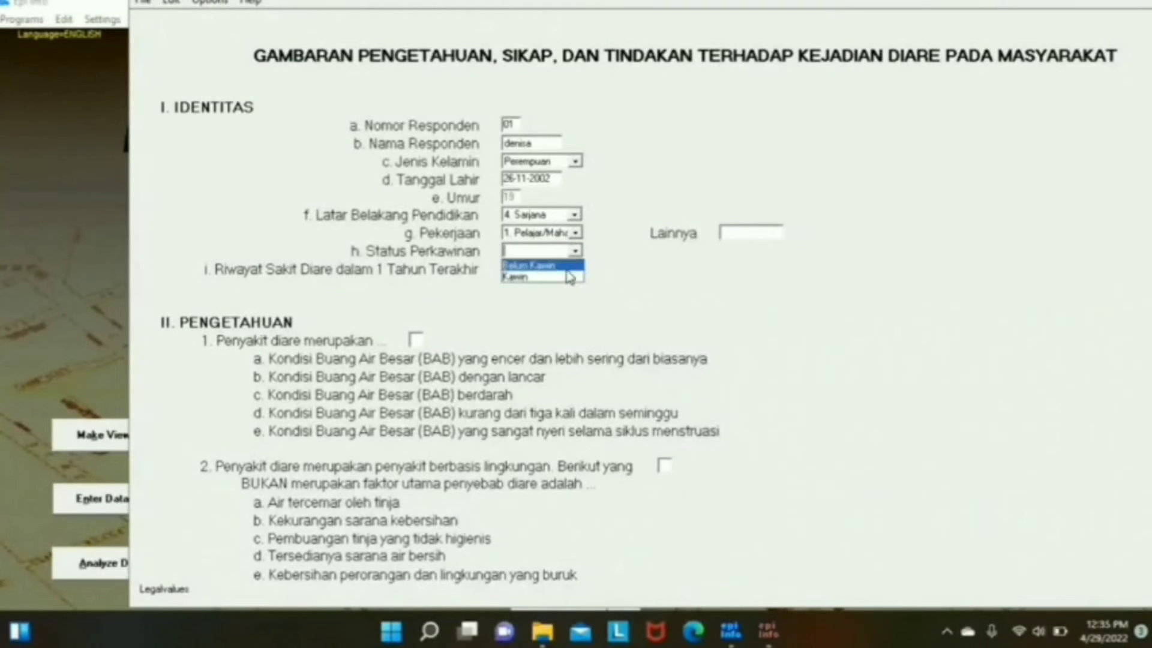
{"action": "key", "text": "Return"}
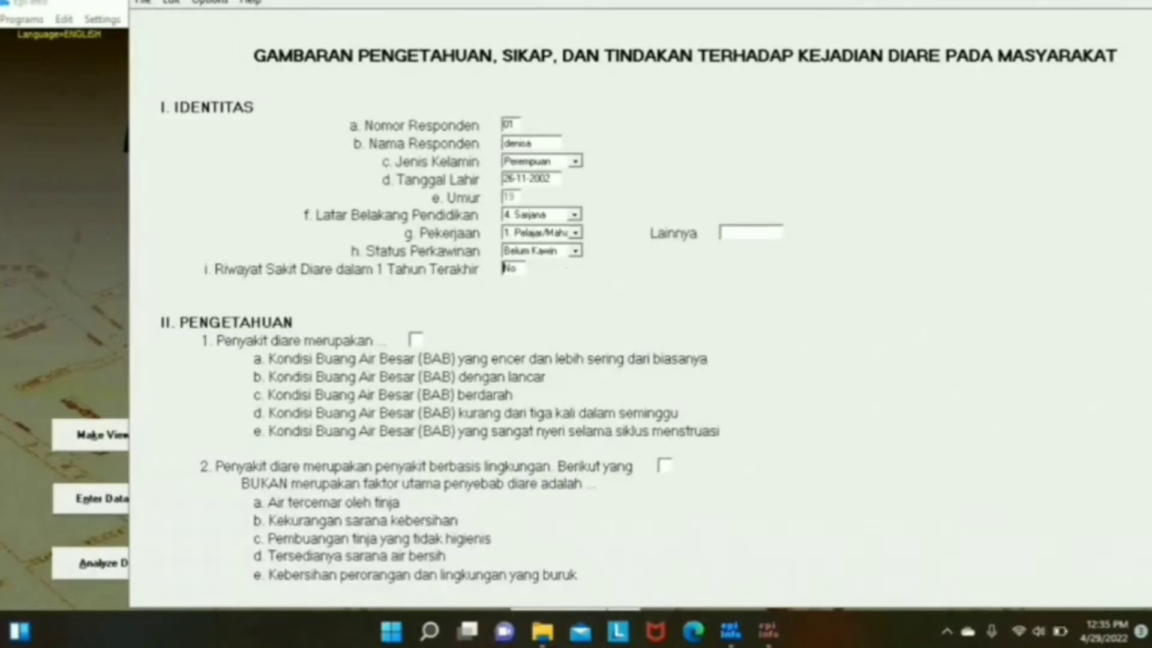
{"action": "key", "text": "Return"}
Step: Finish the knowledge answers so scoring runs, then enter 4 on the III. SIKAP page
{"action": "type", "text": "11"}
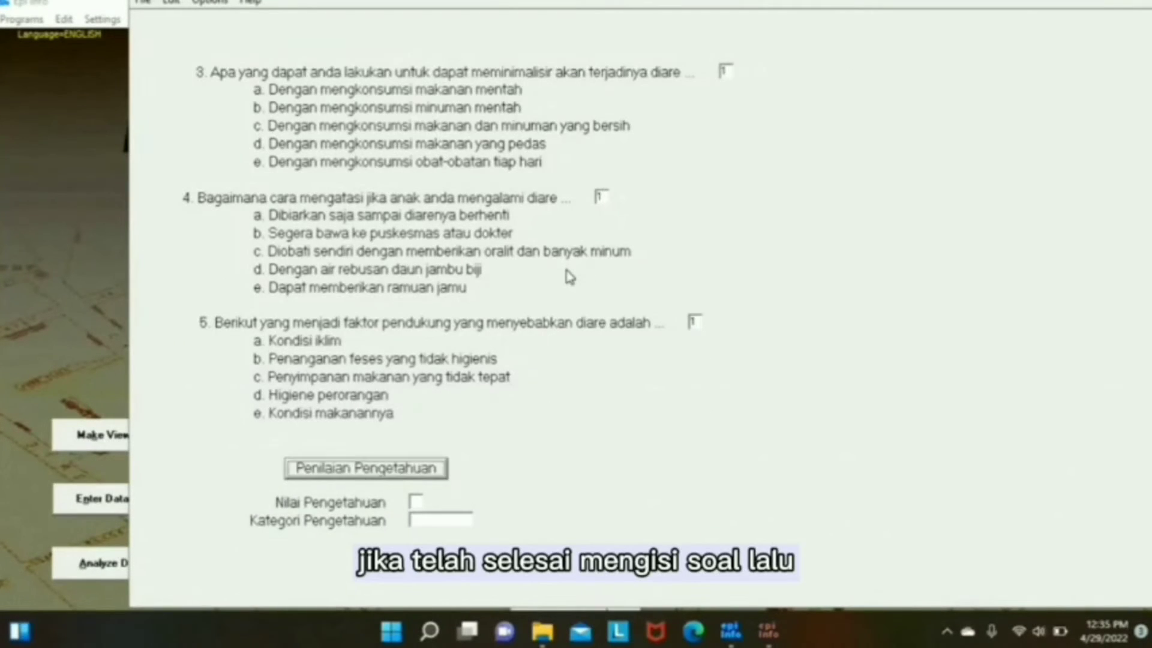
{"action": "key", "text": "Return"}
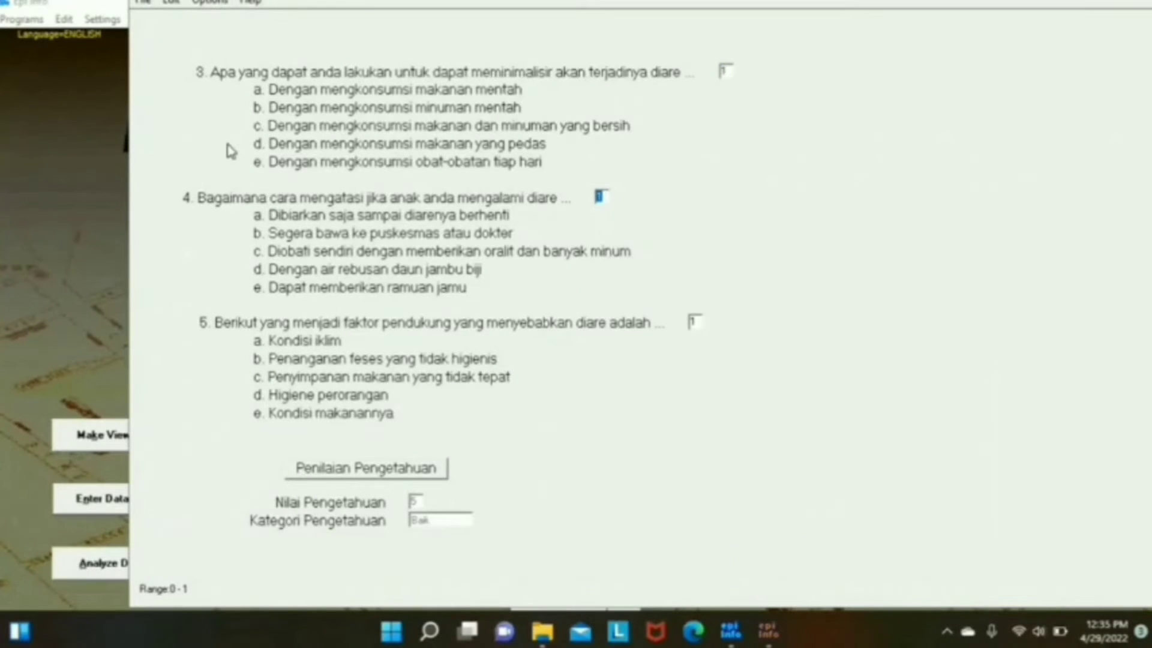
{"action": "left_click", "coordinate": [769, 635]}
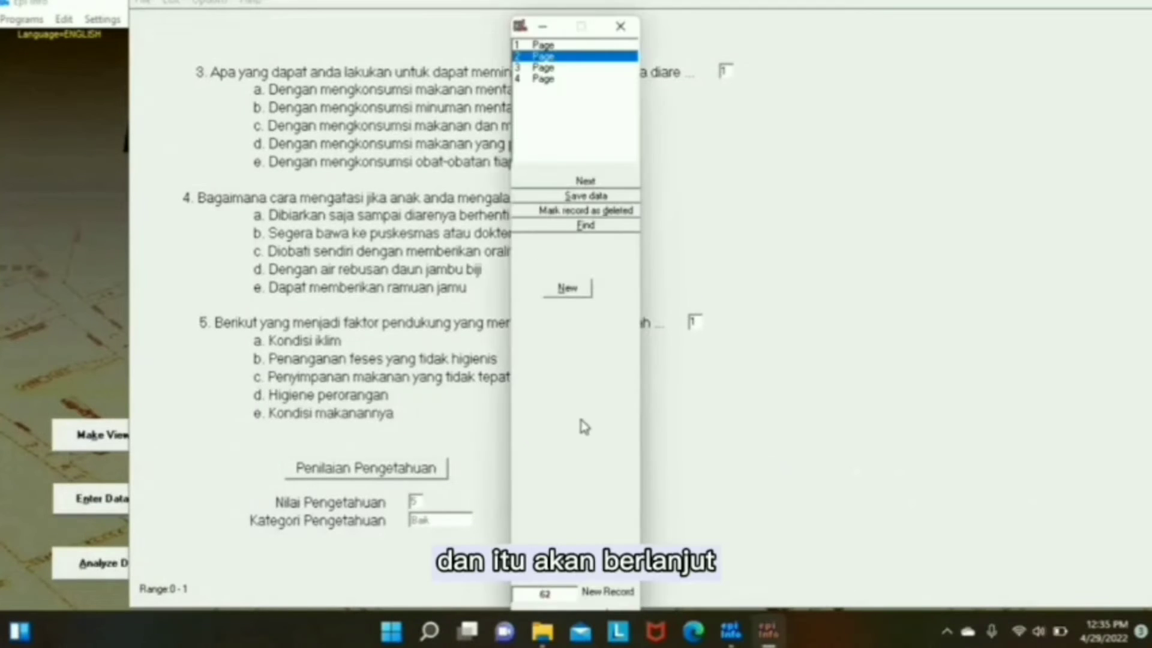
{"action": "left_click", "coordinate": [546, 78]}
{"action": "left_click", "coordinate": [698, 114]}
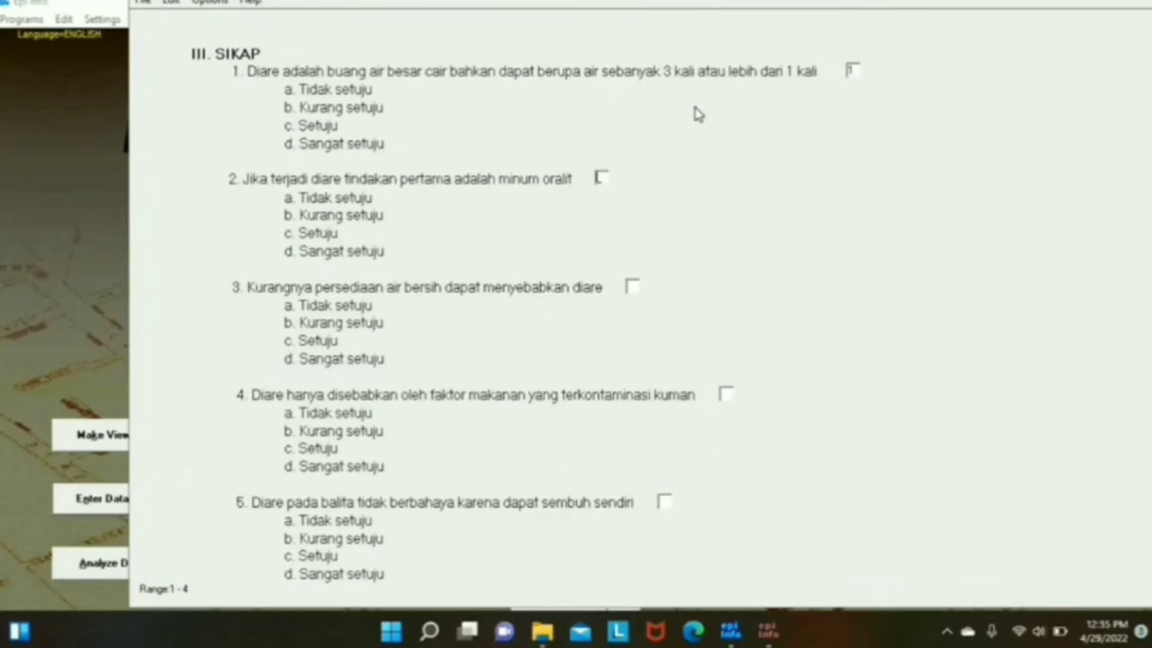
{"action": "type", "text": "4"}
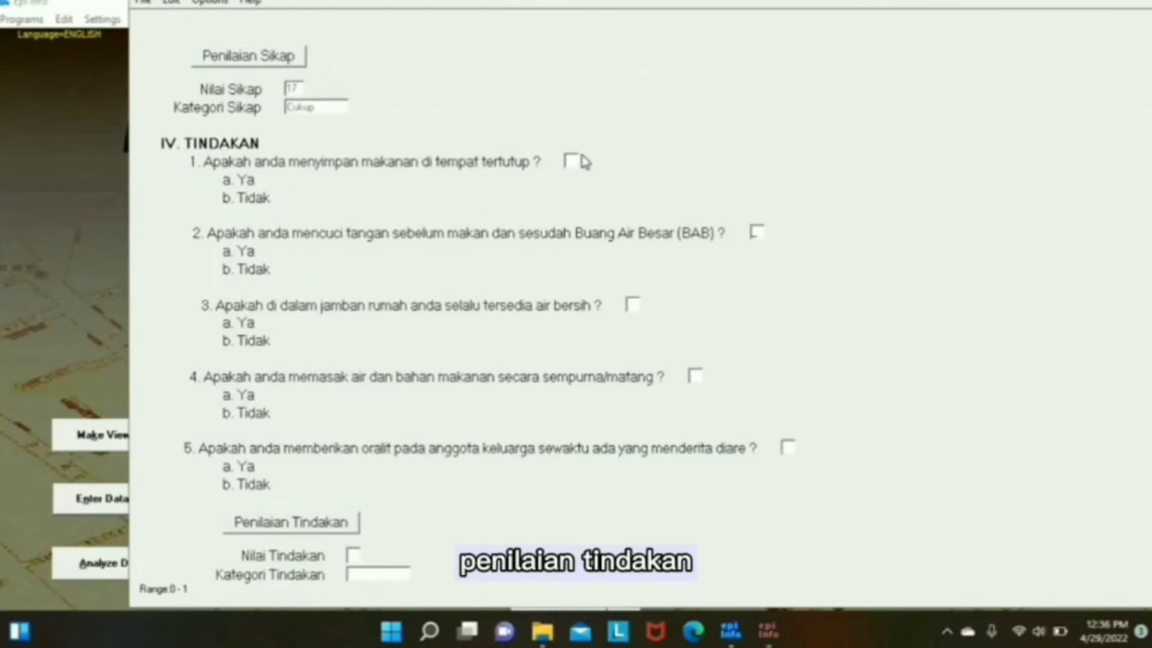
Step: Answer the Tindakan questions 1, 0, 0 to score practice, then enter respondent number 1
{"action": "left_click", "coordinate": [571, 157]}
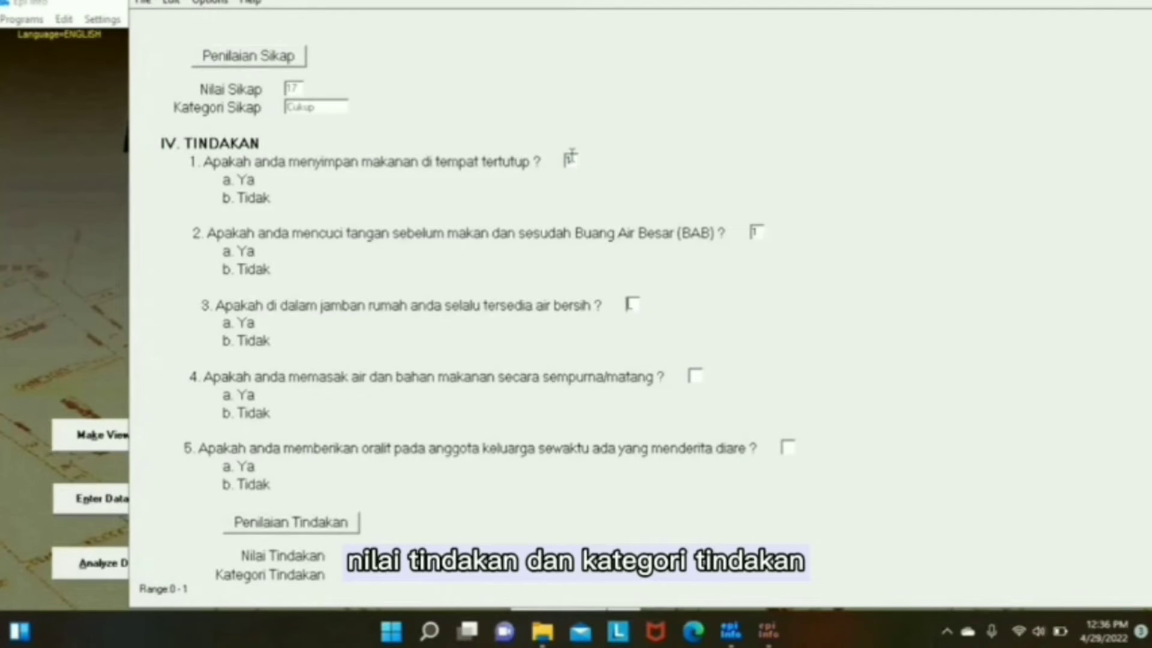
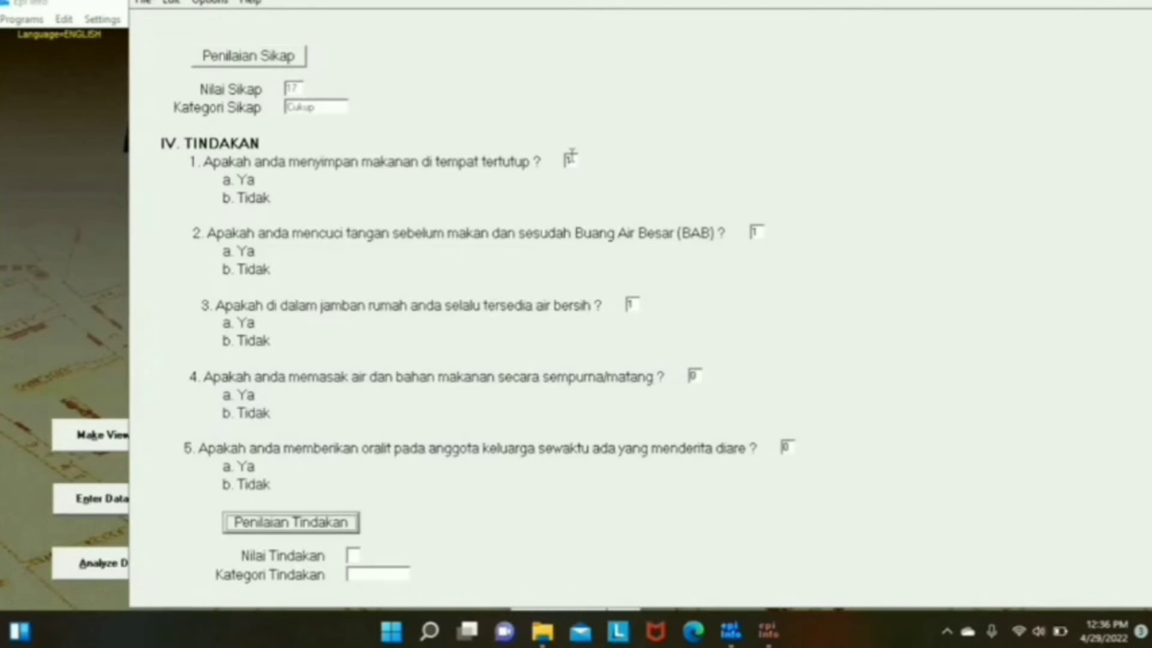
{"action": "key", "text": "Return"}
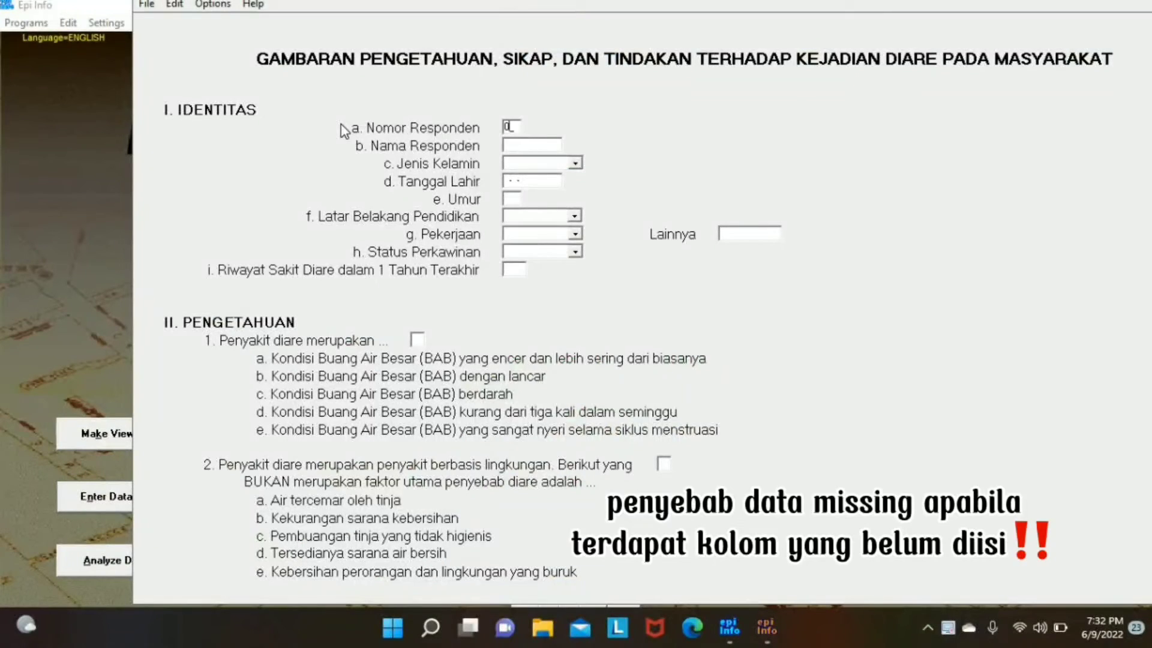
{"action": "key", "text": "Return"}
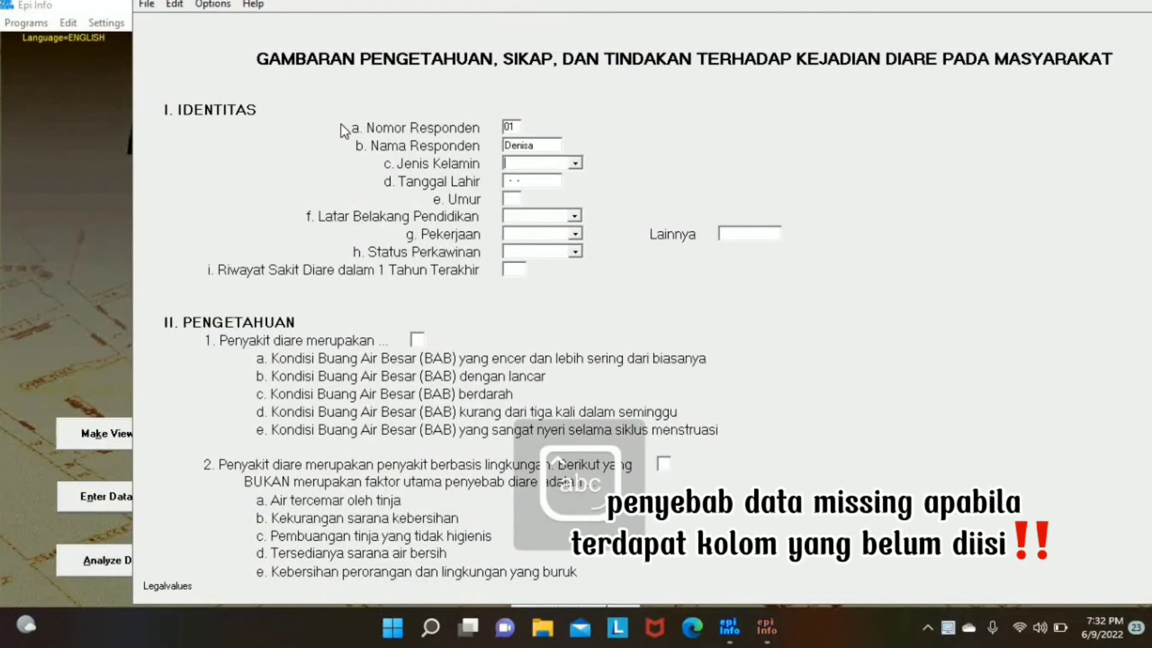
{"action": "key", "text": "Return"}
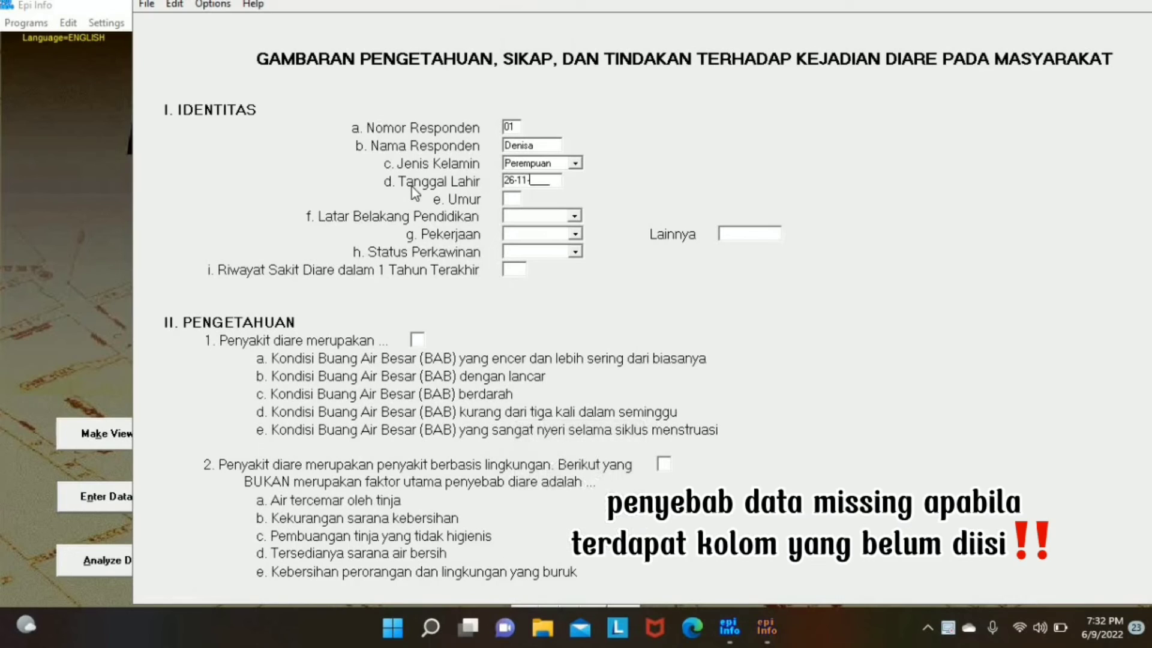
{"action": "key", "text": "Return"}
Step: Set education to Sarjana, occupation to Pelajar/Mahasiswa and marital status to Belum Kawin
{"action": "left_click", "coordinate": [574, 215]}
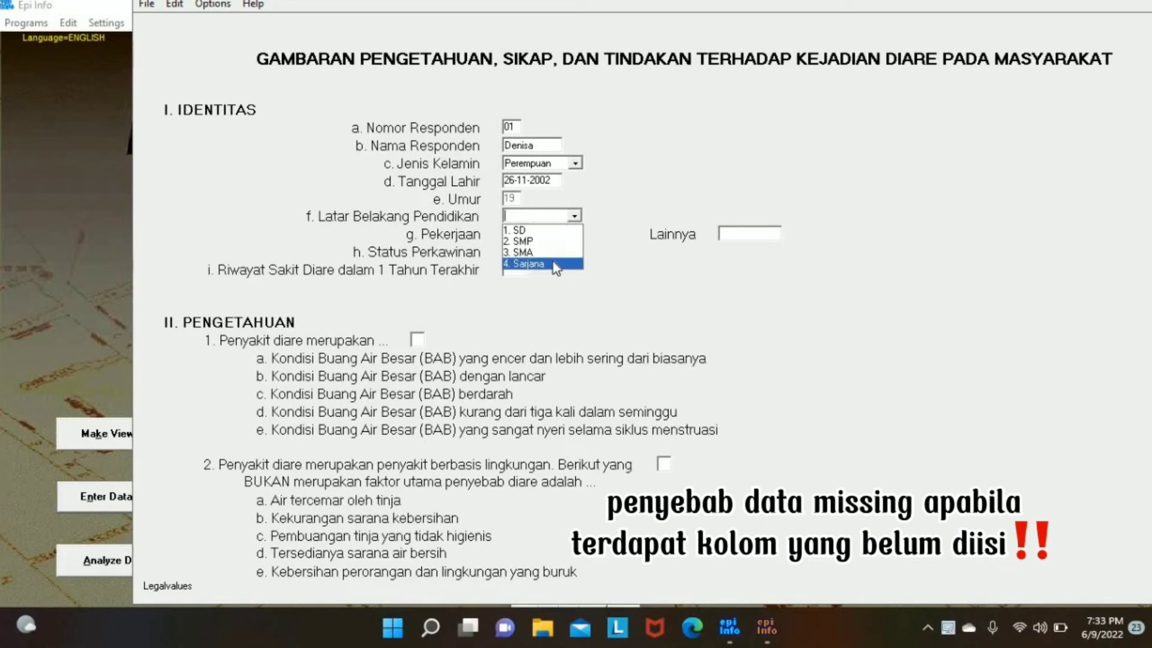
{"action": "left_click", "coordinate": [553, 261]}
{"action": "left_click", "coordinate": [575, 233]}
{"action": "left_click", "coordinate": [564, 248]}
{"action": "left_click", "coordinate": [576, 253]}
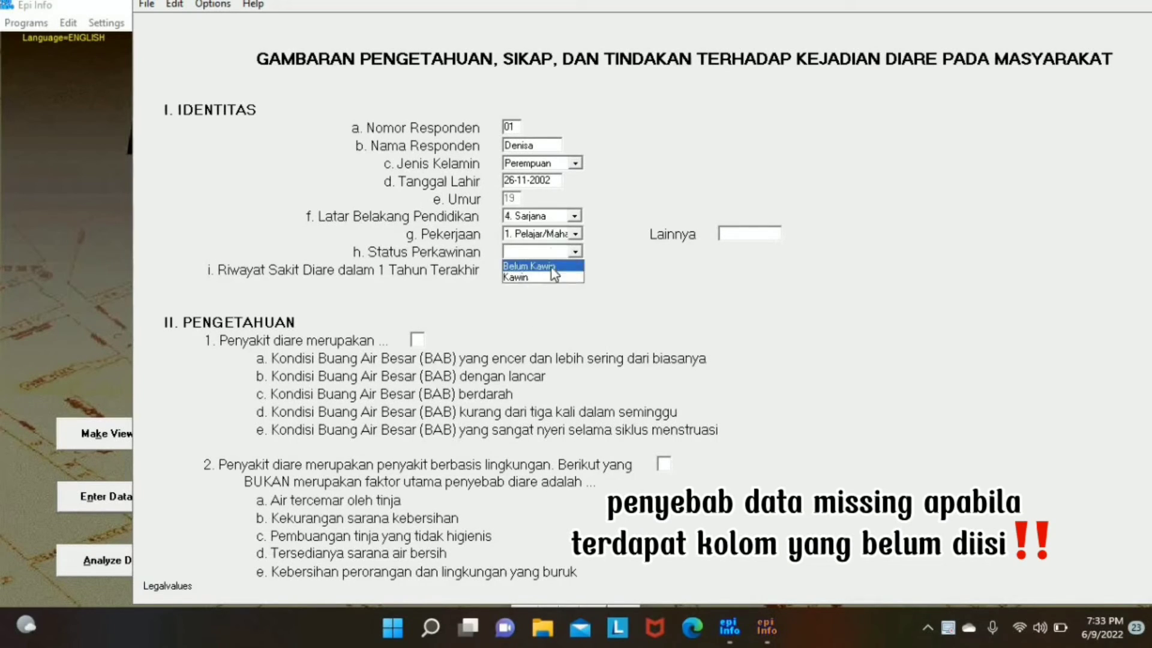
{"action": "left_click", "coordinate": [551, 264]}
{"action": "key", "text": "Return"}
{"action": "key", "text": "Return"}
{"action": "key", "text": "Return"}
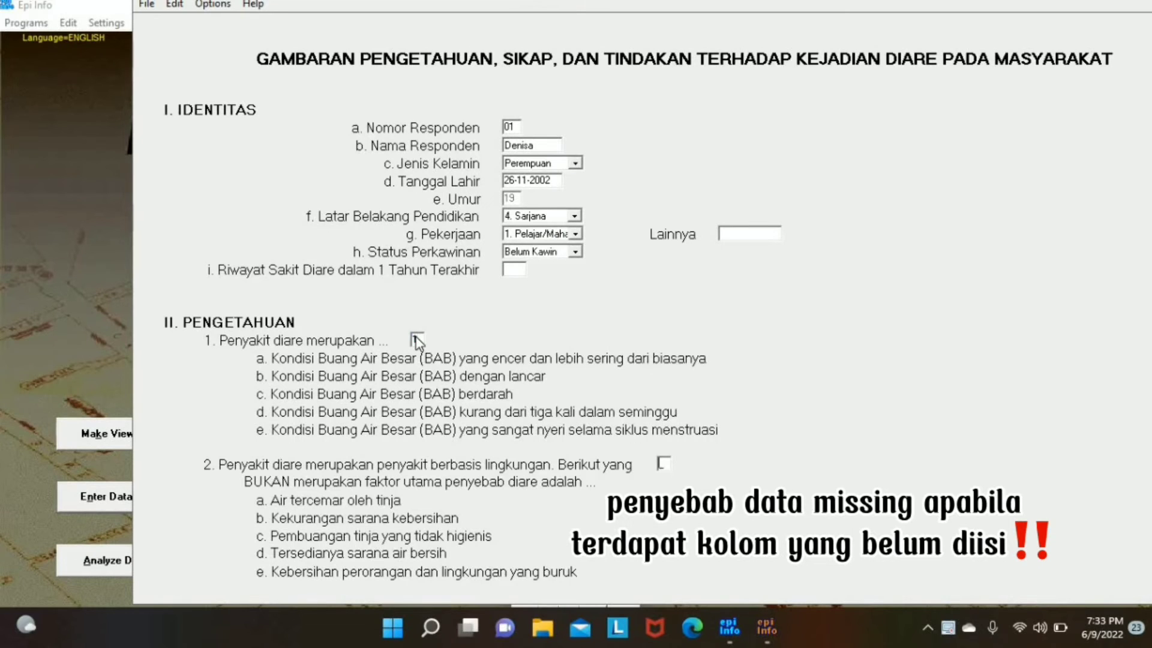
Step: Enter knowledge answers 11, then attitude answers 3-4-3-4-4 on the III. SIKAP page
{"action": "type", "text": "11"}
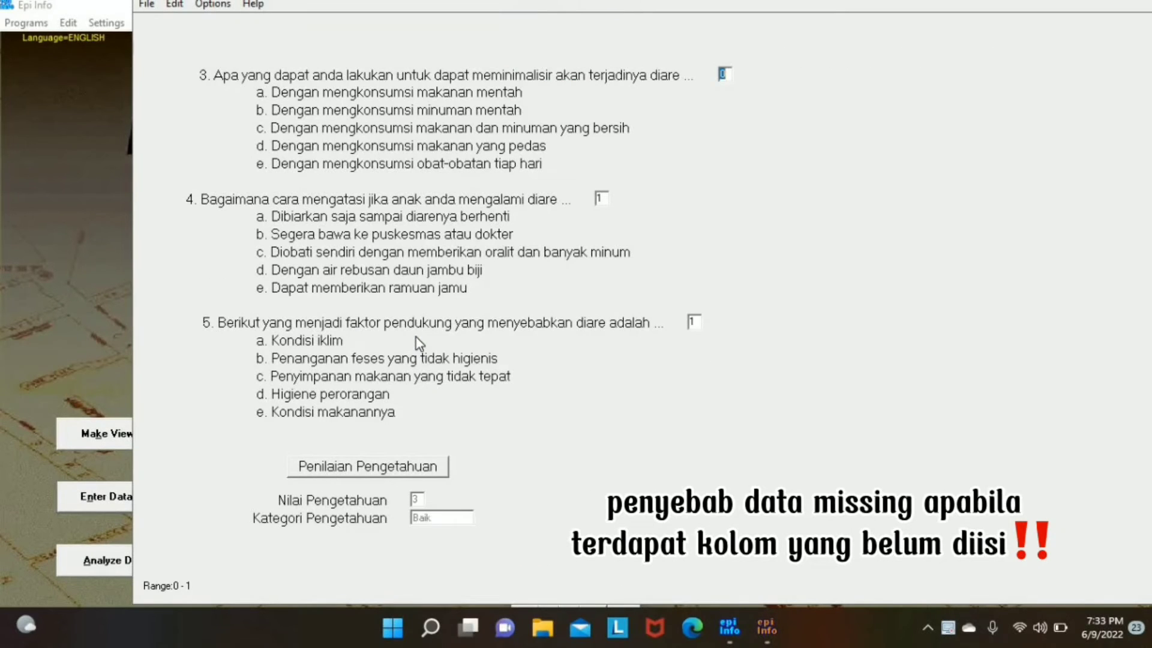
{"action": "left_click", "coordinate": [774, 623]}
{"action": "left_click", "coordinate": [559, 69]}
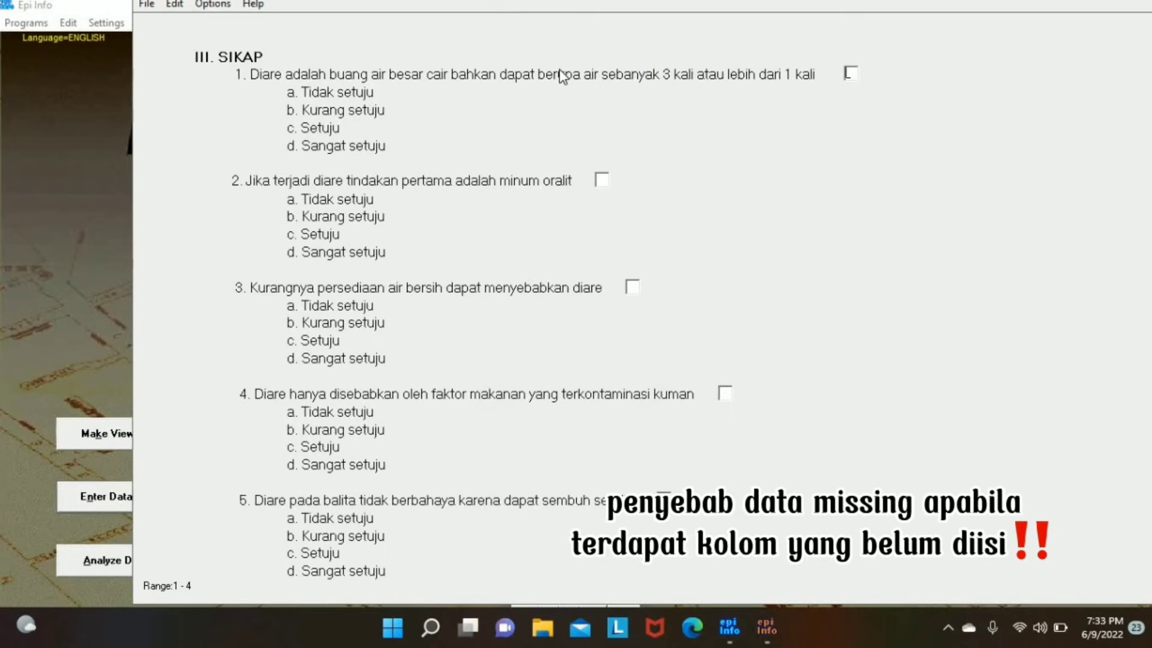
{"action": "type", "text": "34344"}
{"action": "key", "text": "Return"}
{"action": "key", "text": "Return"}
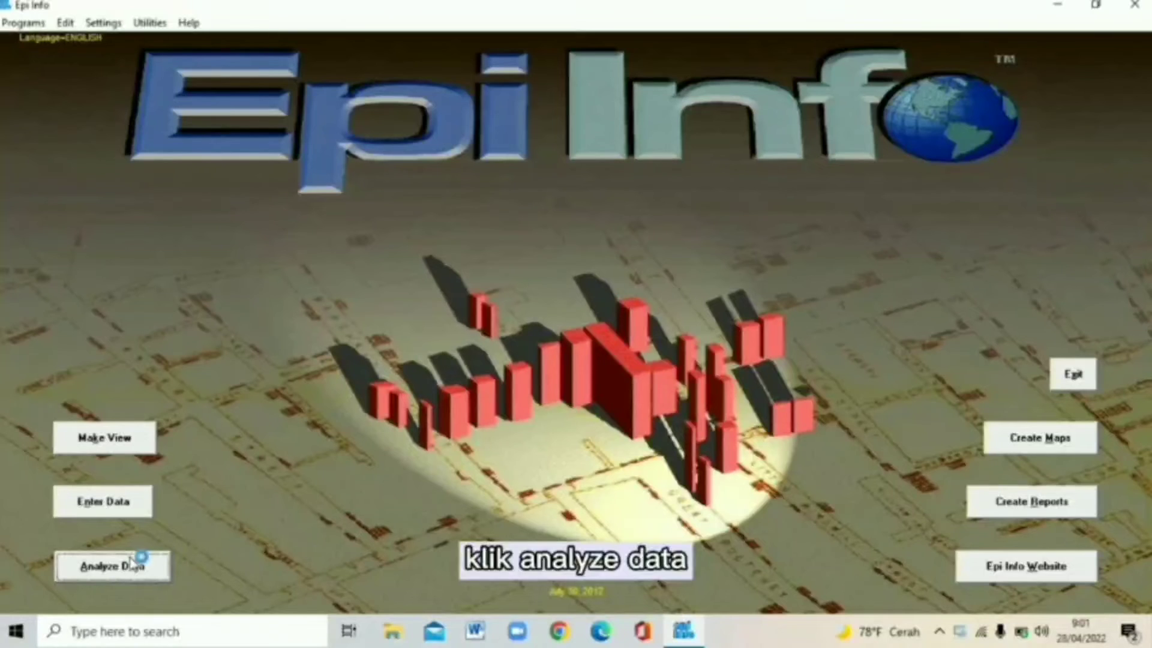
Step: In Analysis, read the viewdiare view from Downloads\diare.mdb, accepting the temporary link
{"action": "left_click", "coordinate": [270, 491]}
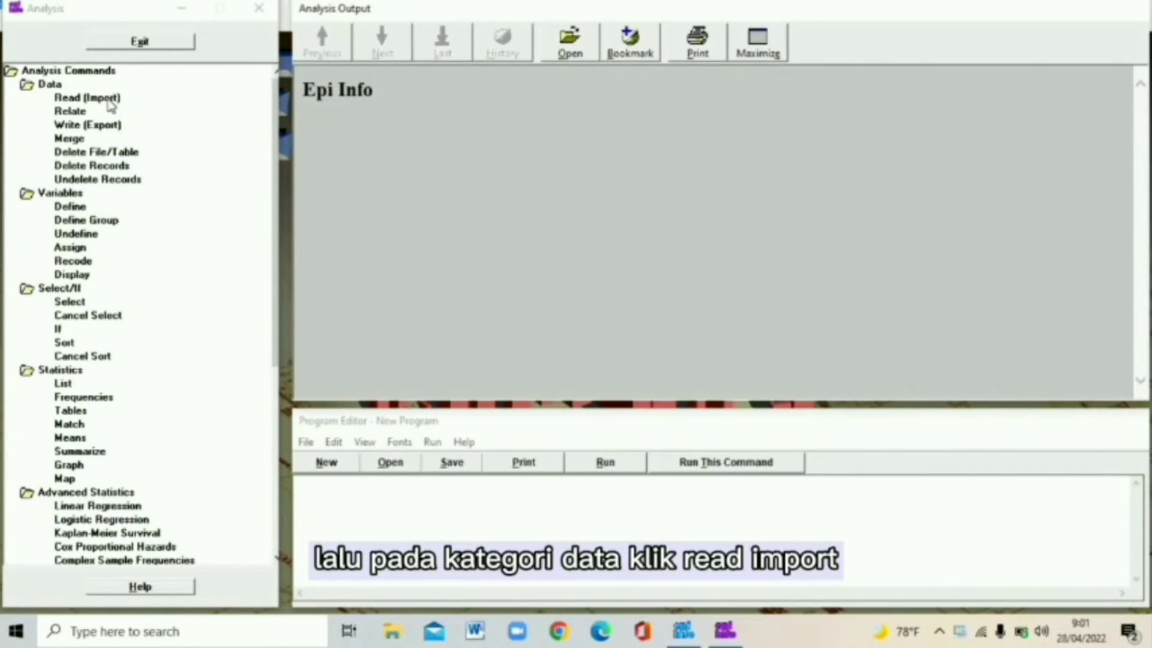
{"action": "left_click", "coordinate": [109, 102]}
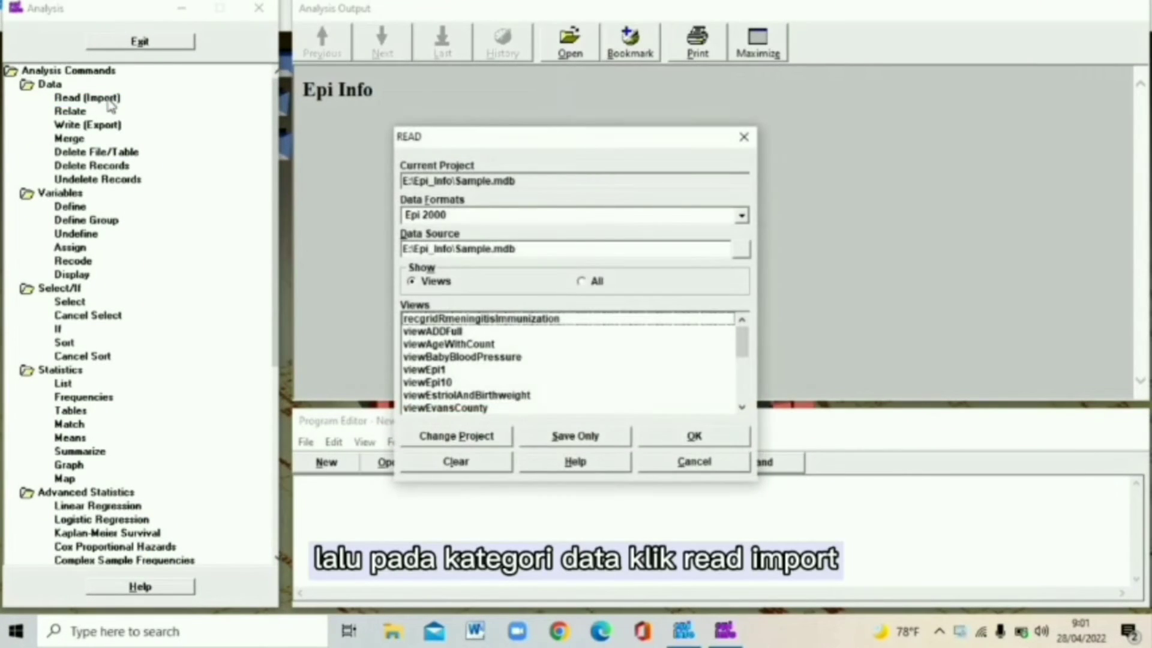
{"action": "left_click", "coordinate": [739, 250]}
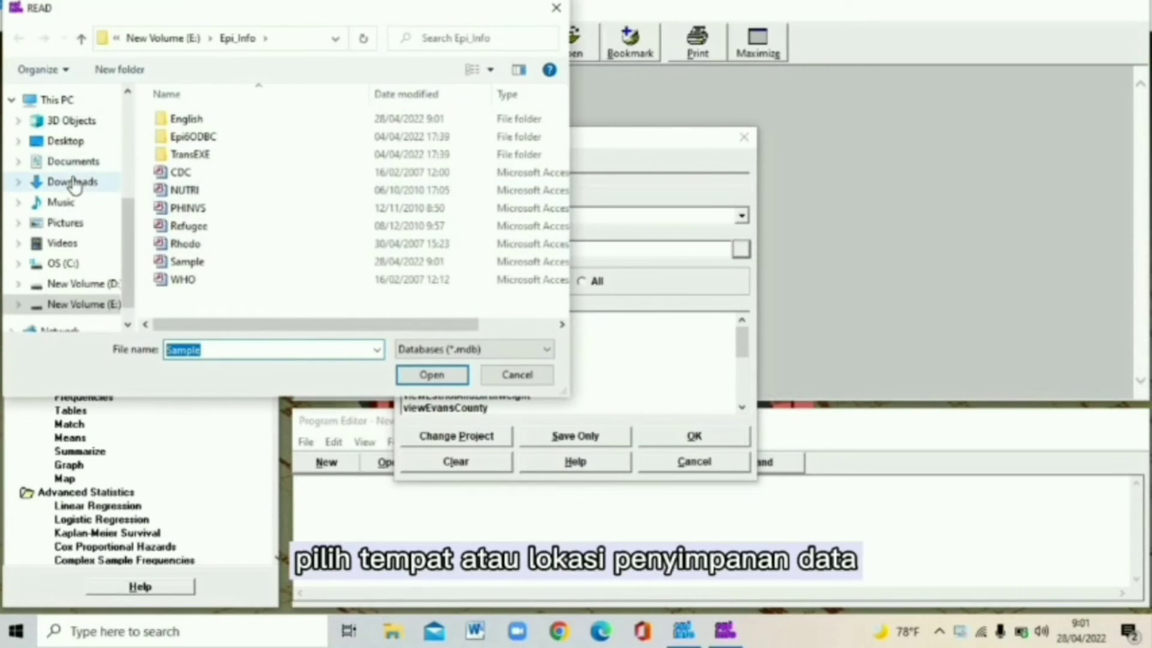
{"action": "left_click", "coordinate": [73, 182]}
{"action": "left_click", "coordinate": [203, 152]}
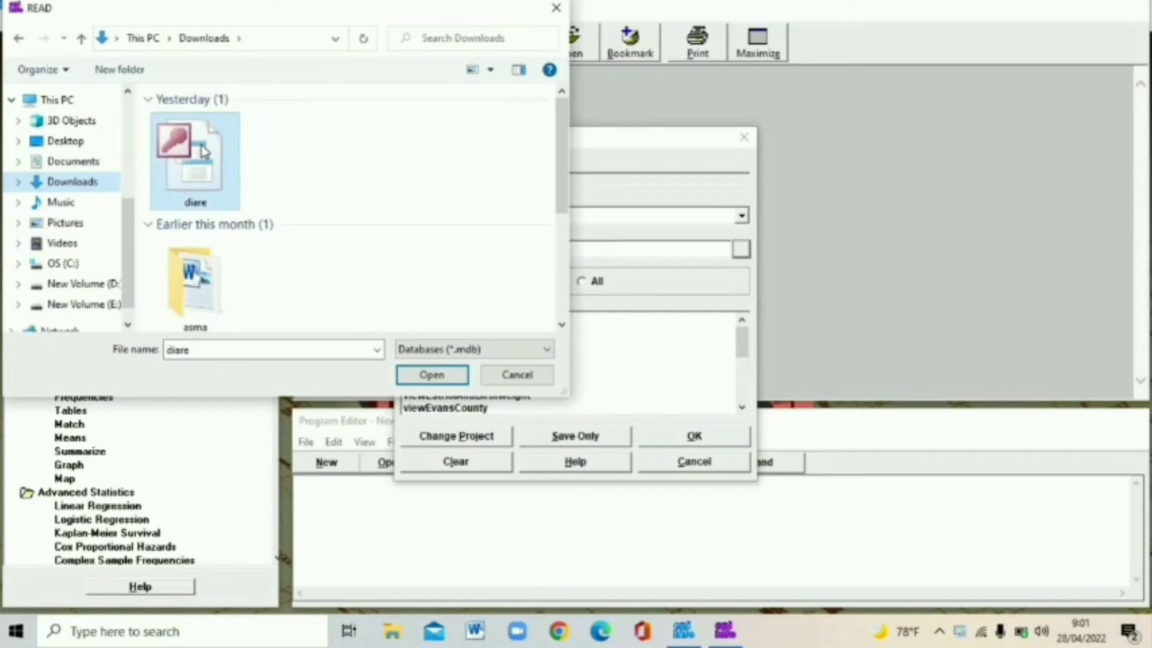
{"action": "left_click", "coordinate": [427, 374]}
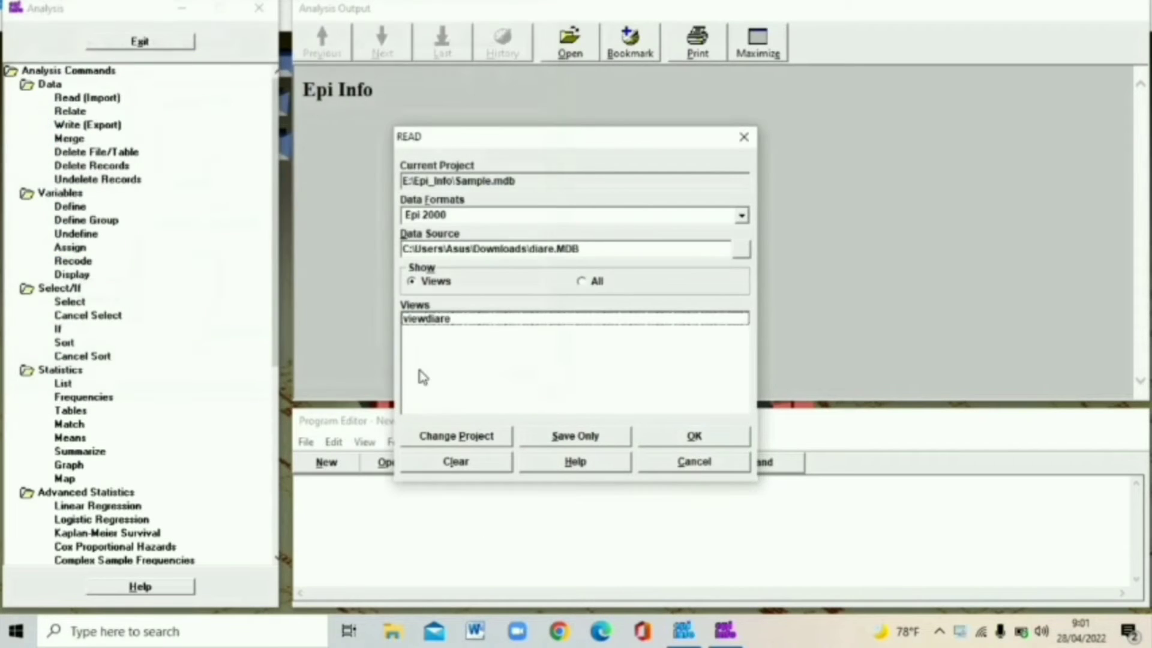
{"action": "left_click", "coordinate": [445, 319]}
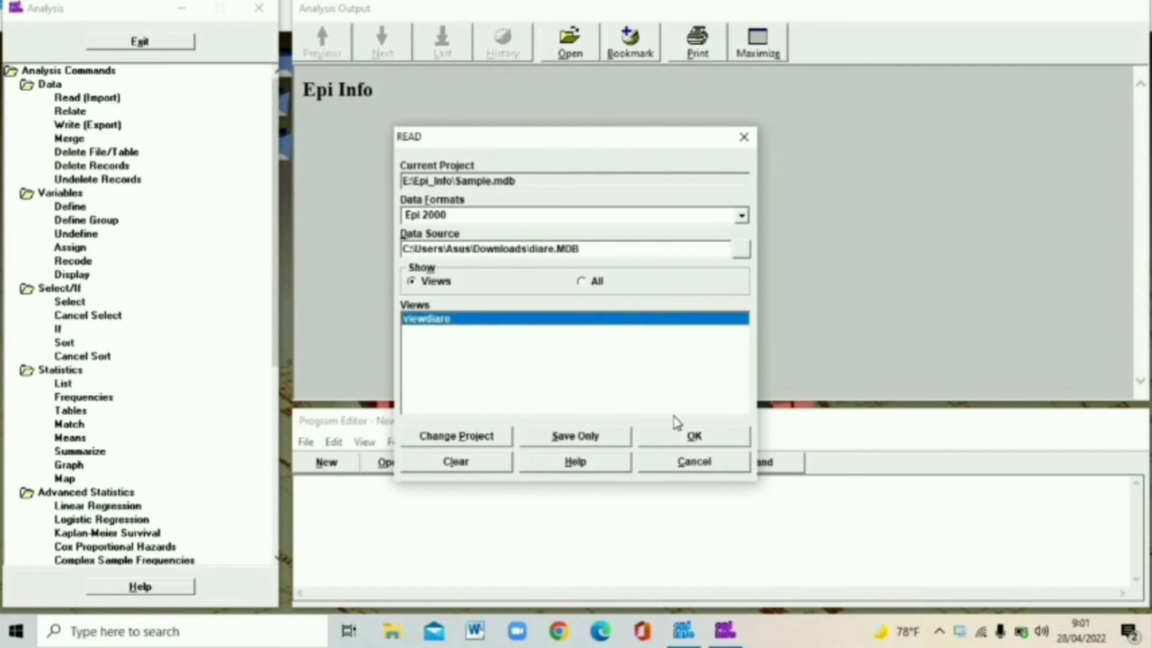
{"action": "left_click", "coordinate": [660, 442]}
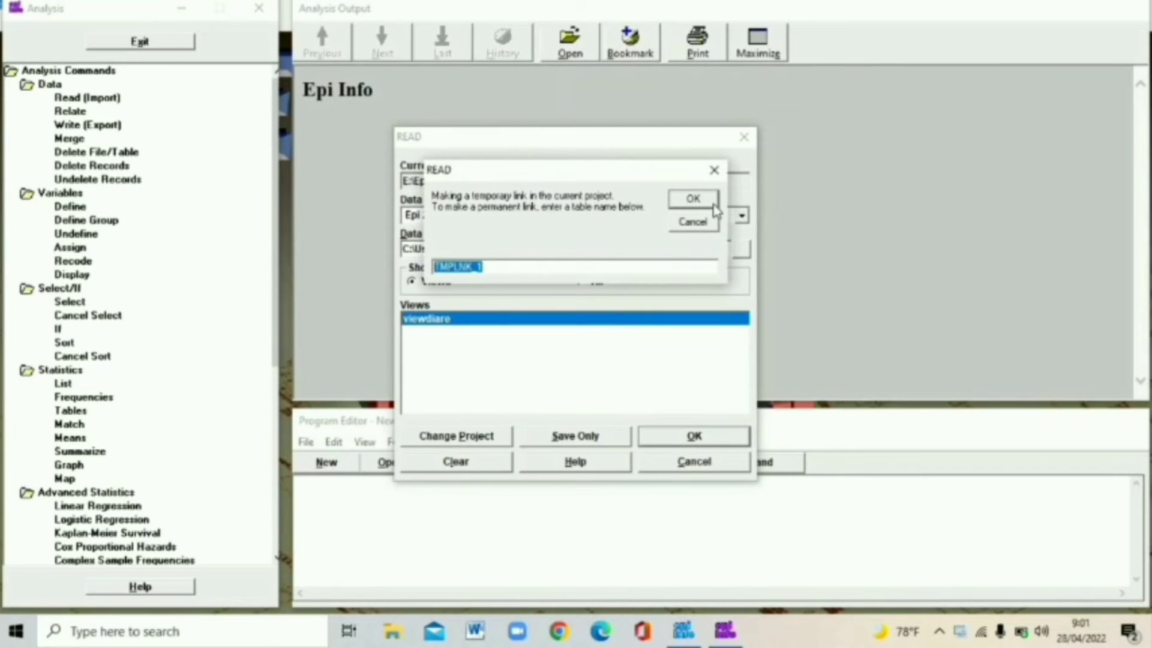
{"action": "left_click", "coordinate": [712, 204]}
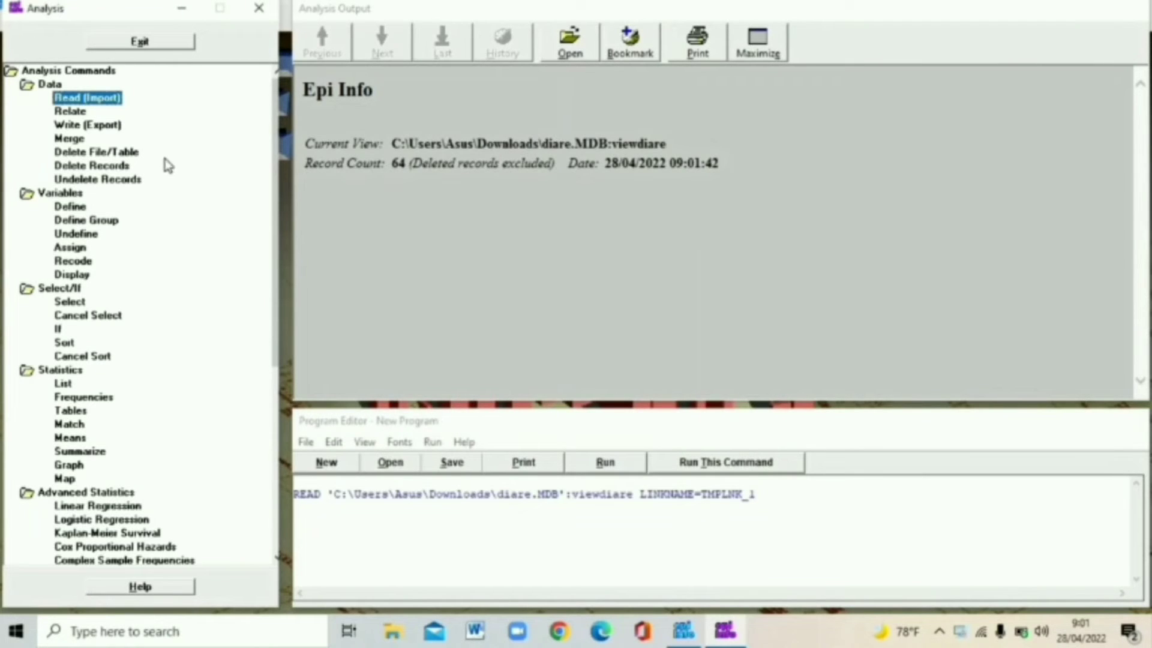
Step: Run DELETE * PERMANENT on all 64 viewdiare records, then return to the main launcher
{"action": "left_click", "coordinate": [125, 168]}
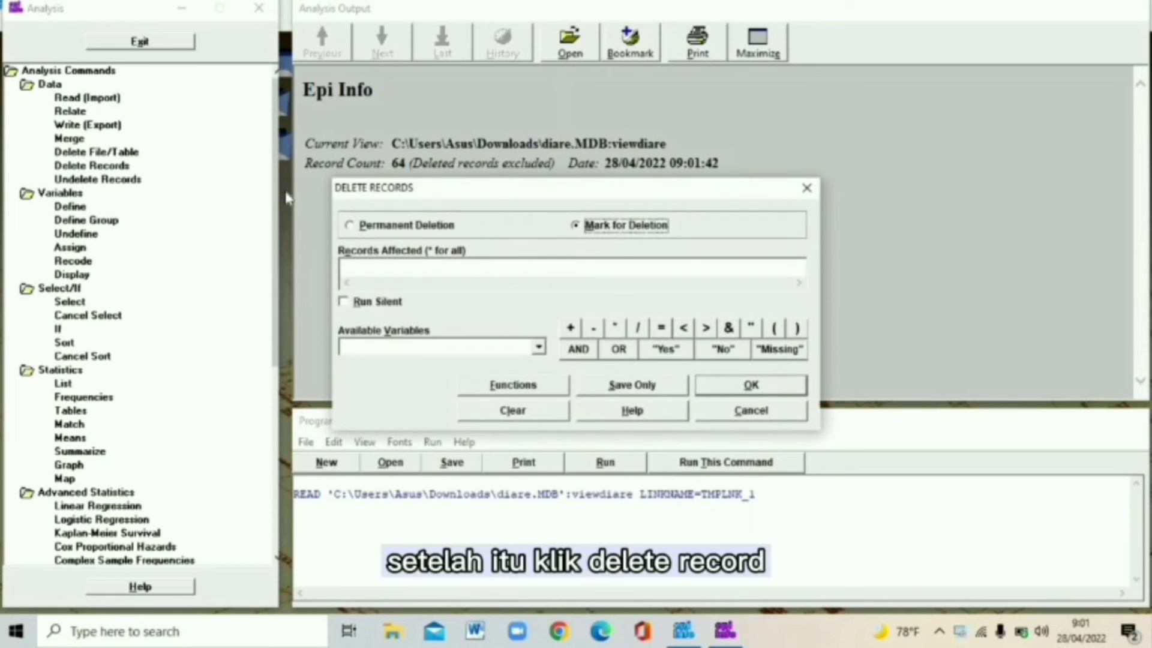
{"action": "left_click", "coordinate": [350, 227]}
{"action": "left_click", "coordinate": [372, 269]}
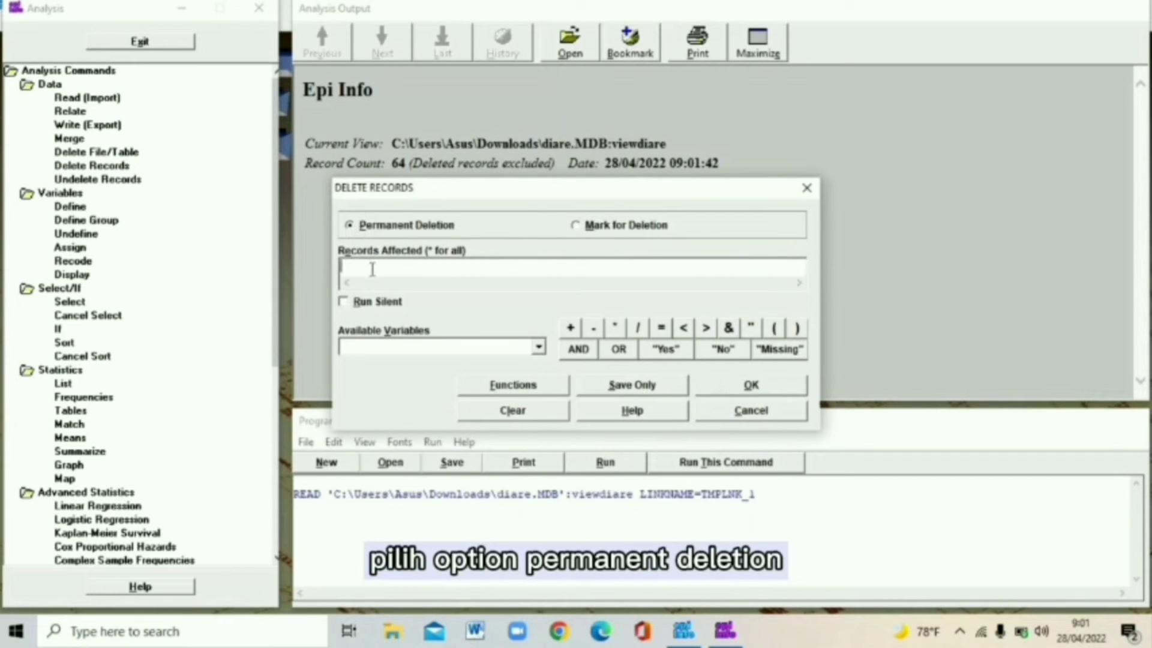
{"action": "left_click", "coordinate": [615, 329]}
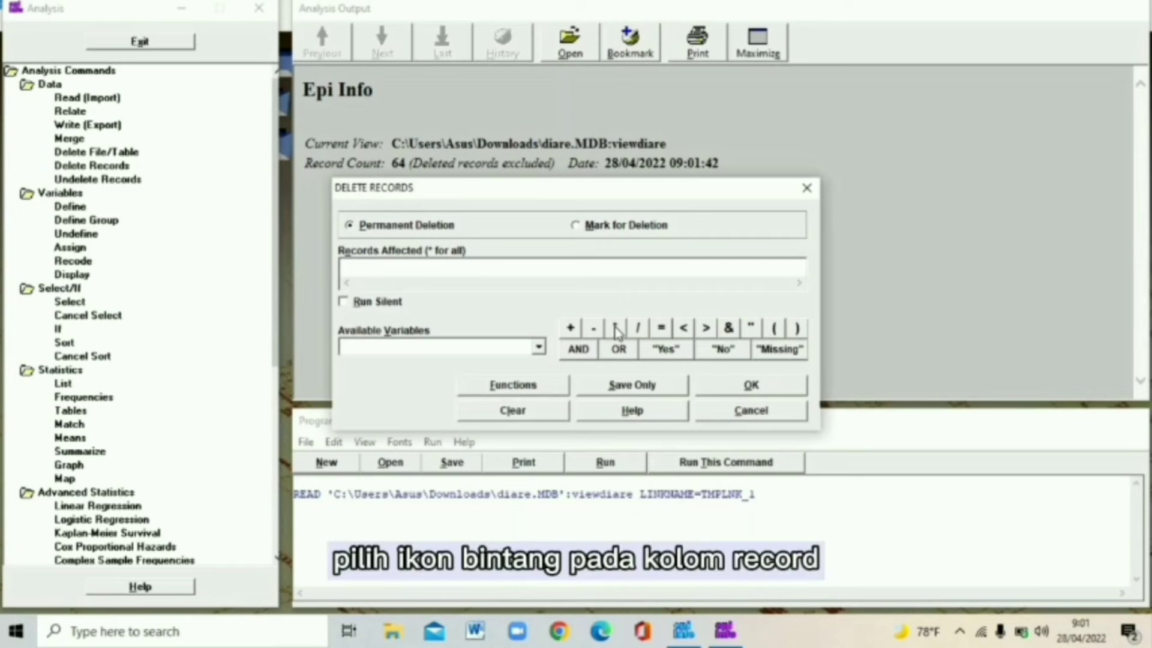
{"action": "left_click", "coordinate": [726, 384]}
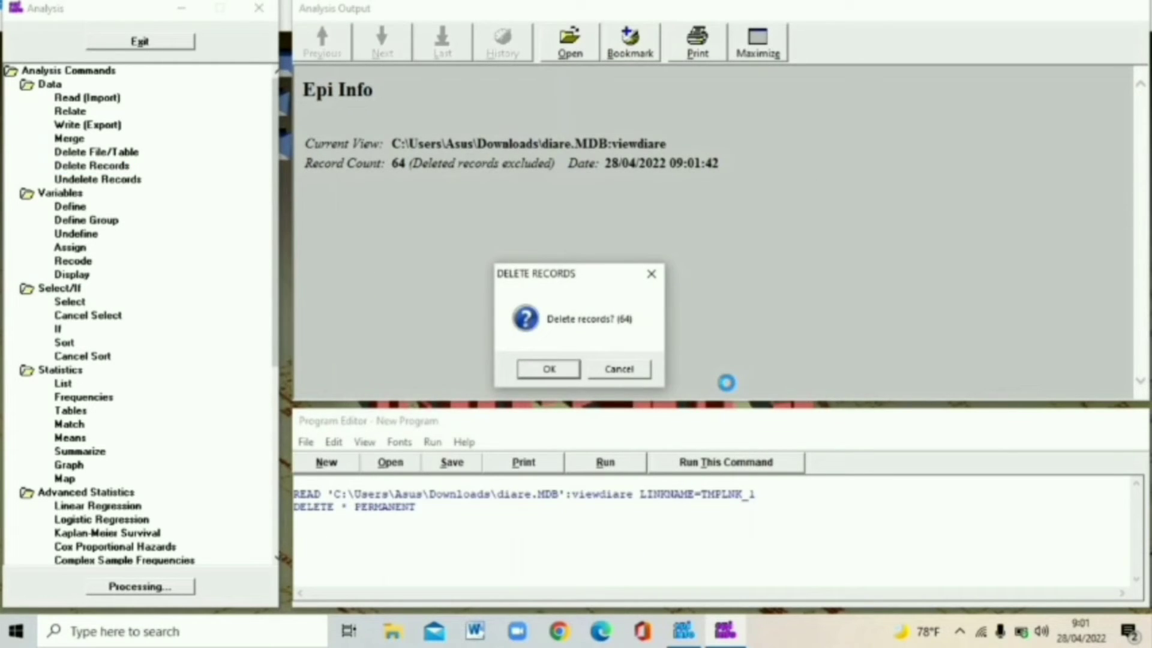
{"action": "left_click", "coordinate": [549, 369]}
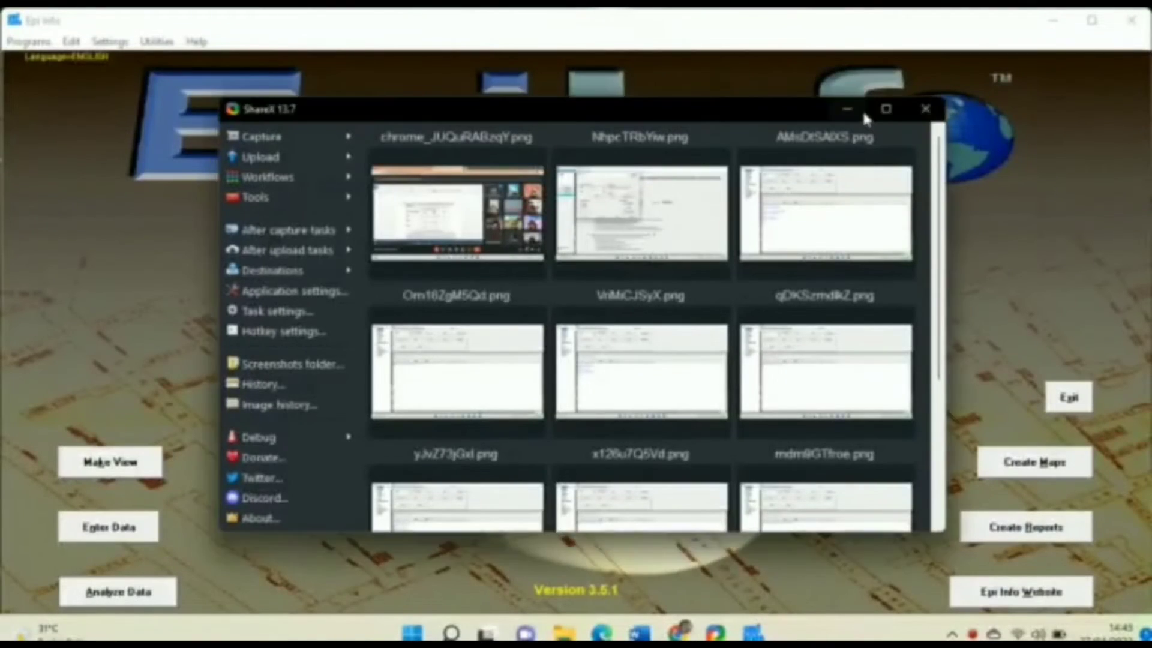
{"action": "left_click", "coordinate": [862, 110]}
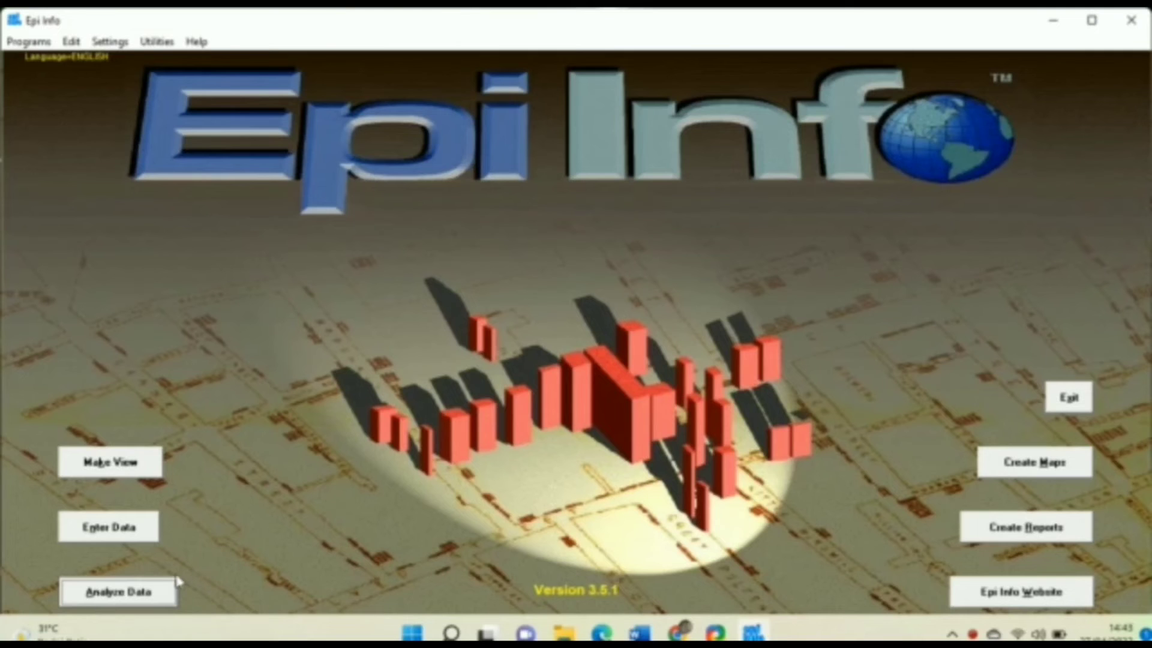
Step: In Analysis, start a Read and choose Downloads\TUGAS\diare.MDB as the data source
{"action": "left_click", "coordinate": [157, 589]}
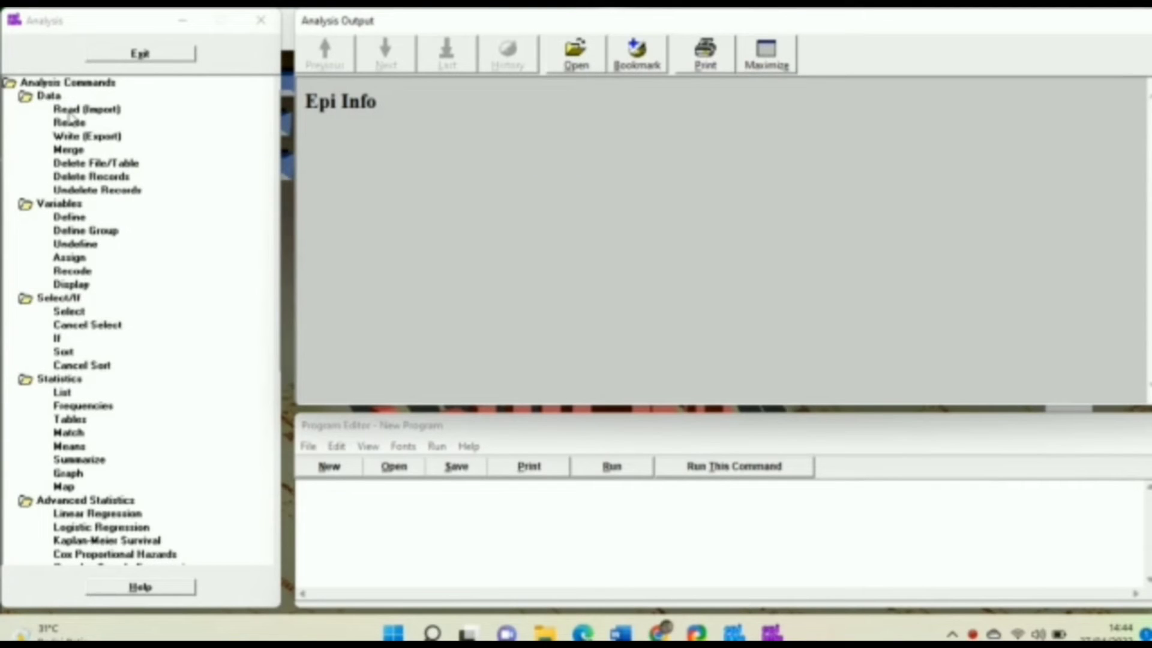
{"action": "left_click", "coordinate": [68, 110]}
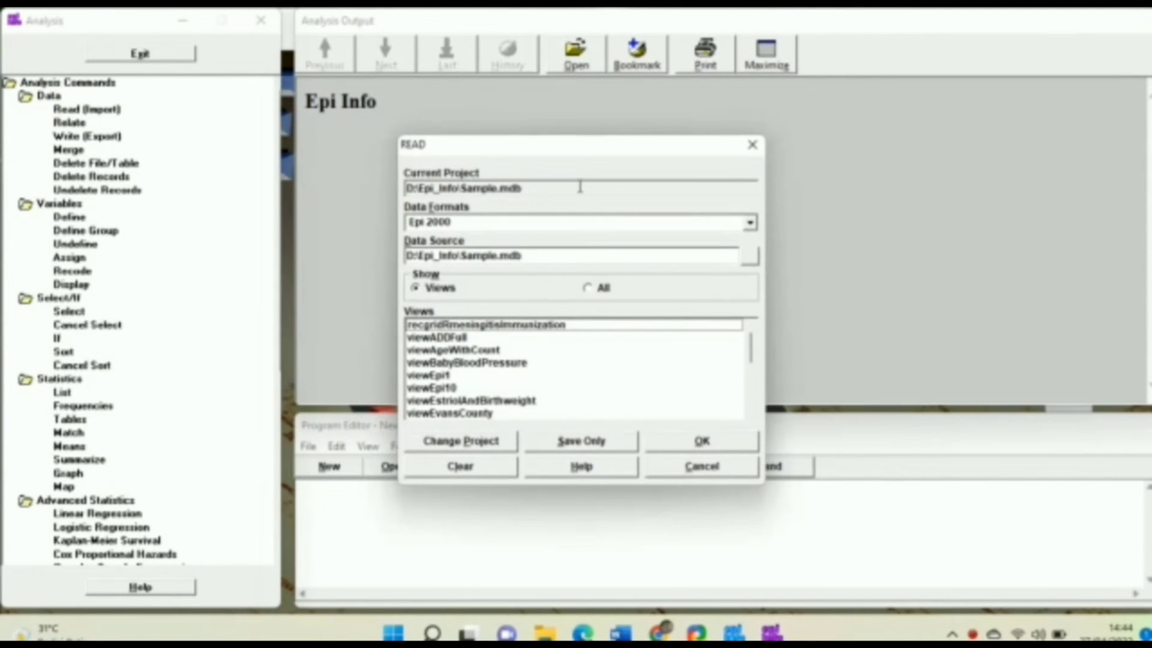
{"action": "left_click", "coordinate": [748, 257]}
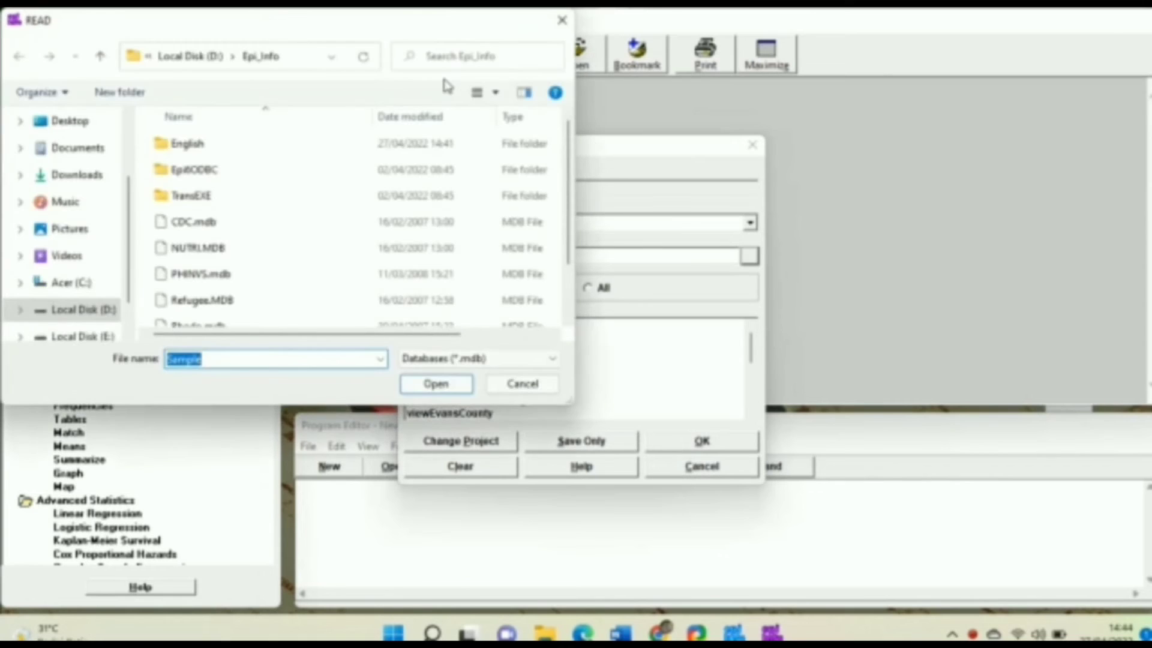
{"action": "left_click", "coordinate": [103, 177]}
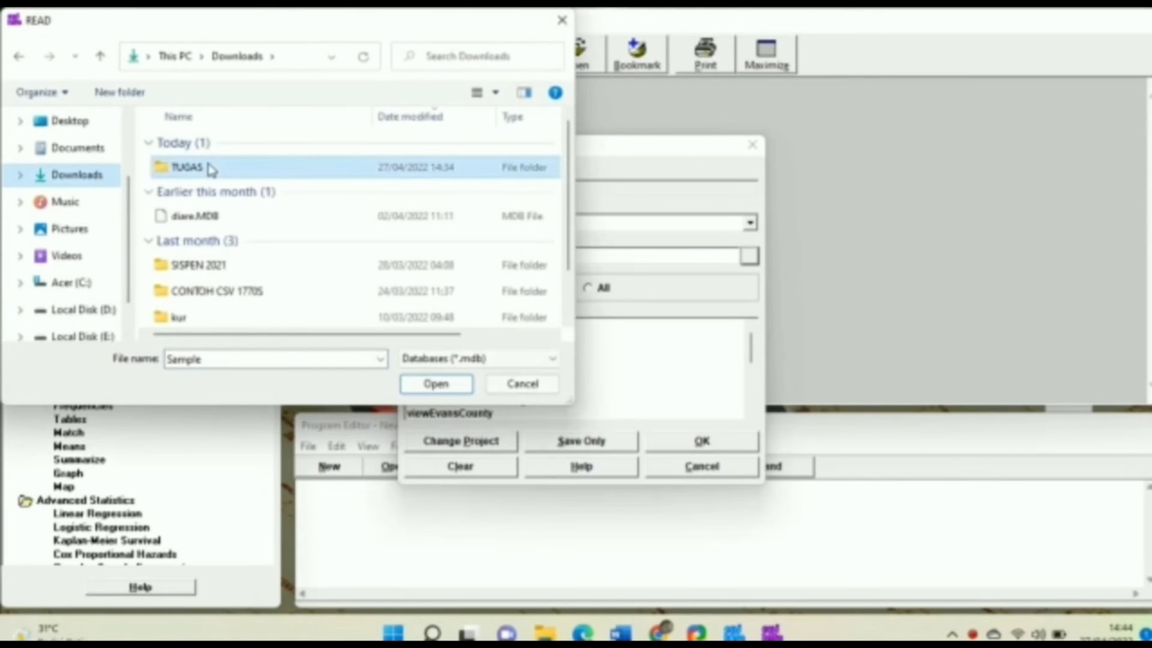
{"action": "double_click", "coordinate": [208, 169]}
{"action": "left_click", "coordinate": [211, 170]}
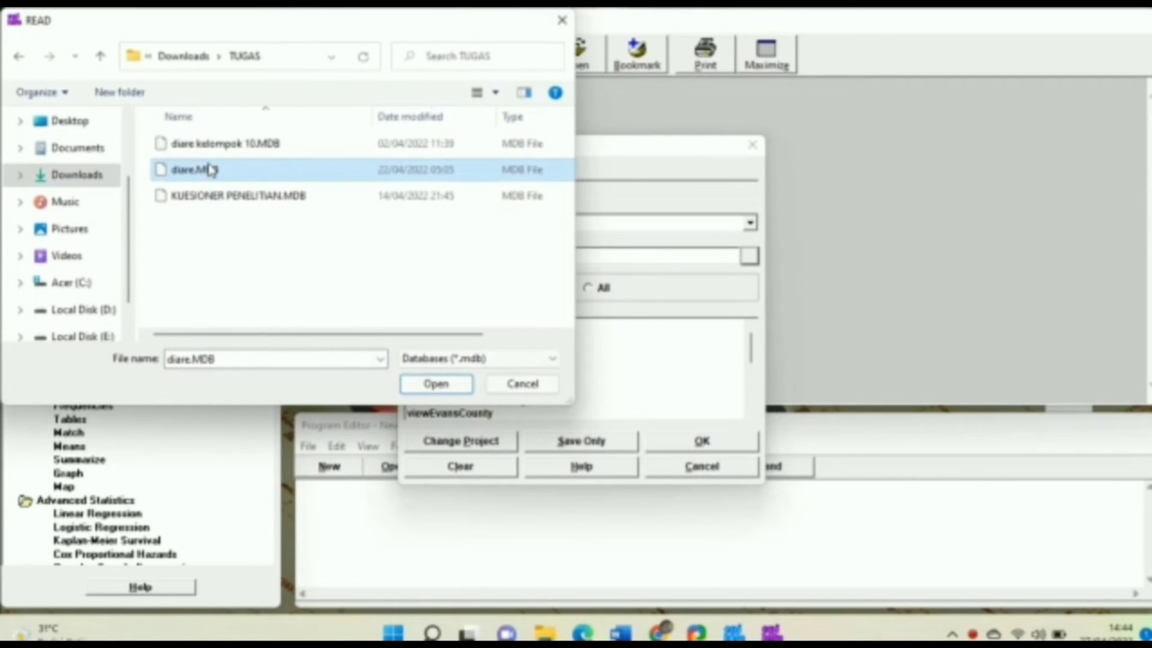
{"action": "left_click", "coordinate": [209, 167]}
{"action": "double_click", "coordinate": [314, 176]}
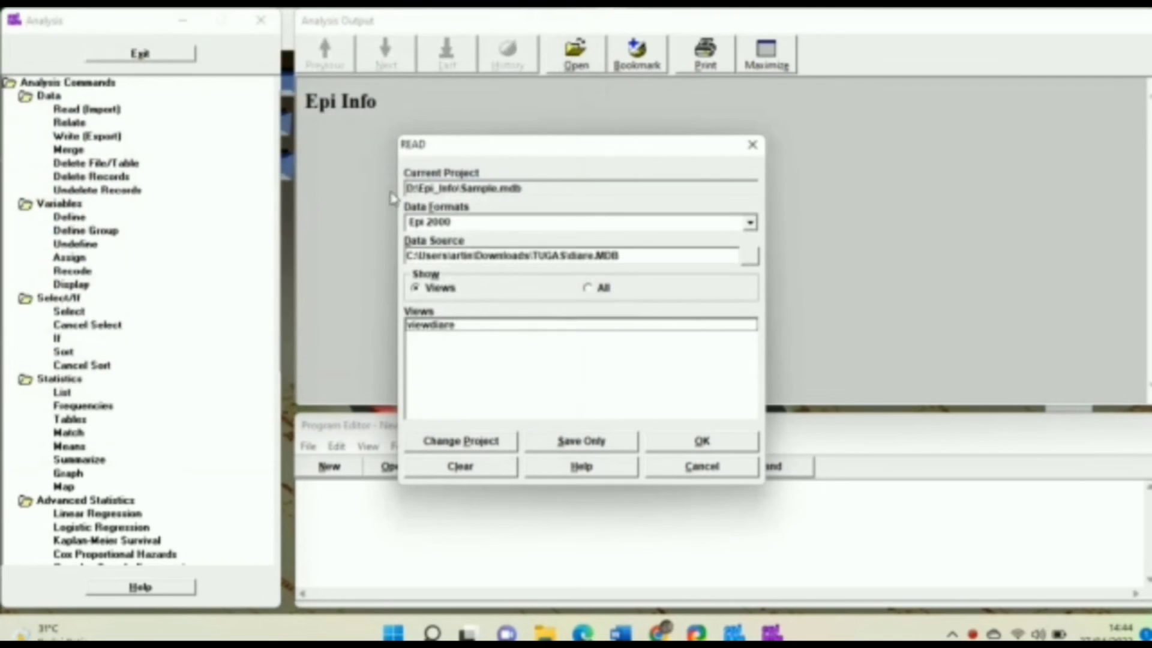
Step: Read the viewdiare view as a temporary link and check the record count of 60
{"action": "left_click", "coordinate": [483, 328]}
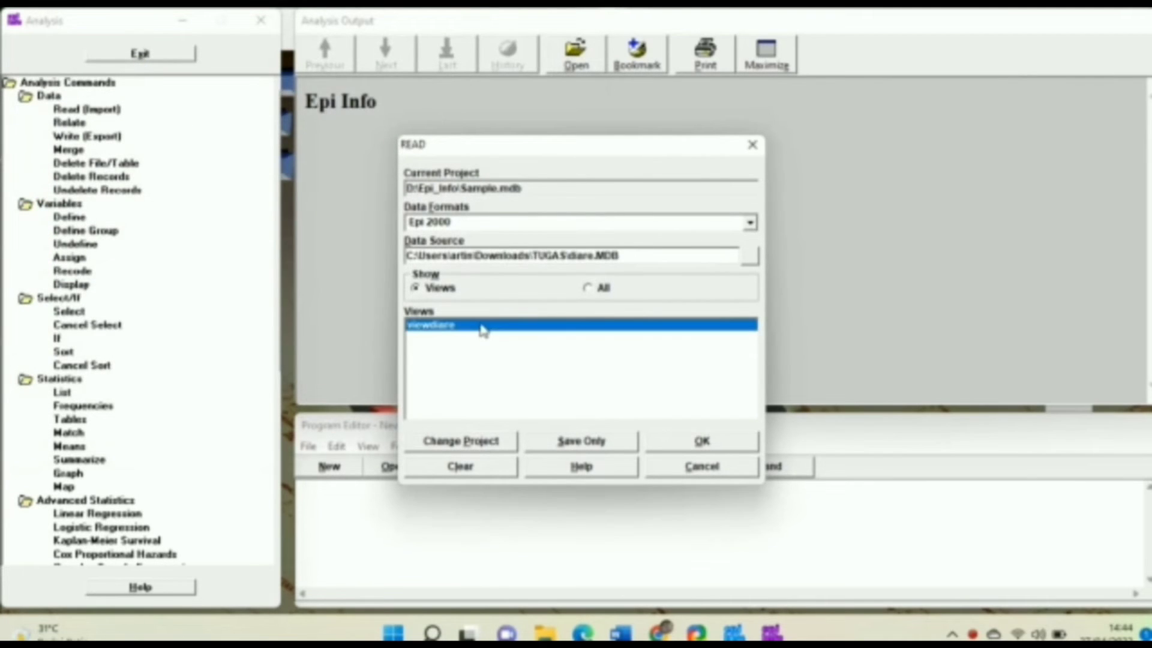
{"action": "left_click", "coordinate": [676, 447]}
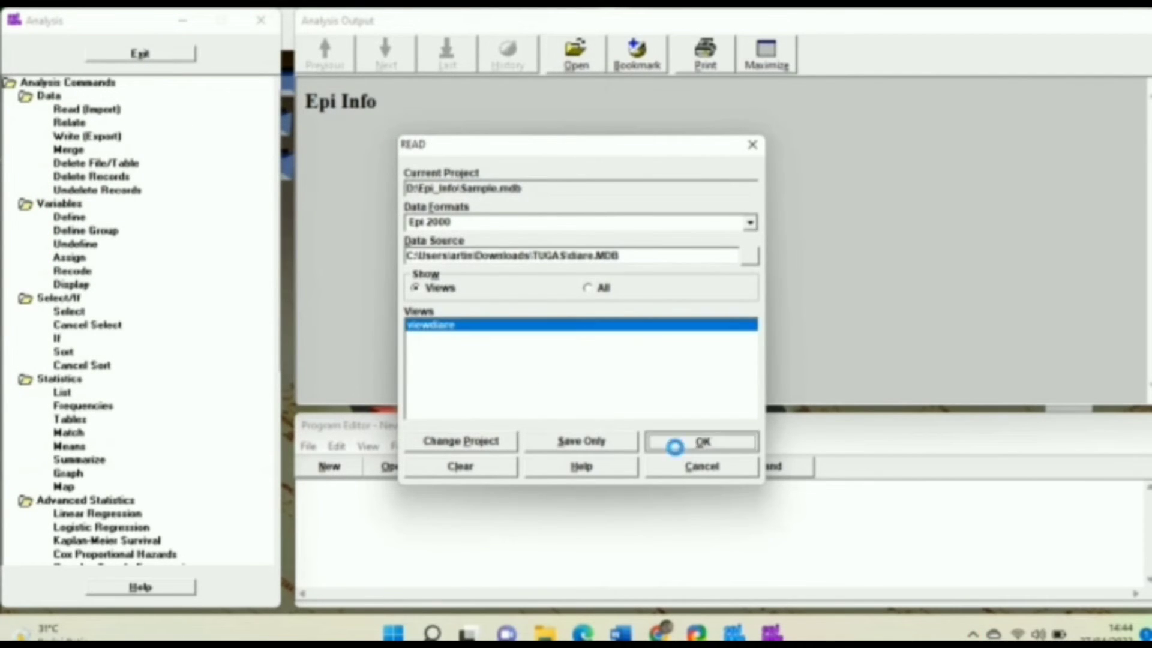
{"action": "left_click", "coordinate": [696, 208]}
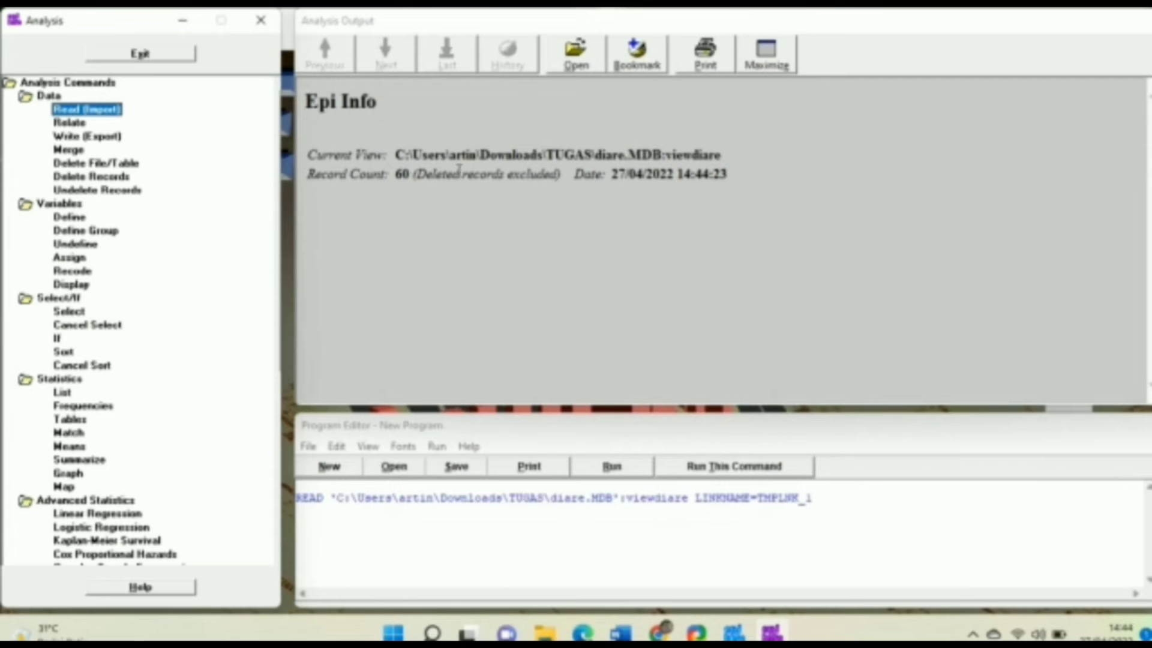
{"action": "left_click", "coordinate": [406, 173]}
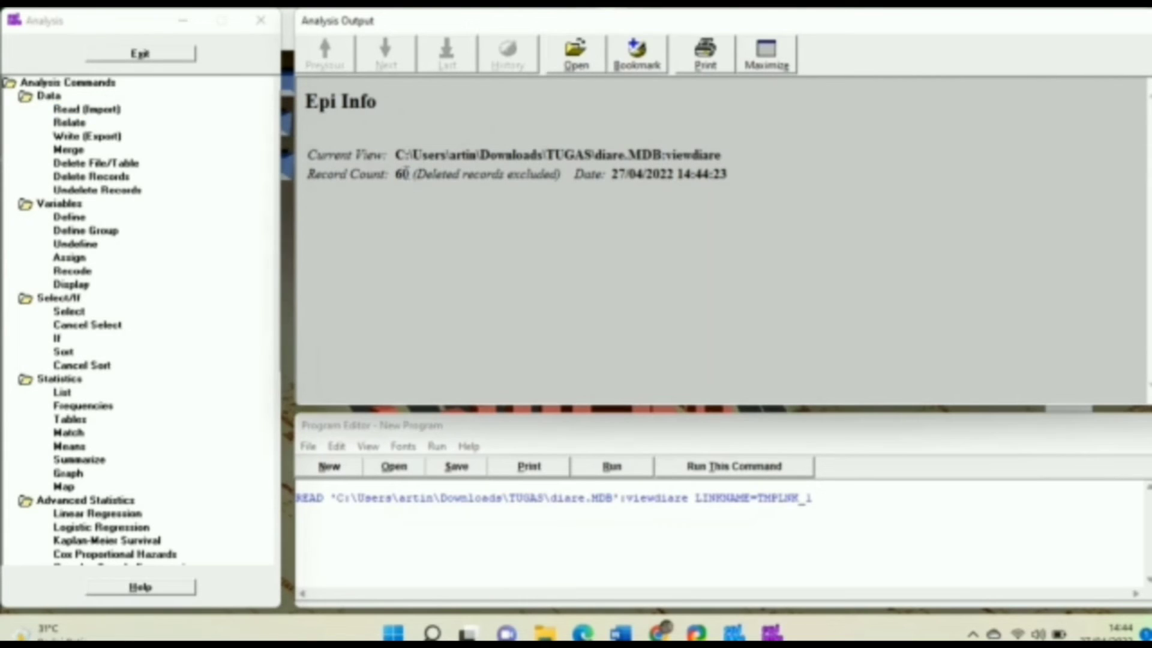
{"action": "double_click", "coordinate": [403, 173]}
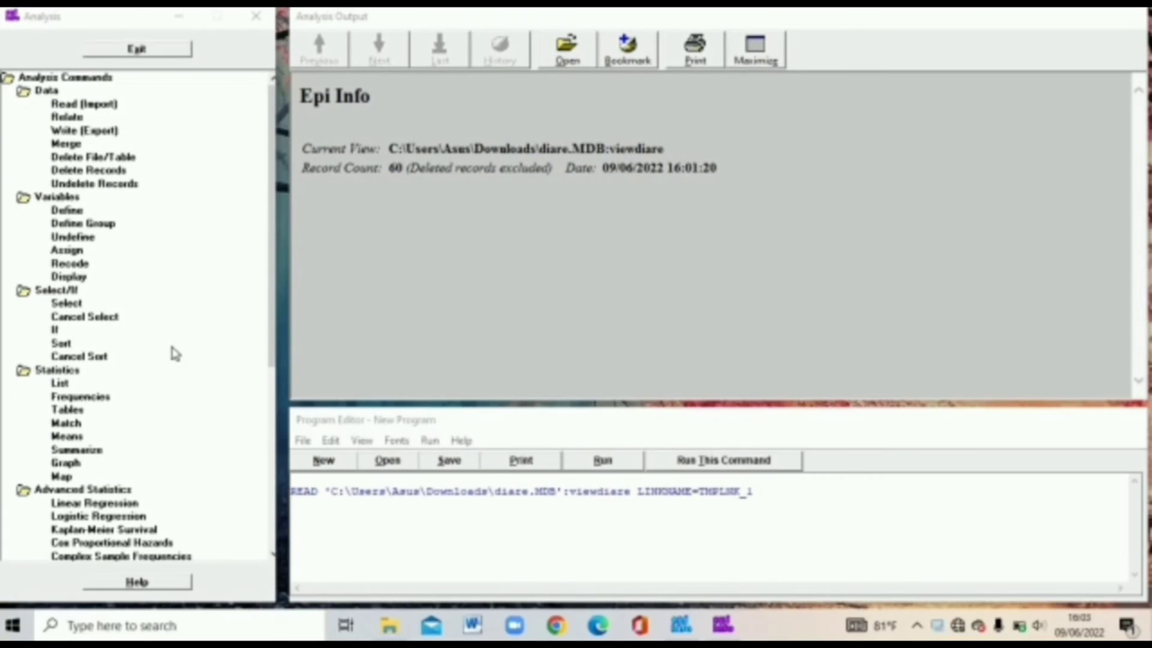
Step: List all viewdiare records in a grid with LIST * GRIDTABLE and scroll through them
{"action": "left_click", "coordinate": [60, 383]}
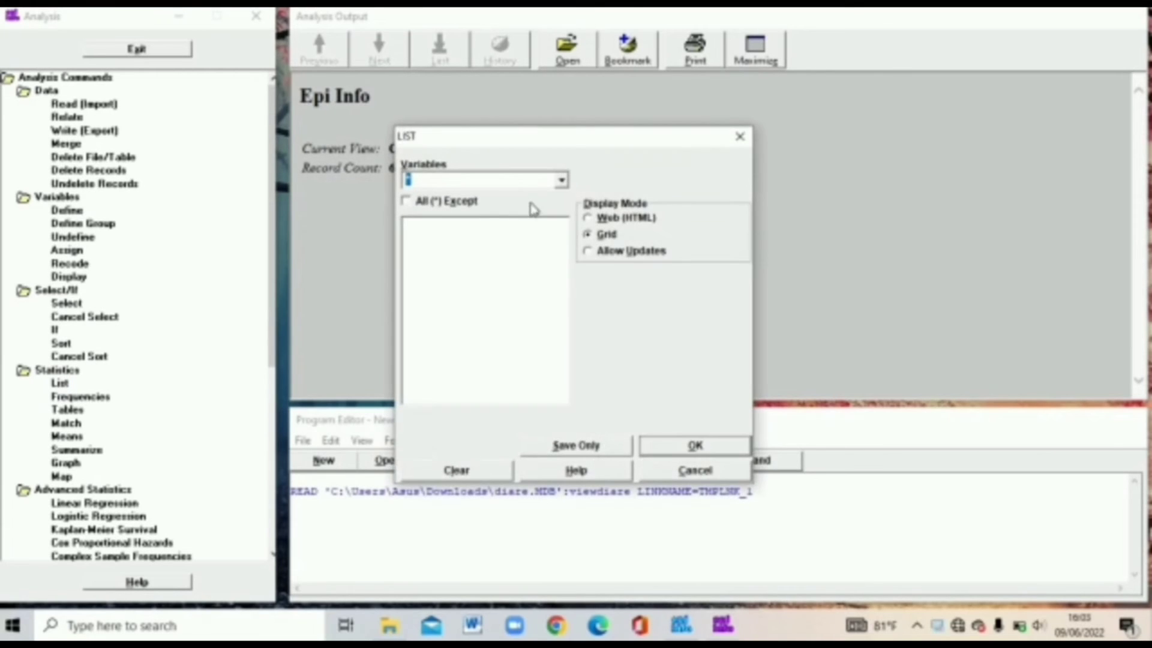
{"action": "left_click", "coordinate": [705, 445]}
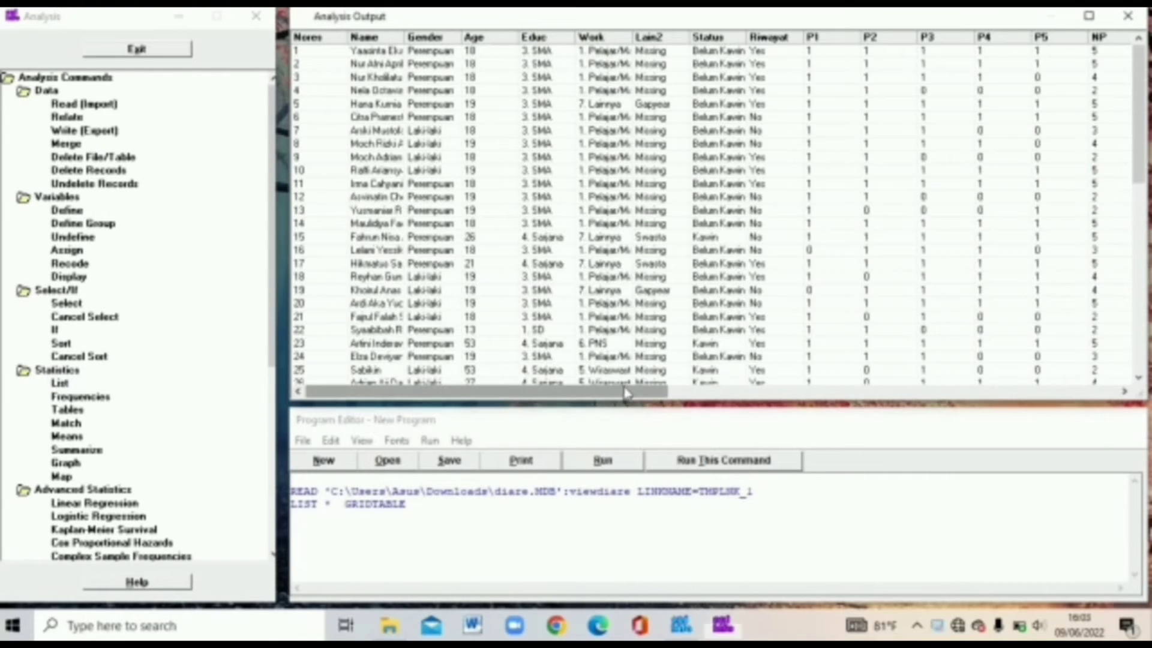
{"action": "left_click_drag", "start_coordinate": [636, 392], "coordinate": [896, 399]}
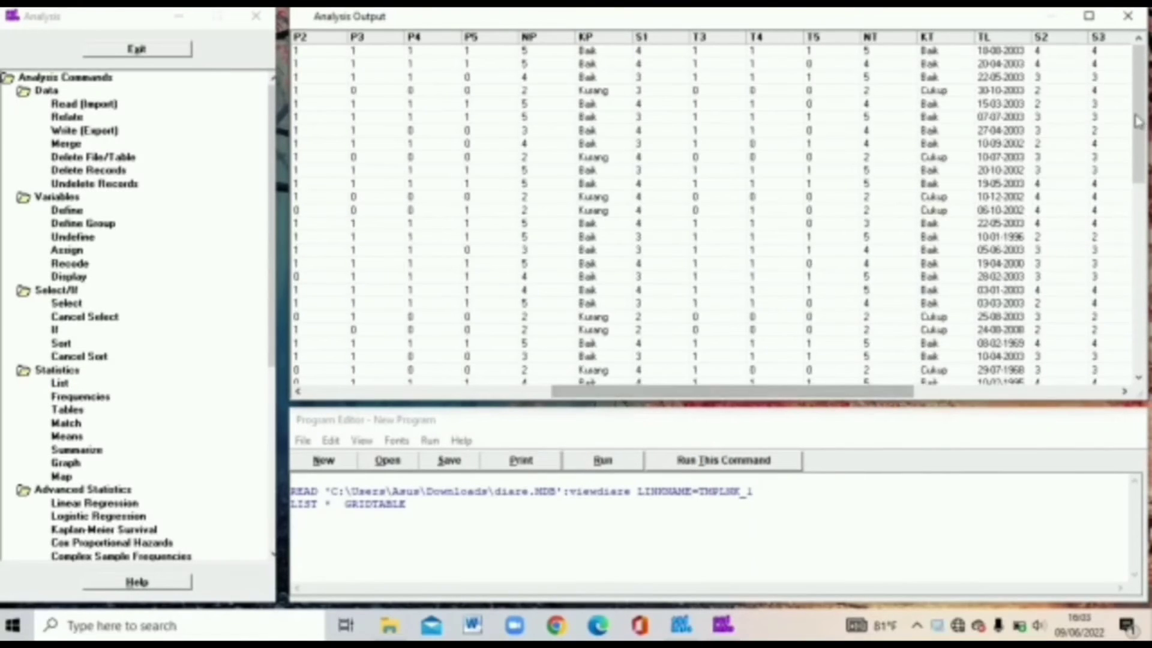
{"action": "left_click_drag", "start_coordinate": [1150, 272], "coordinate": [1150, 341]}
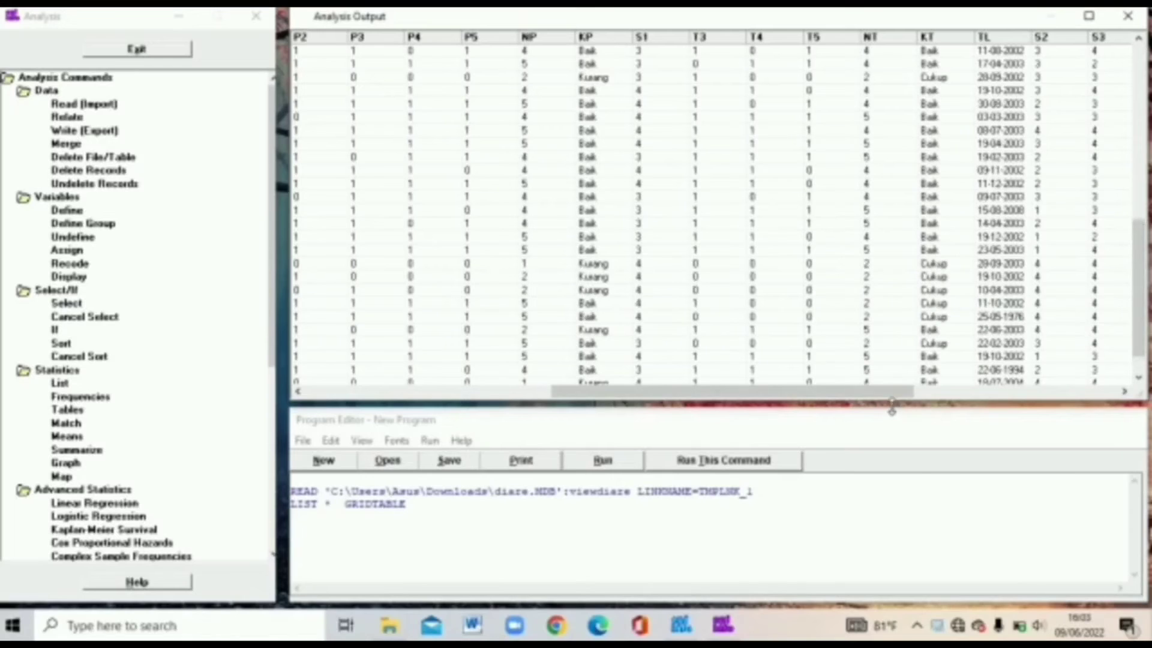
{"action": "left_click_drag", "start_coordinate": [887, 396], "coordinate": [586, 401]}
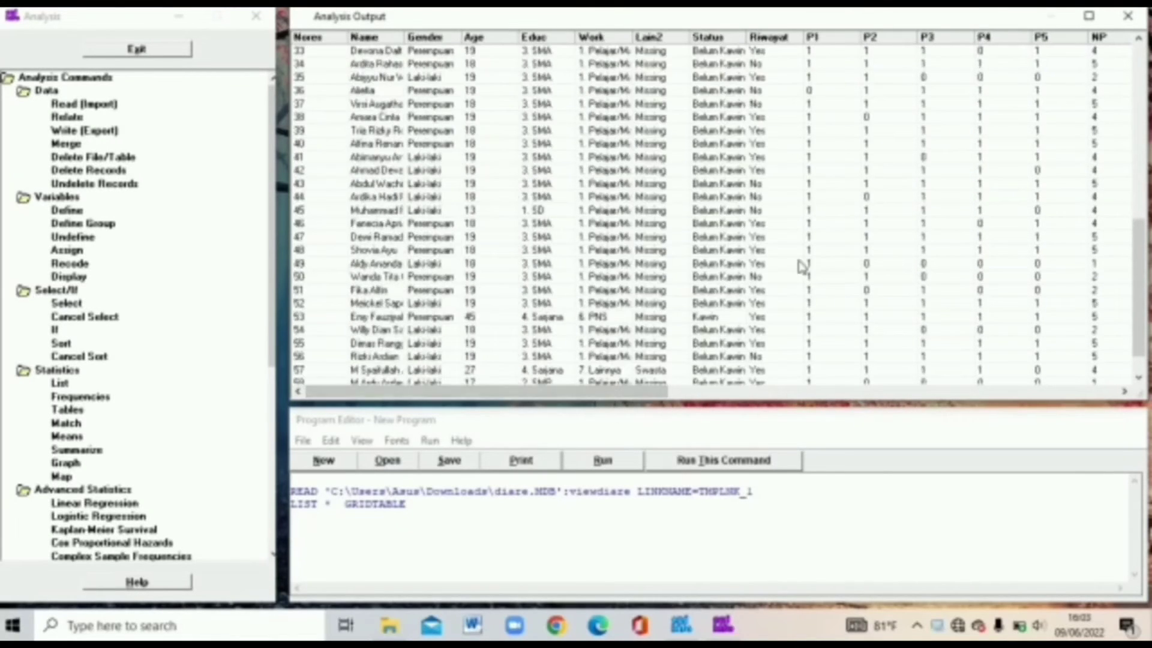
{"action": "left_click_drag", "start_coordinate": [1142, 268], "coordinate": [900, 230]}
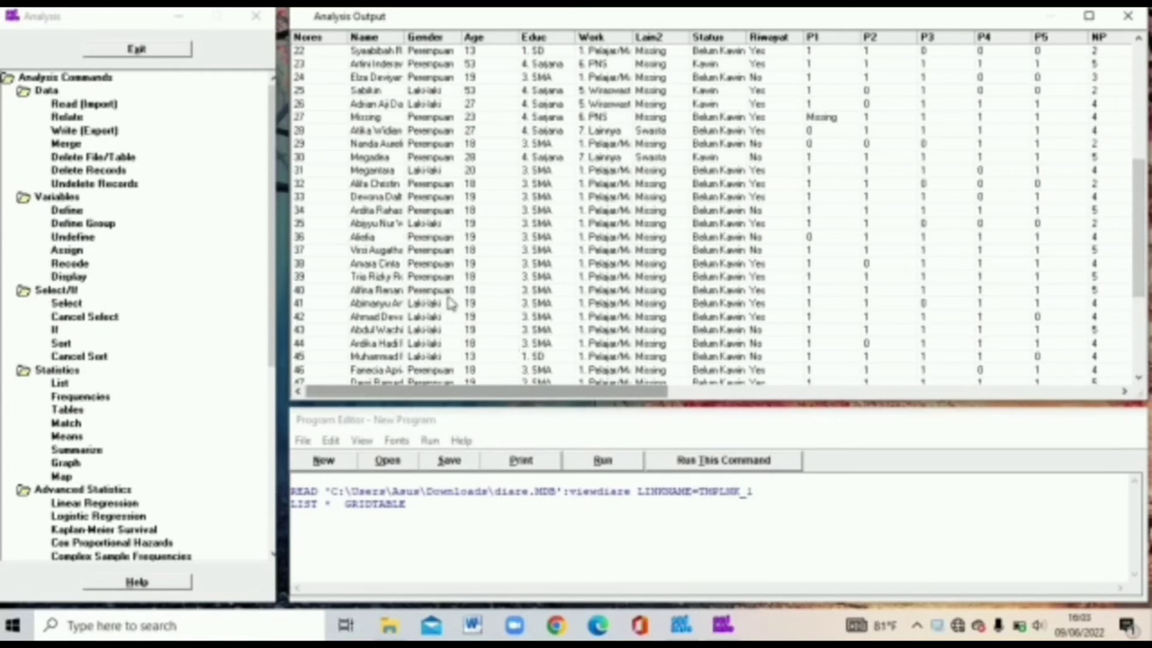
Step: Inspect row 27's Missing name and P1 values
{"action": "left_click", "coordinate": [355, 118]}
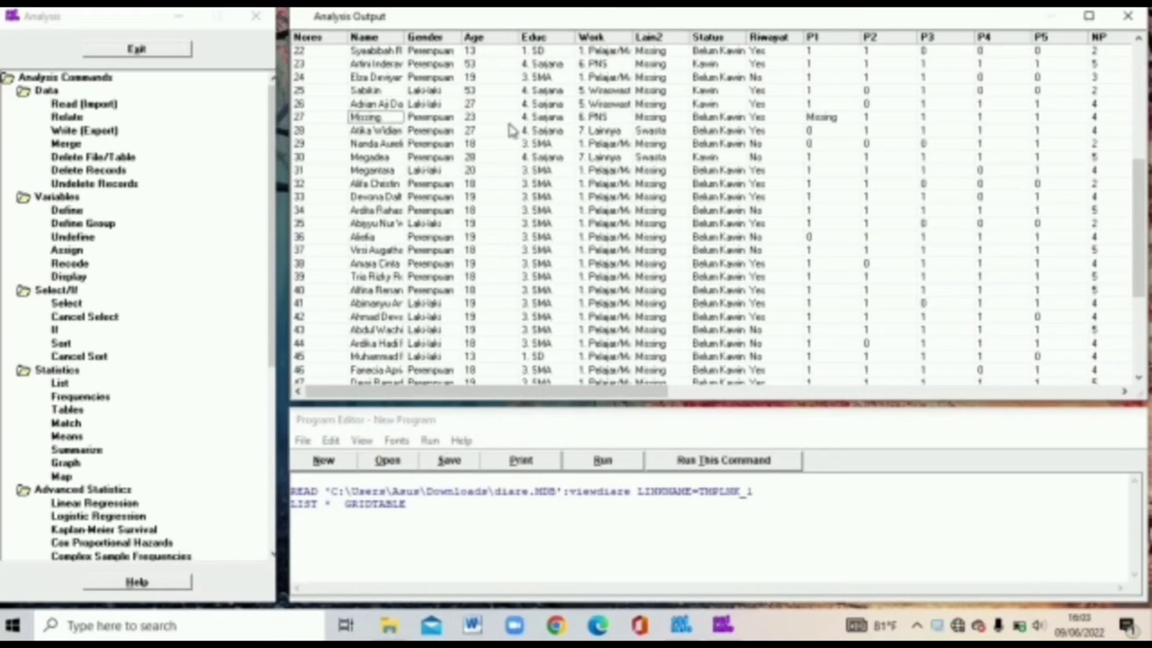
{"action": "left_click", "coordinate": [837, 121]}
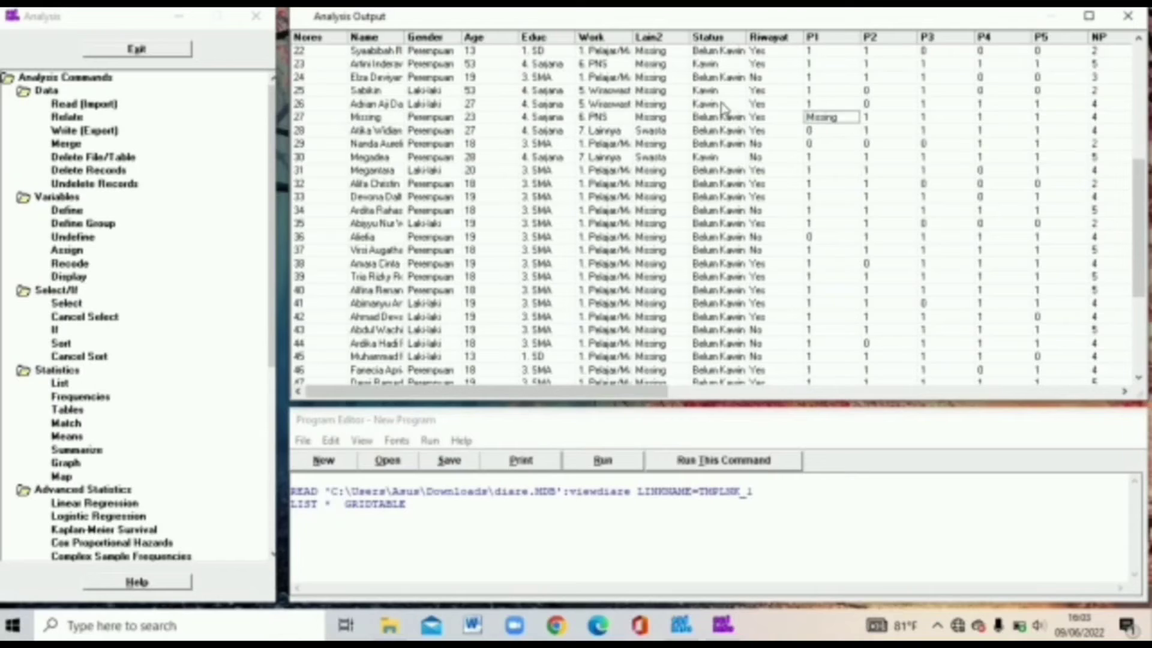
{"action": "left_click", "coordinate": [297, 118]}
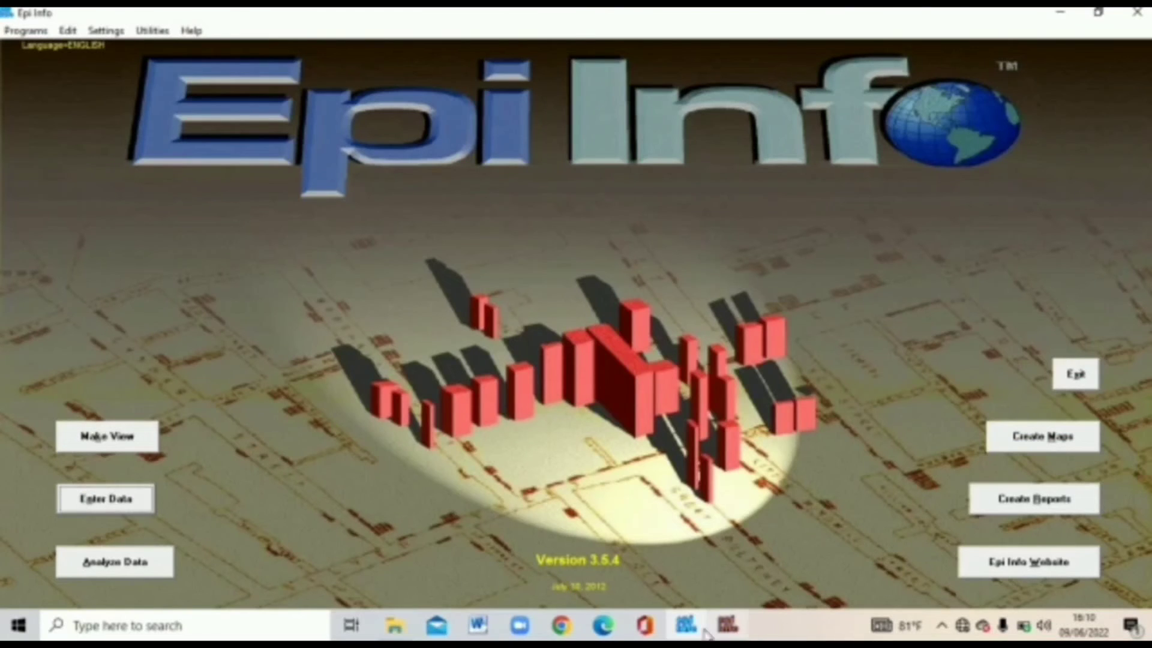
Step: Open the recent diare questionnaire form in Enter Data and jump to record 27
{"action": "left_click", "coordinate": [733, 627]}
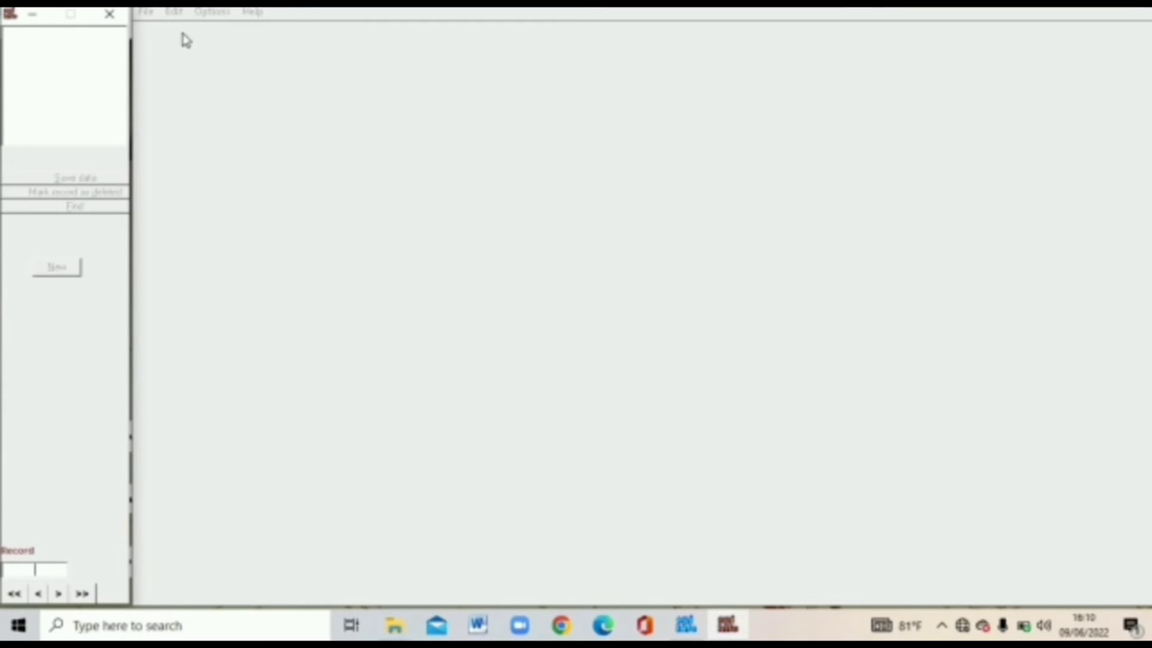
{"action": "left_click", "coordinate": [146, 12]}
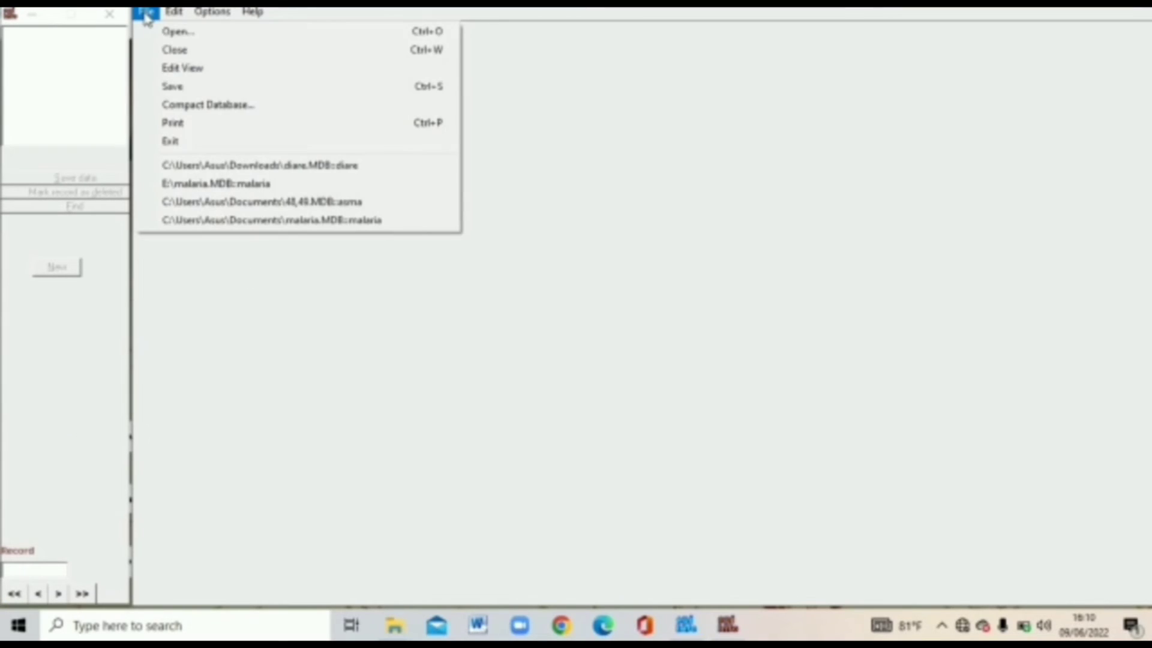
{"action": "left_click", "coordinate": [216, 168]}
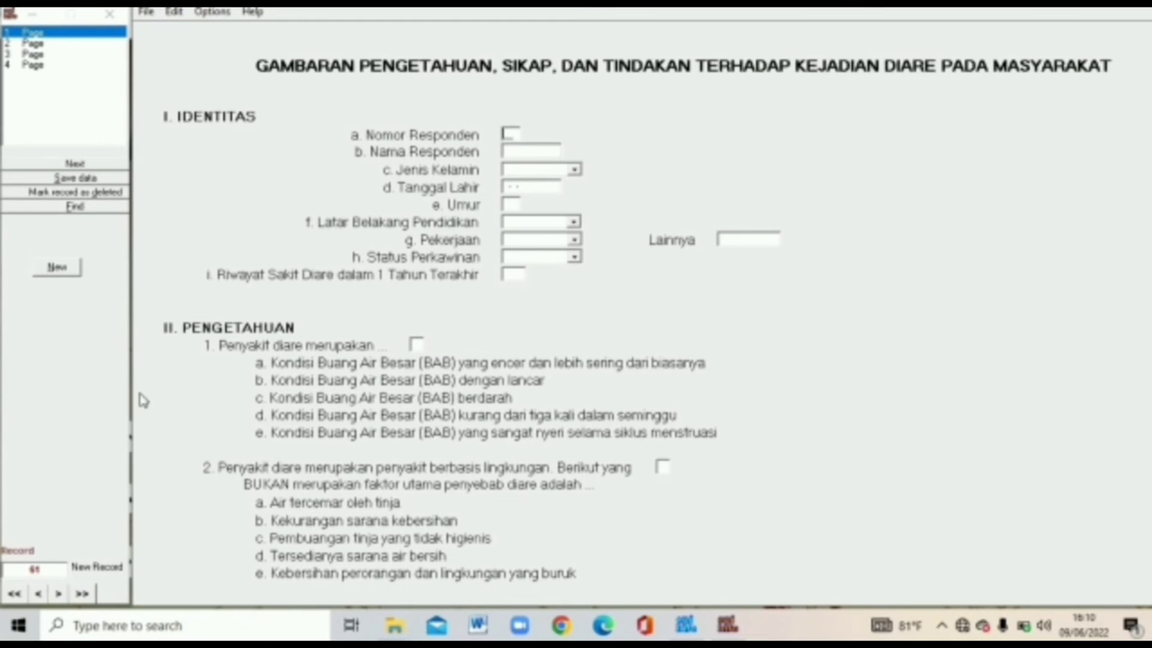
{"action": "left_click", "coordinate": [38, 594]}
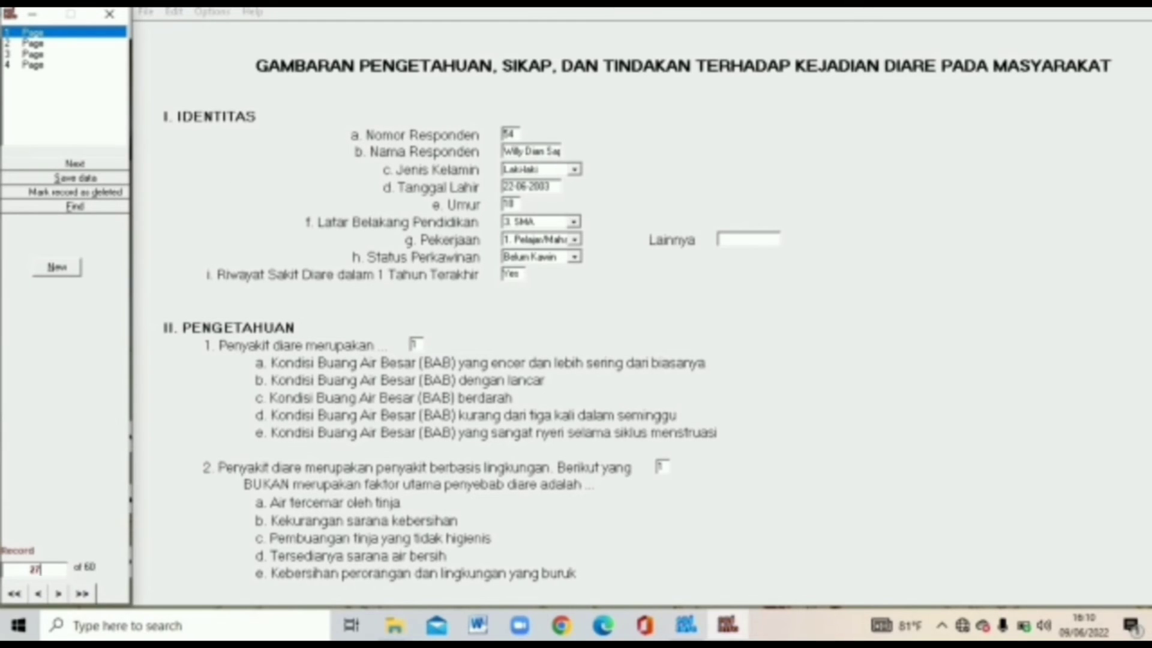
{"action": "left_click", "coordinate": [50, 567]}
{"action": "type", "text": "27"}
{"action": "key", "text": "Return"}
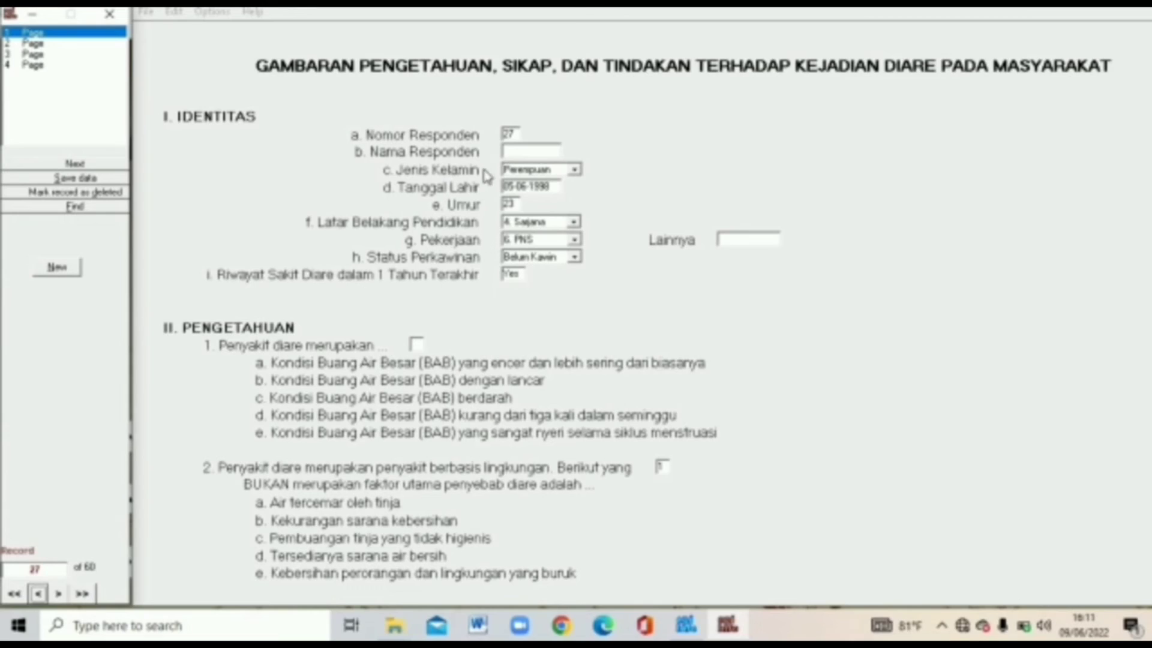
Step: Fill in record 27's blank respondent name and question 1 answer, then go to page 2
{"action": "left_click", "coordinate": [526, 151]}
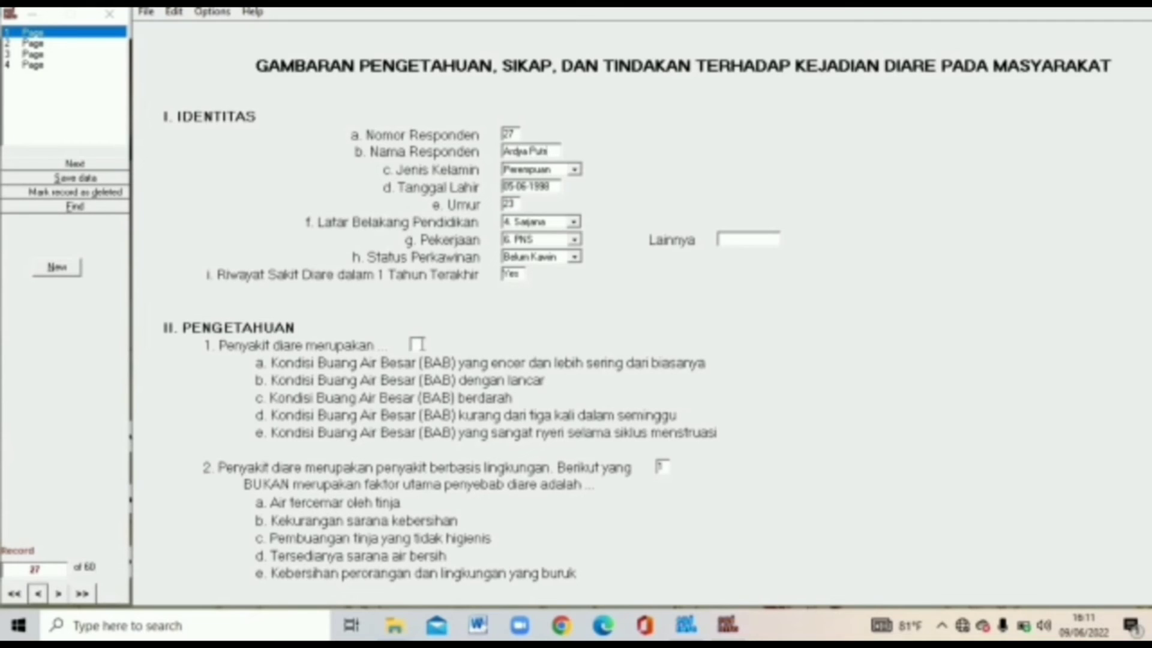
{"action": "key", "text": "Tab"}
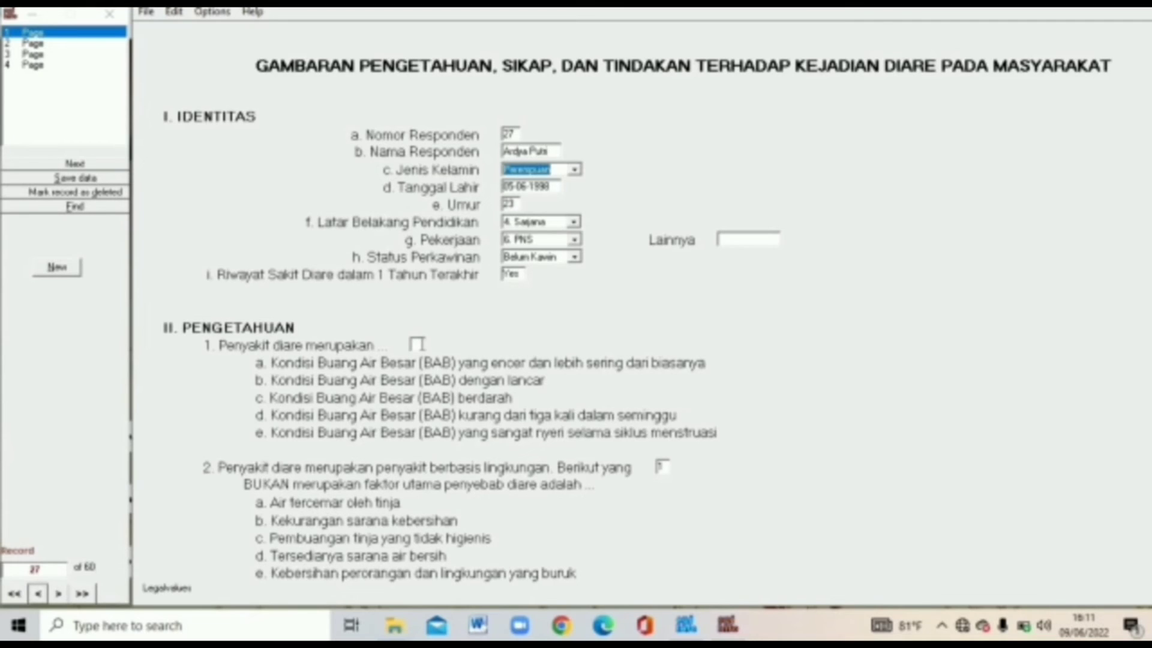
{"action": "left_click", "coordinate": [416, 344]}
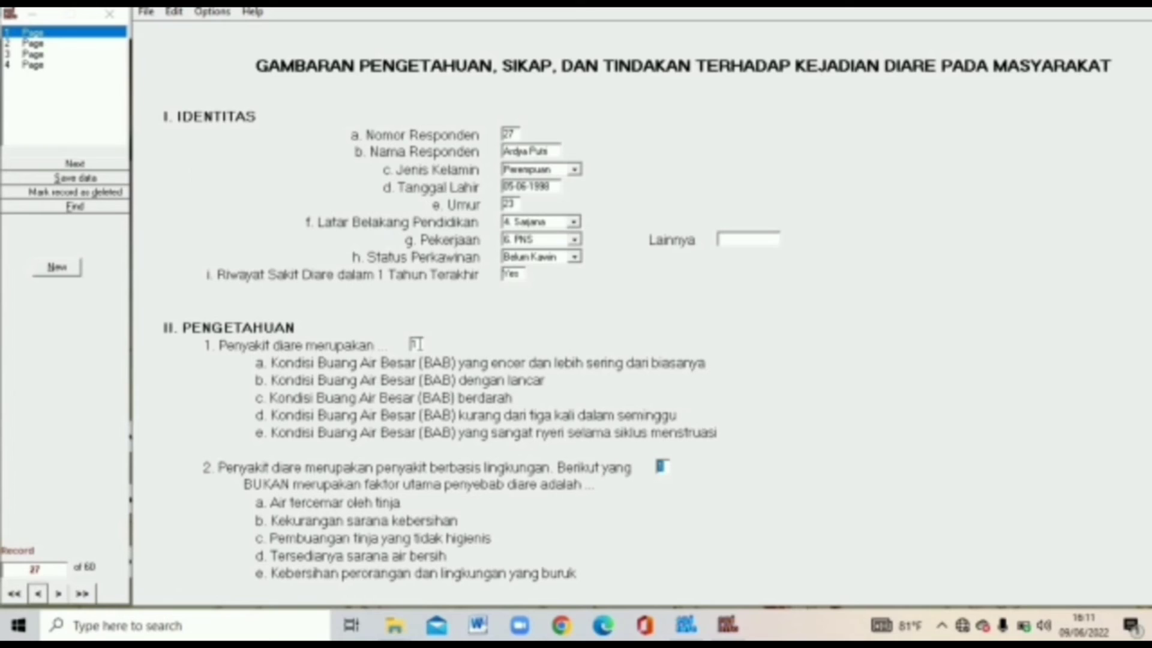
{"action": "left_click", "coordinate": [81, 43]}
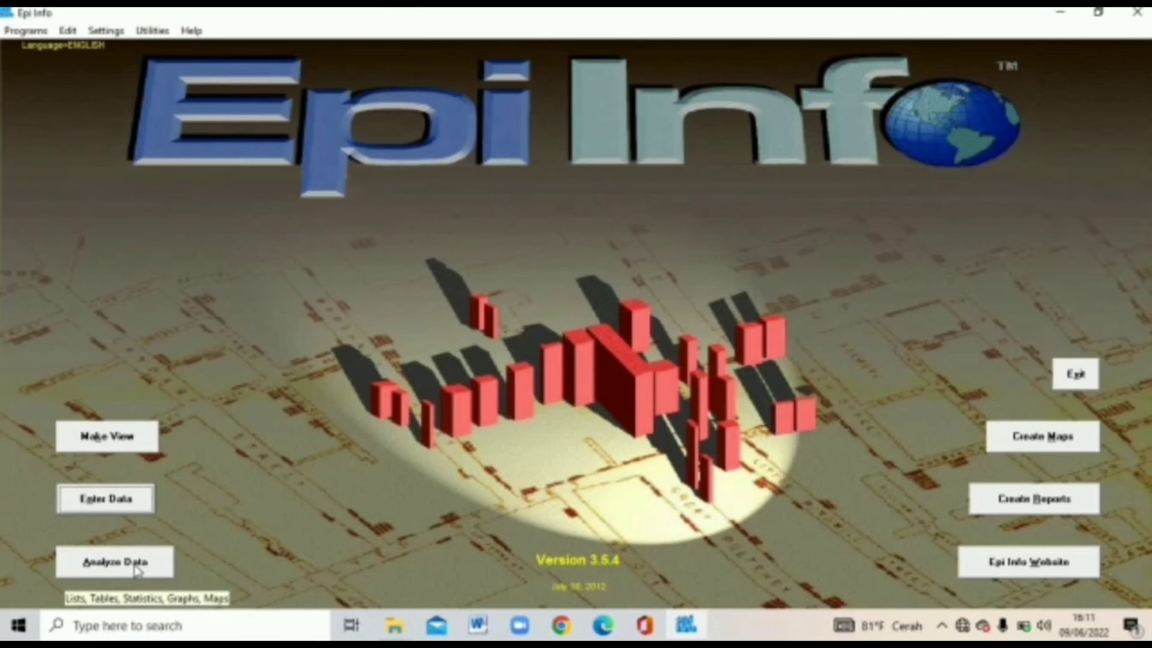
Step: In Analysis, start a Read and pick the diaro database in Downloads as the source
{"action": "left_click", "coordinate": [137, 570]}
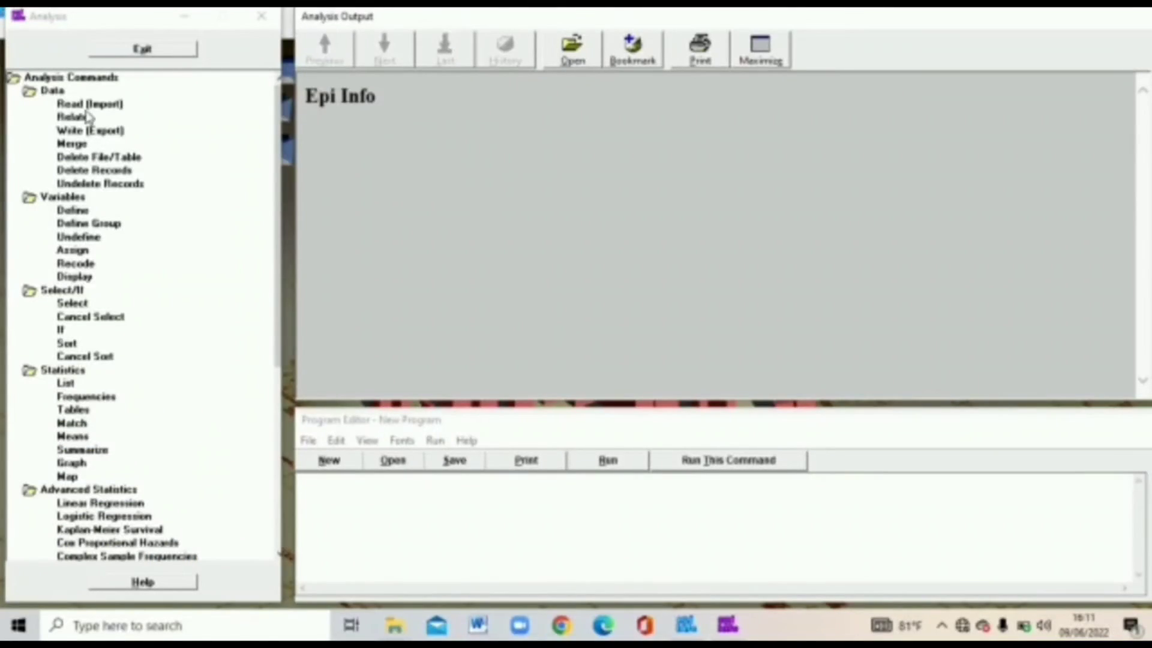
{"action": "left_click", "coordinate": [90, 106]}
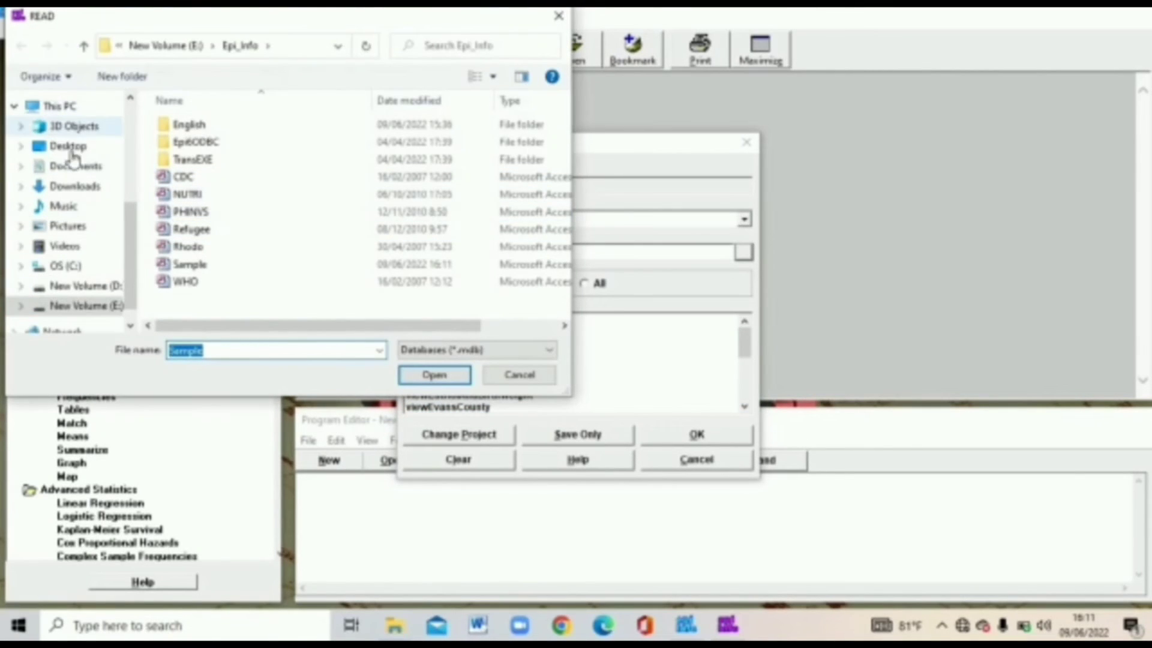
{"action": "left_click", "coordinate": [75, 186]}
{"action": "double_click", "coordinate": [200, 157]}
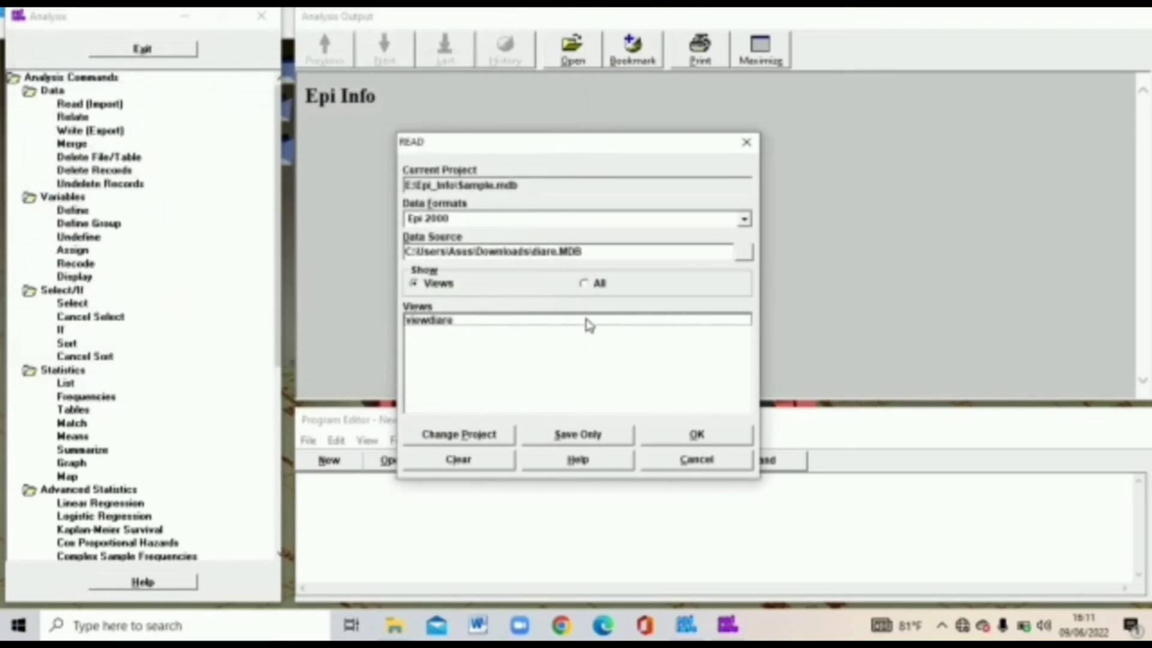
Step: Read viewdiaro as a temporary link, then enter 'Baik' in Tabel 7's first category cell
{"action": "left_click", "coordinate": [589, 322]}
{"action": "left_click", "coordinate": [684, 443]}
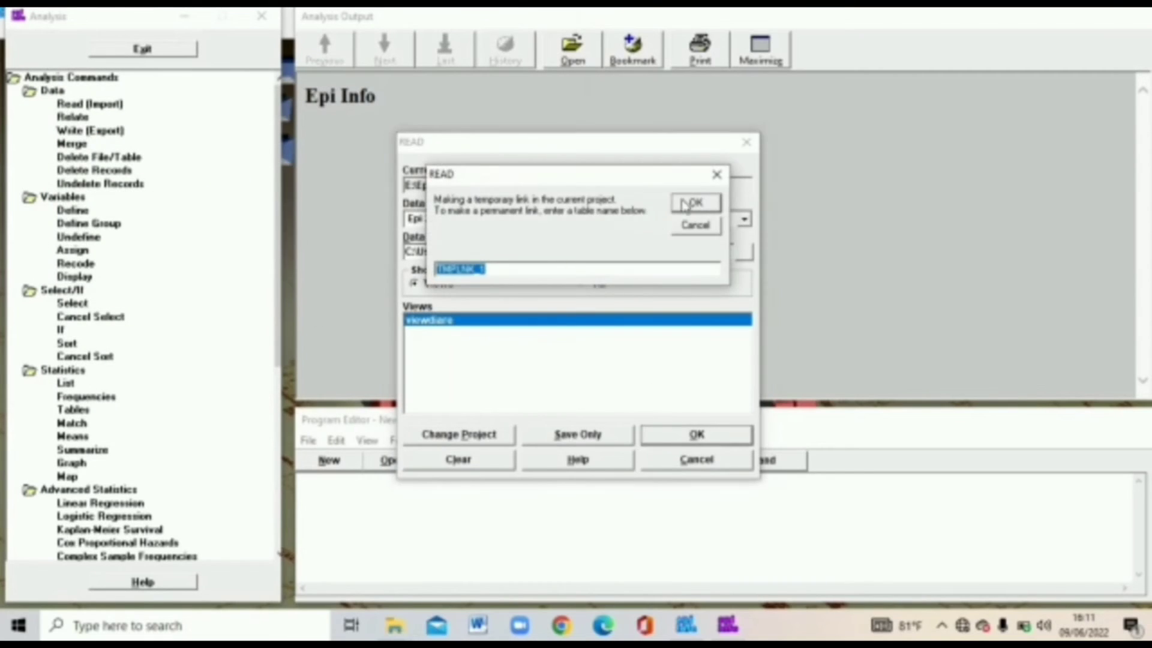
{"action": "left_click", "coordinate": [693, 204]}
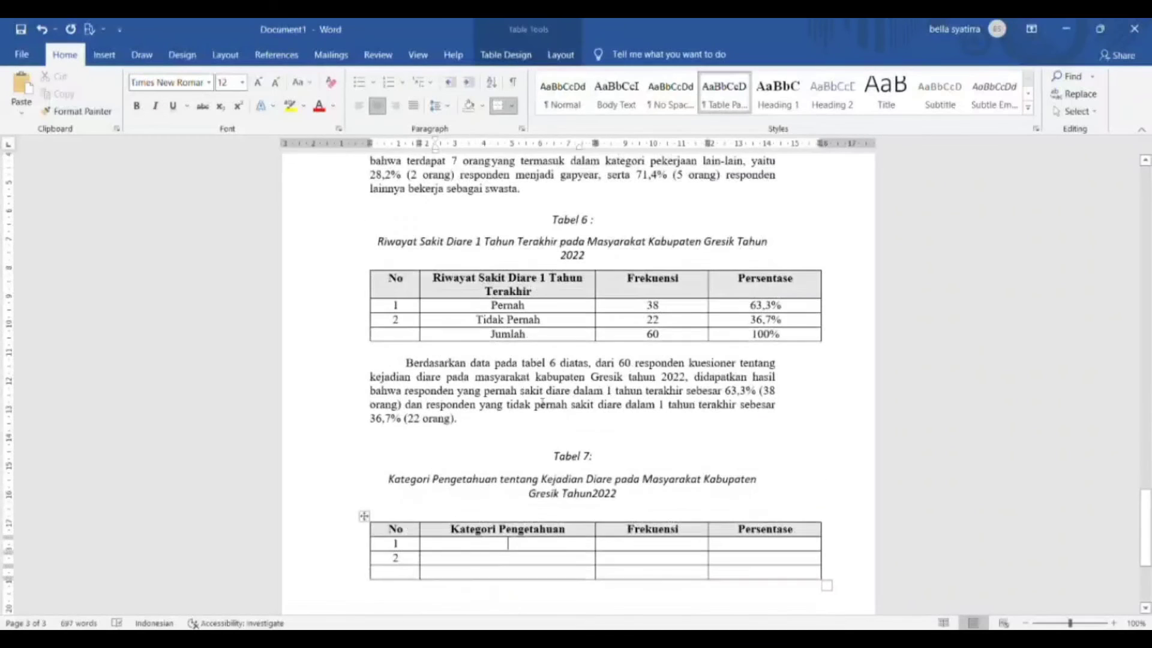
{"action": "type", "text": "Baik"}
{"action": "key", "text": "Tab"}
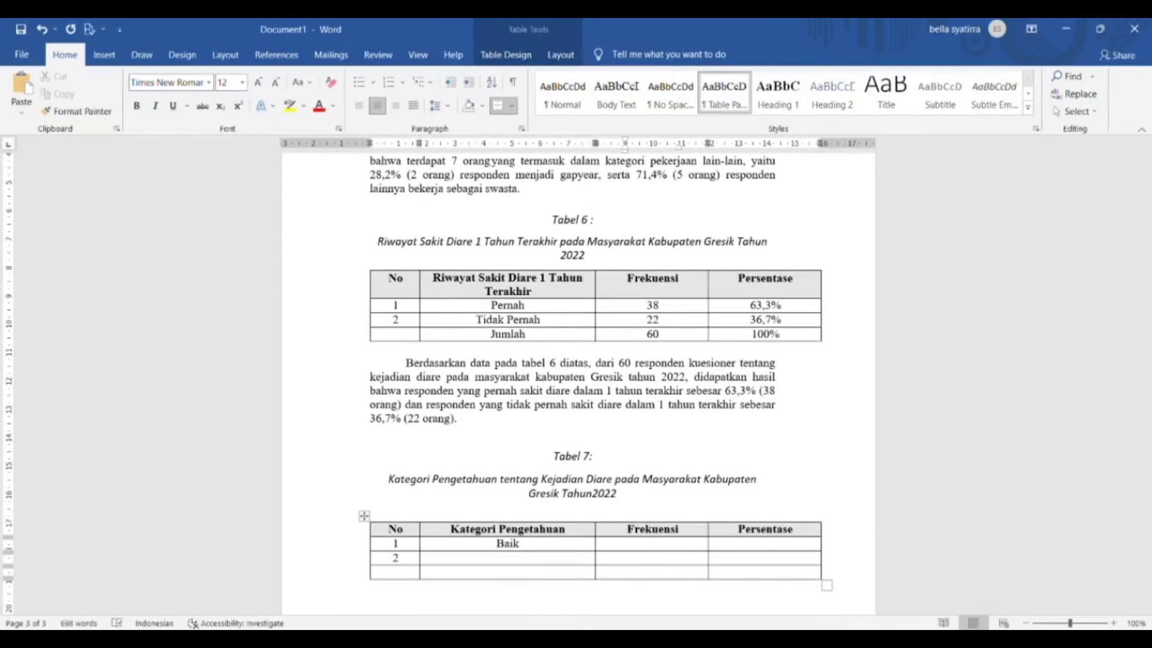
Step: Fill Tabel 7's rows: Baik 44 (73,3%) and Kurang baik 16 (26,7%)
{"action": "type", "text": "44"}
{"action": "key", "text": "Tab"}
{"action": "type", "text": "73,3%"}
{"action": "key", "text": "Tab"}
{"action": "key", "text": "Tab"}
{"action": "type", "text": "Kurang baik"}
{"action": "key", "text": "Tab"}
{"action": "type", "text": "16"}
{"action": "key", "text": "Tab"}
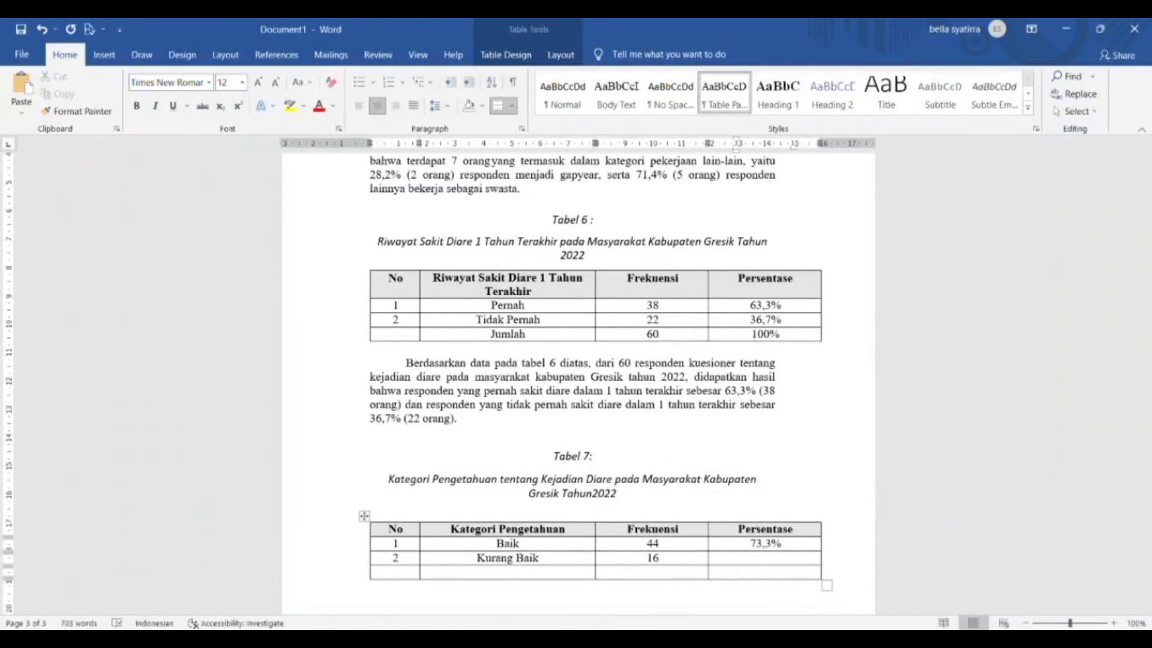
{"action": "type", "text": "26,7%"}
{"action": "key", "text": "Tab"}
{"action": "key", "text": "Tab"}
Step: Add Tabel 7's total row: Jumlah 60 (100%), capitalising Jumlah
{"action": "type", "text": "jumlah"}
{"action": "key", "text": "Tab"}
{"action": "key", "text": "Left"}
{"action": "key", "text": "Left"}
{"action": "key", "text": "Left"}
{"action": "key", "text": "Left"}
{"action": "key", "text": "Left"}
{"action": "key", "text": "Left"}
{"action": "key", "text": "BackSpace"}
{"action": "type", "text": "J"}
{"action": "key", "text": "Tab"}
{"action": "type", "text": "60"}
{"action": "key", "text": "Right"}
{"action": "key", "text": "Right"}
{"action": "key", "text": "Left"}
{"action": "type", "text": "100%"}
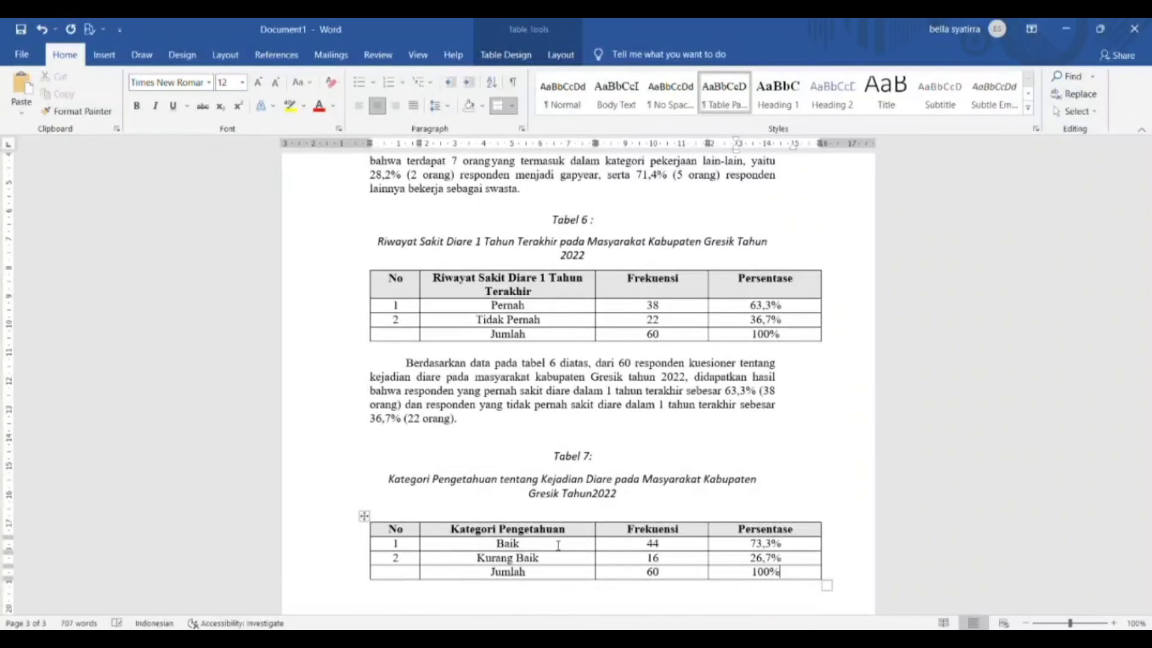
{"action": "left_click", "coordinate": [405, 587]}
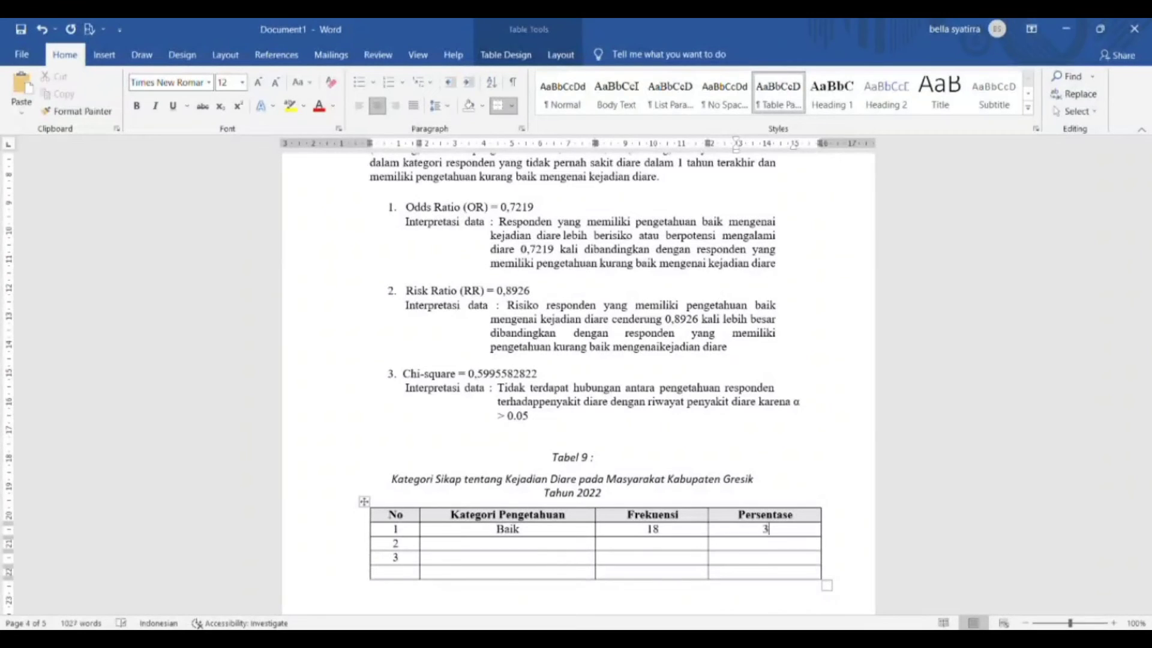
Step: Finish Baik's 30,0% and enter the Cukup row with 32 (53,3%) in Tabel 9
{"action": "type", "text": "0,0%"}
{"action": "key", "text": "Left"}
{"action": "key", "text": "Left"}
{"action": "type", "text": "Cukup"}
{"action": "key", "text": "Right"}
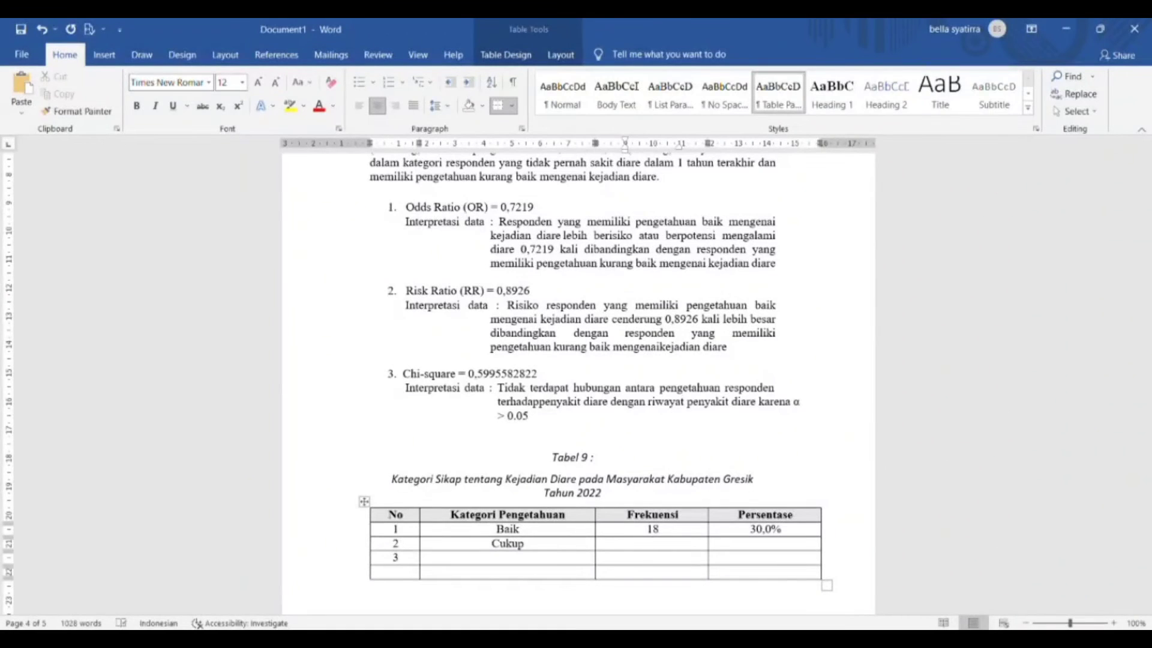
{"action": "type", "text": "32"}
{"action": "type", "text": "53,3"}
{"action": "type", "text": "%"}
{"action": "key", "text": "Down"}
{"action": "key", "text": "Left"}
{"action": "key", "text": "Left"}
Step: Enter Tabel 9's Kurang row 10 (16,7%) and Jumlah row 60 (100%)
{"action": "type", "text": "Kurang"}
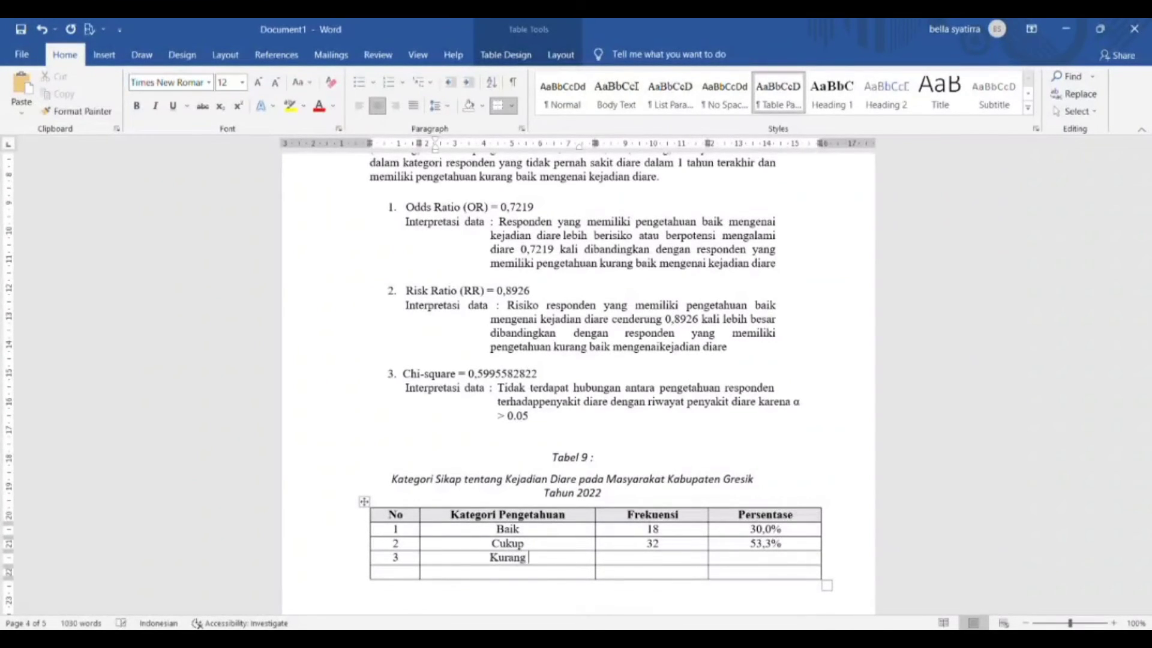
{"action": "key", "text": "Tab"}
{"action": "type", "text": "10"}
{"action": "key", "text": "Tab"}
{"action": "type", "text": "16,7%"}
{"action": "key", "text": "Tab"}
{"action": "key", "text": "Tab"}
{"action": "type", "text": "Jumlah"}
{"action": "key", "text": "Tab"}
{"action": "type", "text": "60"}
{"action": "key", "text": "Tab"}
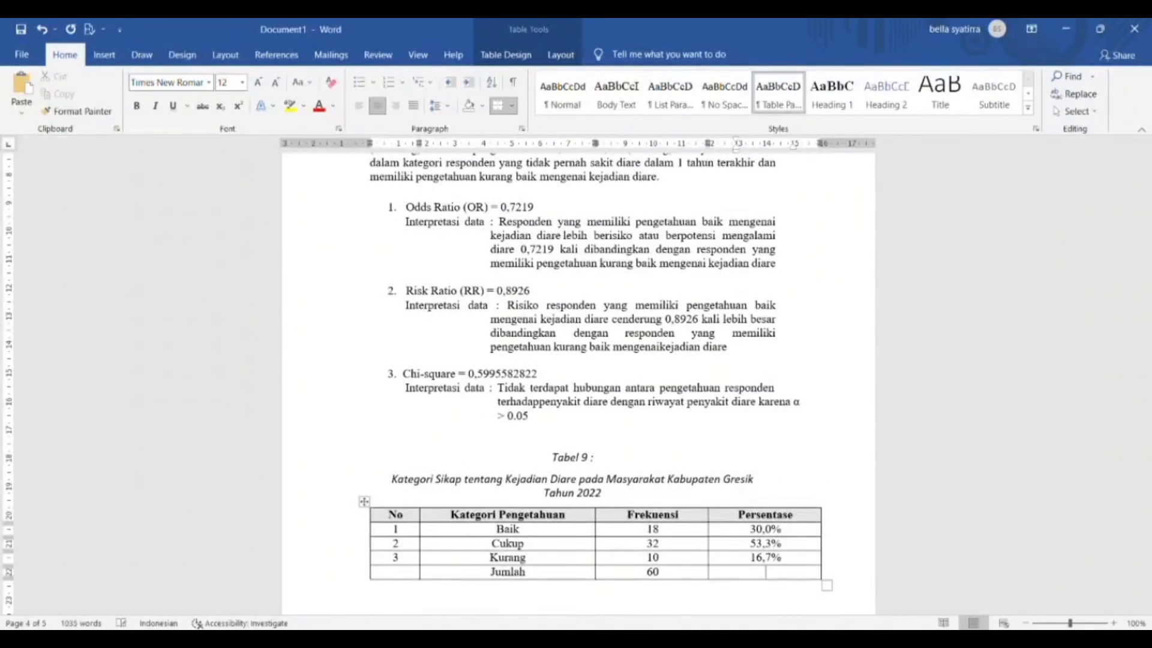
{"action": "type", "text": "100%"}
{"action": "key", "text": "Down"}
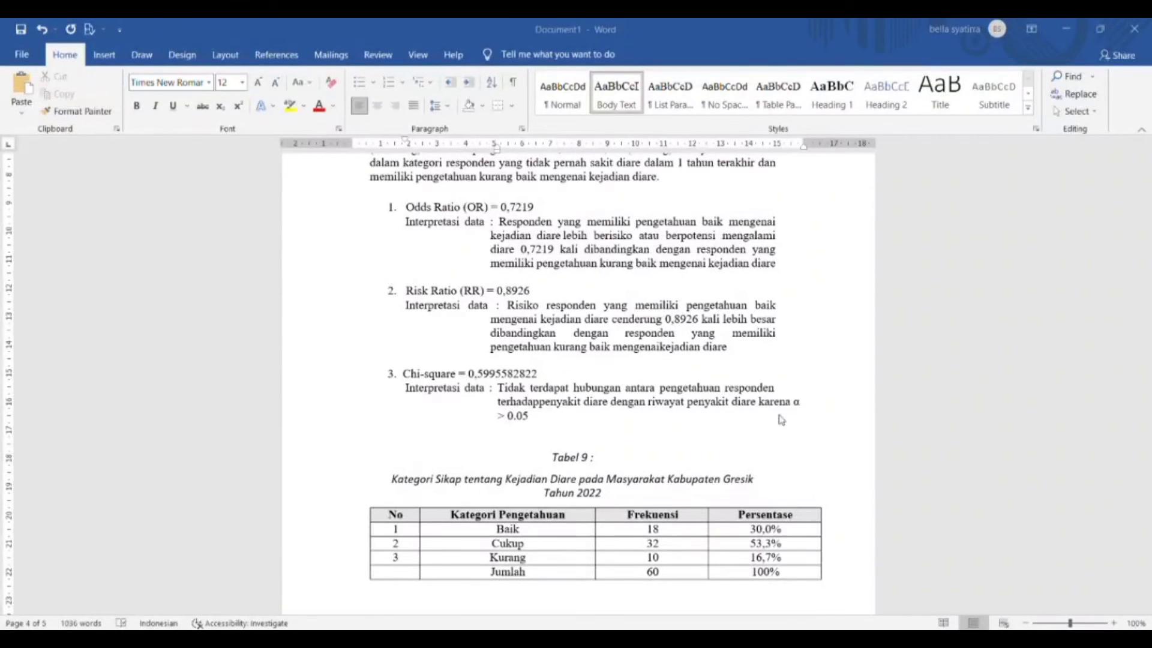
Step: Paste the Tabel 9 interpretation paragraph below the table
{"action": "left_click", "coordinate": [675, 580]}
{"action": "type", "text": "Berdasarkan data pada tabel 9 diatas, dari 60 responden didapatkan hasil bahwa sebagian besar masyarakat kabupaten Gresik pada tahun 2022 memiliki sikap yang cukup baikmengenai kejadian diare yaitu sebanyak dengan persentase 53,3% atau 32 orang, sedangkan 30% (18 orang) memiliki sikap baik mengenai kejadian diare, serta 16,7% (10 orang) lainnya termasuk ke dalam kategori yang memiliki sikap kurang baik mengenai kejadian diare."}
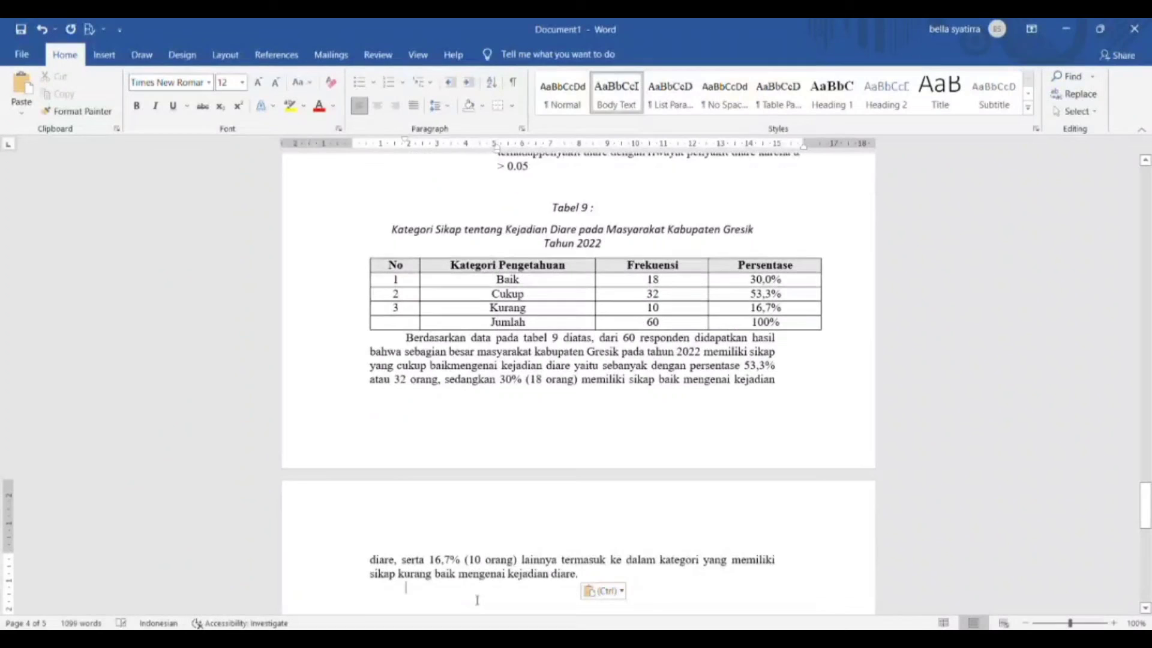
{"action": "left_click", "coordinate": [405, 338]}
{"action": "key", "text": "Return"}
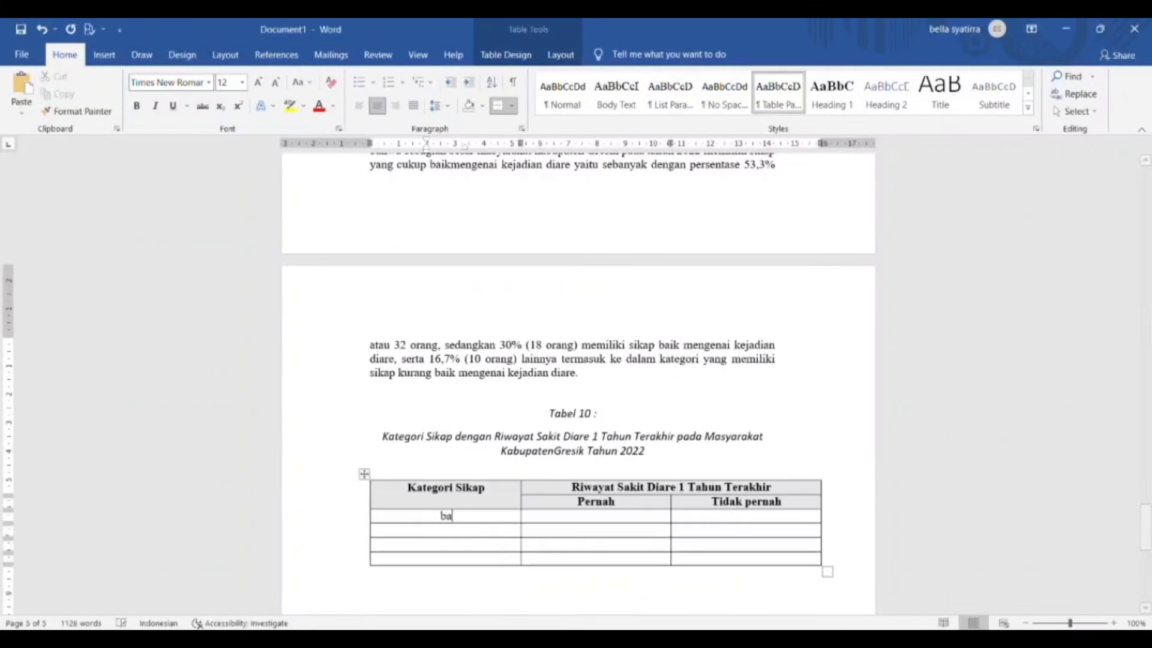
Step: Fill Tabel 10's Baik row 13(34,2%), 5(22,7%) and Cukup row 20(52,6%), 12(54,5%)
{"action": "type", "text": "ik"}
{"action": "key", "text": "Tab"}
{"action": "type", "text": "13(34,2%)"}
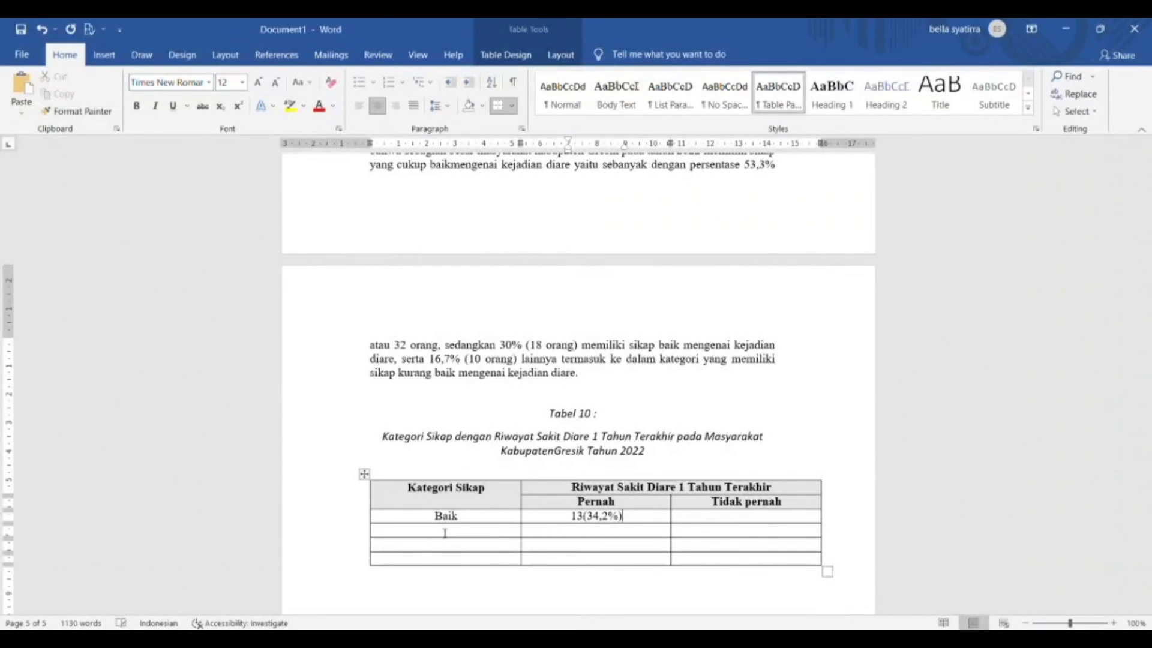
{"action": "key", "text": "Tab"}
{"action": "type", "text": "5(22,7%)"}
{"action": "key", "text": "Down"}
{"action": "key", "text": "Left"}
{"action": "key", "text": "Left"}
{"action": "type", "text": "Cukup"}
{"action": "key", "text": "Tab"}
{"action": "type", "text": "20(52,"}
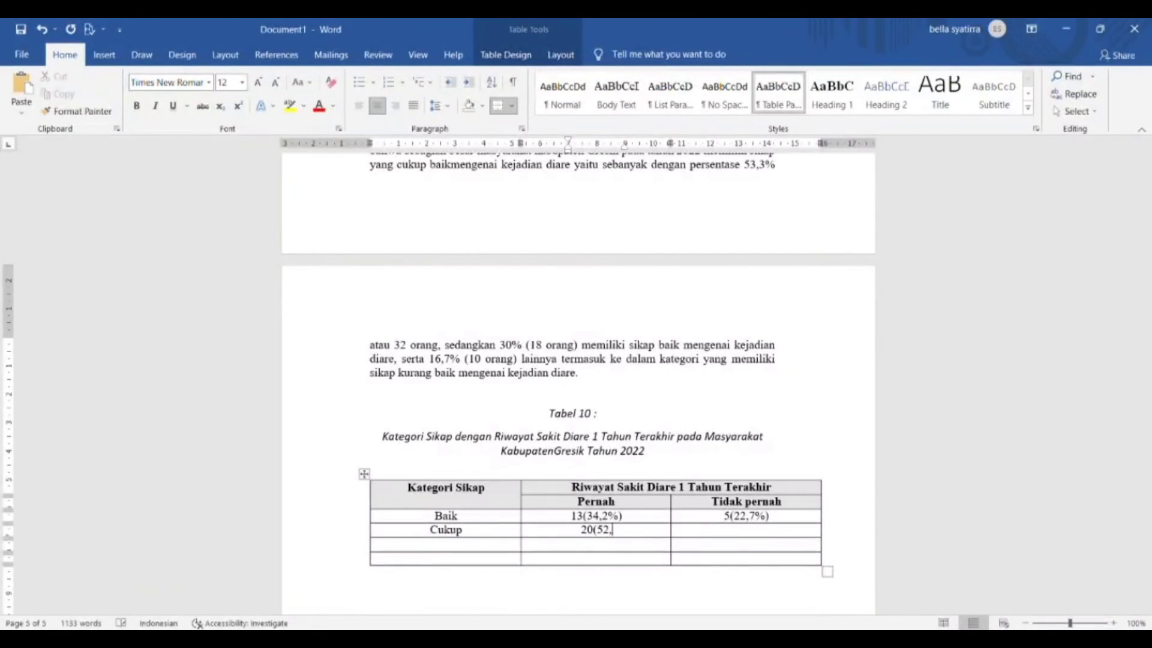
{"action": "type", "text": "6%)"}
{"action": "key", "text": "Tab"}
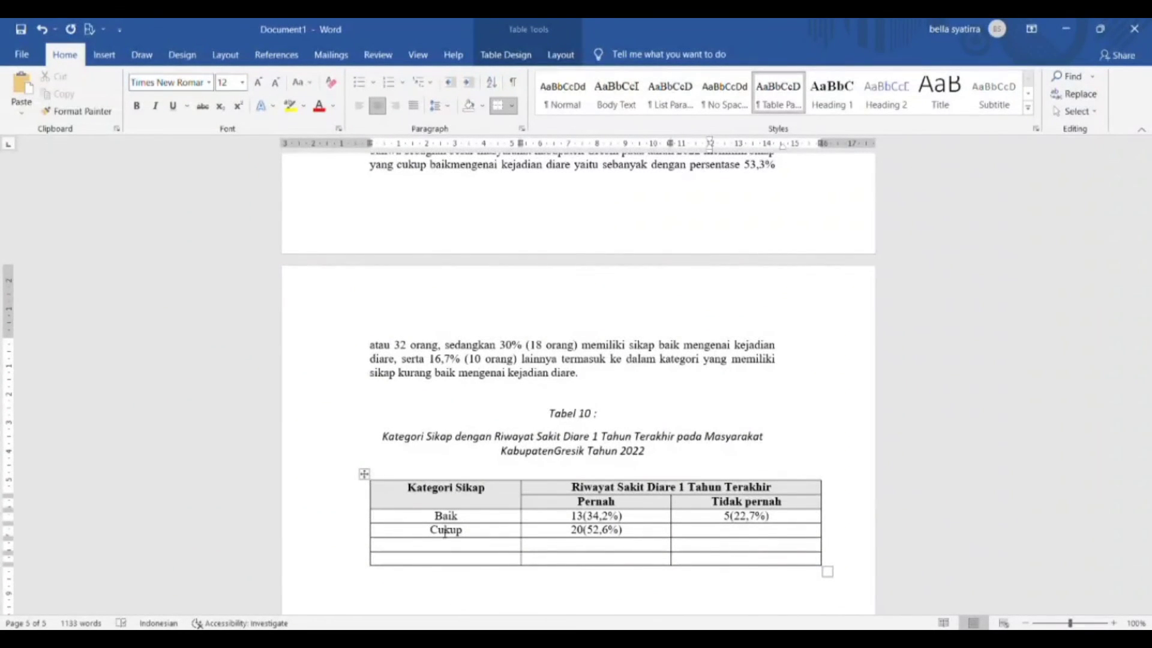
{"action": "type", "text": "12(54,5%)"}
Step: Fill Tabel 10's Kurang row 5(13,2%), 5(22,7%) and Jumlah row 38(100%), 22(100%)
{"action": "key", "text": "Tab"}
{"action": "type", "text": "Kurang"}
{"action": "key", "text": "Tab"}
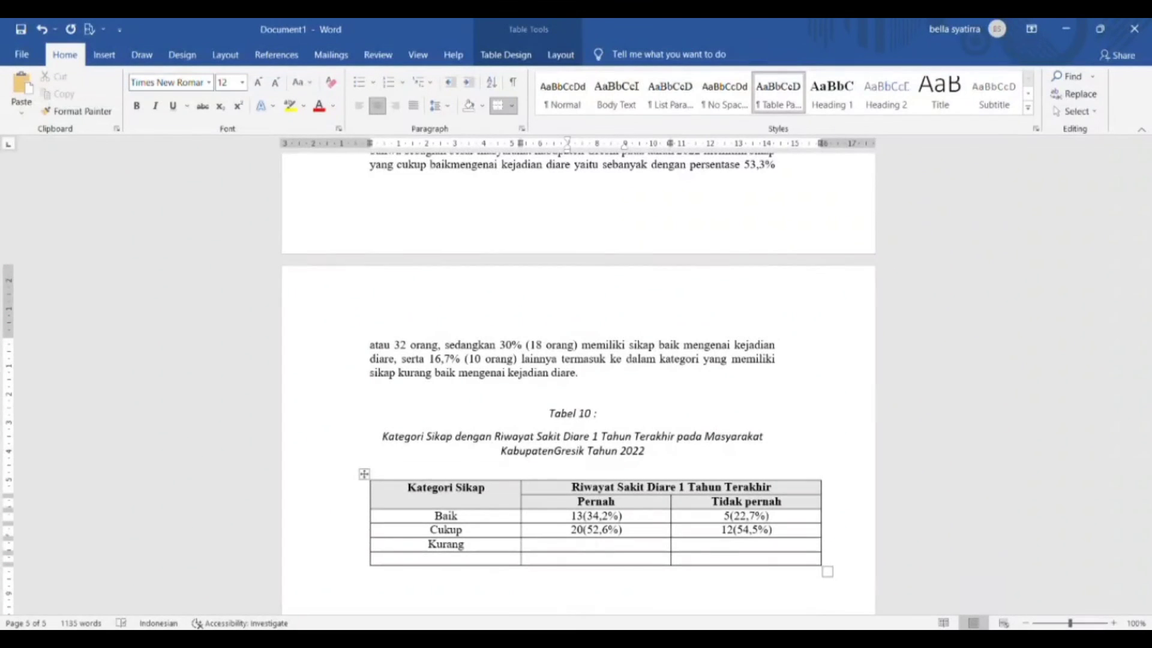
{"action": "type", "text": "5(13,2%)"}
{"action": "key", "text": "Tab"}
{"action": "type", "text": "5(22,7"}
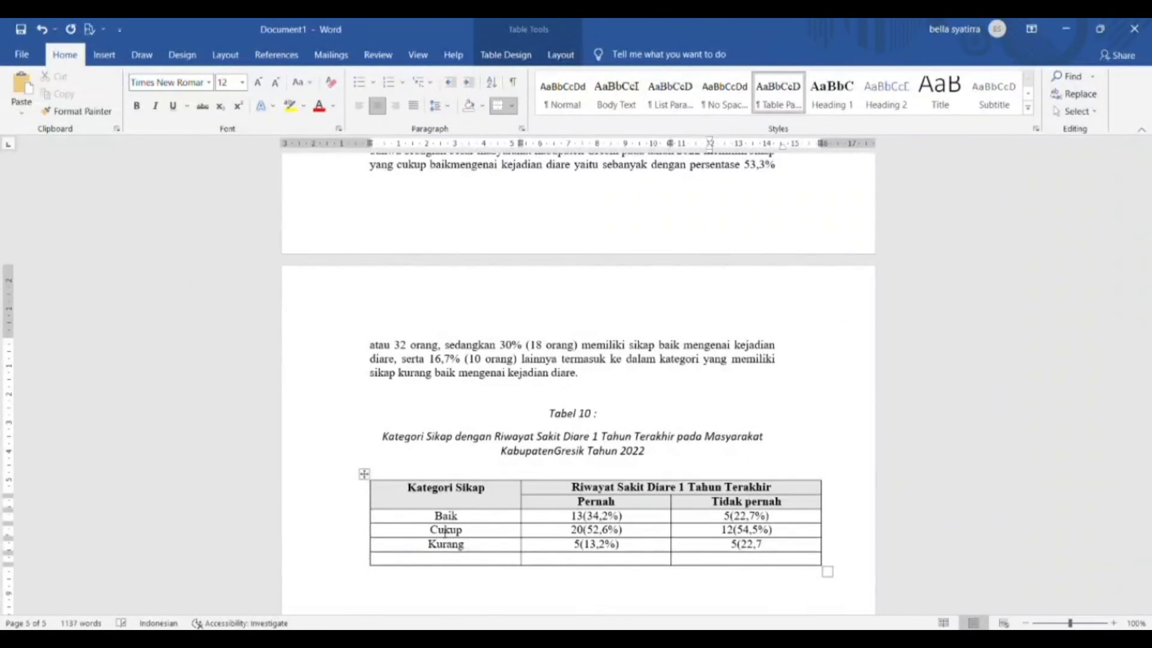
{"action": "type", "text": "%)"}
{"action": "key", "text": "Tab"}
{"action": "type", "text": "Jumlah"}
{"action": "key", "text": "Tab"}
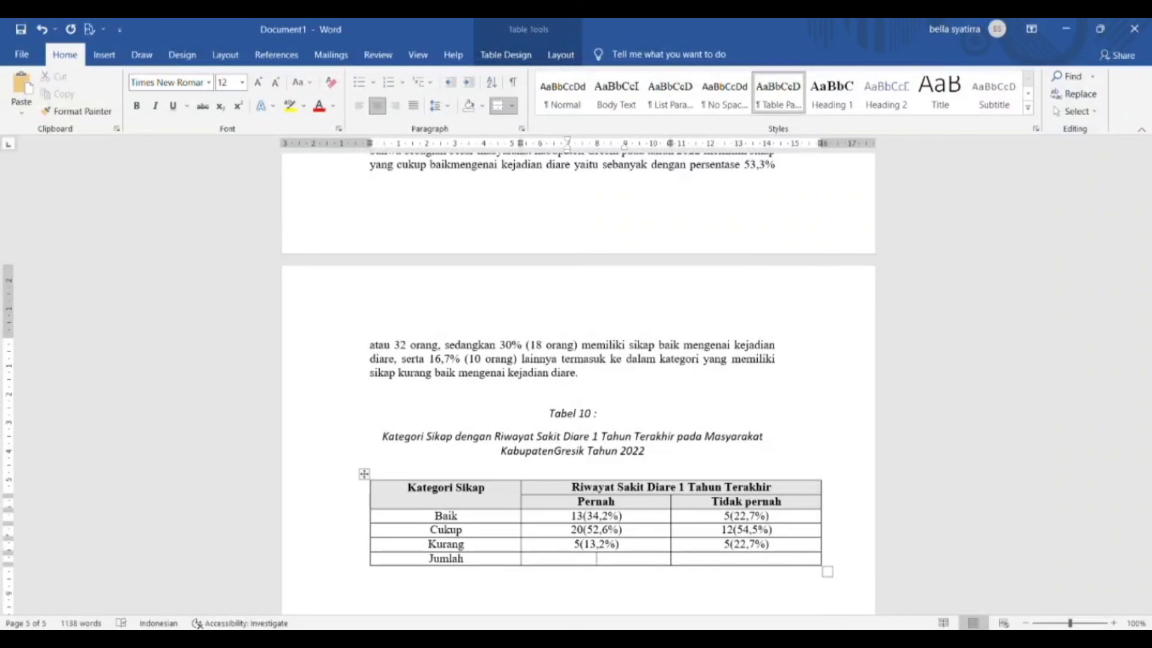
{"action": "type", "text": "38(100%)"}
{"action": "key", "text": "Tab"}
{"action": "type", "text": "22(100%)"}
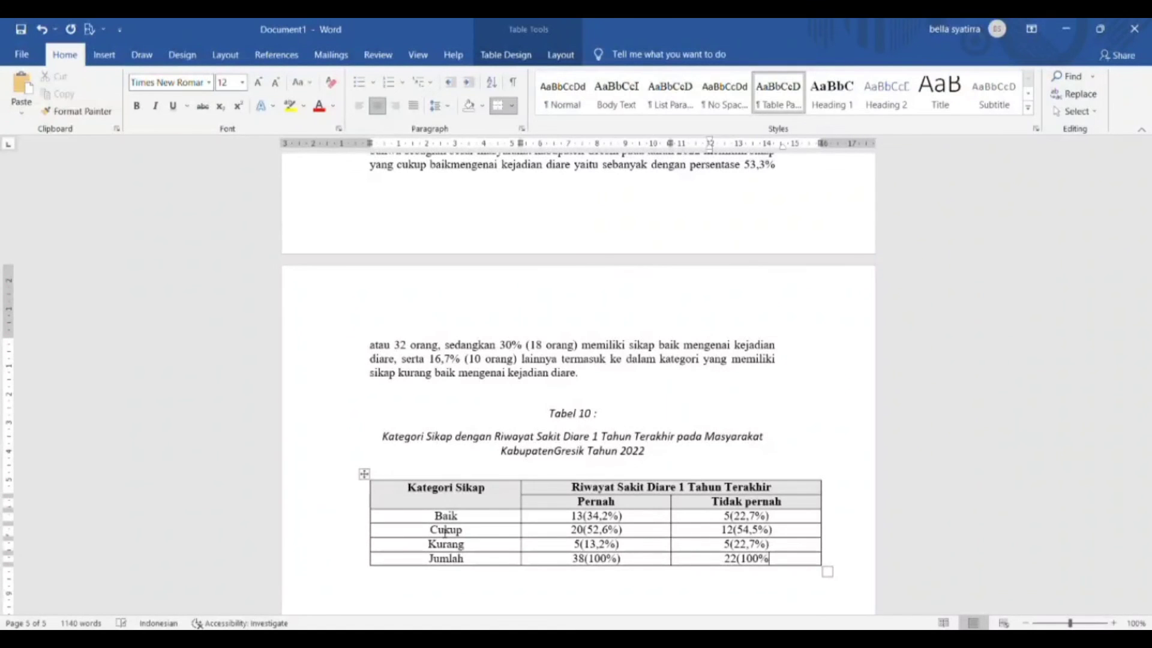
Step: Paste the Tabel 10 interpretation paragraph below the table
{"action": "key", "text": "Down"}
{"action": "type", "text": "Berdasarkan data pada tabel 10 diatas, dari 60 responden masyarakat kabupaten Gresik pada tahun 2022 didapatkan hasil bahwa responden yang pernah sakit diare dalam 1 tahun terakhir sebagian besar memiliki sikap yang cukup baik mengenai kejadian diare yaitu sebanyak 52,6% (20 orang), sedangkan 34,2% (13 orang) yang pernah sakit diare dalam 1 tahun terakhir selanjutnya termasuk ke dalam kategori yang memiliki sikap baik, serta responden yang pernah sakit diare dalam 1 tahun terakhir lainnya memiliki sikap yang kurang baik yaitu sebanyak 13,2% (5 orang). Selain itu terdapat responden yang tidak pernah sakit diare dalam 1 tahun terakhir yaitu sebanyak 54,5% (12 orang) memiliki sikap yang cukup baik, dan 22,7% (5 orang) selanjutnya termasuk ke dalam kategori responden yang tidak pernah sakit diare dalam 1 tahun terakhir dan memiliki sikap baik, serta responden yang tidak pernah sakit diaredalam 1 tahun lainnya memiliki sikap yang kurang baik mengenai kejadian diare yaitu sebanyak 22,7% (5 orang)."}
{"action": "key", "text": "Return"}
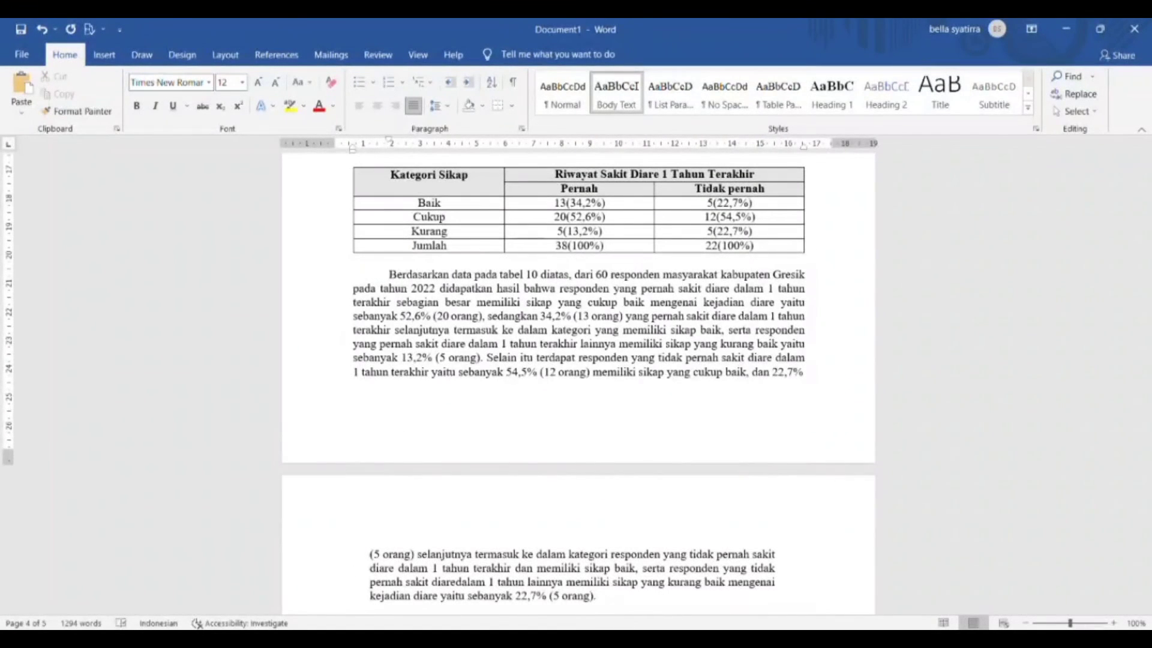
Step: Paste the Tabel 10 chi-square result and interpretation, with a blank line above it
{"action": "left_click", "coordinate": [615, 595]}
{"action": "scroll", "coordinate": [615, 595], "scroll_direction": "down", "scroll_amount": 1}
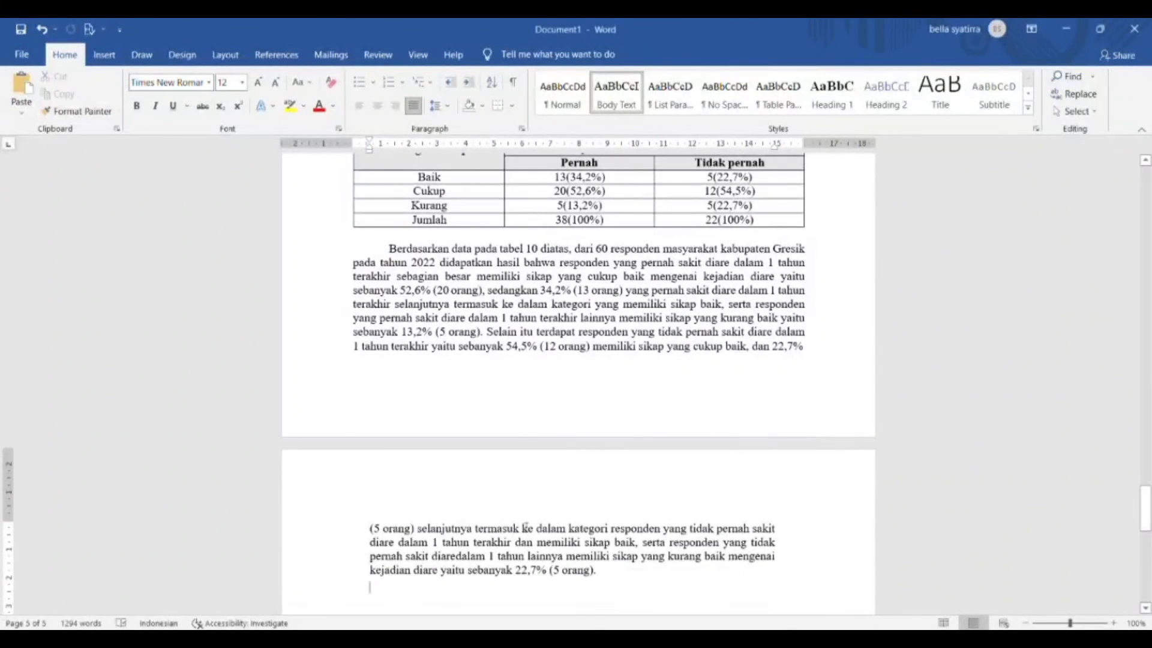
{"action": "type", "text": "Chi-square = 1,3876 Interpretasi data : Tidak terdapat hubungan antara sikap responden terhadap penyakit diare dengan riwayat penyakit diare karena α > 0,05"}
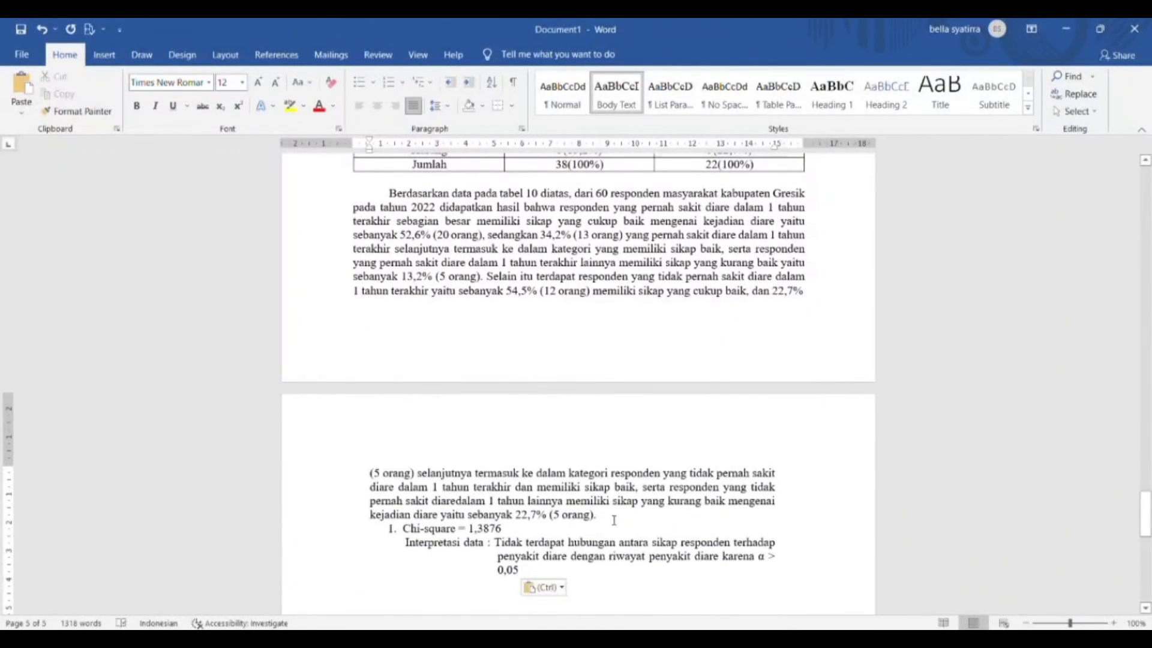
{"action": "left_click", "coordinate": [613, 520]}
{"action": "key", "text": "Return"}
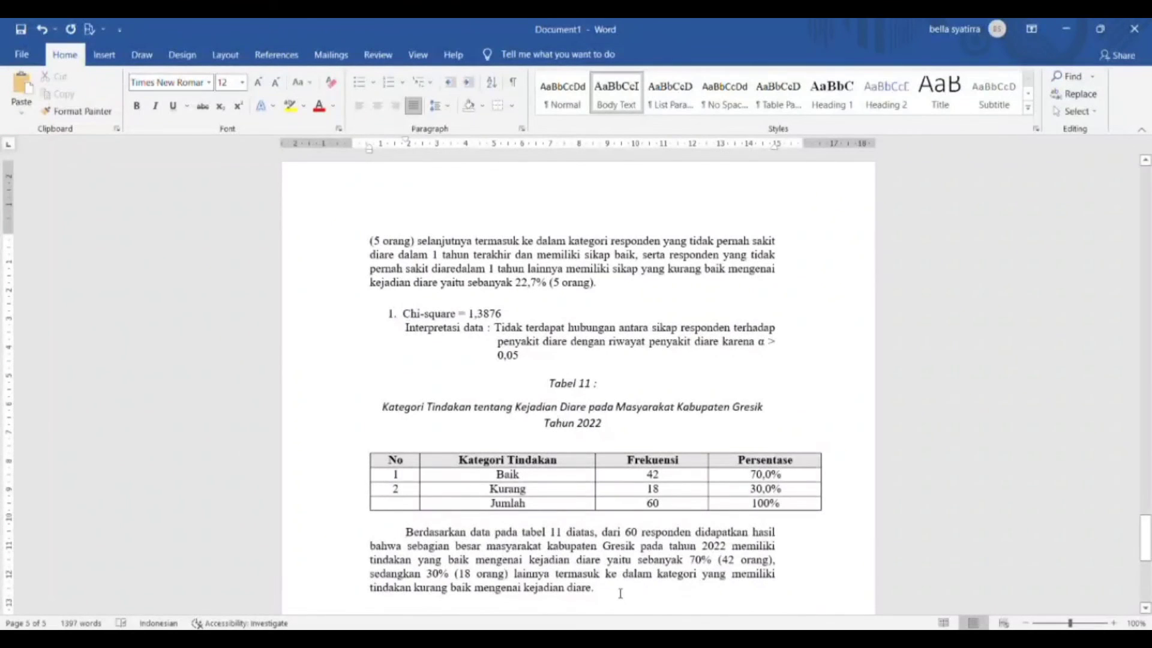
Step: Paste the Tabel 12 caption and table, and fill the Baik row with 25(65,8%) and 17(77,3%)
{"action": "left_click", "coordinate": [594, 587]}
{"action": "type", "text": "Tabel 12 : Kategori Tindakan dengan Riwayat Sakit Diare 1 Tahun Terakhir pada Masyarakat Kabupaten Gresik Tahun 2022 Kategori Tindakan\tRiwayat Sakit Diare 1 Tahun Terakhir Pernah\tTidak pernah"}
{"action": "type", "text": "Baik"}
{"action": "left_click", "coordinate": [596, 543]}
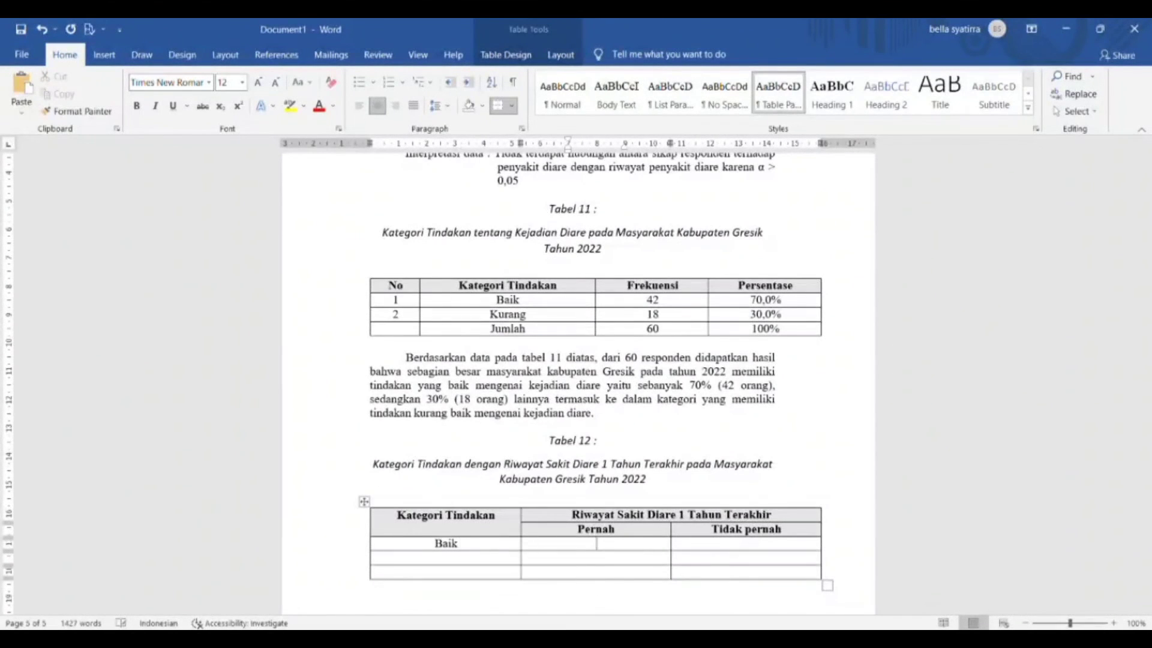
{"action": "type", "text": "25(65,8%)"}
{"action": "key", "text": "Tab"}
{"action": "type", "text": "17(7"}
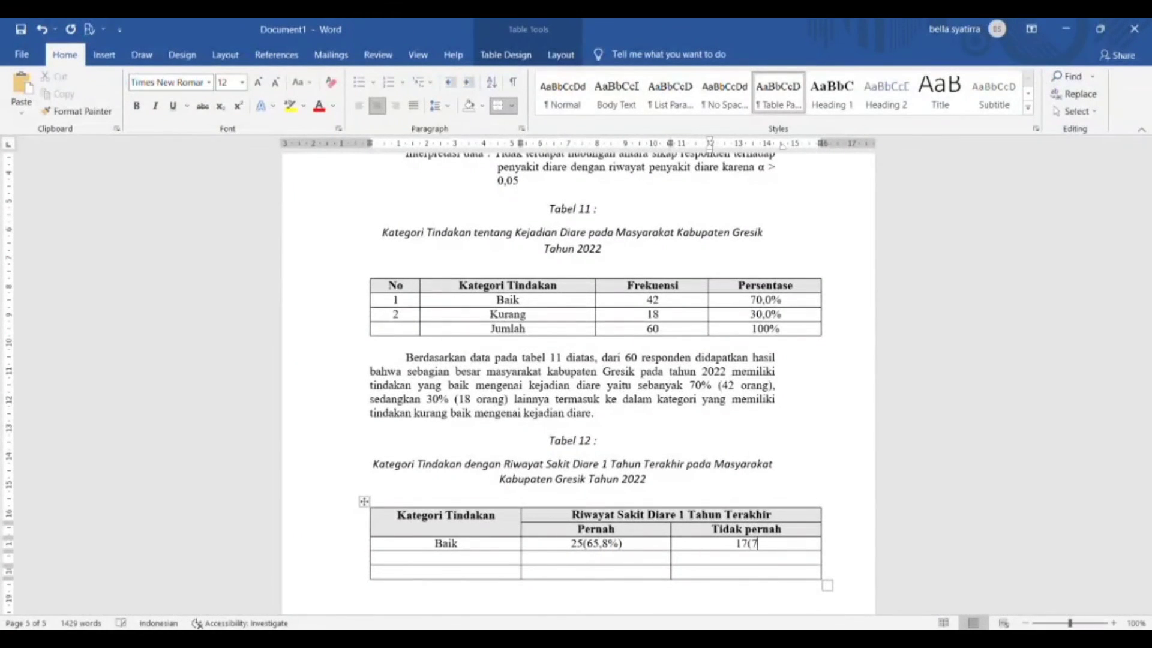
{"action": "type", "text": "7,3%)"}
Step: Fill Tabel 12's Cukup row with 13(34,2%) and 5(22,7)
{"action": "left_click", "coordinate": [777, 529]}
{"action": "key", "text": "Down"}
{"action": "key", "text": "Down"}
{"action": "key", "text": "Left"}
{"action": "key", "text": "Left"}
{"action": "type", "text": "kurang"}
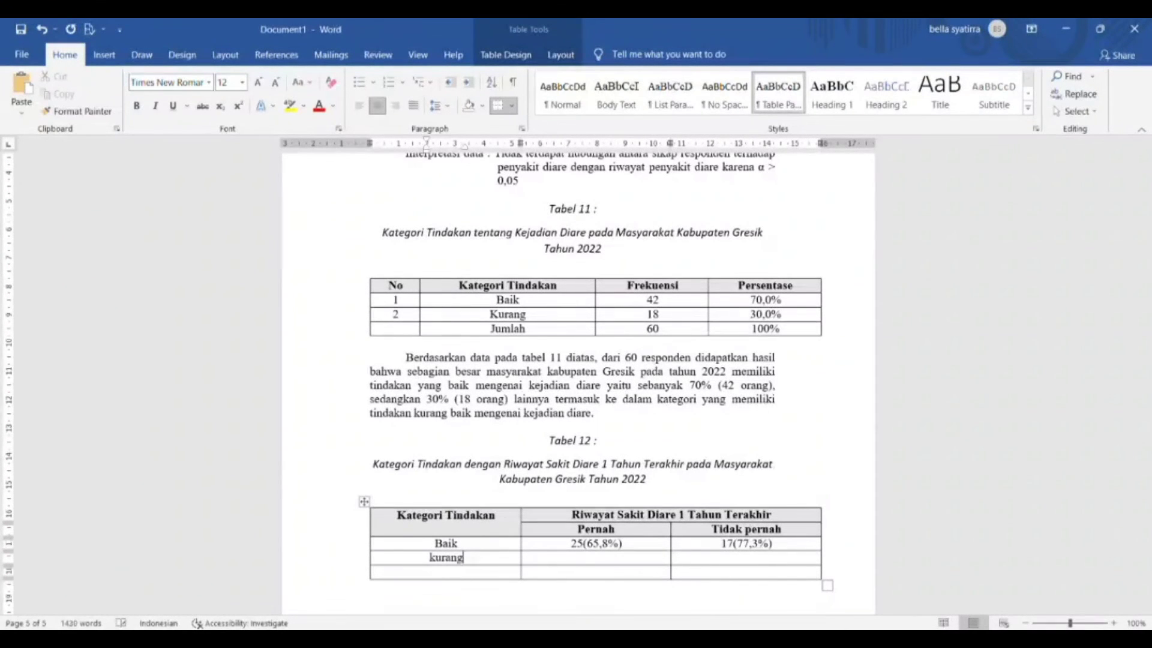
{"action": "key", "text": "BackSpace"}
{"action": "key", "text": "BackSpace"}
{"action": "key", "text": "BackSpace"}
{"action": "key", "text": "BackSpace"}
{"action": "key", "text": "BackSpace"}
{"action": "key", "text": "BackSpace"}
{"action": "key", "text": "BackSpace"}
{"action": "type", "text": "cukup"}
{"action": "key", "text": "Tab"}
{"action": "type", "text": "13(34,2"}
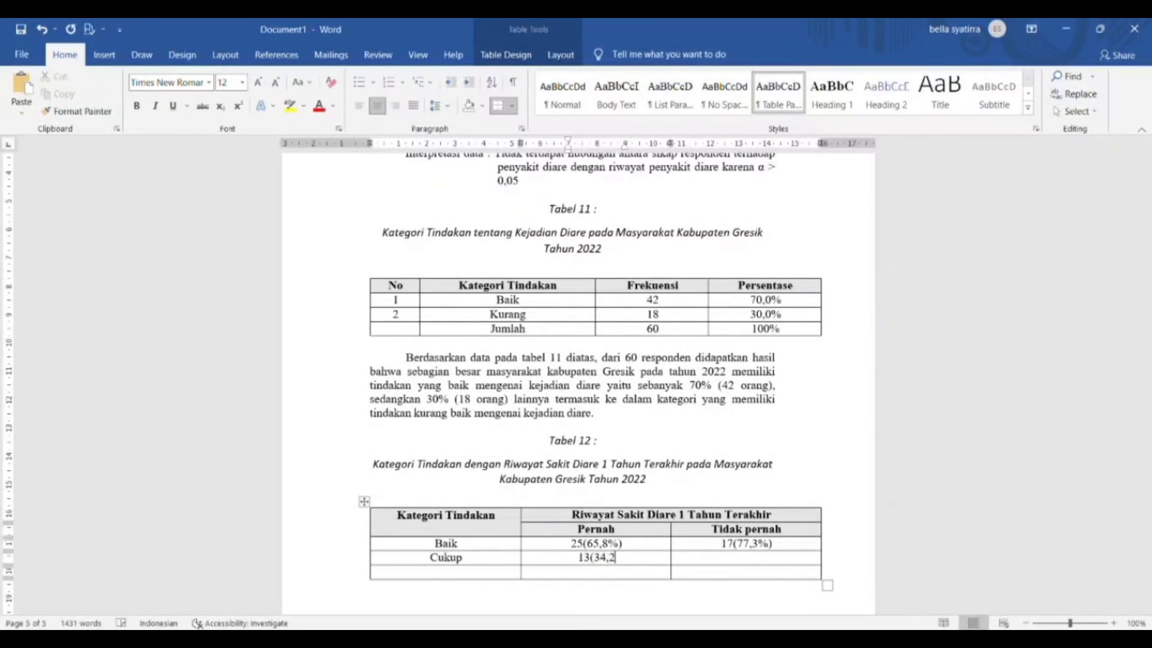
{"action": "type", "text": "%)"}
{"action": "key", "text": "Tab"}
{"action": "type", "text": "5(22,7)"}
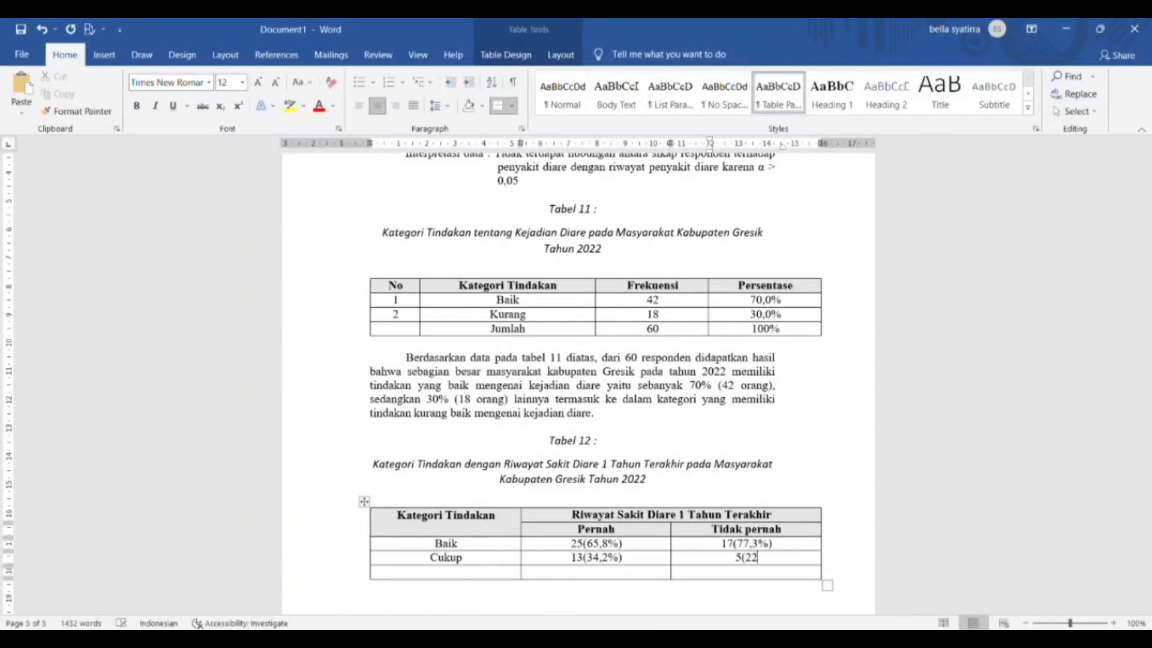
Step: Add the Jumlah row (38(100%), 22(100)) and paste the Tabel 12 odds ratio, risk ratio and chi-square discussion
{"action": "key", "text": "Left"}
{"action": "key", "text": "Left"}
{"action": "type", "text": "Jumlah"}
{"action": "key", "text": "Tab"}
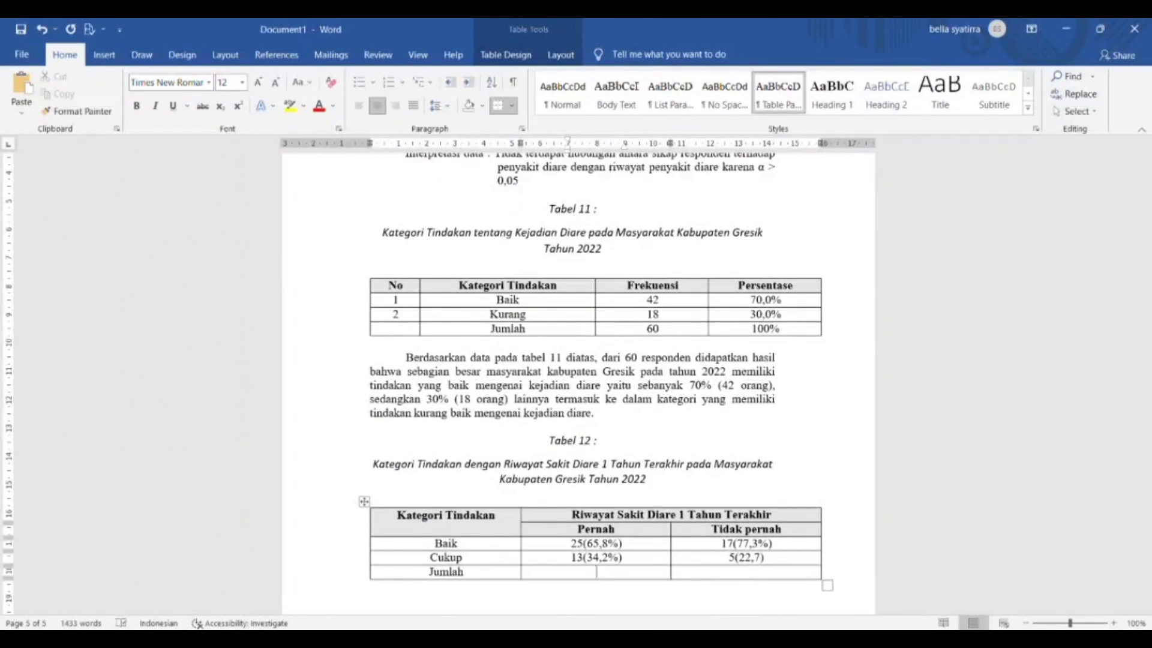
{"action": "type", "text": "38(100%)"}
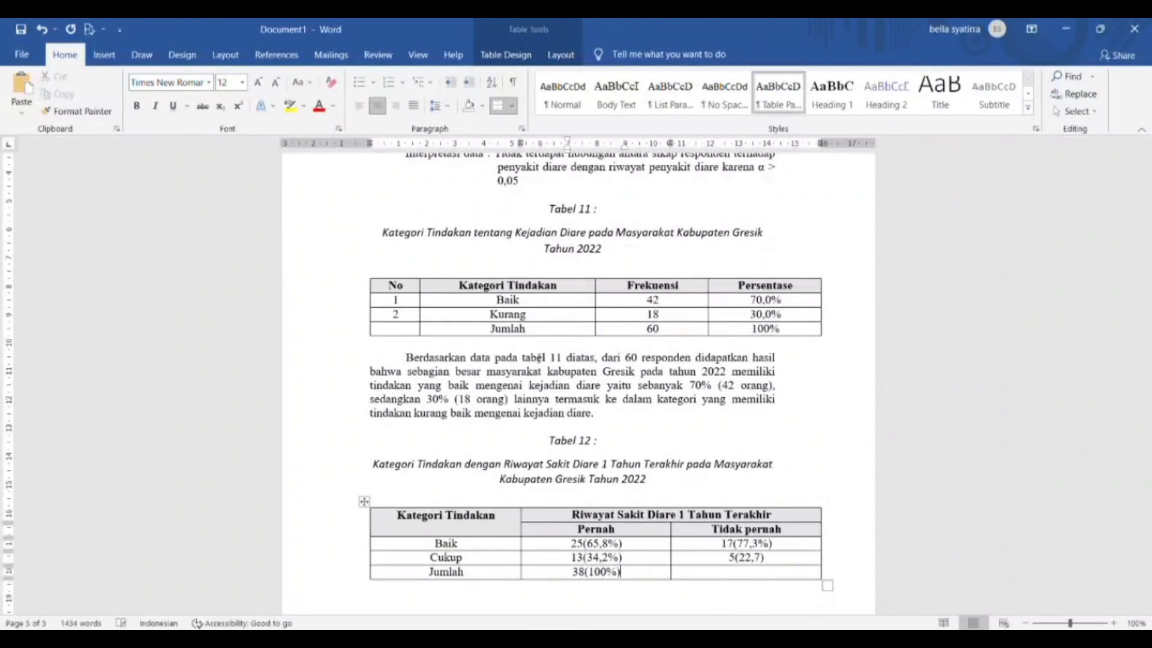
{"action": "key", "text": "Tab"}
{"action": "type", "text": "22(100"}
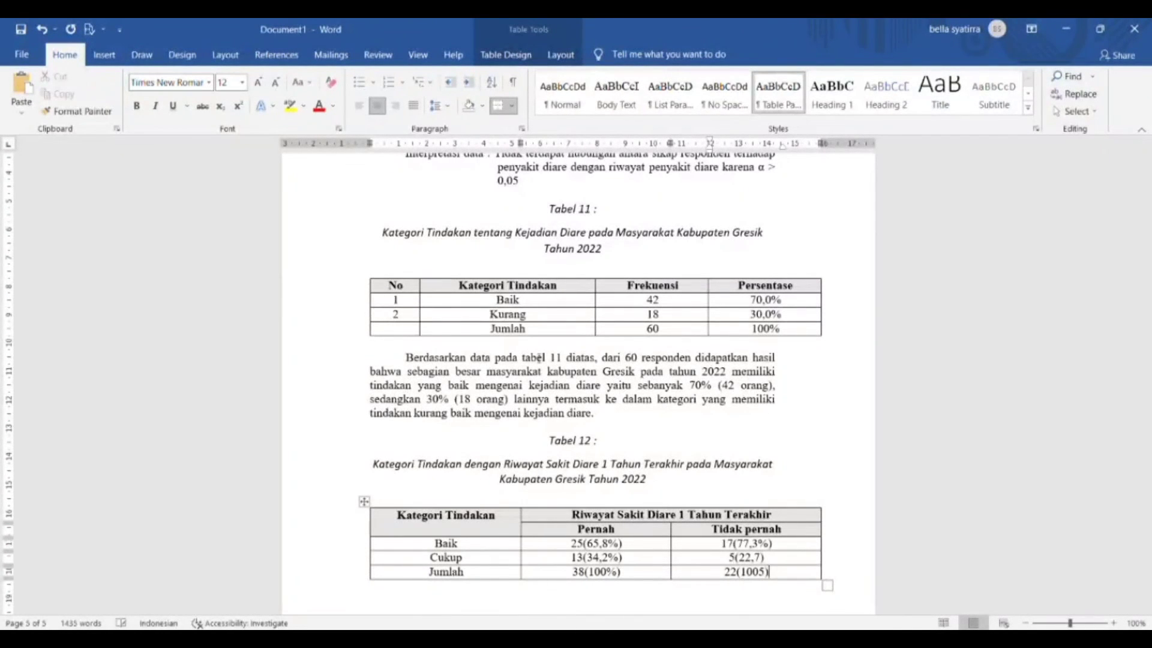
{"action": "key", "text": "ctrl+End"}
{"action": "key", "text": "ctrl+v"}
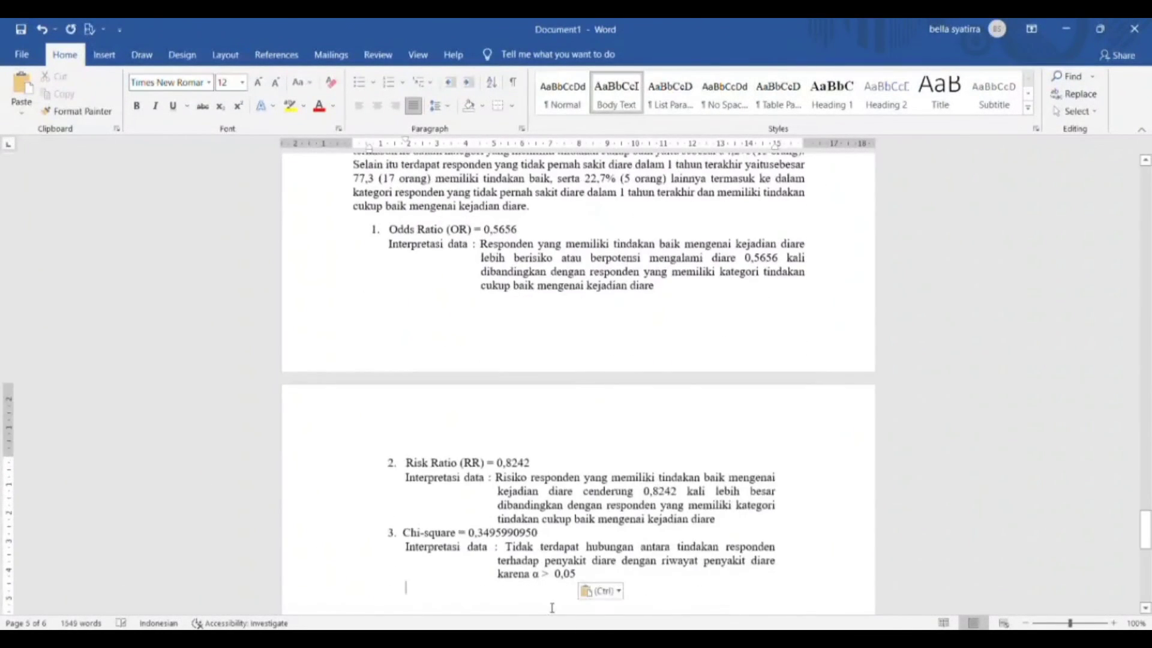